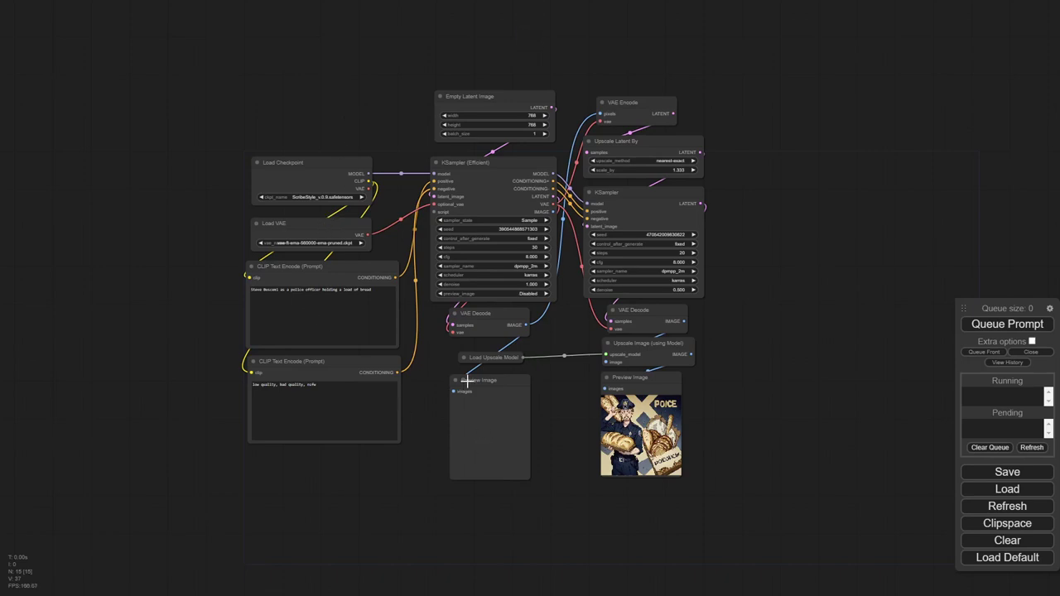
pyautogui.scroll(2, 790, 238)
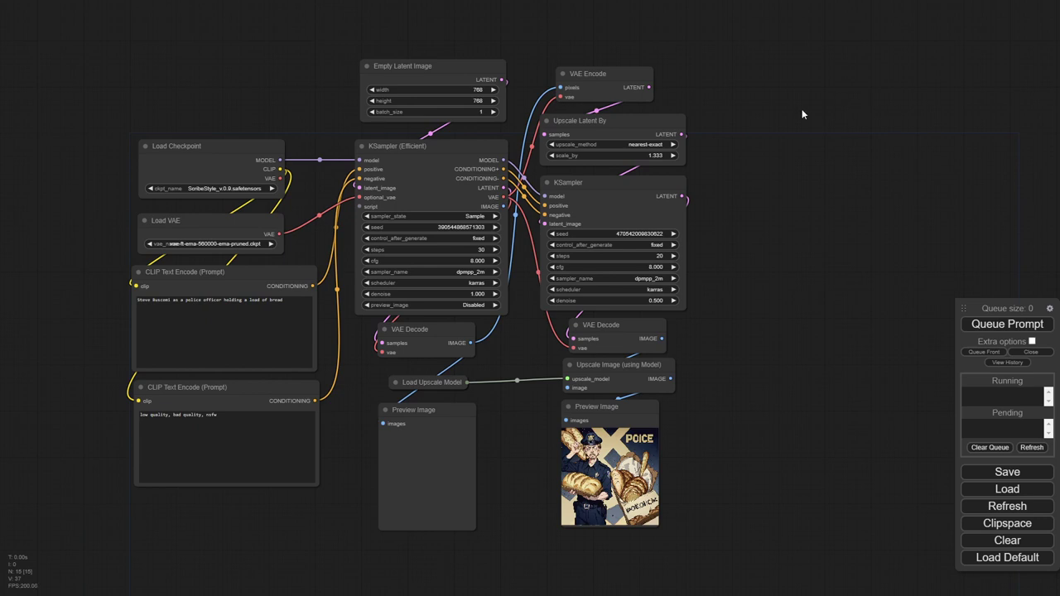
pyautogui.scroll(-4, 639, 171)
pyautogui.scroll(4, 745, 208)
pyautogui.moveTo(745, 211); pyautogui.dragTo(737, 235)
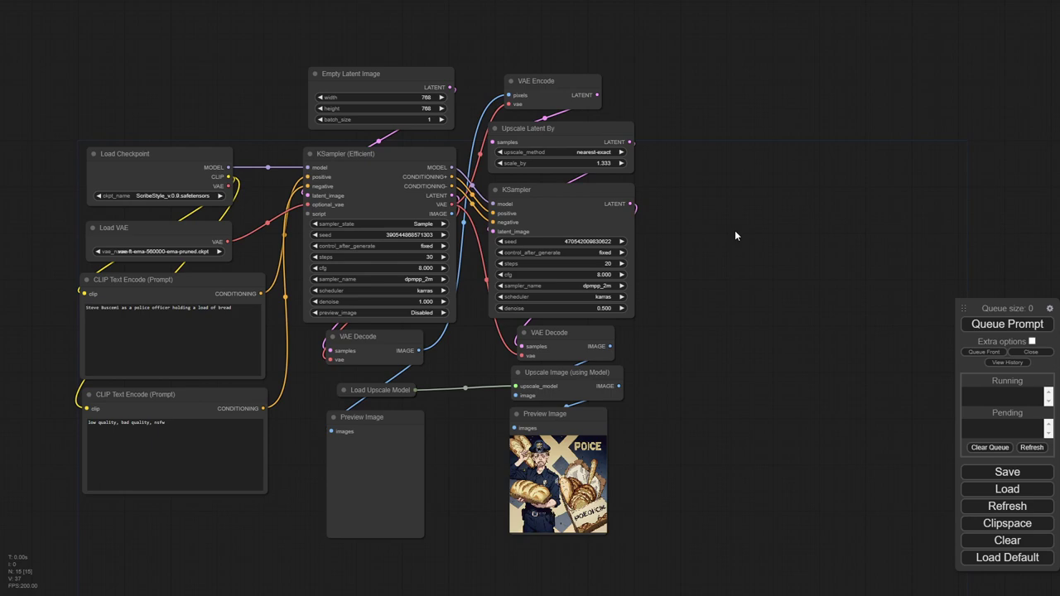
pyautogui.scroll(2, 692, 189)
pyautogui.scroll(-2, 691, 190)
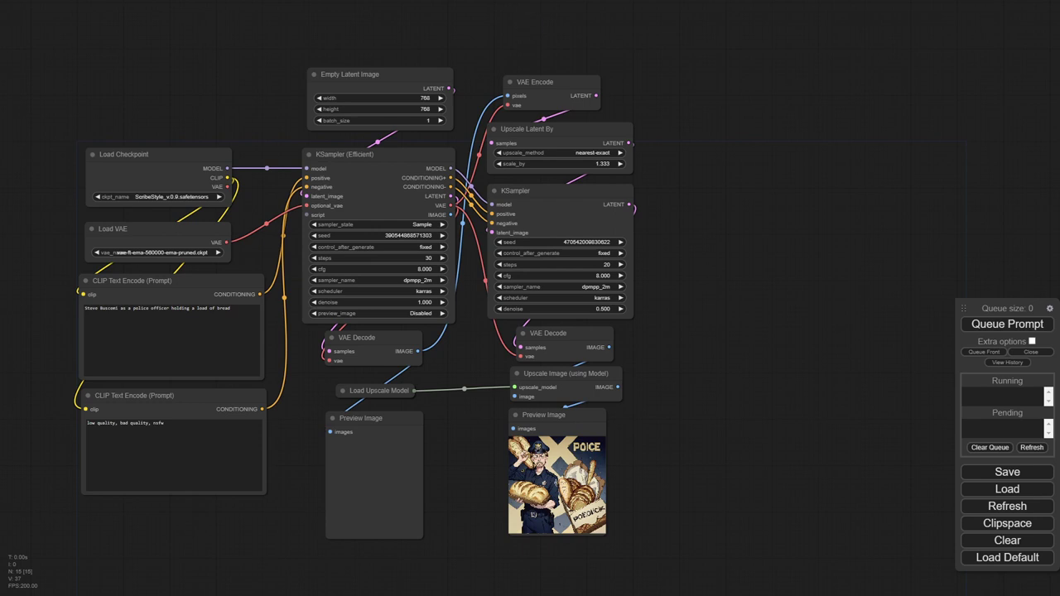
pyautogui.rightClick(713, 186)
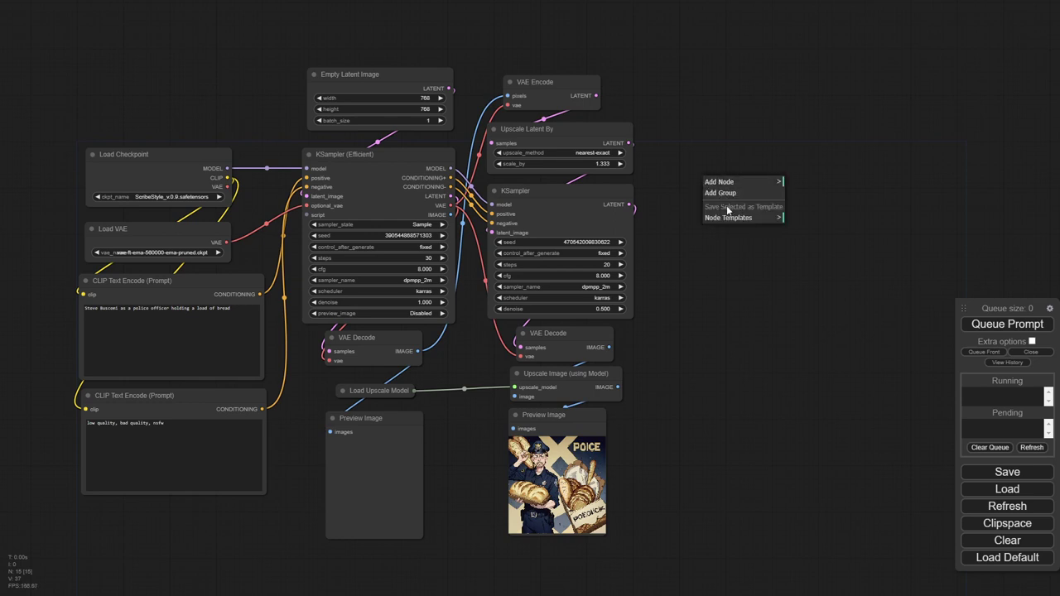
pyautogui.click(719, 183)
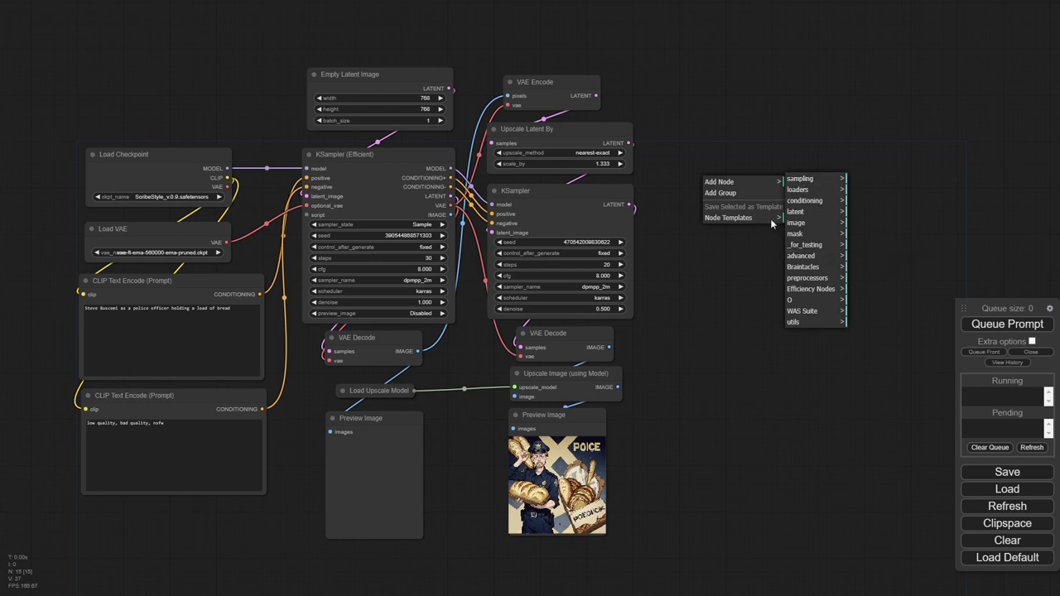
pyautogui.doubleClick(921, 214)
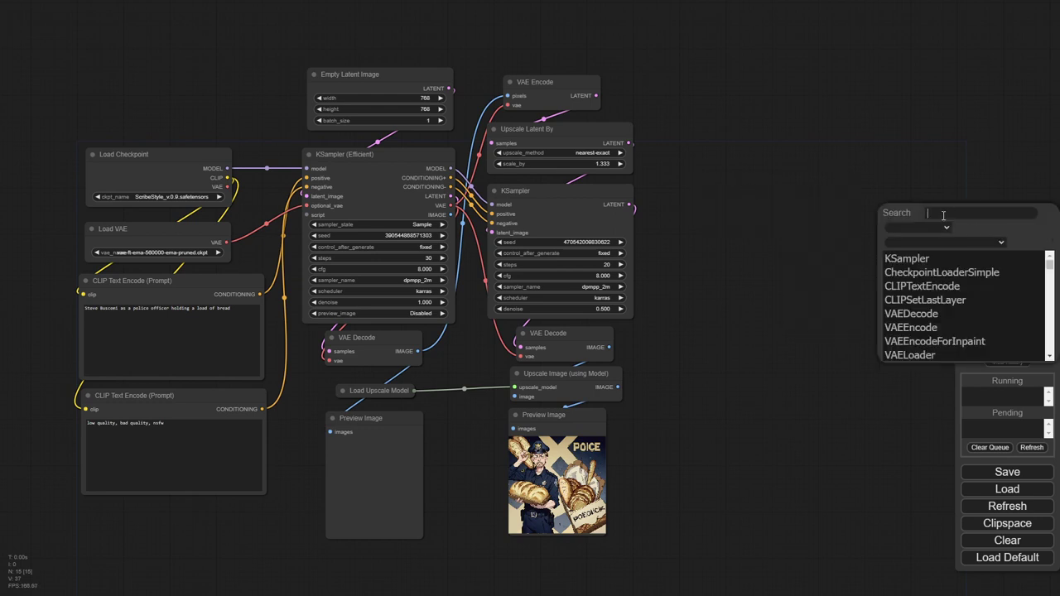
pyautogui.press('Escape')
# Step: Examine the existing workflow, from the checkpoint and VAE loaders through both samplers to the upscaled preview image
pyautogui.scroll(-4, 772, 168)
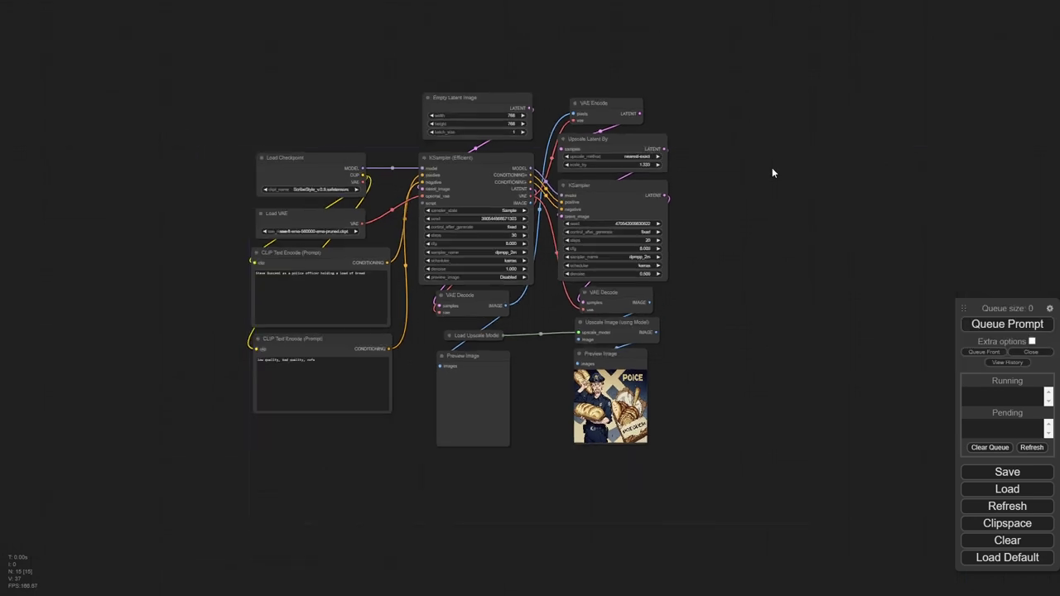
pyautogui.moveTo(582, 178); pyautogui.dragTo(578, 175)
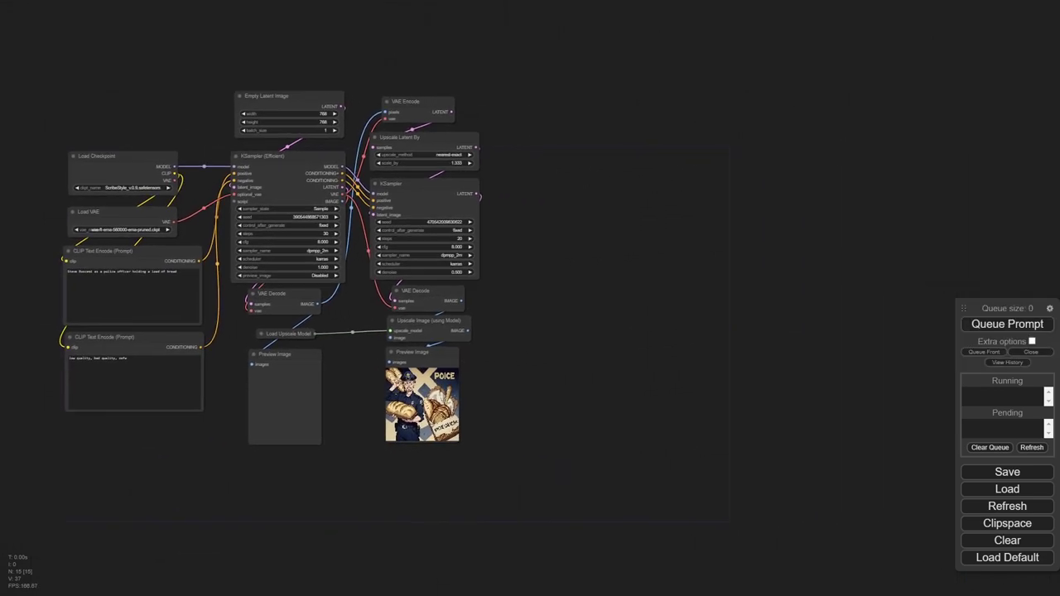
pyautogui.scroll(2, 240, 204)
pyautogui.moveTo(232, 152); pyautogui.dragTo(358, 153)
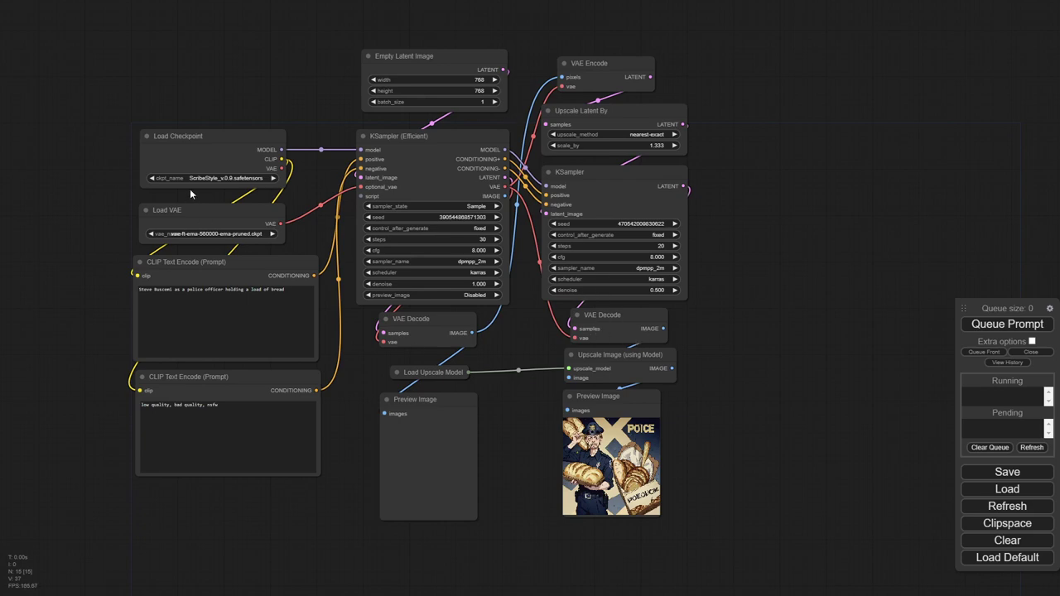
pyautogui.scroll(10, 191, 194)
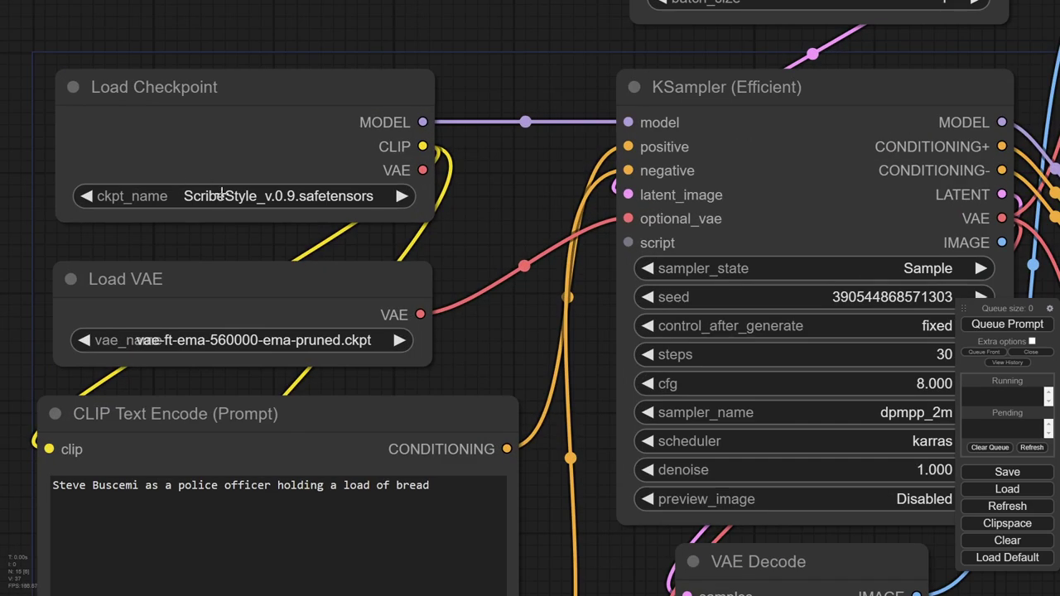
pyautogui.scroll(-10, 522, 300)
pyautogui.moveTo(570, 524); pyautogui.dragTo(301, 379)
pyautogui.moveTo(500, 347); pyautogui.dragTo(519, 405)
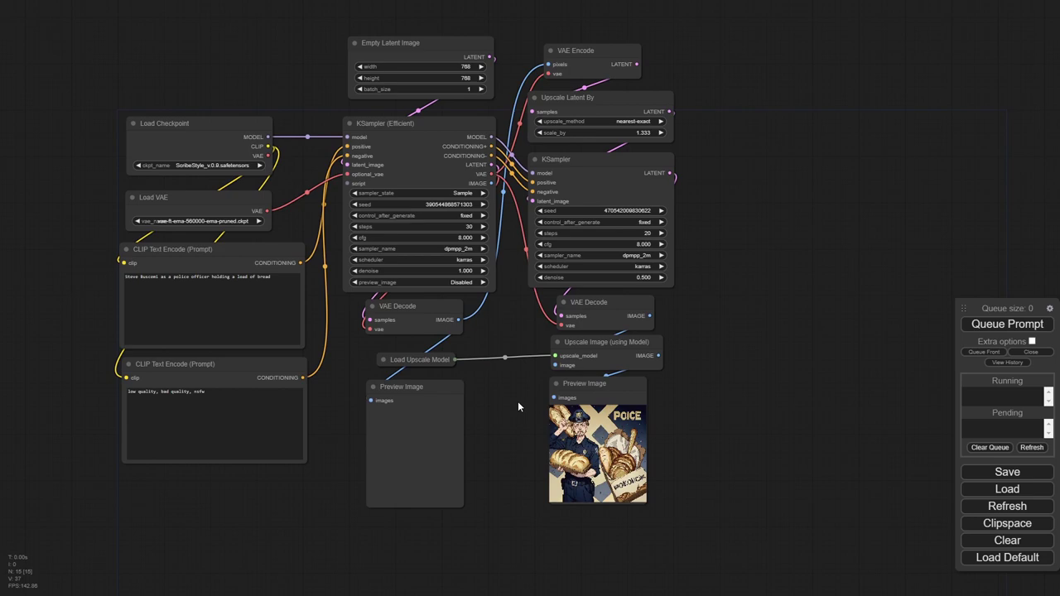
pyautogui.scroll(6, 621, 435)
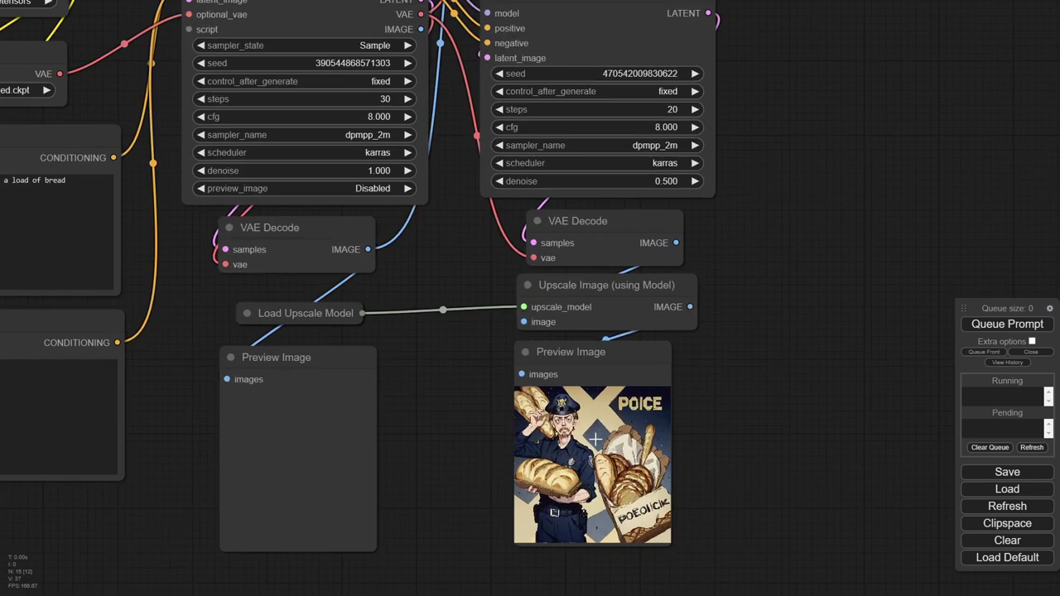
pyautogui.moveTo(573, 365); pyautogui.dragTo(582, 364)
pyautogui.scroll(-4, 483, 379)
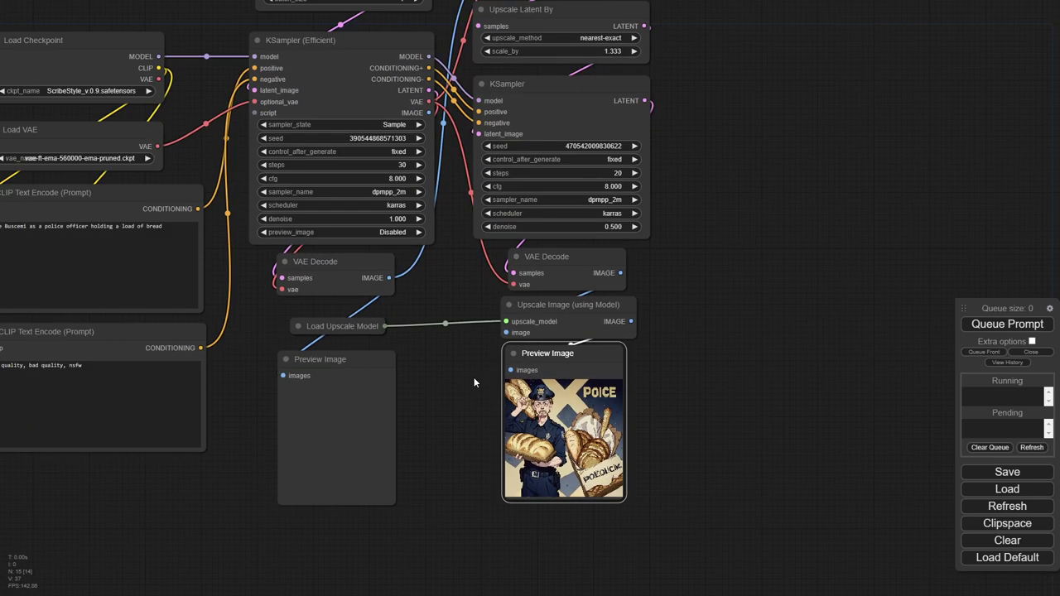
pyautogui.scroll(-2, 461, 419)
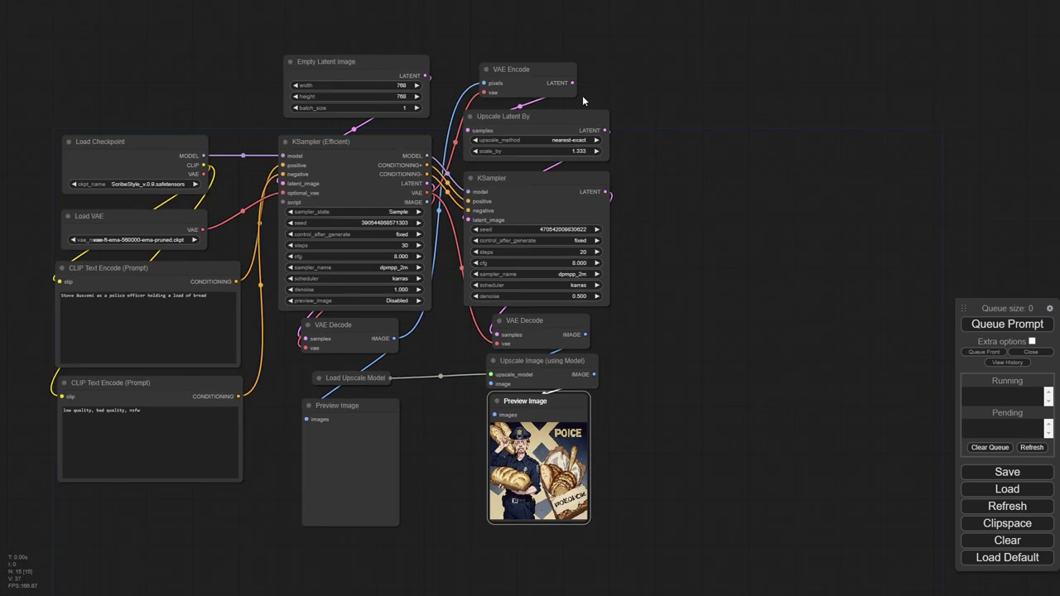
pyautogui.moveTo(526, 129); pyautogui.dragTo(513, 131)
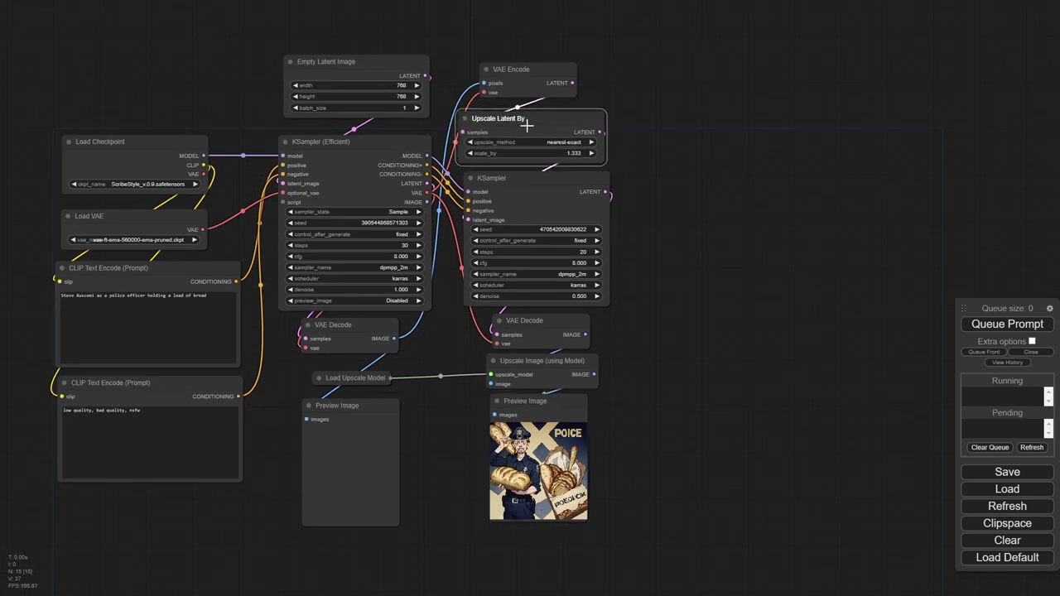
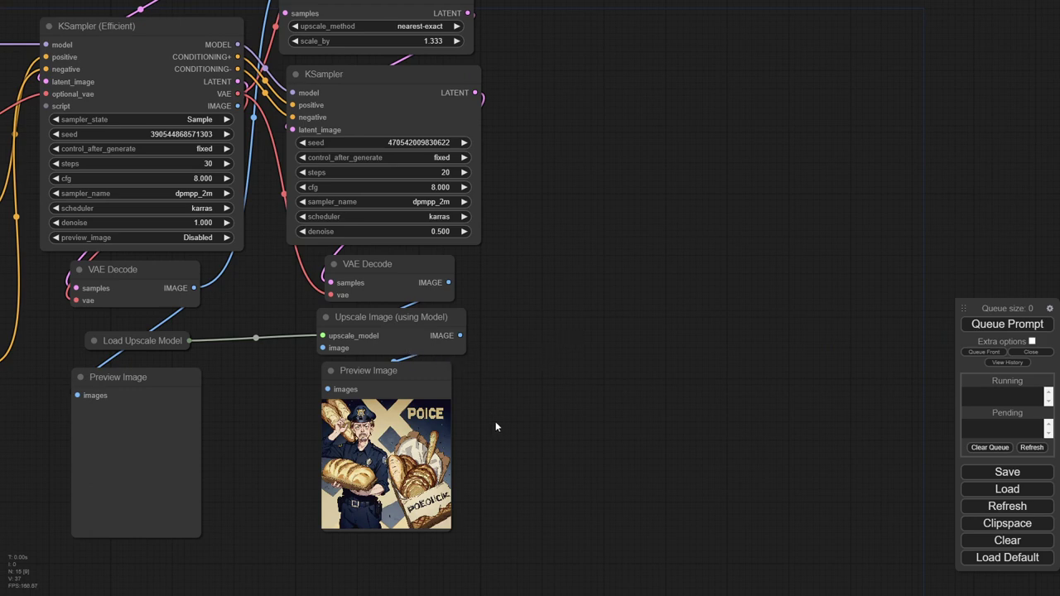
# Step: Add a CLIPSeg Masking node on the empty canvas beside the second KSampler, found by searching for clipseg
pyautogui.scroll(-6, 489, 414)
pyautogui.scroll(-5, 486, 401)
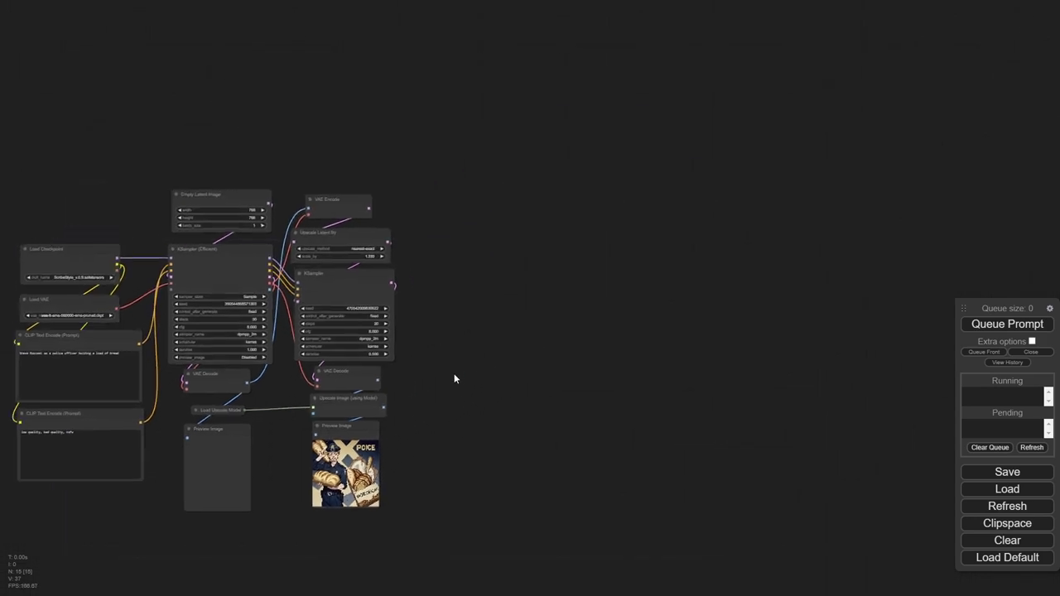
pyautogui.moveTo(442, 260); pyautogui.dragTo(464, 287)
pyautogui.scroll(3, 502, 266)
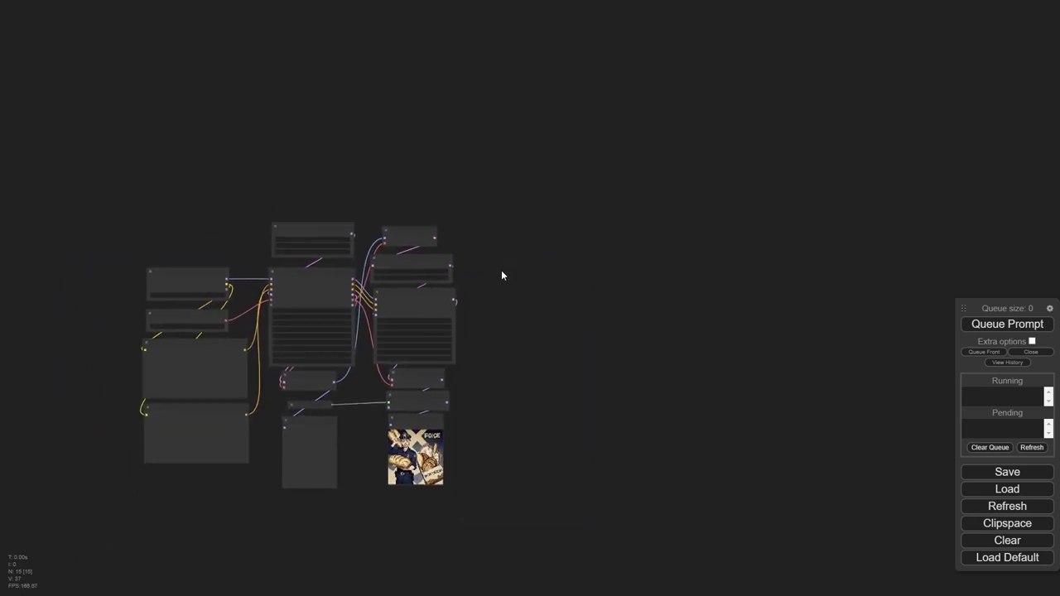
pyautogui.scroll(3, 428, 385)
pyautogui.scroll(-1, 429, 385)
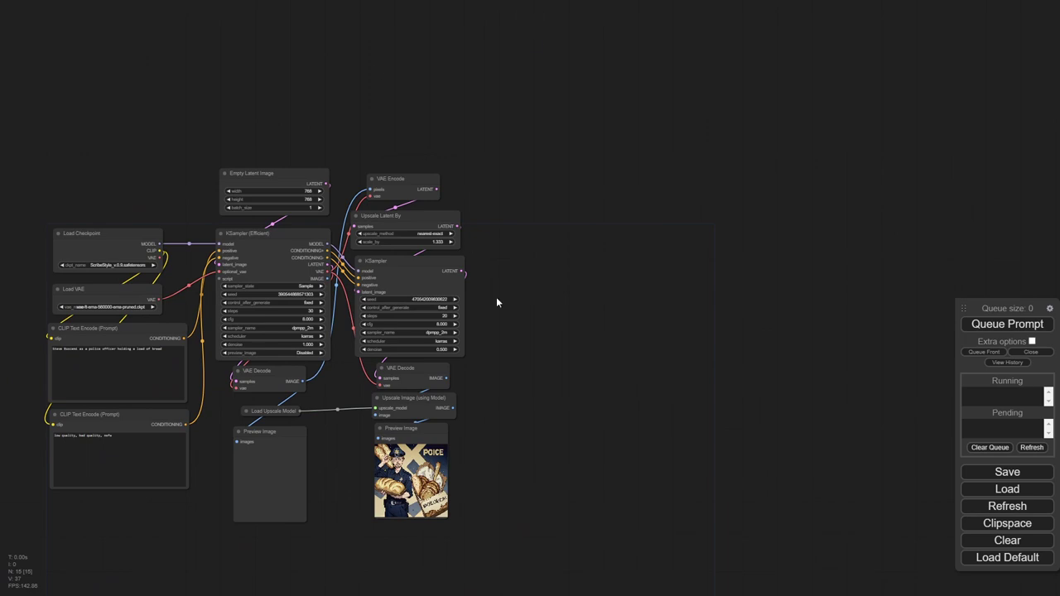
pyautogui.doubleClick(589, 300)
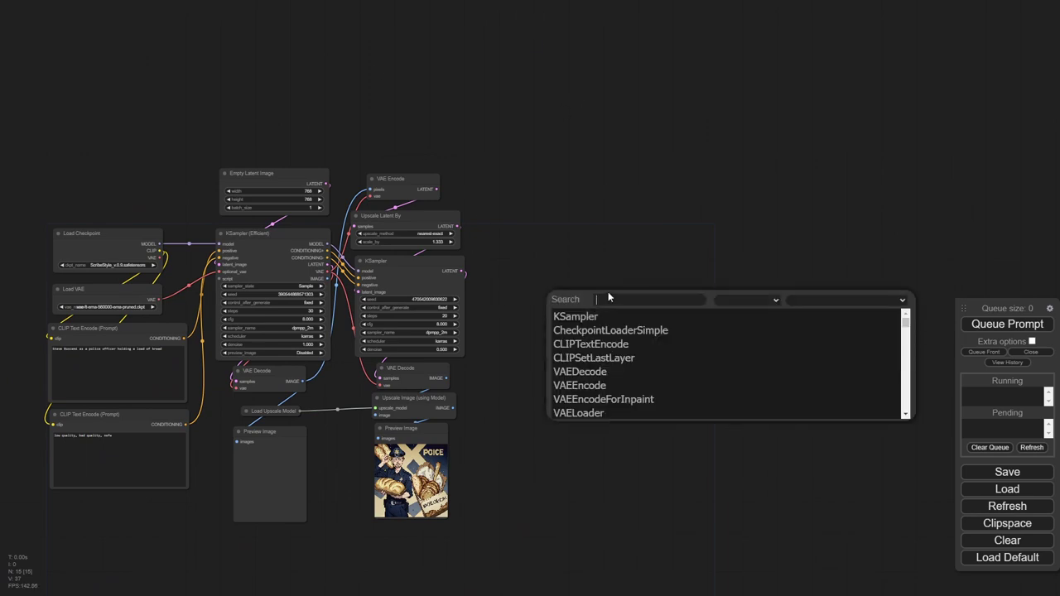
pyautogui.write('clipseg')
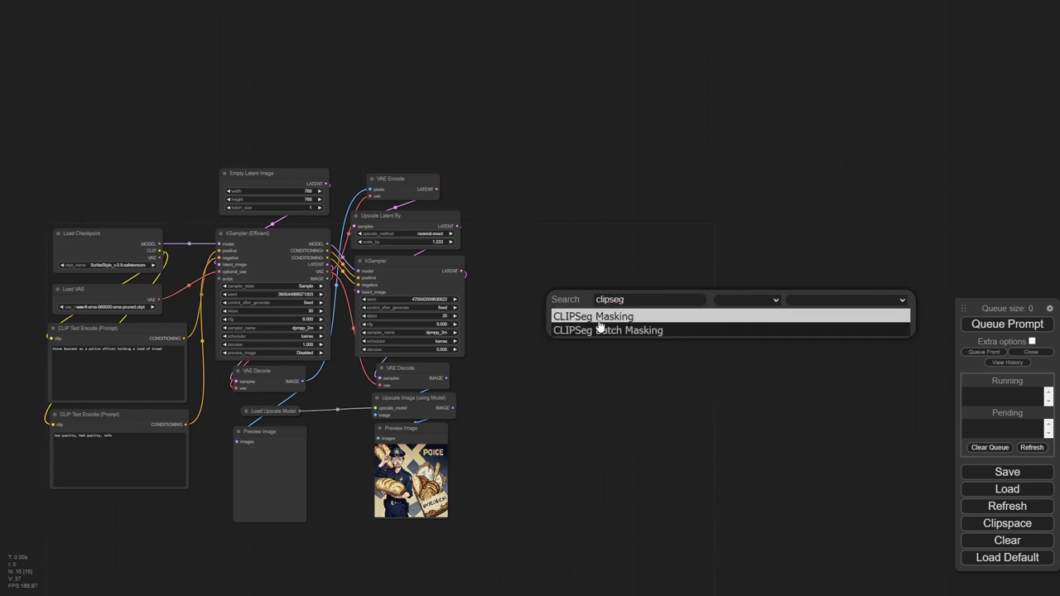
pyautogui.click(599, 326)
pyautogui.moveTo(615, 303); pyautogui.dragTo(507, 124)
pyautogui.scroll(5, 569, 276)
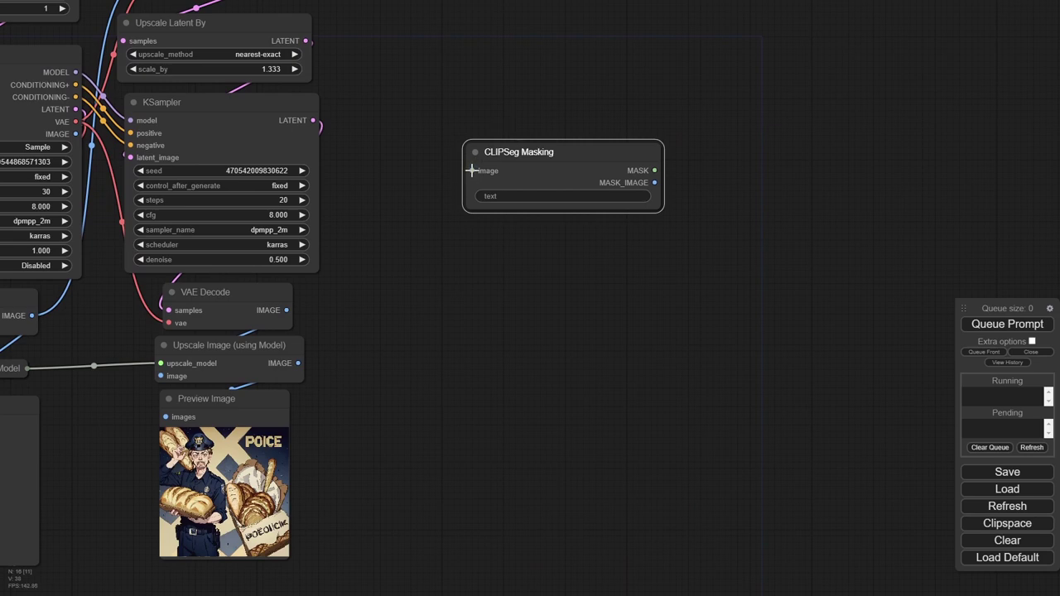
# Step: Connect the Upscale Image (using Model) output to the CLIPSeg Masking image input and set the node's text to face
pyautogui.moveTo(472, 170); pyautogui.dragTo(298, 363)
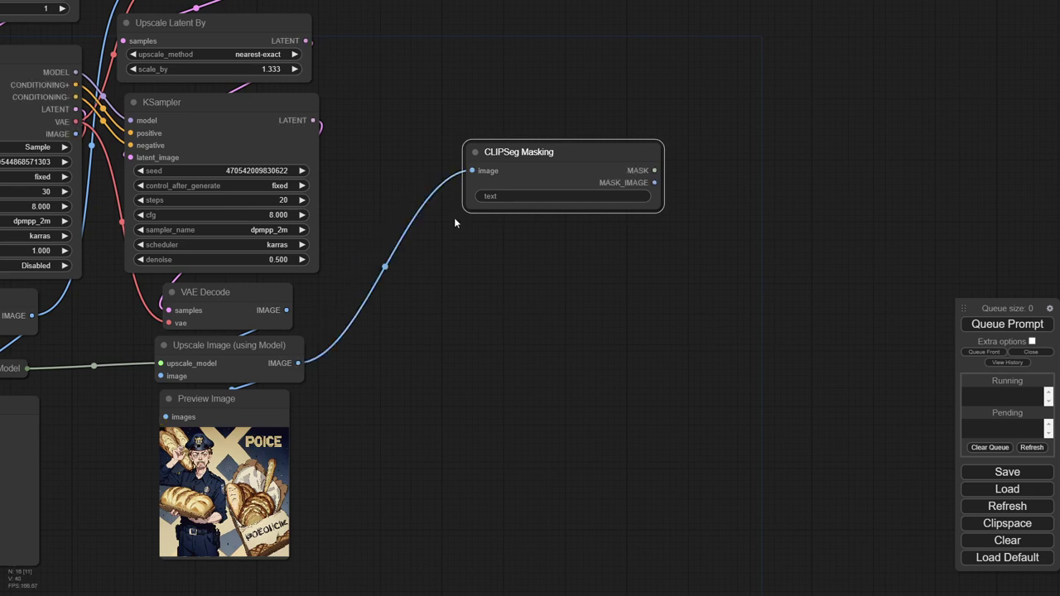
pyautogui.click(552, 196)
pyautogui.write('face')
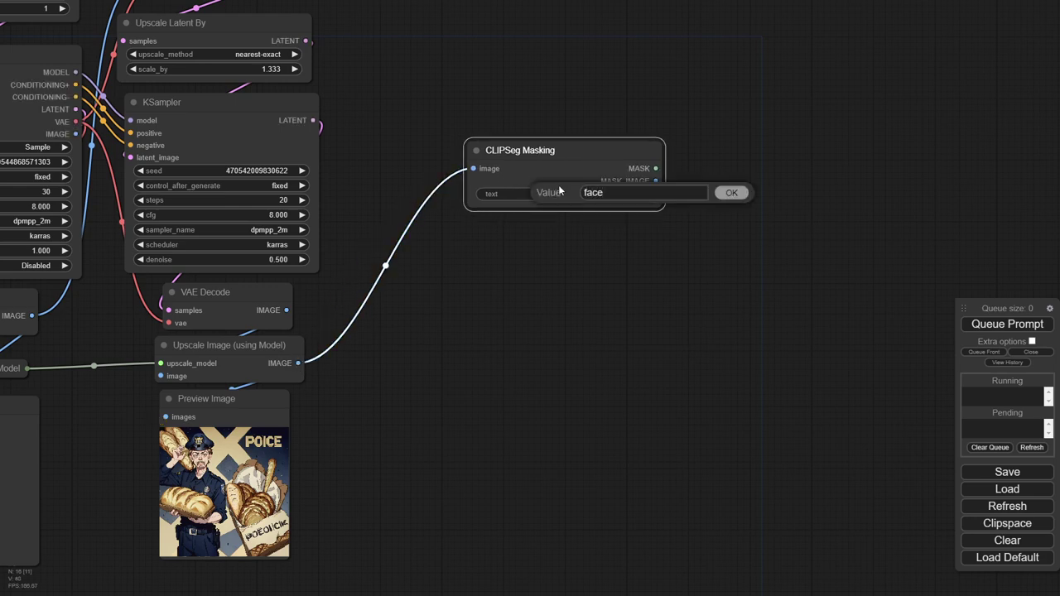
pyautogui.press('Return')
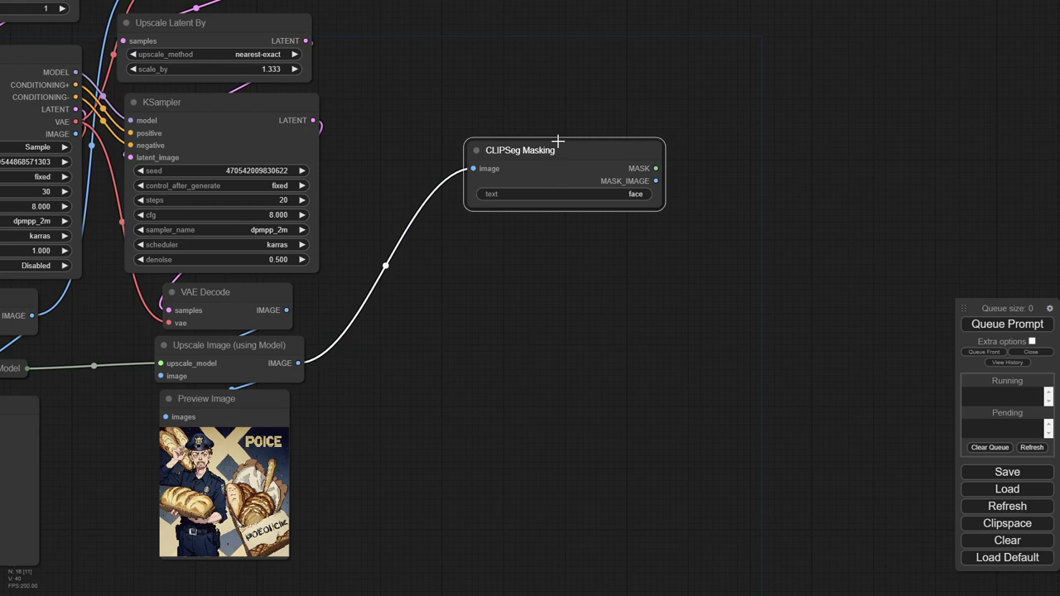
pyautogui.moveTo(558, 142); pyautogui.dragTo(521, 83)
pyautogui.scroll(-3, 528, 115)
pyautogui.scroll(-2, 528, 115)
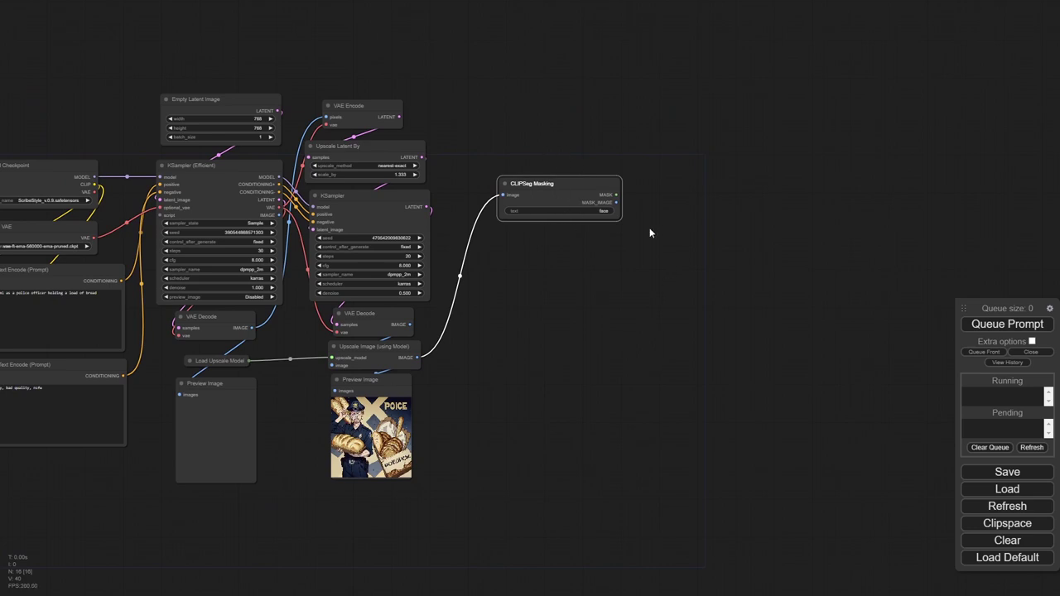
pyautogui.click(596, 210)
pyautogui.moveTo(666, 216); pyautogui.dragTo(636, 214)
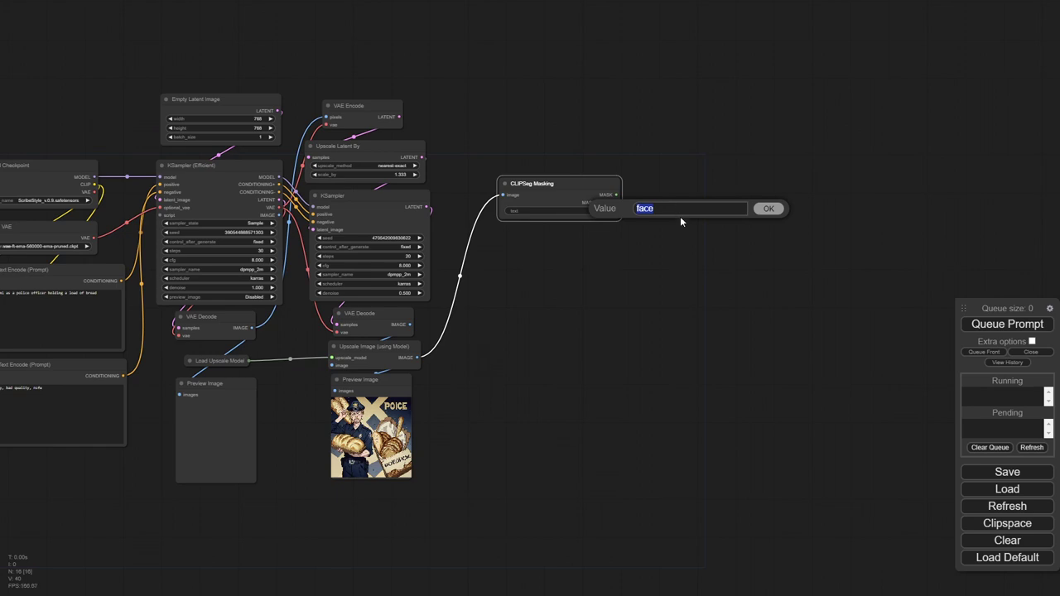
pyautogui.click(769, 210)
# Step: Move the CLIPSeg Masking node to the empty canvas area above and to the right of the main workflow
pyautogui.scroll(-3, 569, 170)
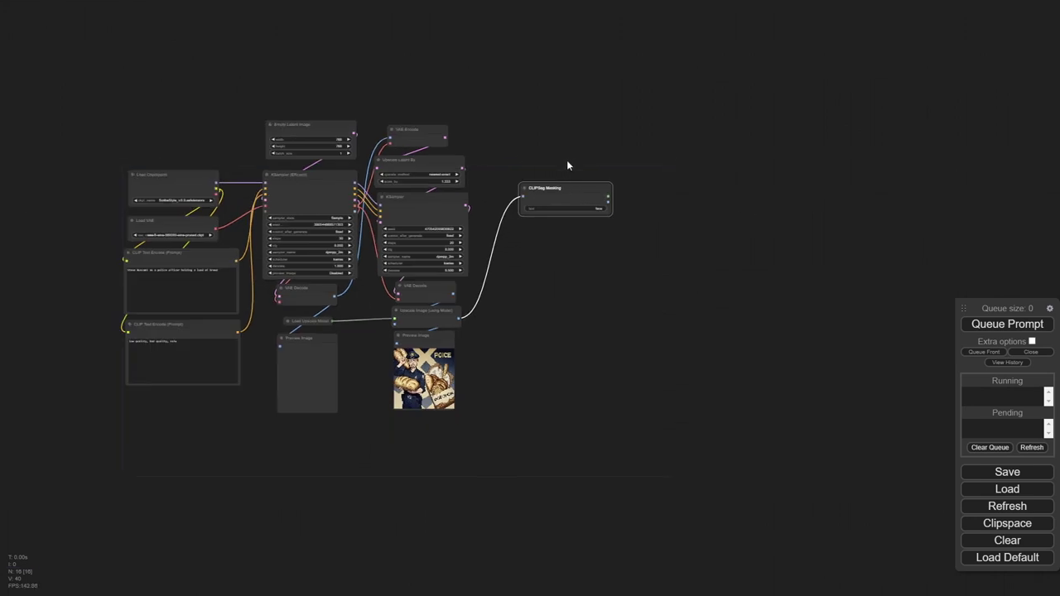
pyautogui.moveTo(568, 167); pyautogui.dragTo(597, 75)
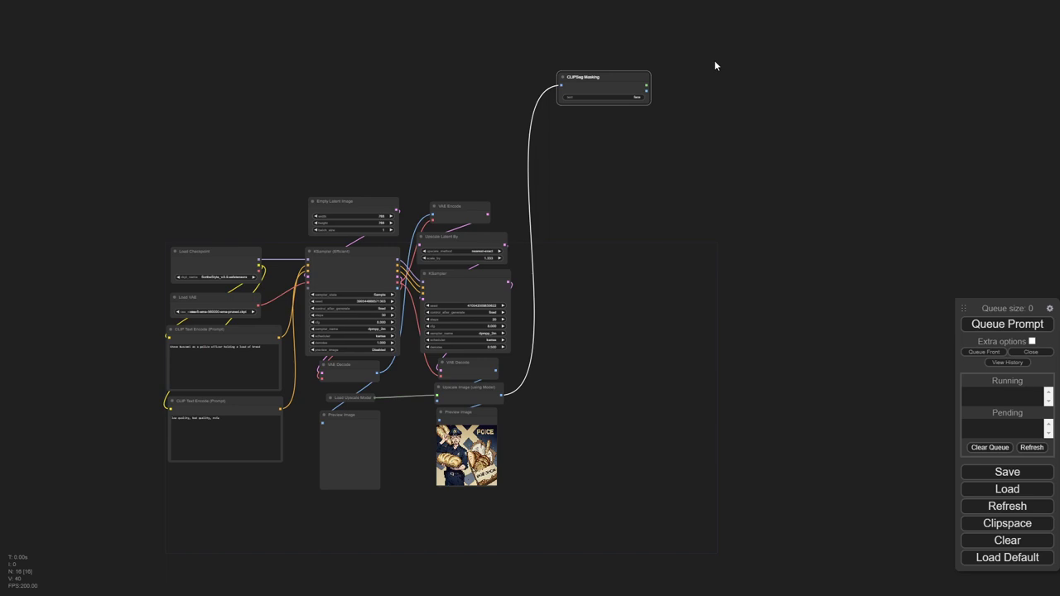
pyautogui.moveTo(628, 76); pyautogui.dragTo(624, 51)
# Step: Add a MaskToImage node beside the CLIPSeg Masking node and connect the MASK output to its mask input
pyautogui.scroll(2, 605, 196)
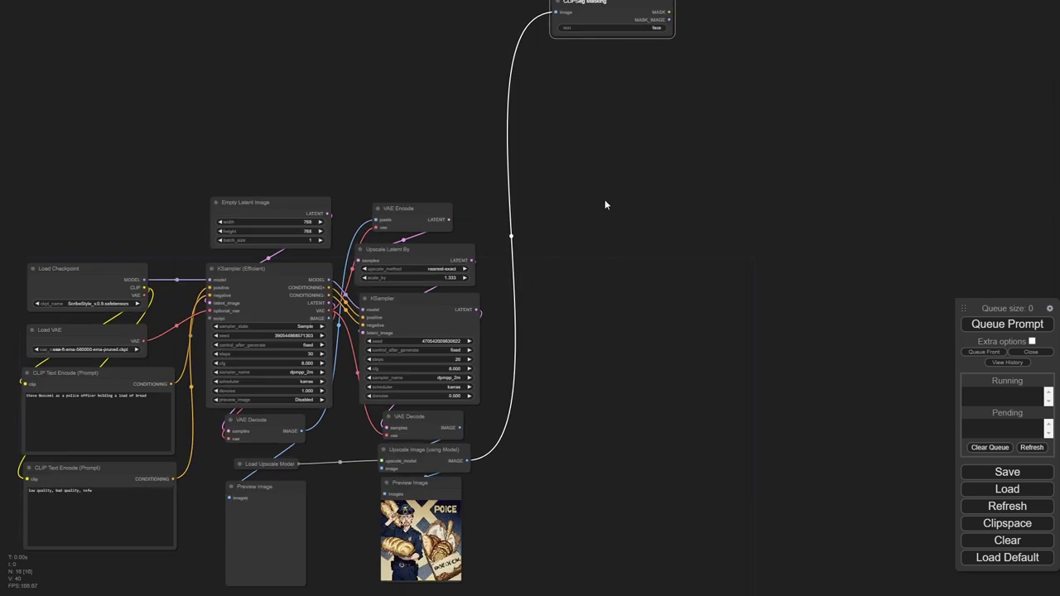
pyautogui.scroll(-1, 611, 198)
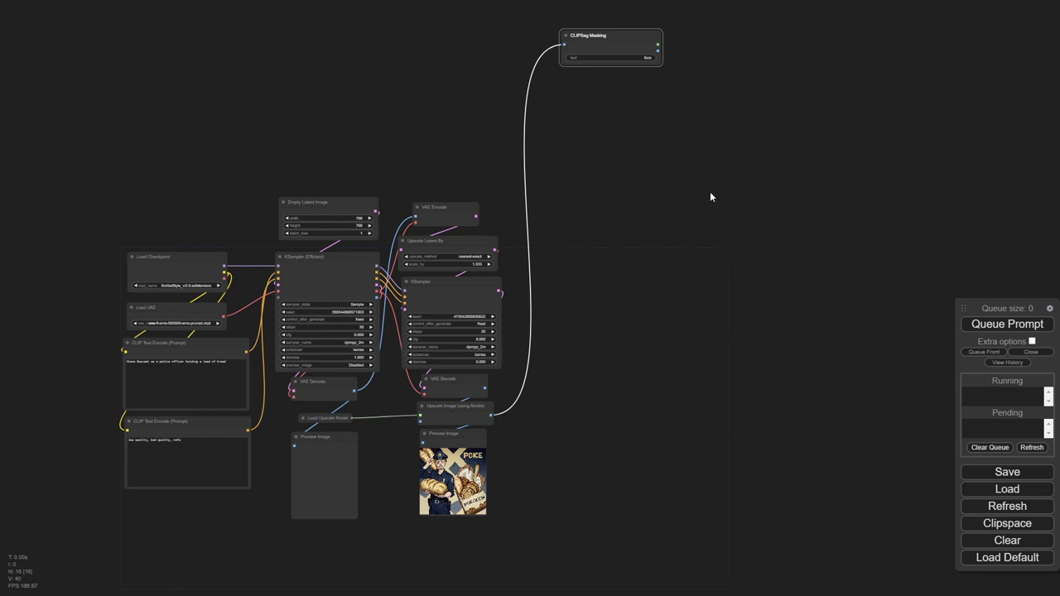
pyautogui.scroll(5, 679, 199)
pyautogui.moveTo(672, 73); pyautogui.dragTo(579, 106)
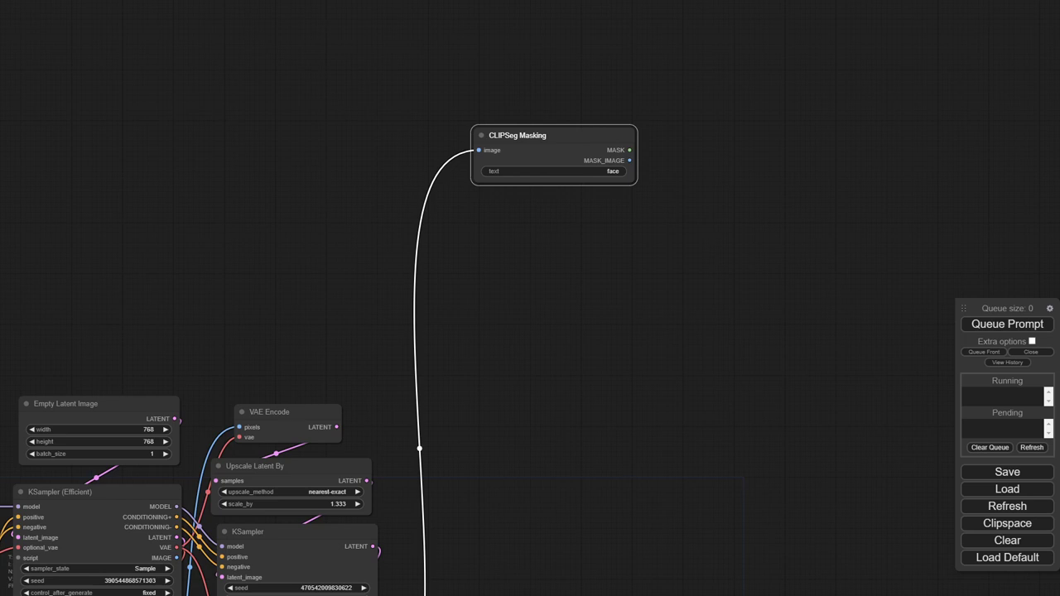
pyautogui.doubleClick(504, 263)
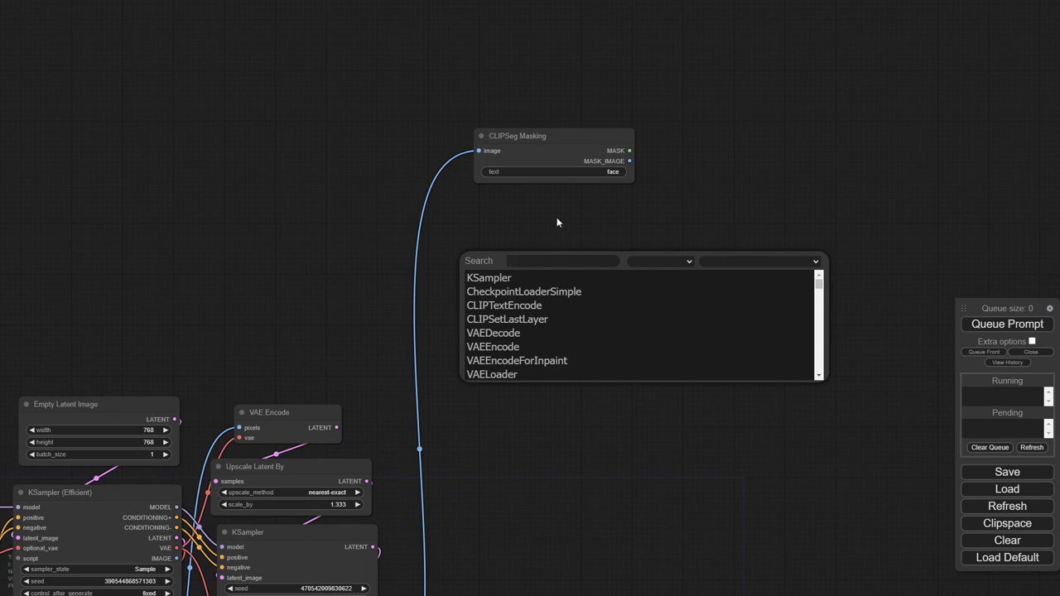
pyautogui.doubleClick(692, 166)
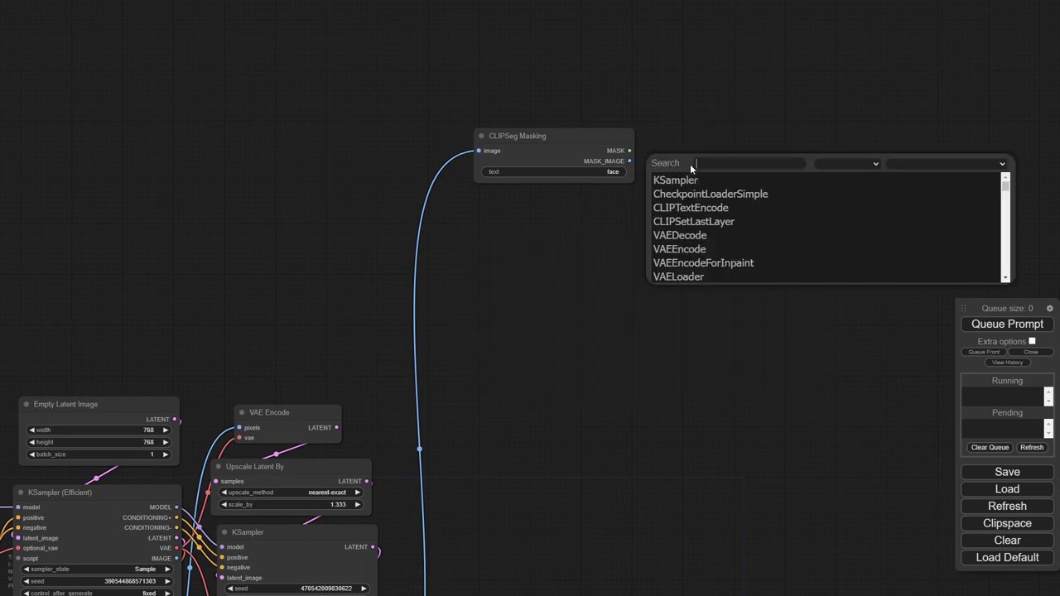
pyautogui.write('maskto')
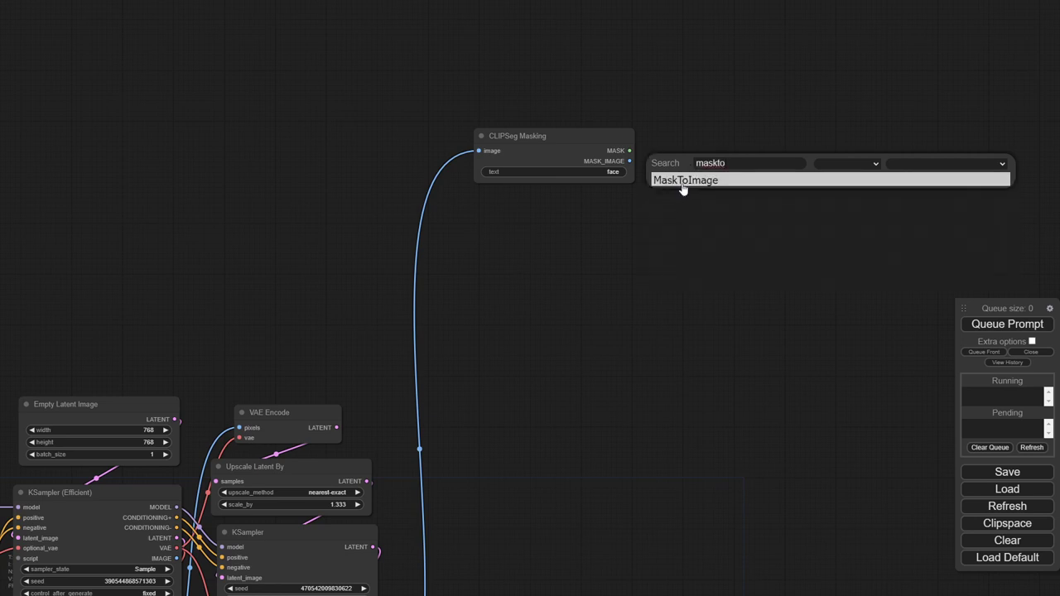
pyautogui.click(682, 182)
pyautogui.moveTo(696, 152); pyautogui.dragTo(632, 151)
# Step: Add a Preview Image node and connect the Convert Mask to Image node's IMAGE output to it
pyautogui.moveTo(878, 225); pyautogui.dragTo(637, 225)
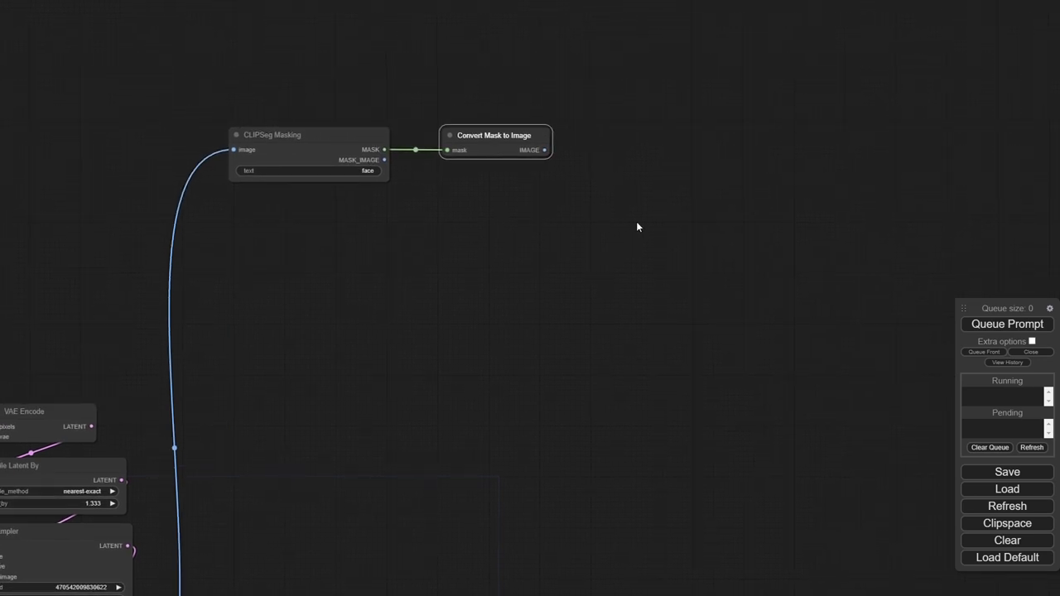
pyautogui.doubleClick(656, 222)
pyautogui.write('pre')
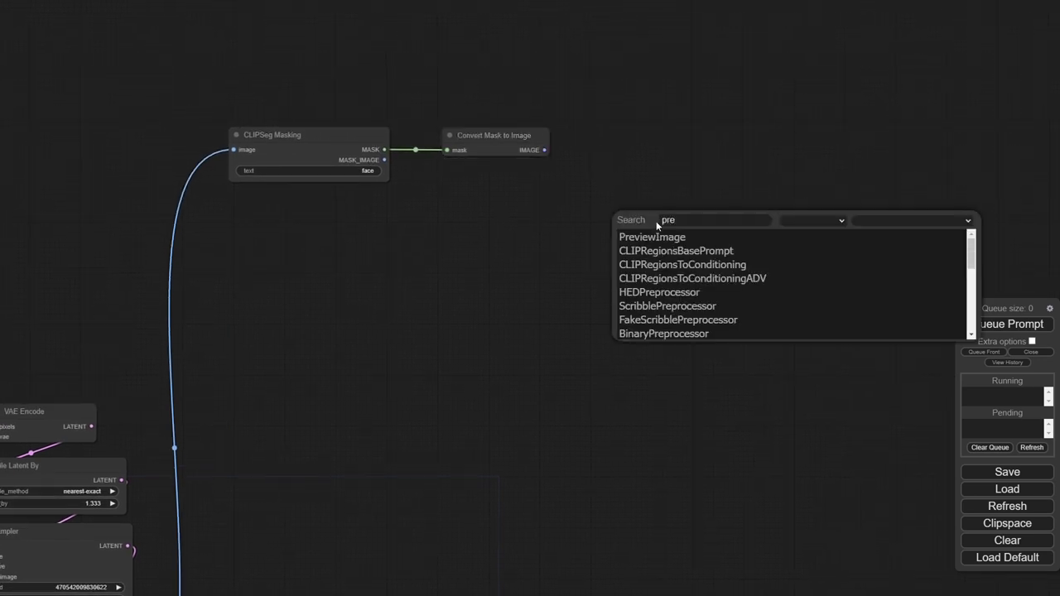
pyautogui.write('v')
pyautogui.press('Return')
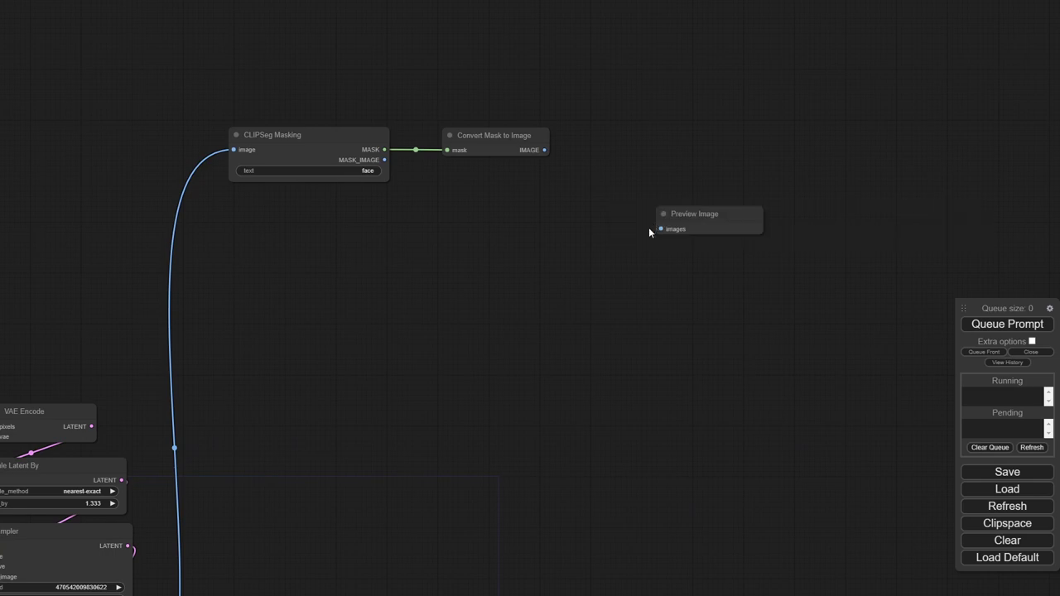
pyautogui.moveTo(657, 178)
pyautogui.mouseDown()
pyautogui.moveTo(627, 133)
pyautogui.moveTo(545, 149)
pyautogui.mouseUp()
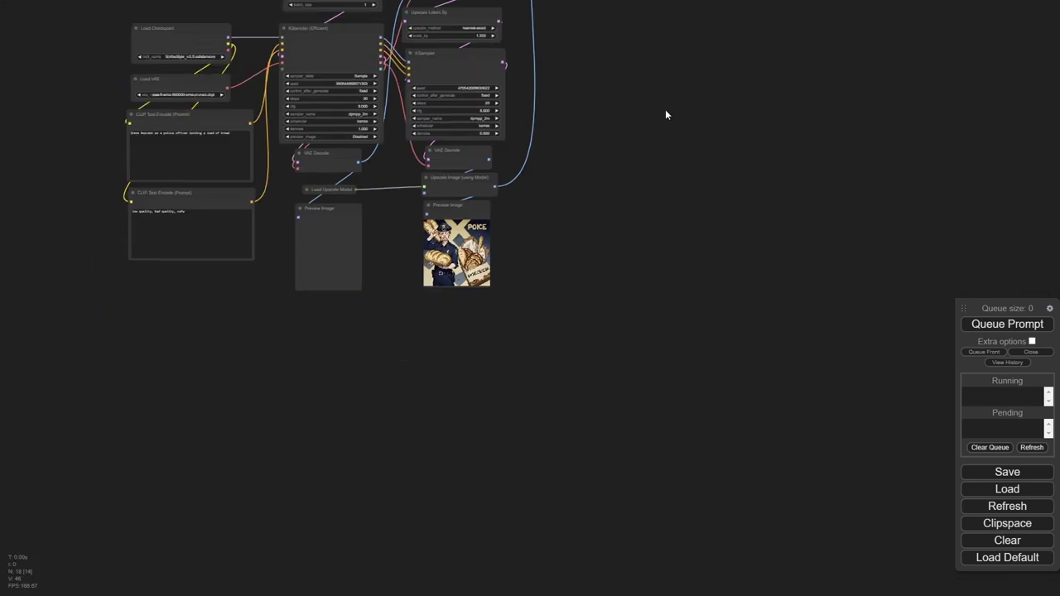
# Step: Queue the prompt and examine the face mask in the new Preview Image node against the upscaled image
pyautogui.scroll(3, 596, 91)
pyautogui.moveTo(519, 69); pyautogui.dragTo(477, 285)
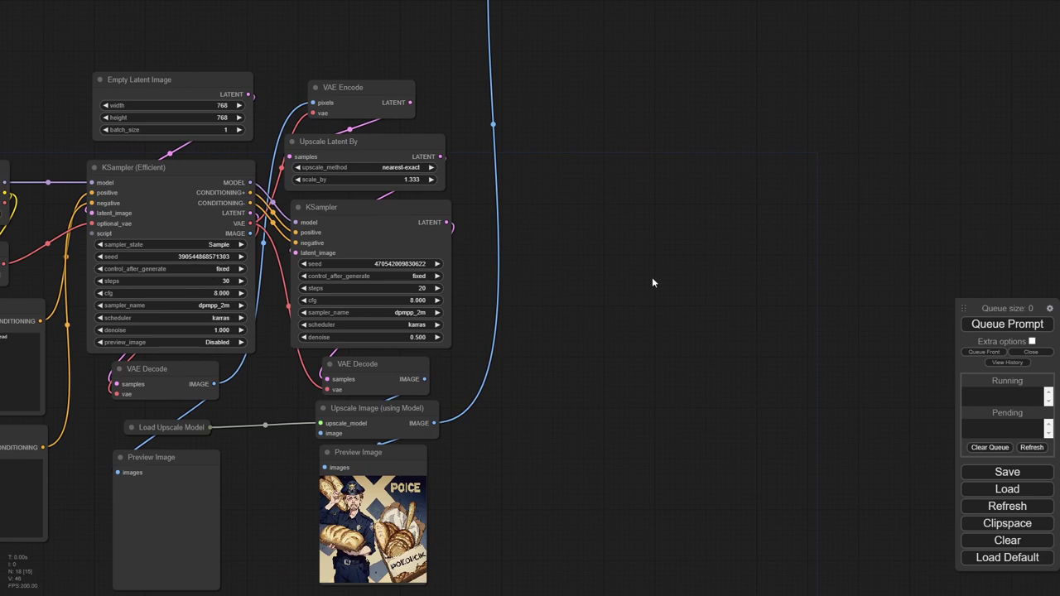
pyautogui.scroll(-4, 654, 287)
pyautogui.click(1019, 325)
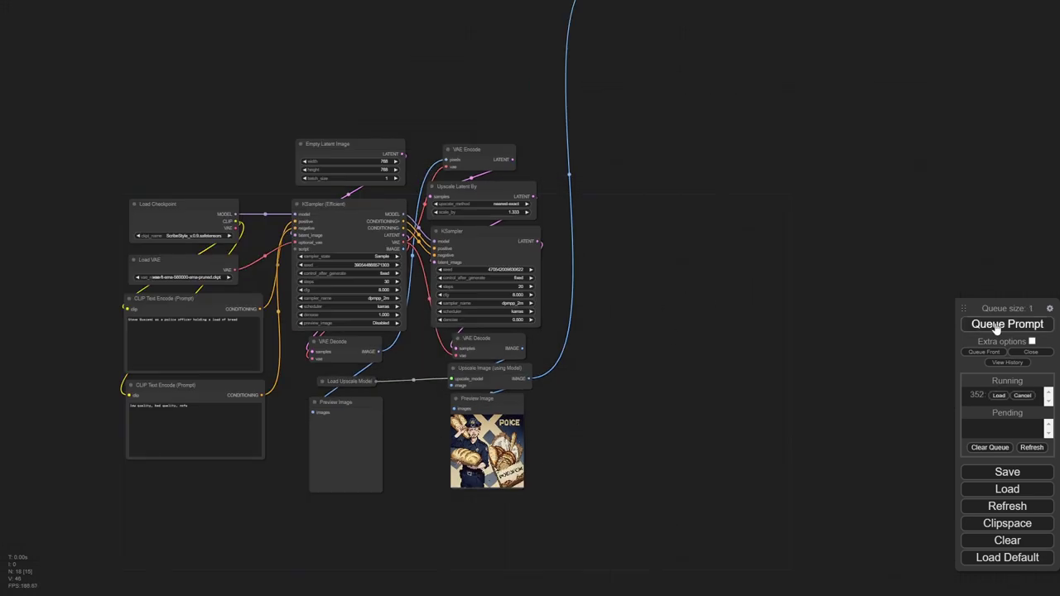
pyautogui.moveTo(815, 171); pyautogui.dragTo(525, 407)
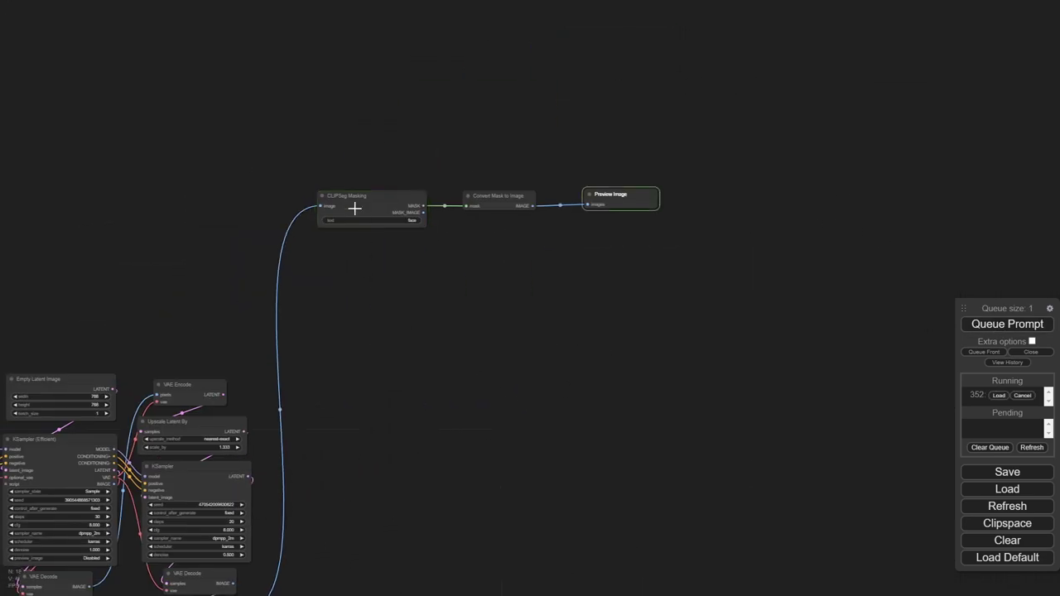
pyautogui.scroll(2, 632, 246)
pyautogui.moveTo(632, 246); pyautogui.dragTo(313, 283)
pyautogui.moveTo(263, 378); pyautogui.dragTo(602, 191)
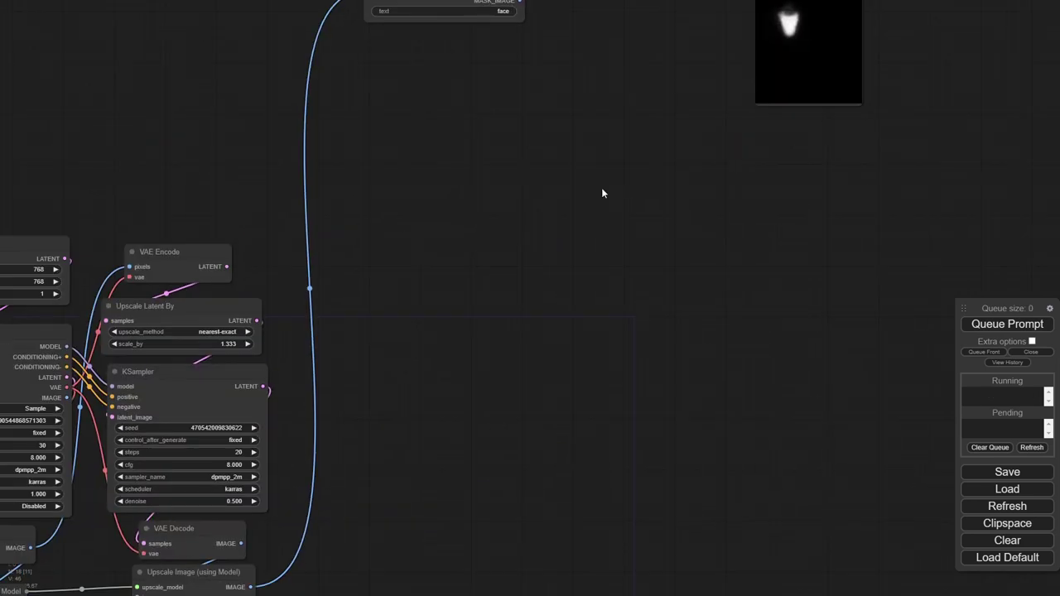
pyautogui.scroll(-4, 601, 191)
pyautogui.moveTo(439, 343); pyautogui.dragTo(531, 319)
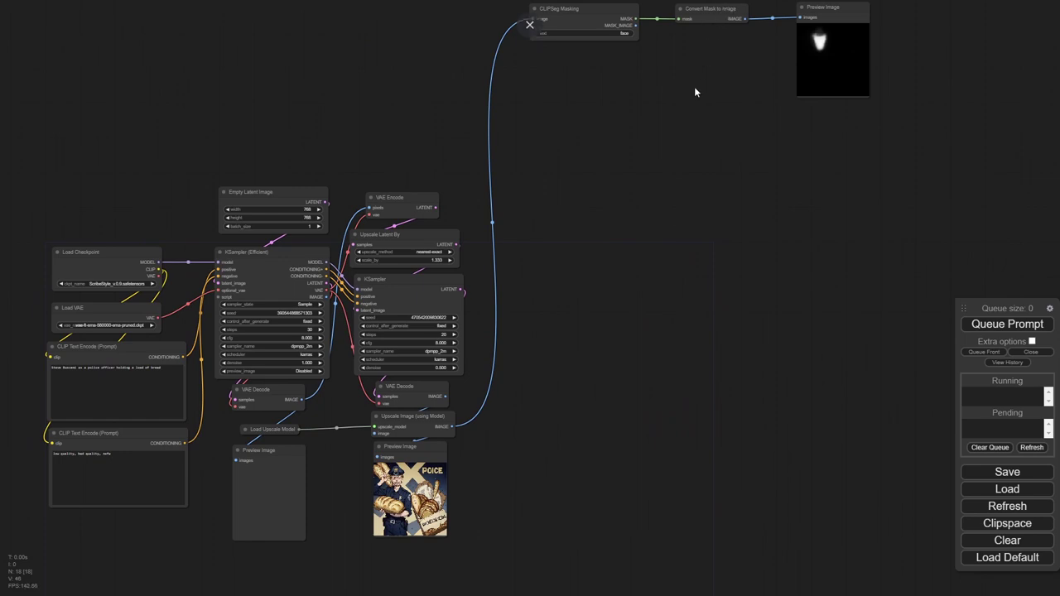
# Step: Move the Convert Mask to Image node directly below the CLIPSeg Masking node
pyautogui.moveTo(694, 87); pyautogui.dragTo(607, 207)
pyautogui.moveTo(619, 136); pyautogui.dragTo(494, 184)
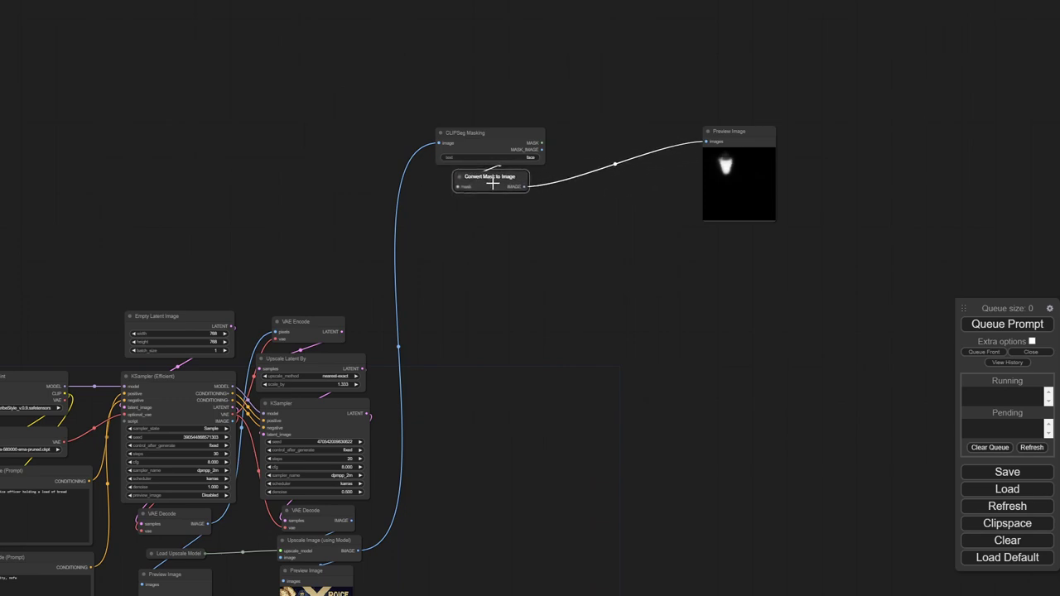
pyautogui.moveTo(670, 174); pyautogui.dragTo(651, 182)
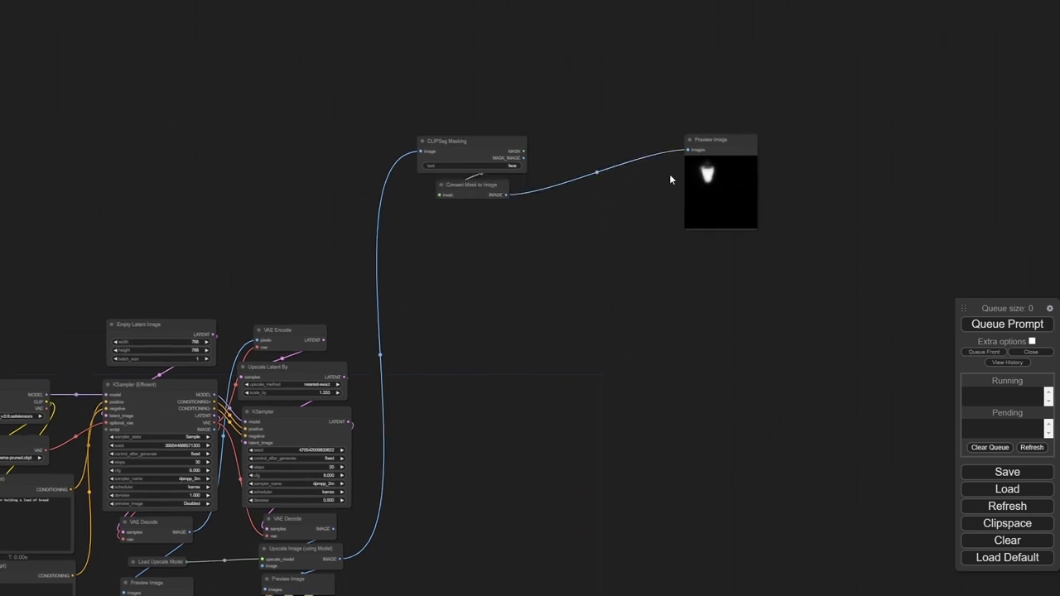
# Step: Delete the mask's Preview Image node and the Convert Mask to Image node
pyautogui.click(709, 144)
pyautogui.press('Delete')
pyautogui.moveTo(594, 221); pyautogui.dragTo(759, 116)
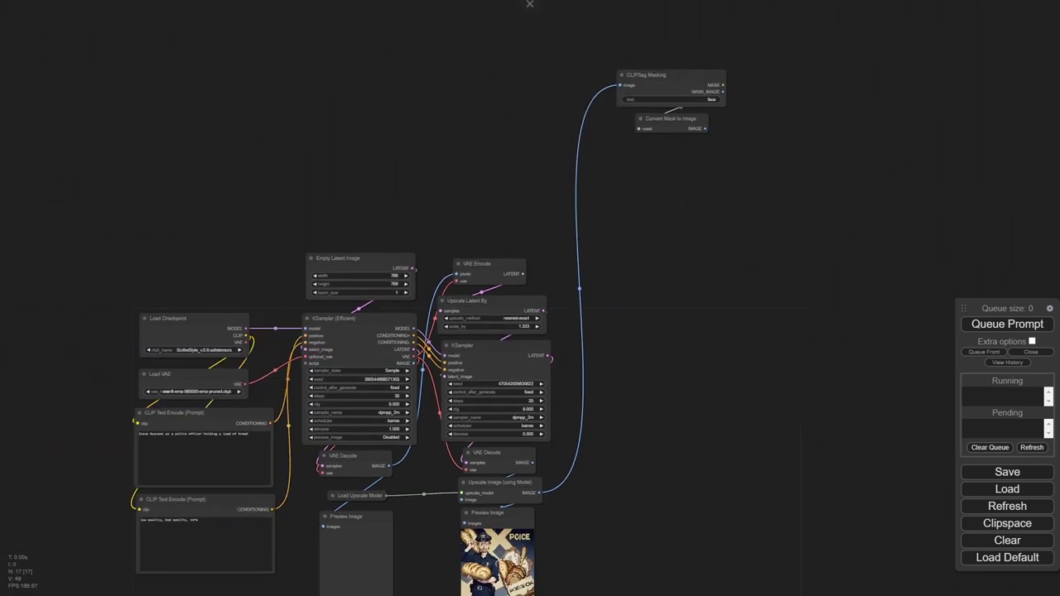
pyautogui.scroll(3, 739, 43)
pyautogui.moveTo(739, 43); pyautogui.dragTo(724, 80)
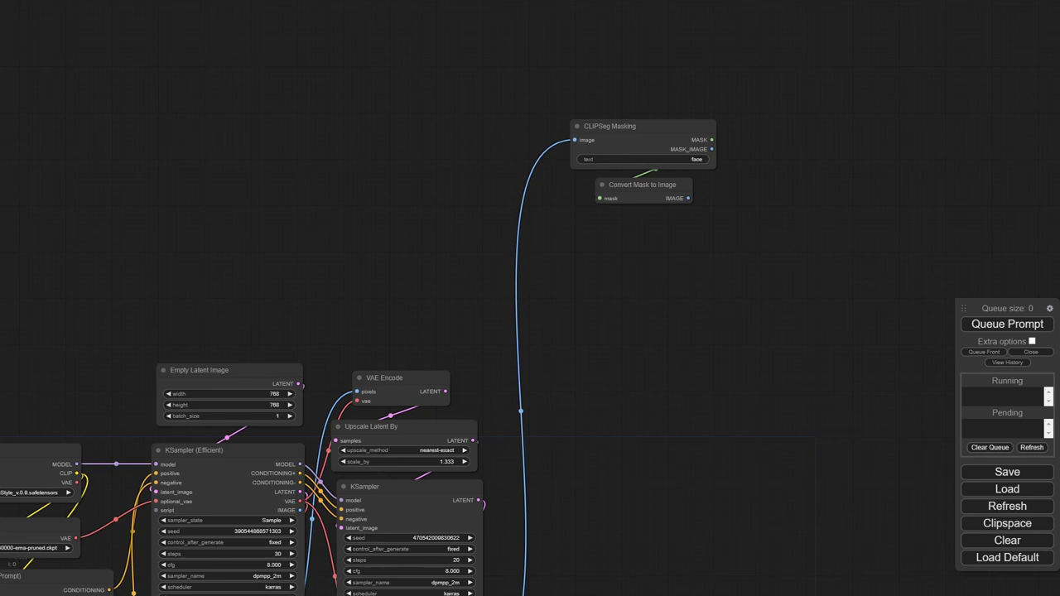
pyautogui.moveTo(639, 185); pyautogui.dragTo(639, 225)
pyautogui.press('Delete')
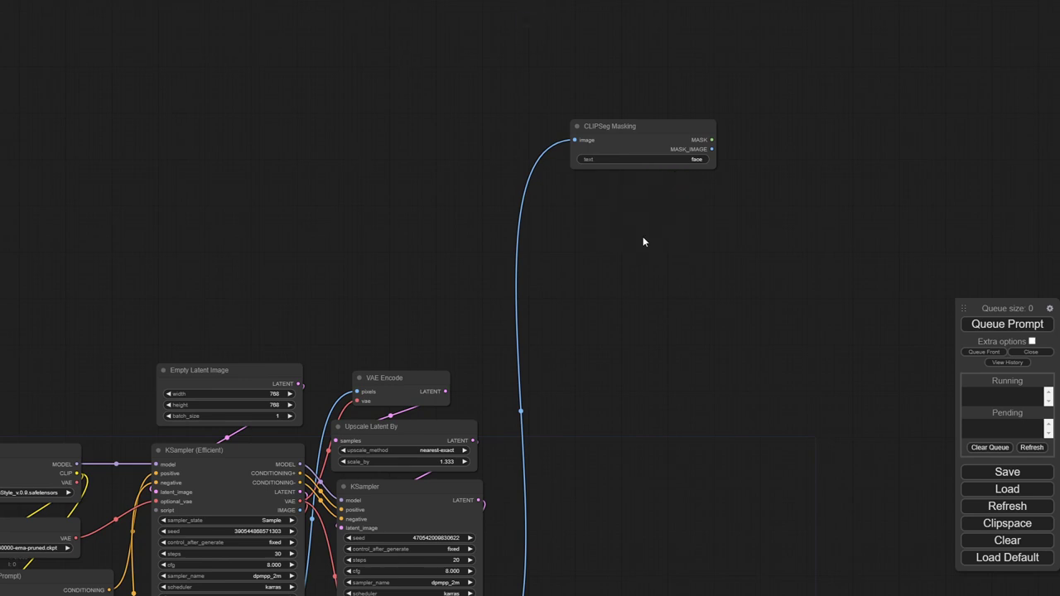
# Step: Add an ImageToContrastMask node below CLIPSeg Masking and connect the MASK_IMAGE output to its image input
pyautogui.doubleClick(627, 257)
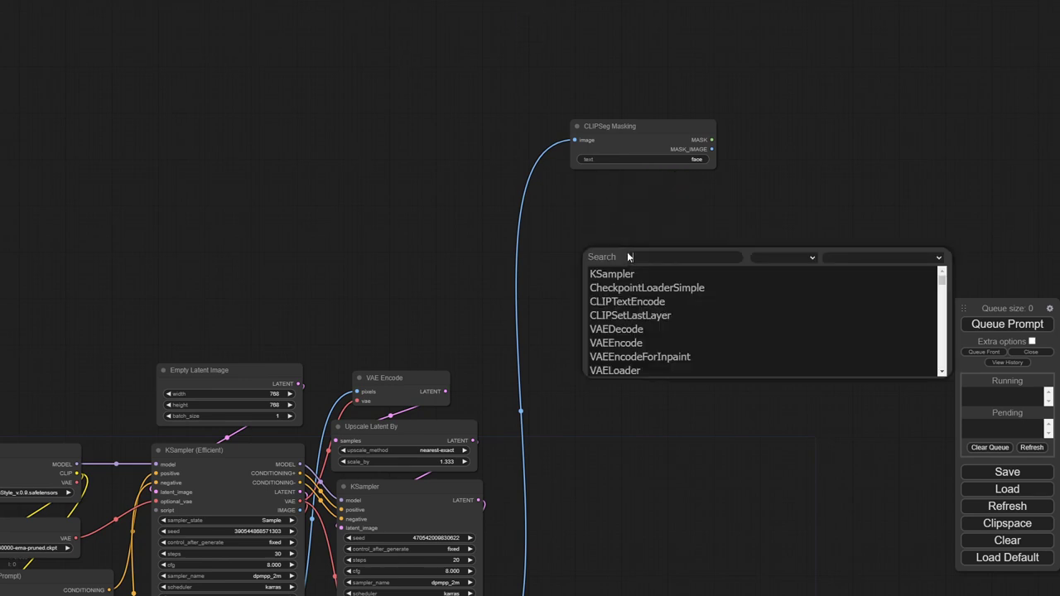
pyautogui.write('imagetocon')
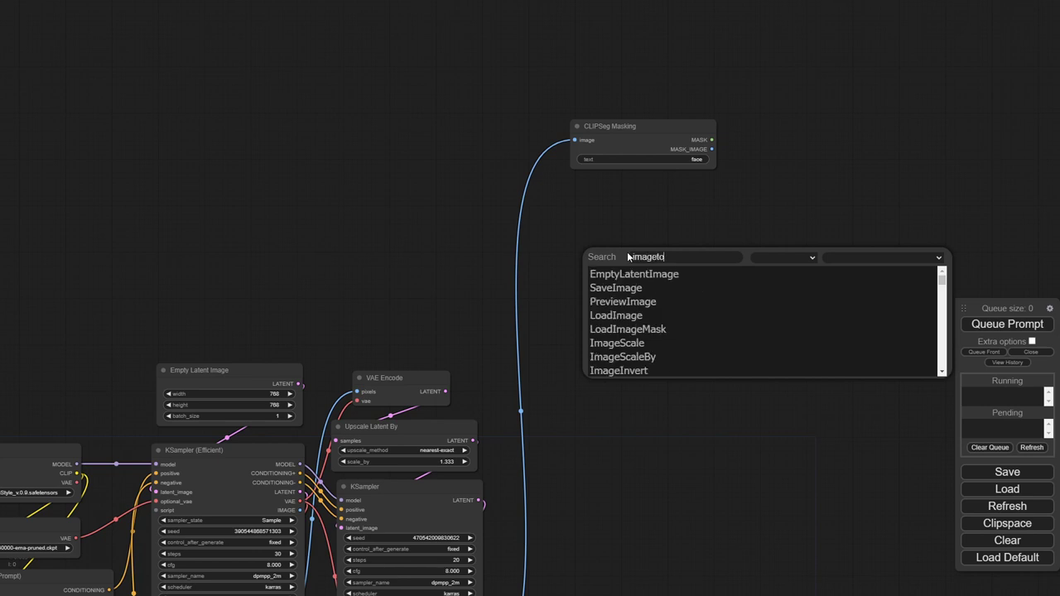
pyautogui.click(645, 274)
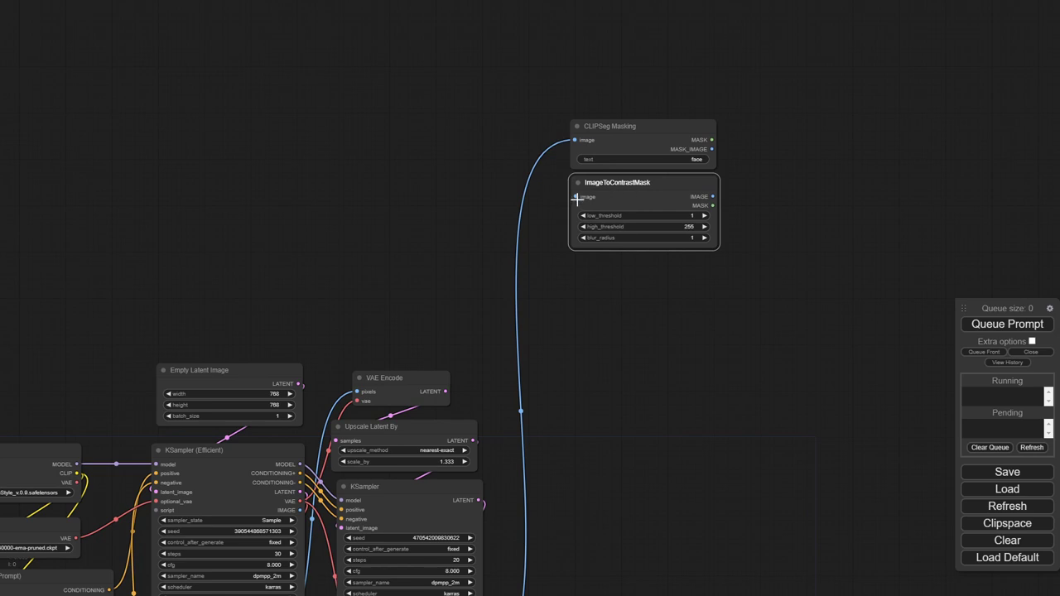
pyautogui.moveTo(576, 196); pyautogui.dragTo(711, 149)
# Step: Set the ImageToContrastMask node's low_threshold to 203
pyautogui.click(684, 216)
pyautogui.moveTo(724, 219); pyautogui.dragTo(707, 218)
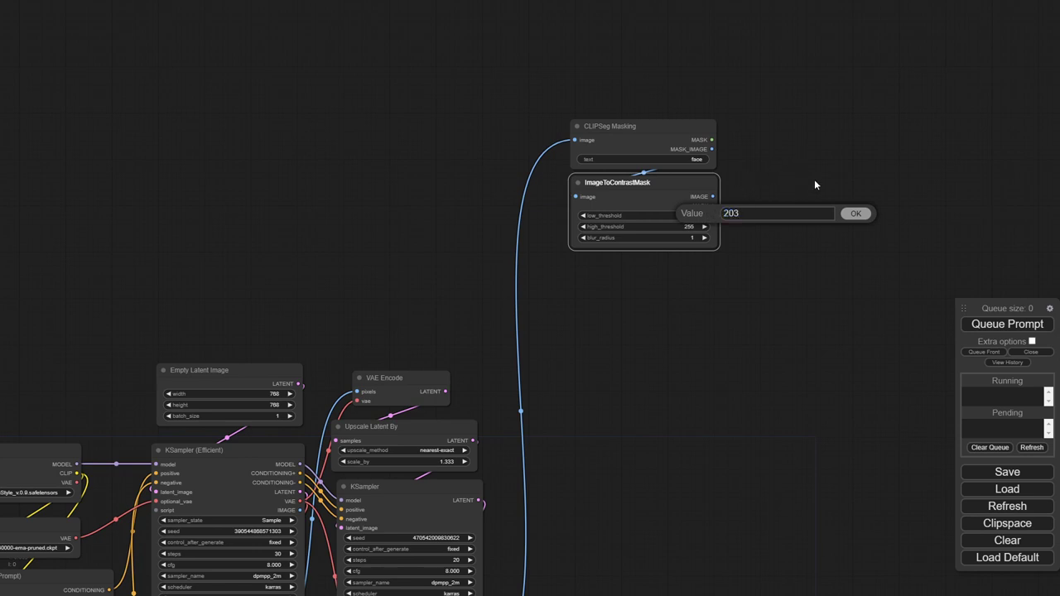
pyautogui.click(853, 214)
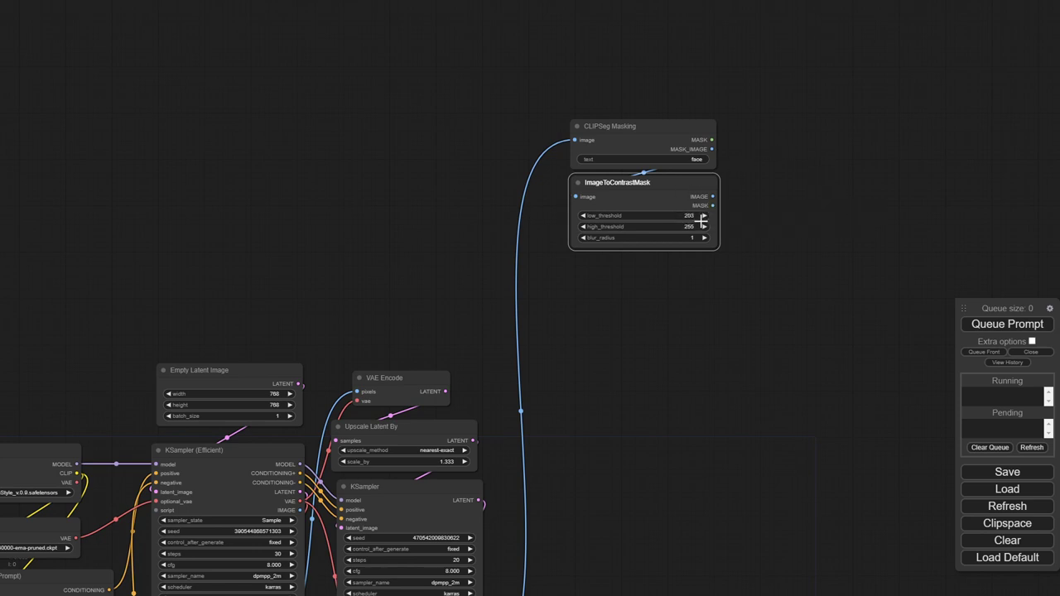
# Step: Set the ImageToContrastMask node's high_threshold to 159
pyautogui.scroll(8, 722, 193)
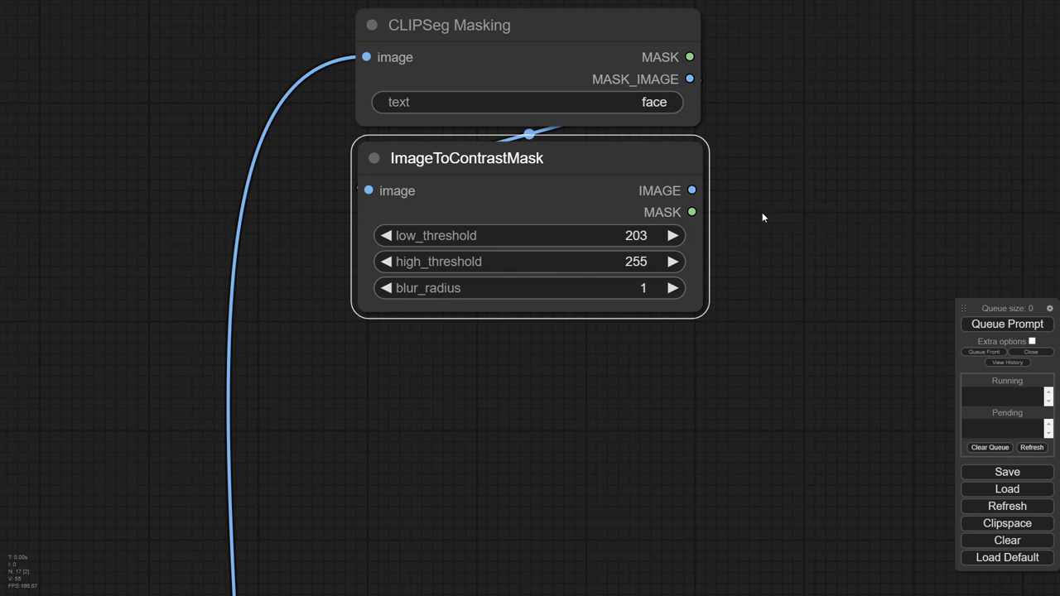
pyautogui.moveTo(767, 219); pyautogui.dragTo(793, 252)
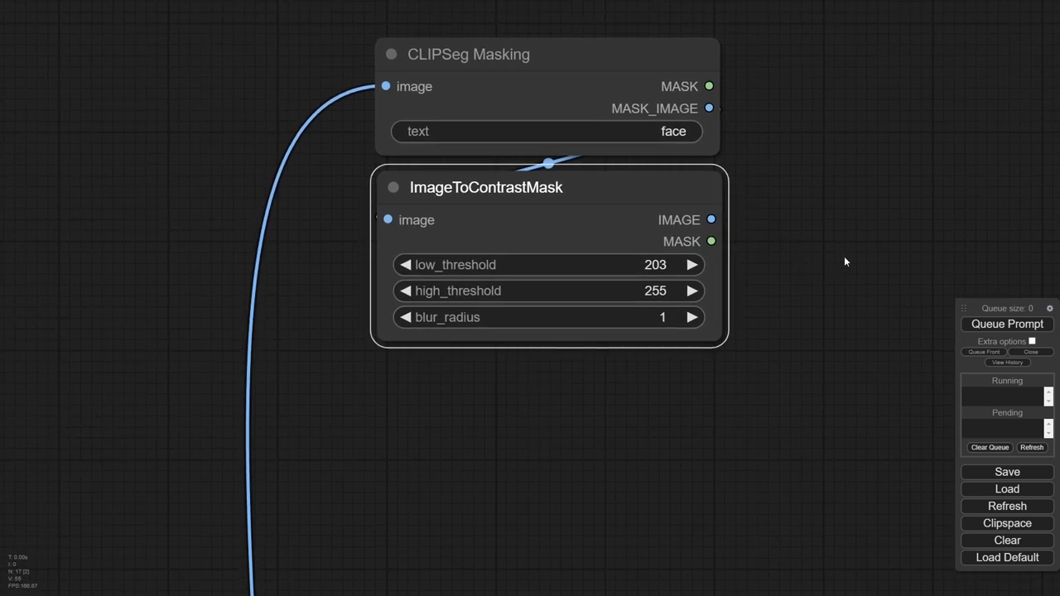
pyautogui.click(657, 291)
pyautogui.moveTo(711, 288); pyautogui.dragTo(601, 294)
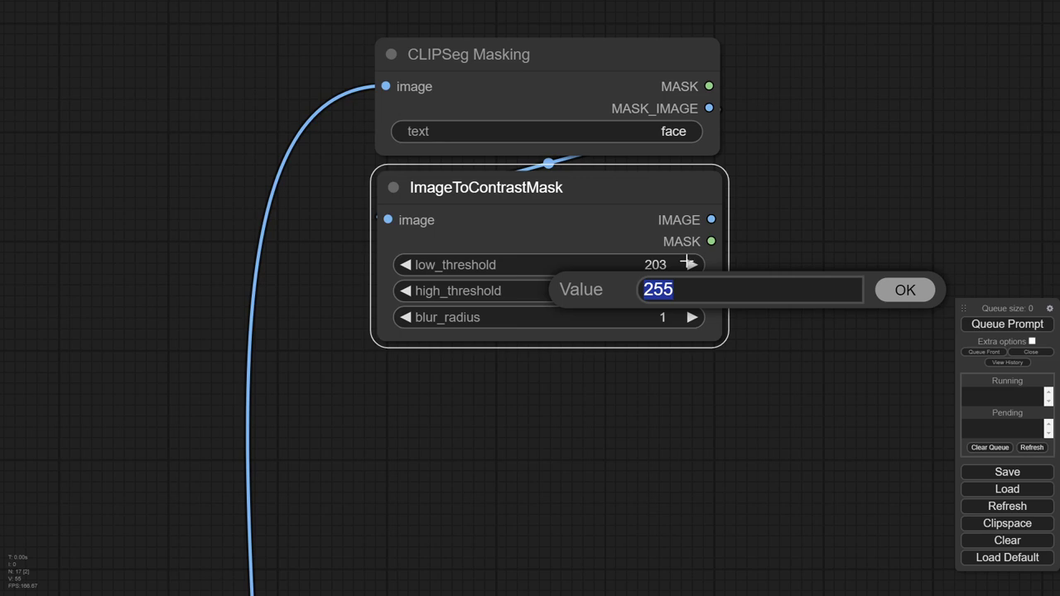
pyautogui.write('159')
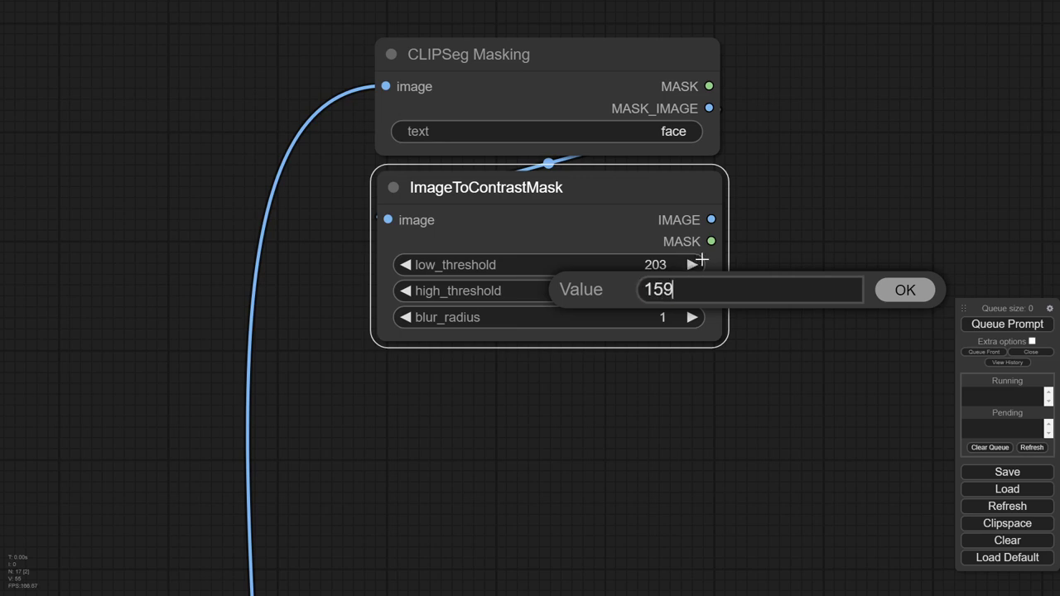
pyautogui.click(889, 292)
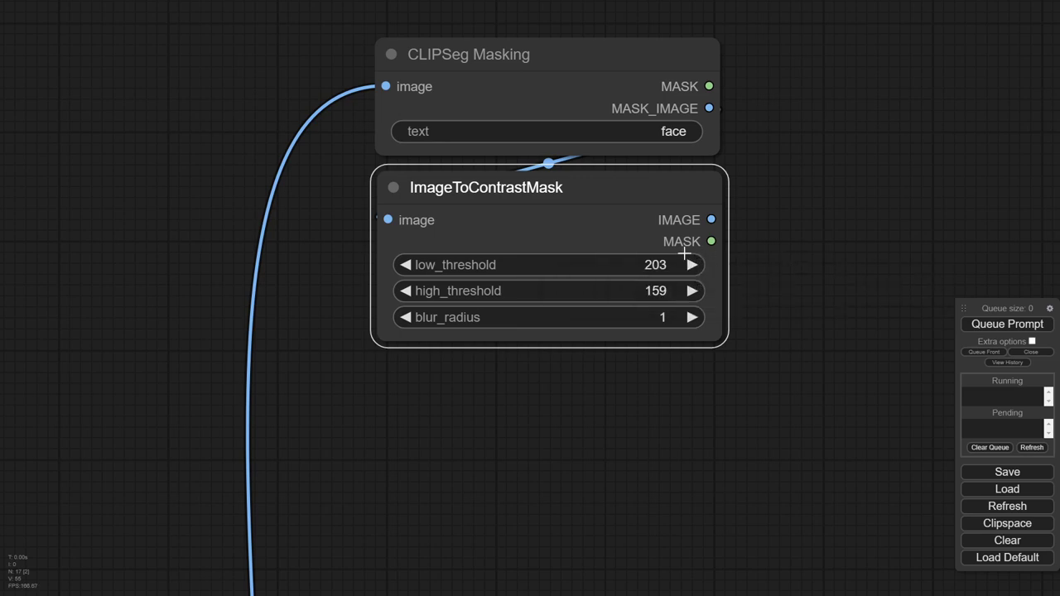
# Step: Set the ImageToContrastMask node's blur_radius to 19
pyautogui.scroll(3, 688, 240)
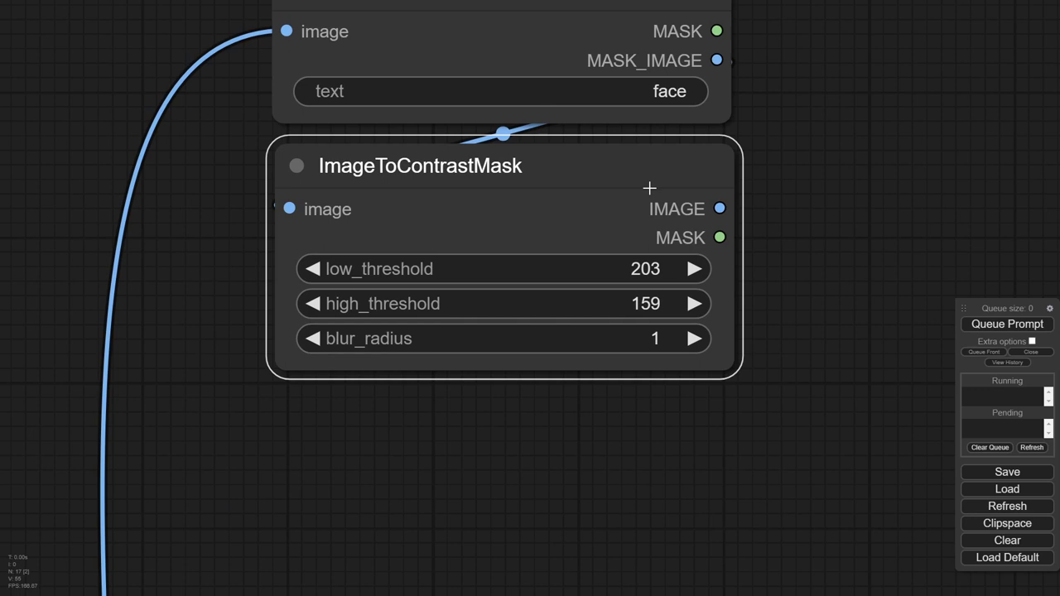
pyautogui.scroll(-1, 645, 192)
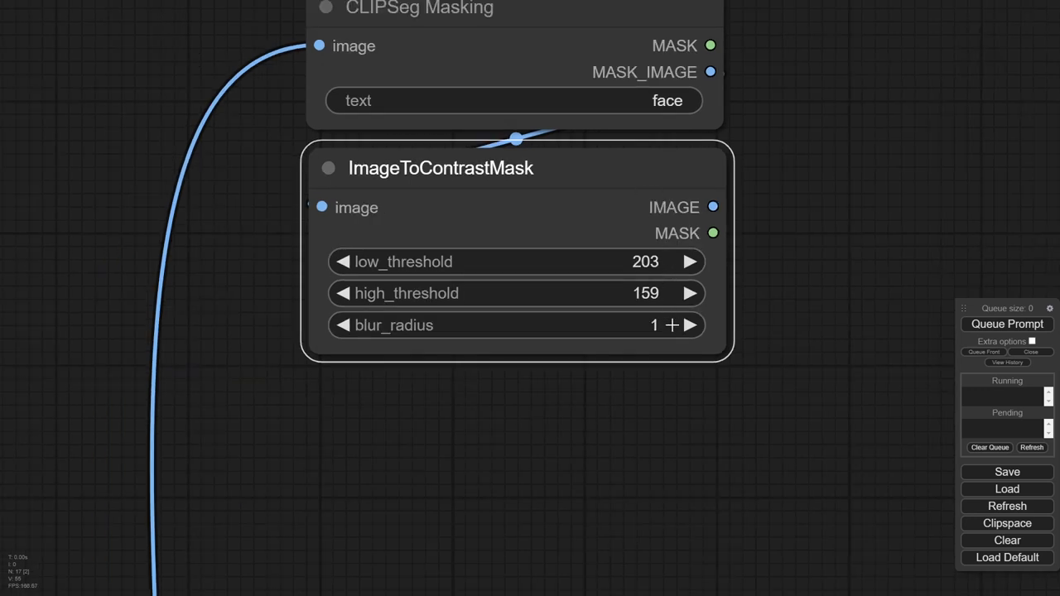
pyautogui.click(671, 329)
pyautogui.moveTo(679, 330); pyautogui.dragTo(613, 342)
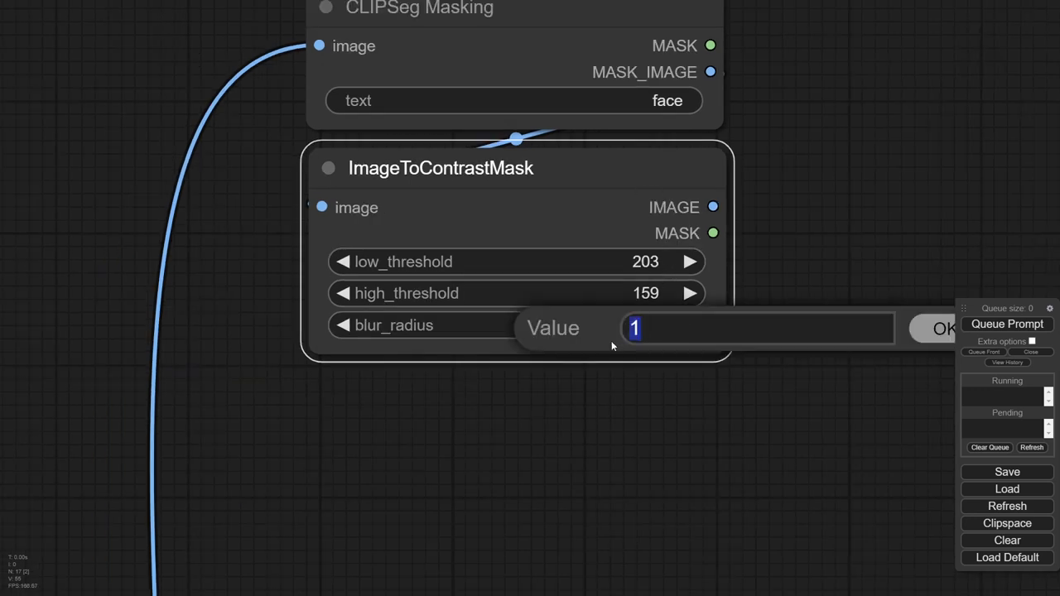
pyautogui.write('19')
pyautogui.press('Return')
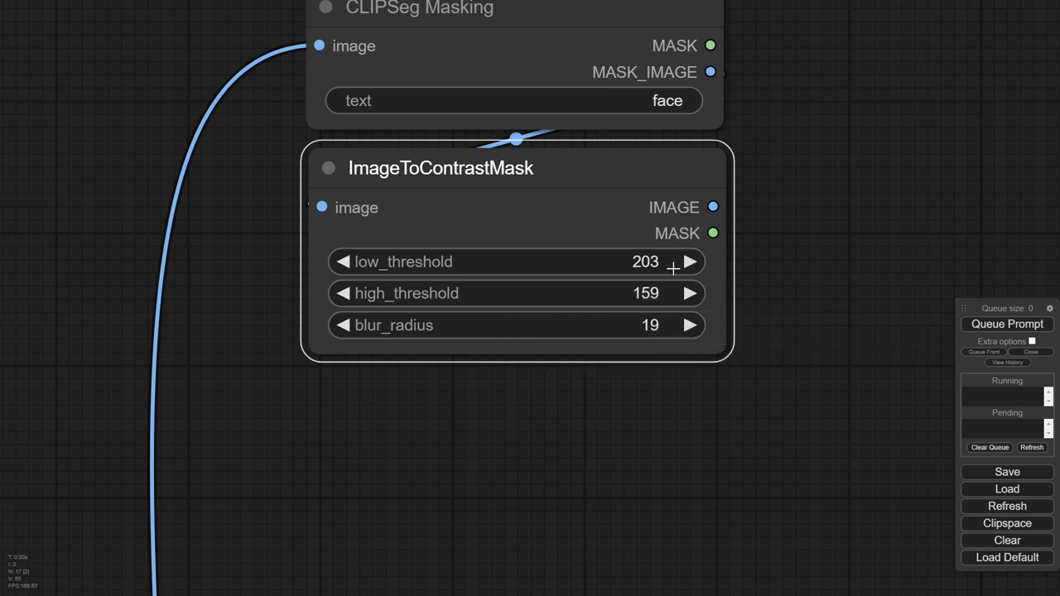
pyautogui.scroll(-4, 663, 248)
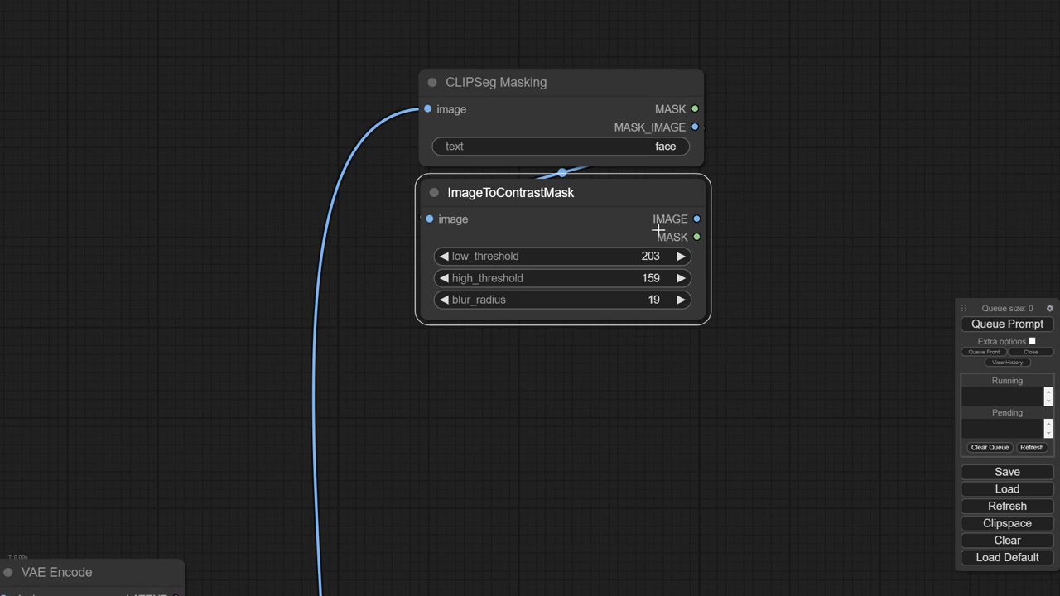
# Step: Add an InvertMask node below ImageToContrastMask and connect ImageToContrastMask's MASK output to its mask input
pyautogui.scroll(3, 660, 239)
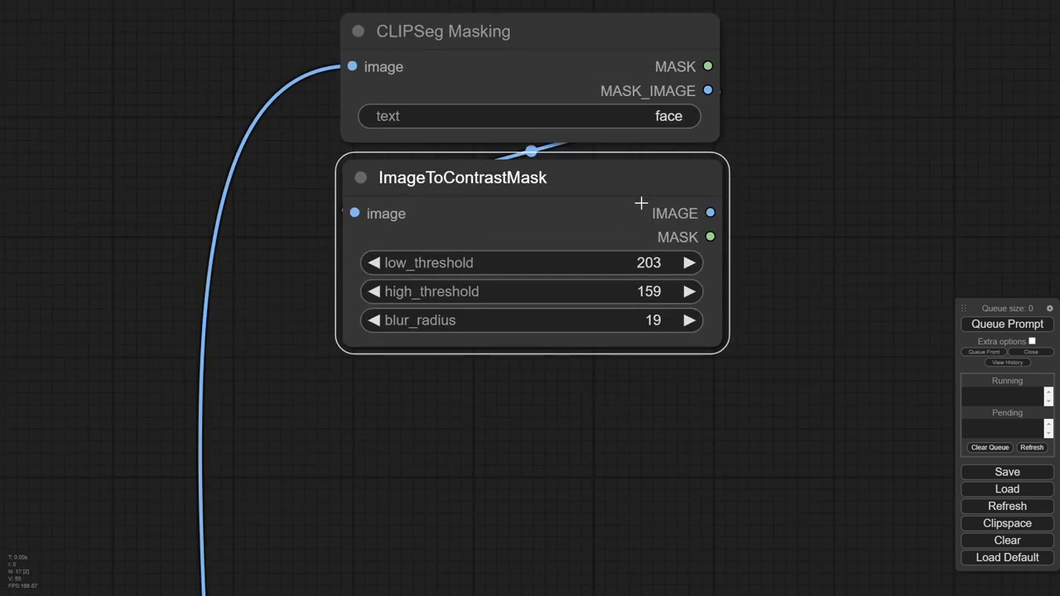
pyautogui.scroll(-3, 638, 202)
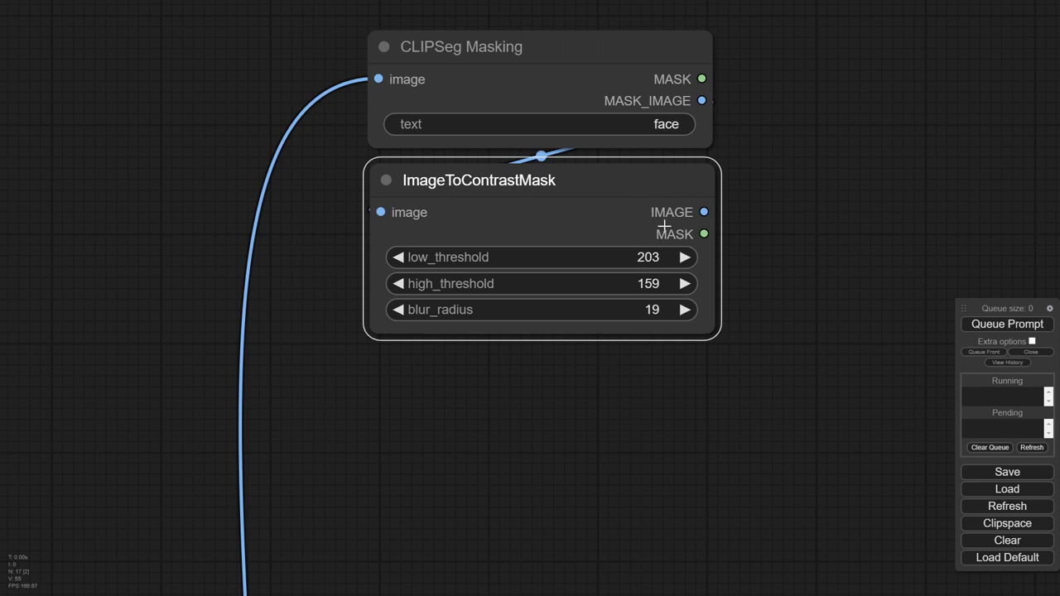
pyautogui.scroll(-8, 661, 222)
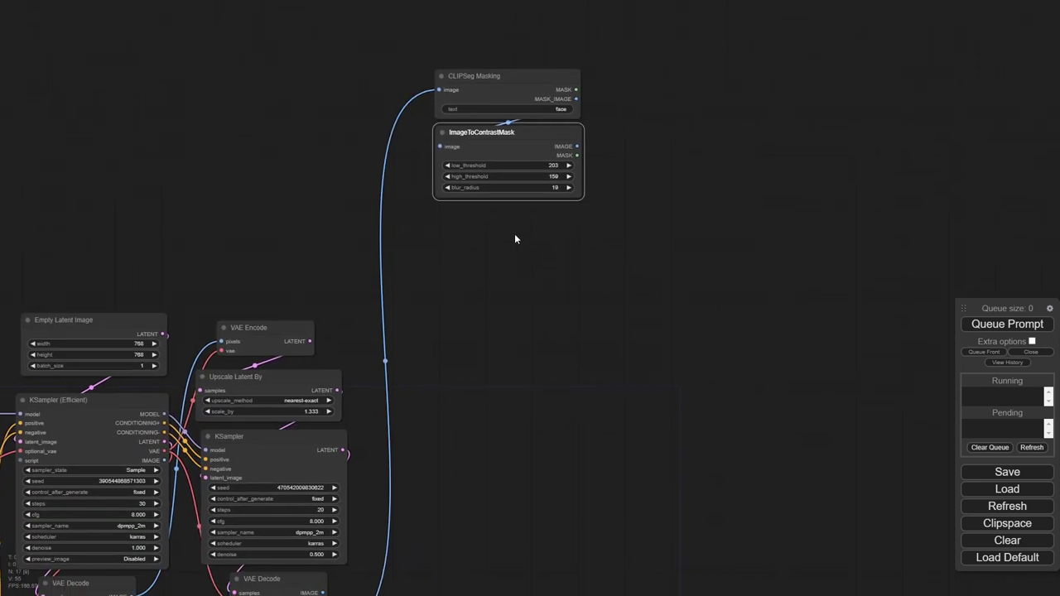
pyautogui.doubleClick(514, 231)
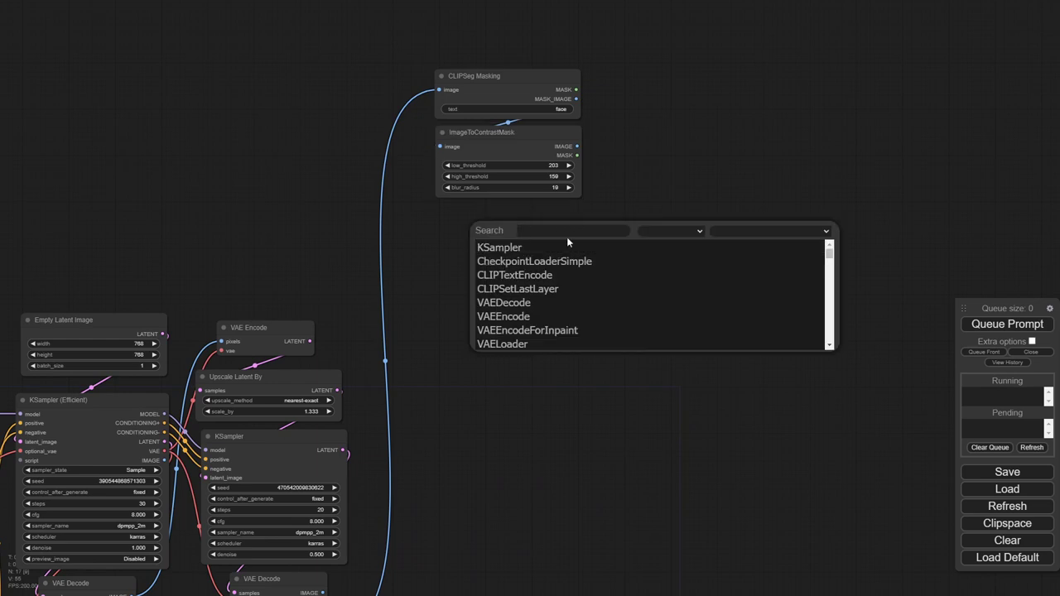
pyautogui.write('inter')
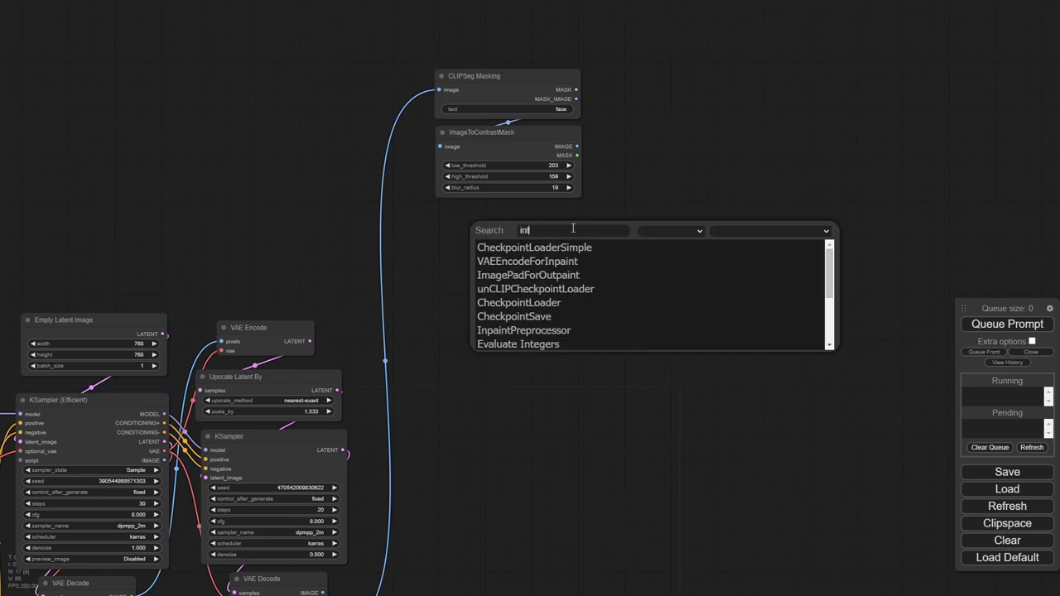
pyautogui.press('BackSpace')
pyautogui.press('BackSpace')
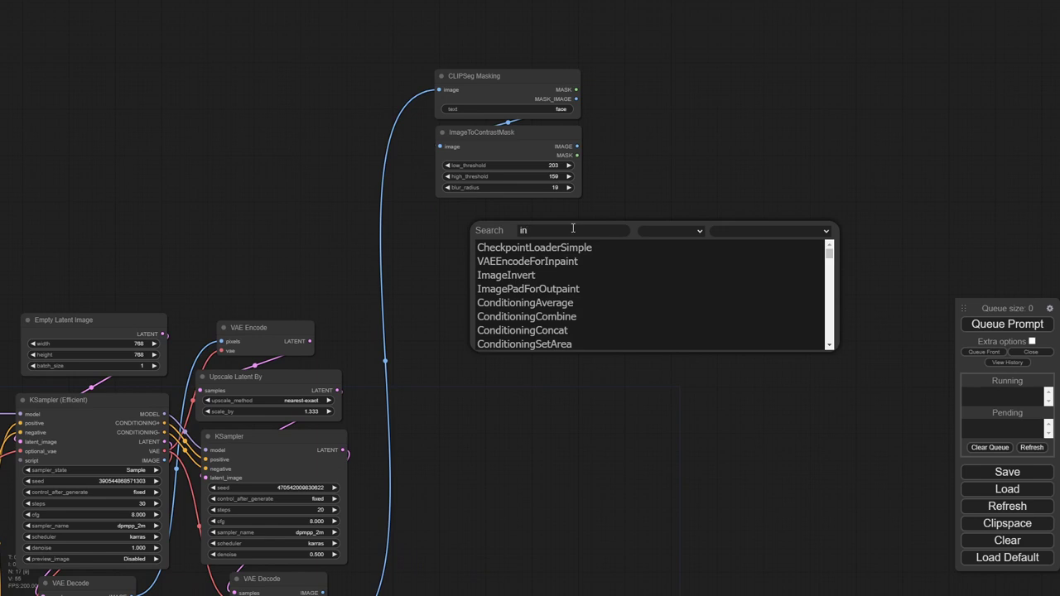
pyautogui.write('ver')
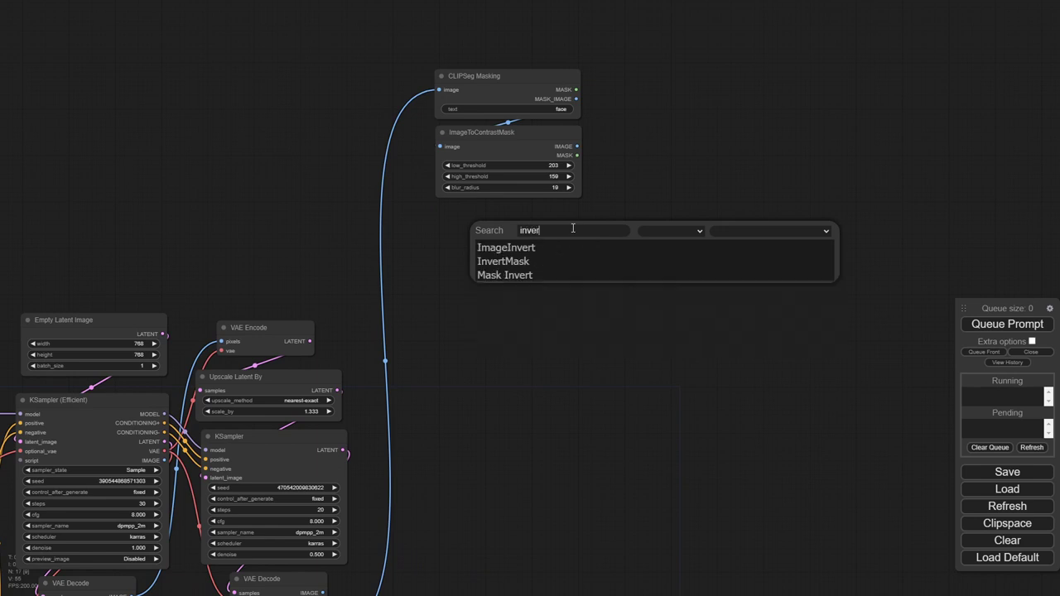
pyautogui.click(524, 265)
pyautogui.moveTo(548, 225); pyautogui.dragTo(578, 155)
pyautogui.moveTo(499, 320); pyautogui.dragTo(512, 235)
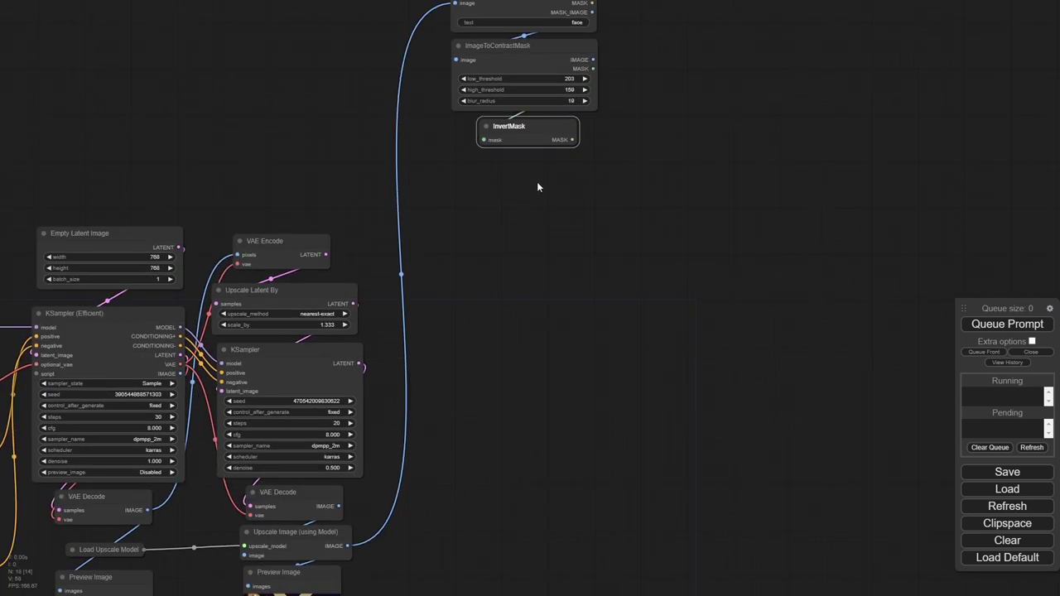
# Step: Add a Mask Crop Region node to the graph in the empty area below InvertMask
pyautogui.doubleClick(503, 201)
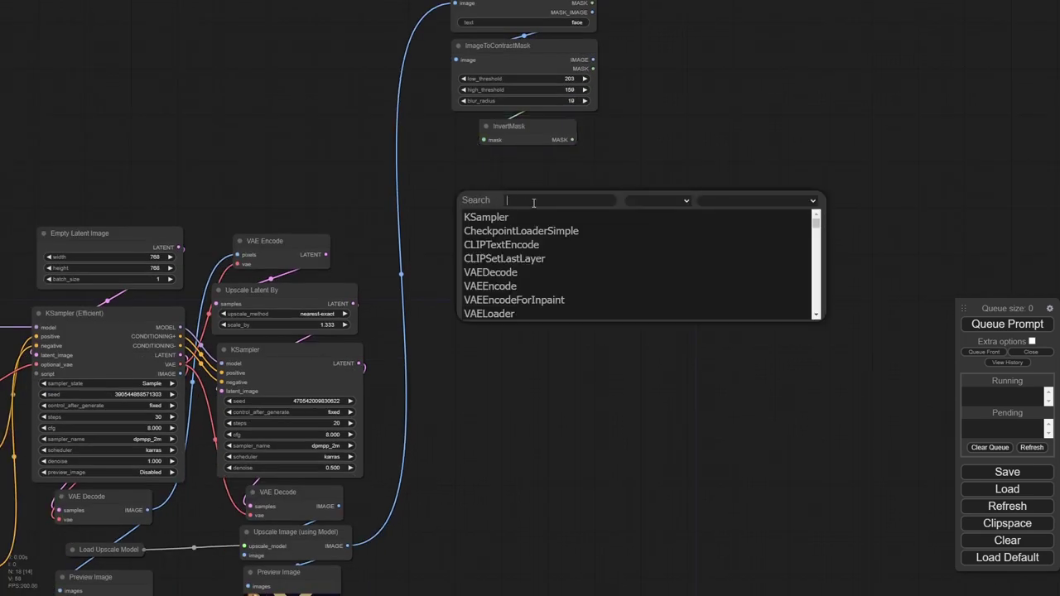
pyautogui.write('mask')
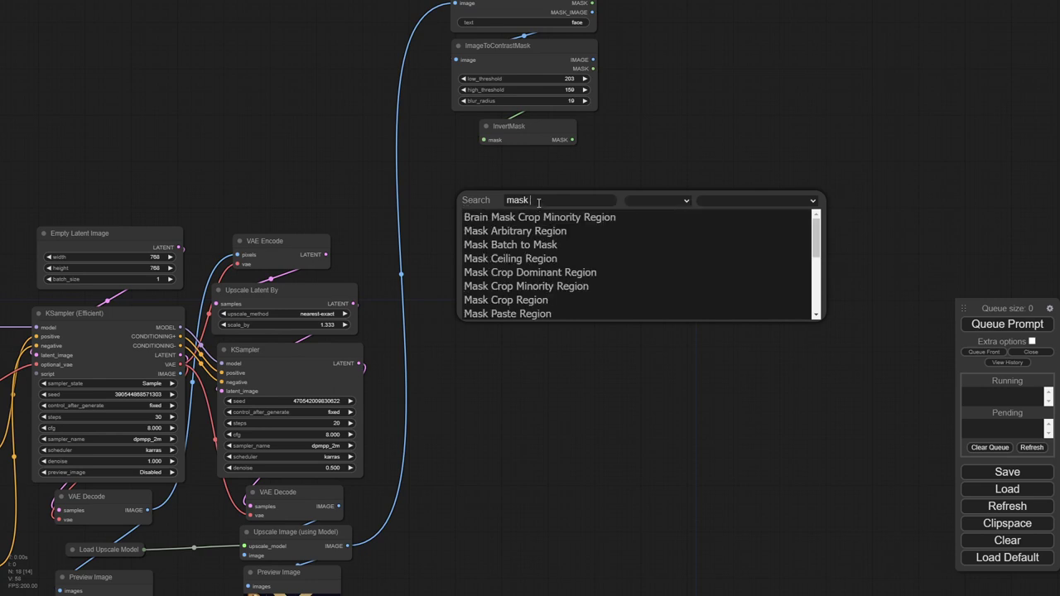
pyautogui.write('crop')
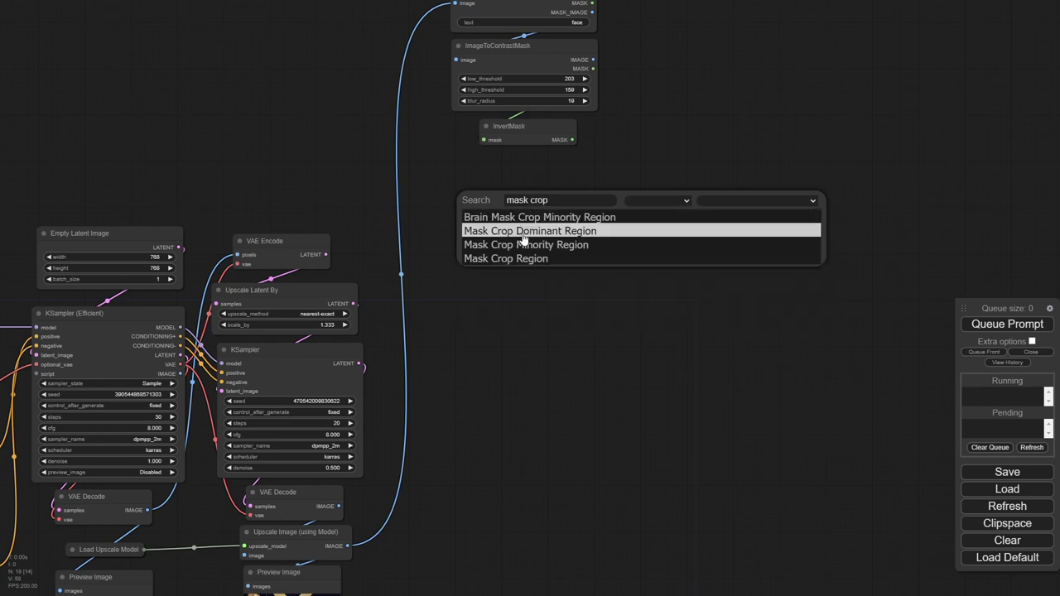
pyautogui.press('Down')
pyautogui.press('Down')
pyautogui.press('Return')
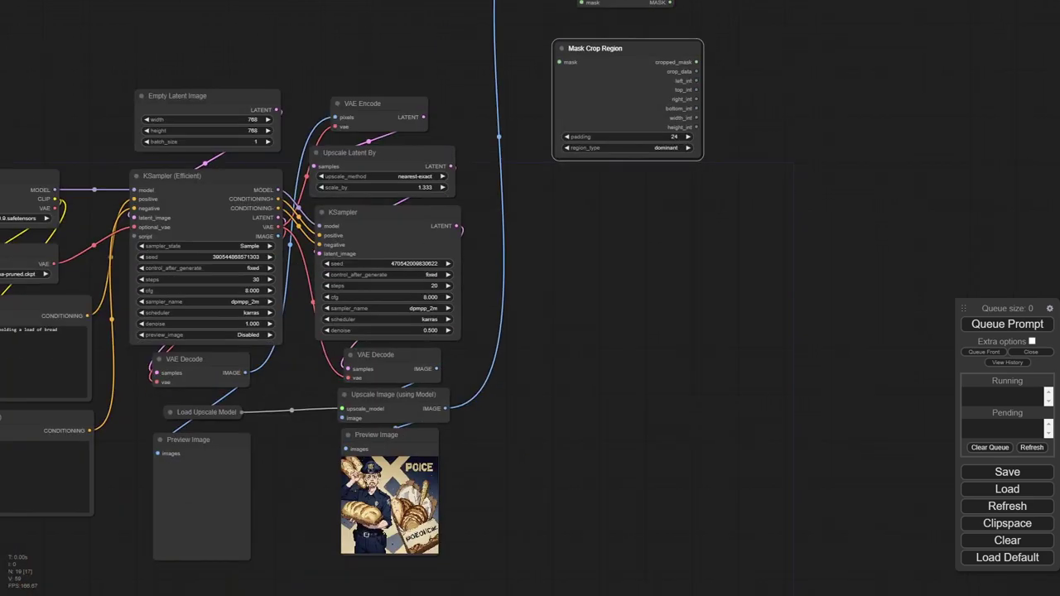
# Step: Move the Mask Crop Region node up so it sits directly beneath InvertMask
pyautogui.moveTo(591, 493); pyautogui.dragTo(617, 324)
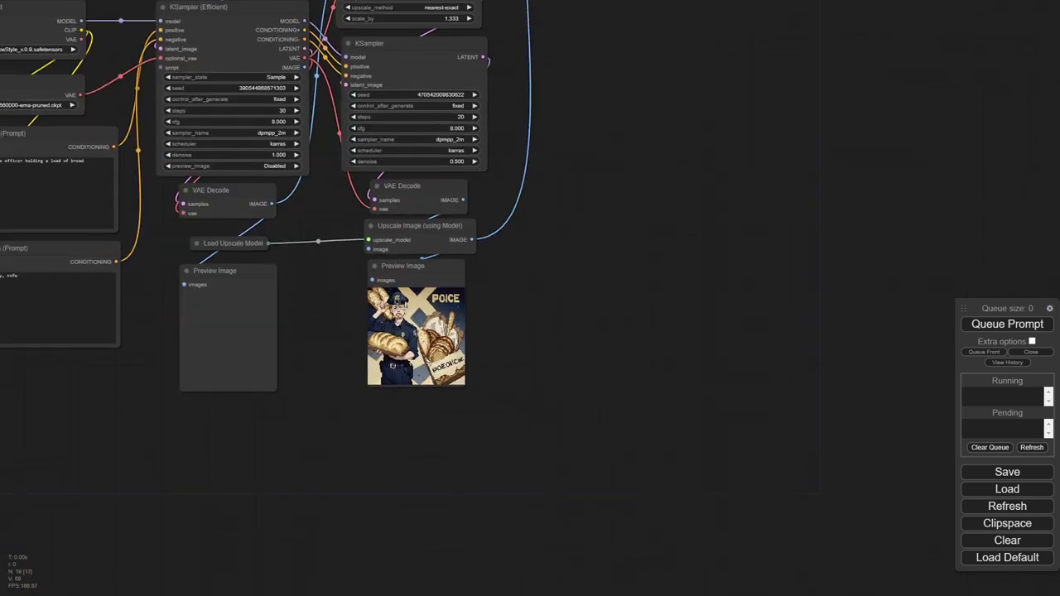
pyautogui.scroll(6, 396, 315)
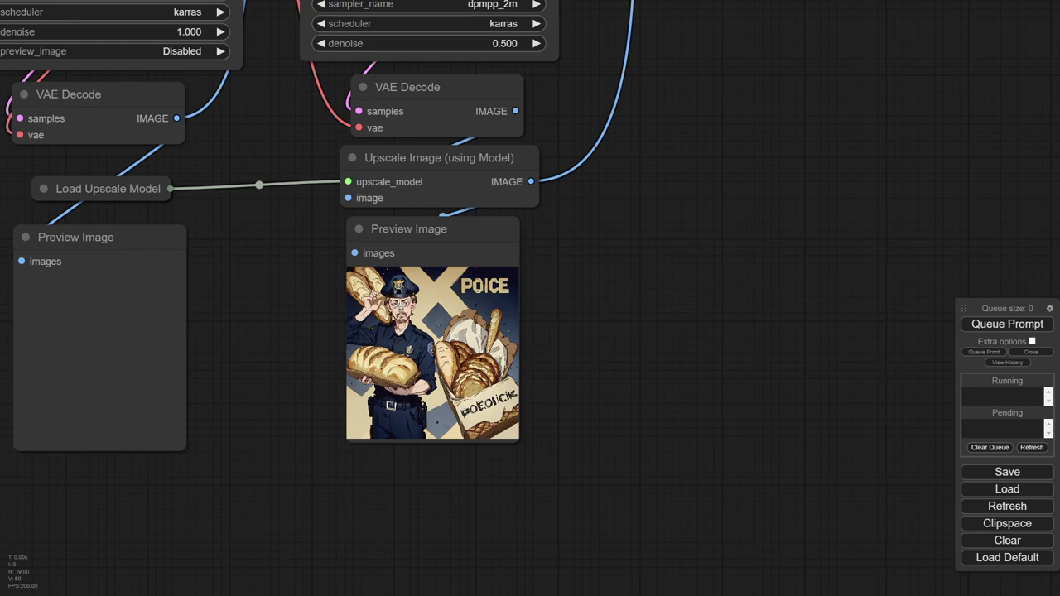
pyautogui.scroll(-6, 658, 290)
pyautogui.moveTo(721, 284); pyautogui.dragTo(470, 474)
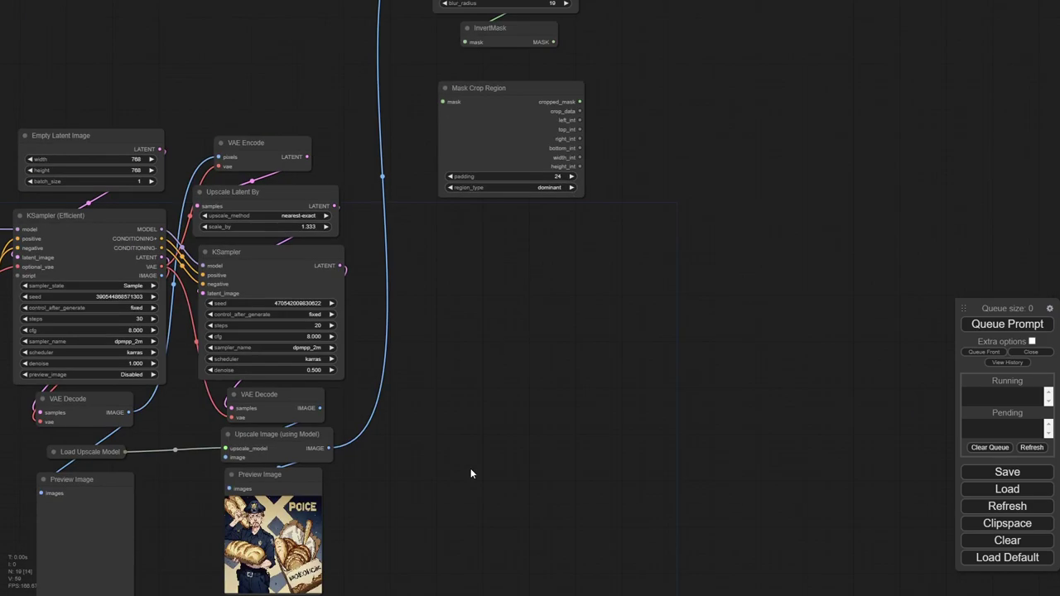
pyautogui.moveTo(513, 169); pyautogui.dragTo(509, 339)
pyautogui.moveTo(498, 259); pyautogui.dragTo(496, 234)
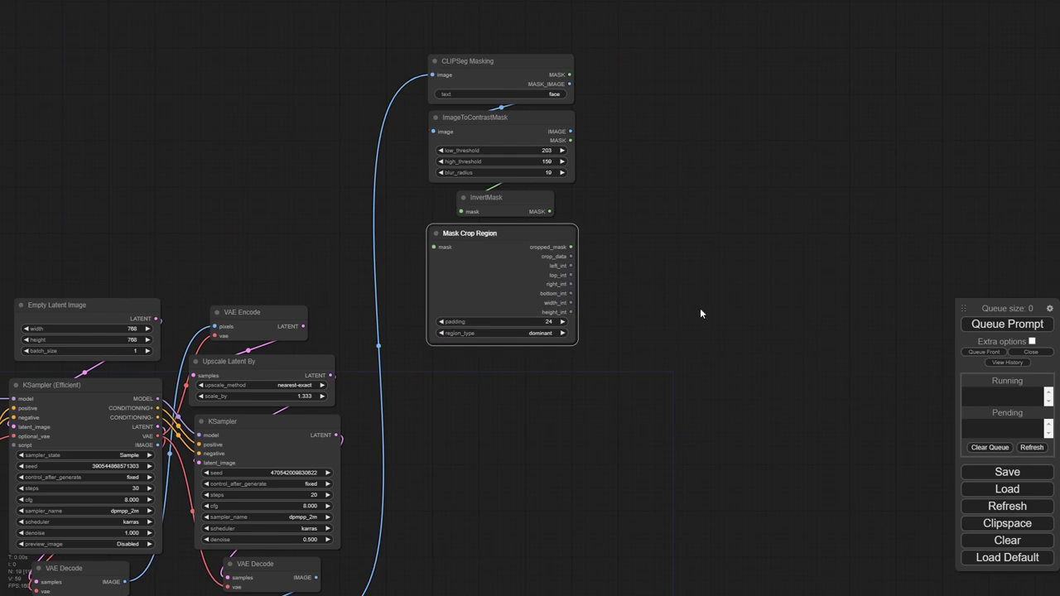
# Step: Connect InvertMask's MASK output to the mask input of Mask Crop Region
pyautogui.moveTo(614, 287); pyautogui.dragTo(682, 289)
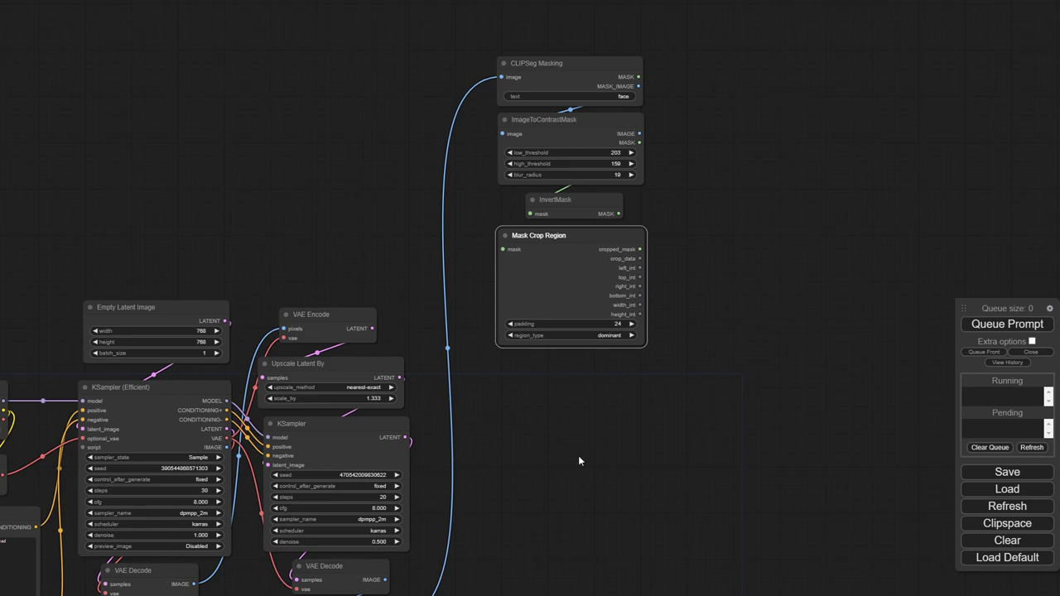
pyautogui.moveTo(578, 456); pyautogui.dragTo(650, 195)
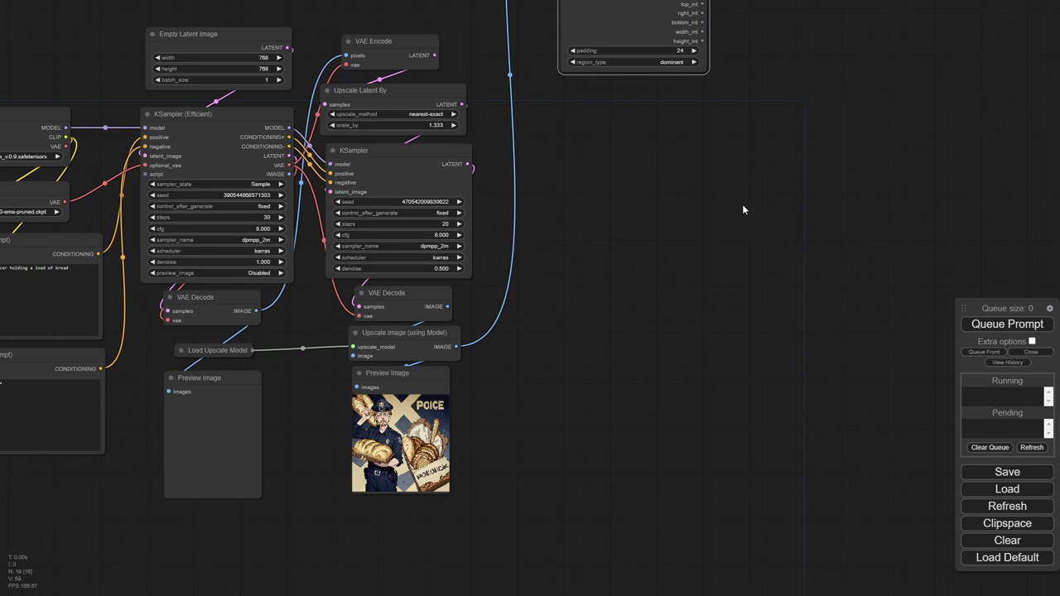
pyautogui.moveTo(742, 204); pyautogui.dragTo(682, 370)
pyautogui.scroll(2, 682, 370)
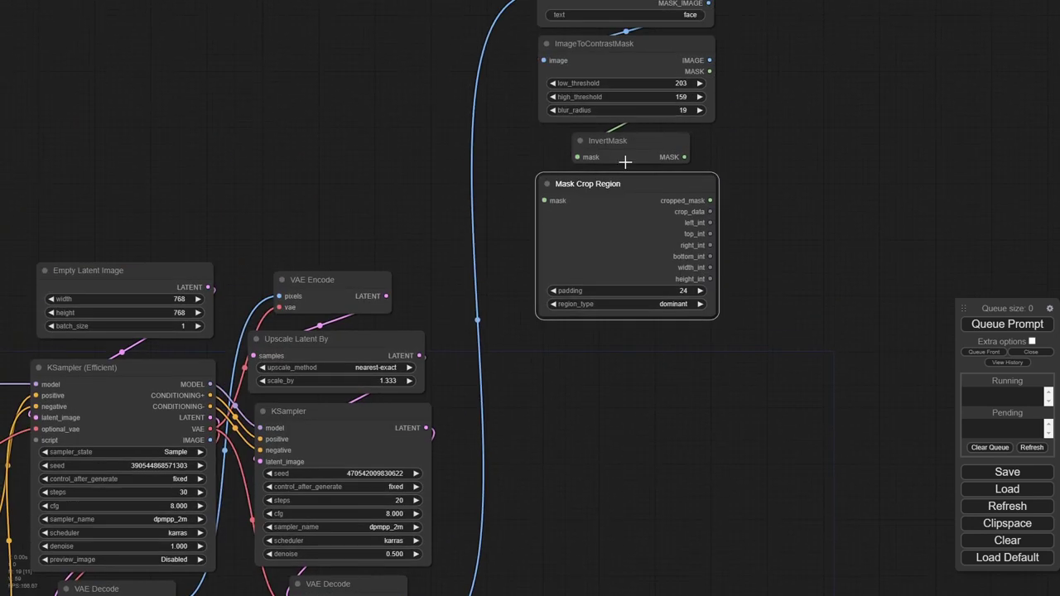
pyautogui.scroll(1, 710, 151)
pyautogui.moveTo(713, 155); pyautogui.dragTo(667, 195)
pyautogui.moveTo(471, 242); pyautogui.dragTo(632, 196)
pyautogui.click(572, 223)
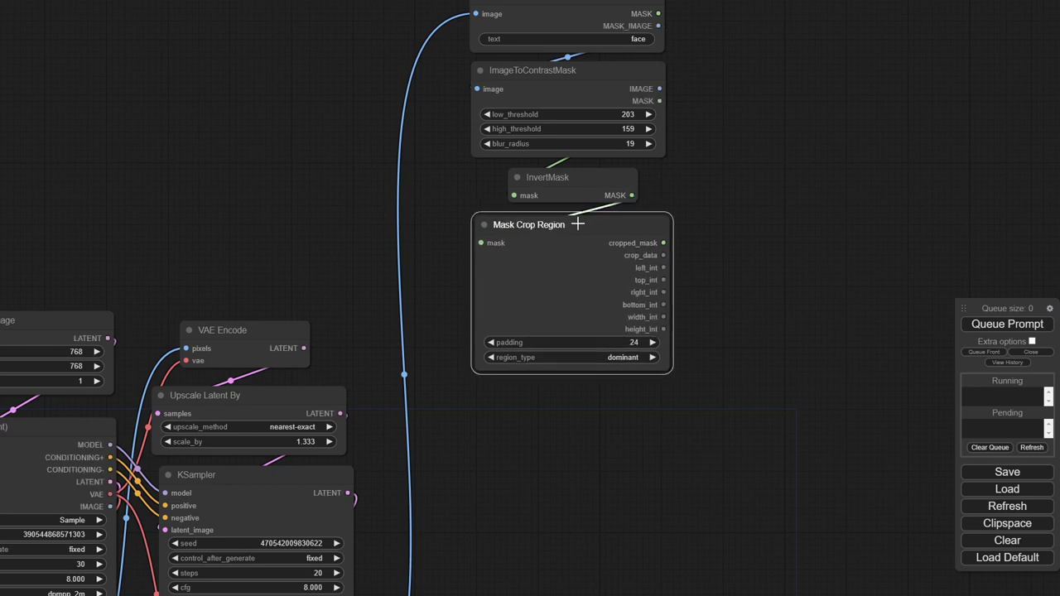
# Step: Examine the Mask Crop Region node's outputs and settings and its place in the masking chain
pyautogui.scroll(-3, 629, 314)
pyautogui.scroll(-2, 627, 309)
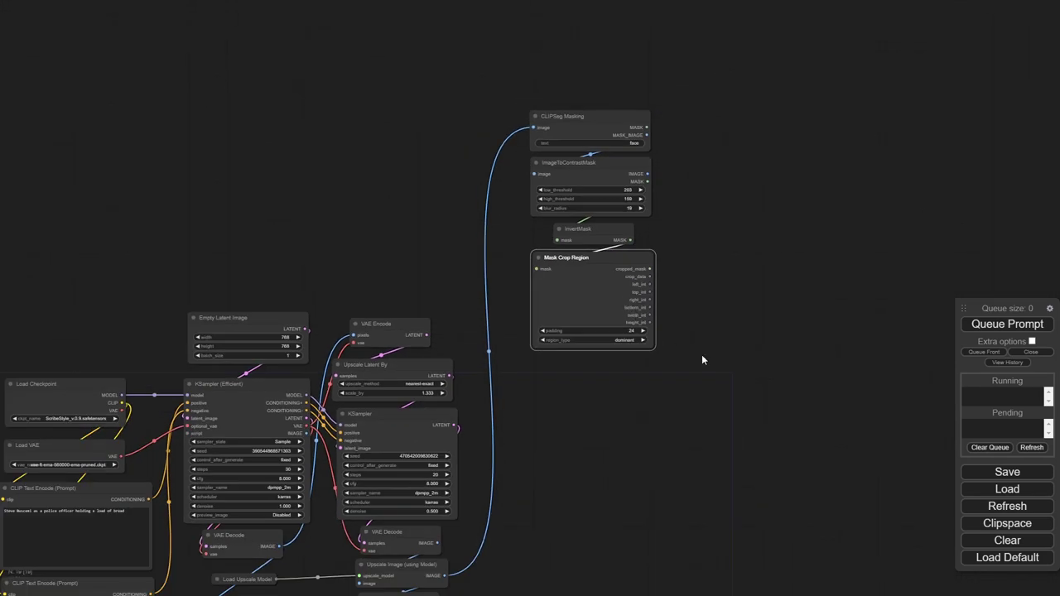
pyautogui.moveTo(709, 303); pyautogui.dragTo(620, 322)
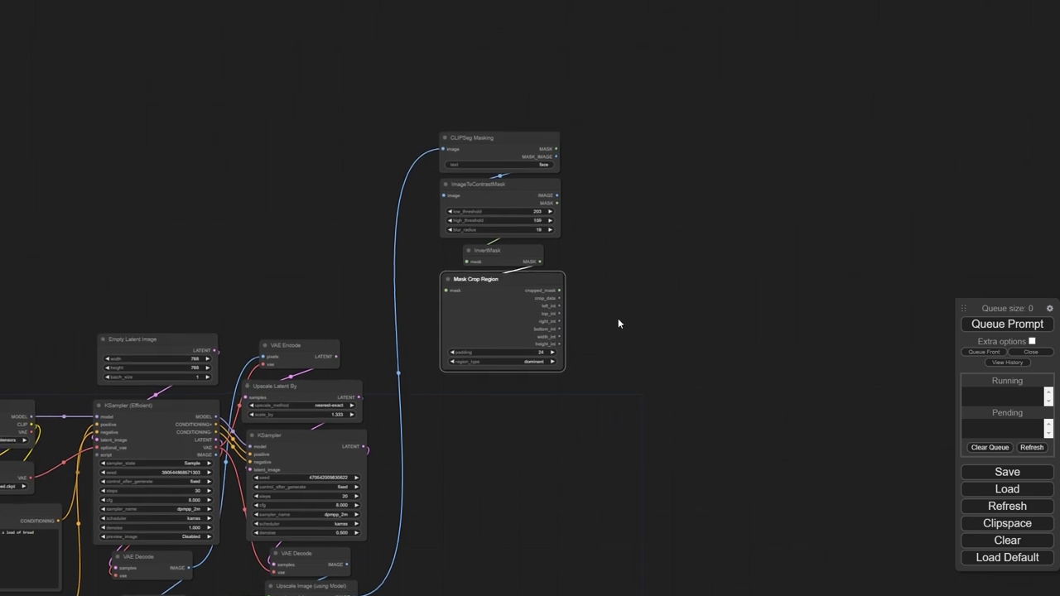
pyautogui.scroll(8, 504, 323)
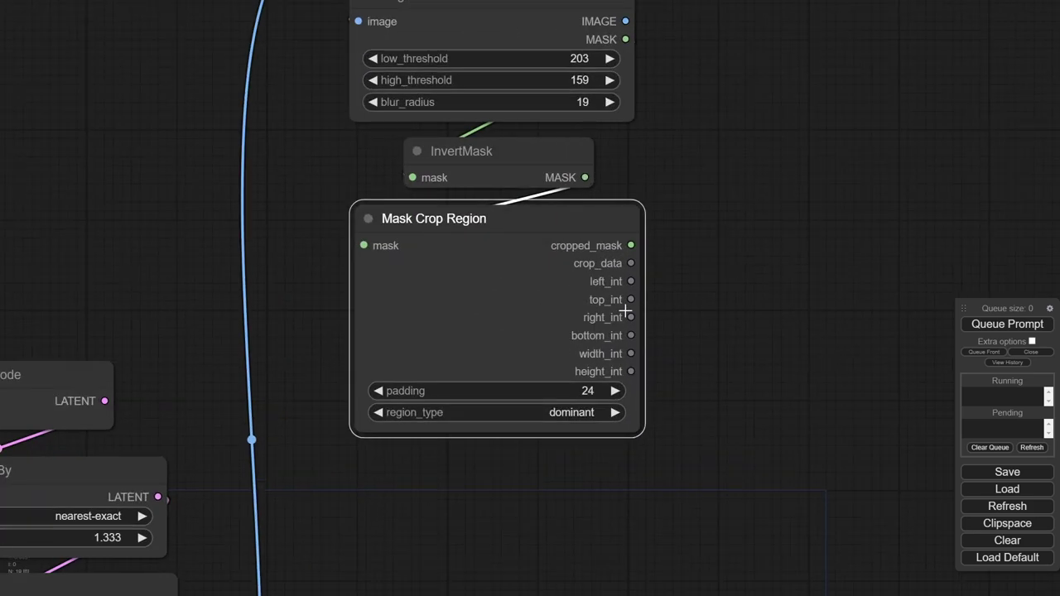
pyautogui.moveTo(500, 217); pyautogui.dragTo(503, 216)
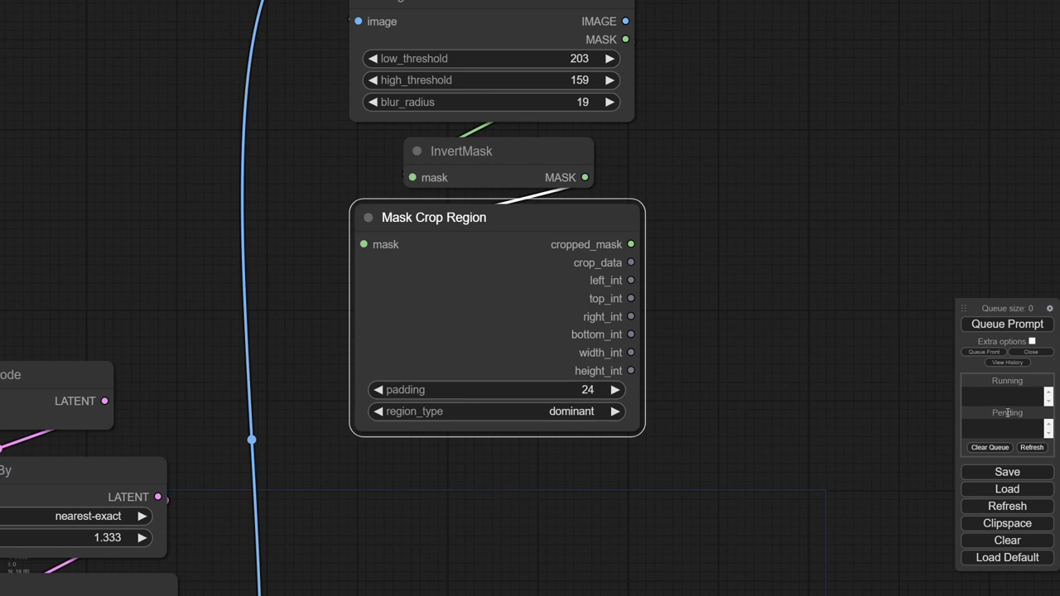
pyautogui.scroll(-6, 875, 345)
pyautogui.moveTo(771, 344); pyautogui.dragTo(735, 329)
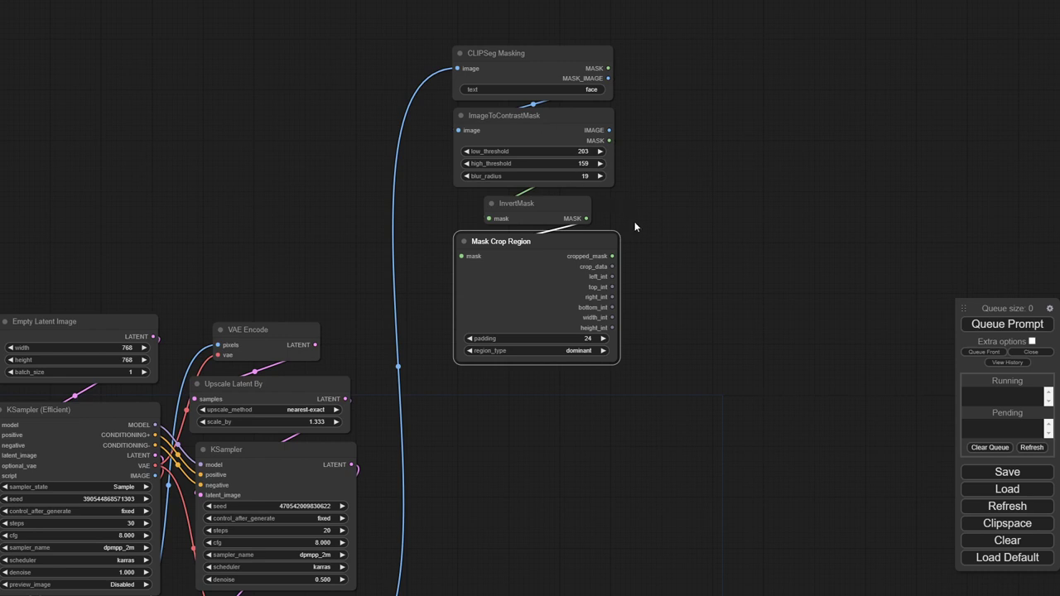
pyautogui.scroll(-3, 714, 183)
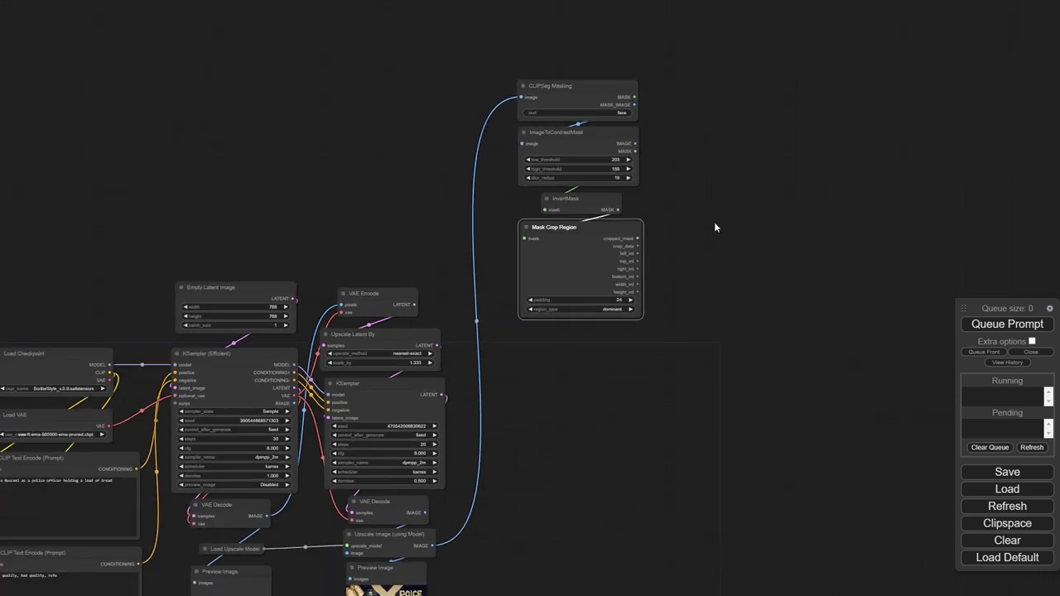
pyautogui.moveTo(714, 222); pyautogui.dragTo(658, 213)
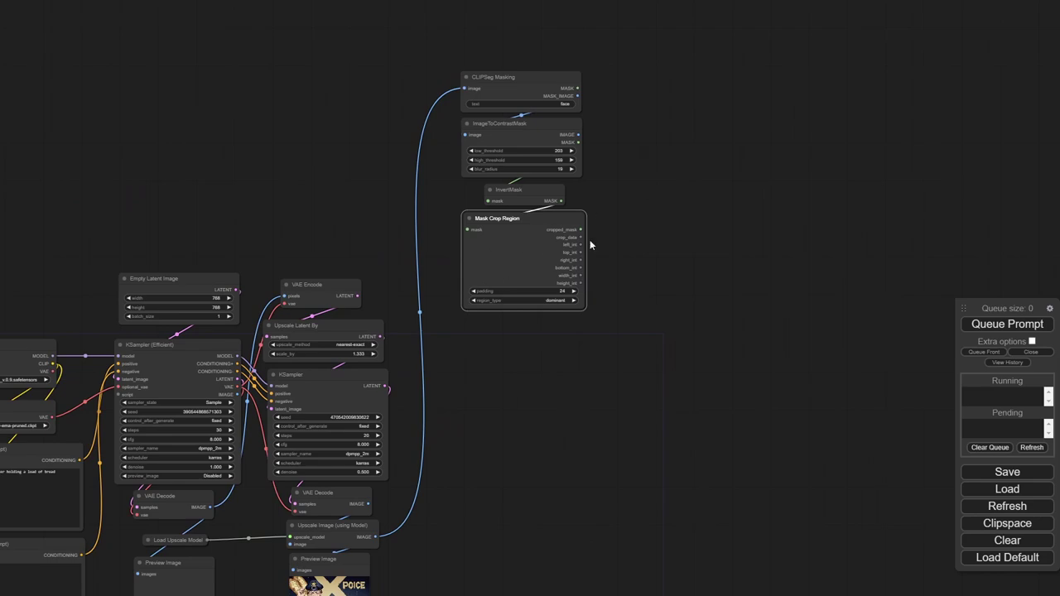
pyautogui.scroll(9, 597, 277)
pyautogui.moveTo(606, 281); pyautogui.dragTo(715, 304)
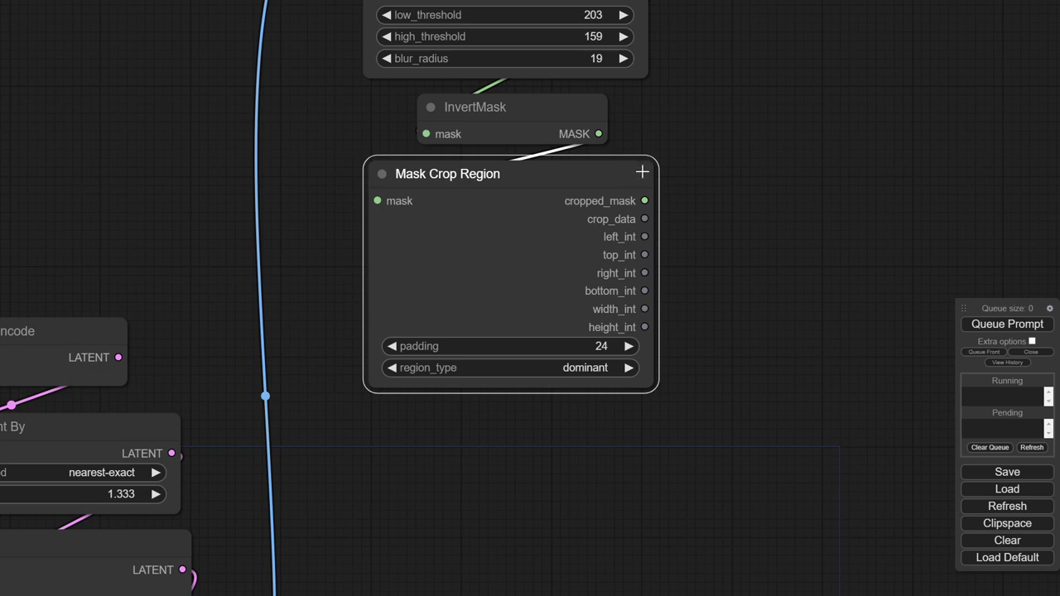
# Step: Set the Mask Crop Region node's region_type to minority and its padding to 15
pyautogui.scroll(-5, 718, 184)
pyautogui.moveTo(718, 187)
pyautogui.mouseDown()
pyautogui.moveTo(727, 281)
pyautogui.moveTo(710, 204)
pyautogui.mouseUp()
pyautogui.scroll(5, 639, 227)
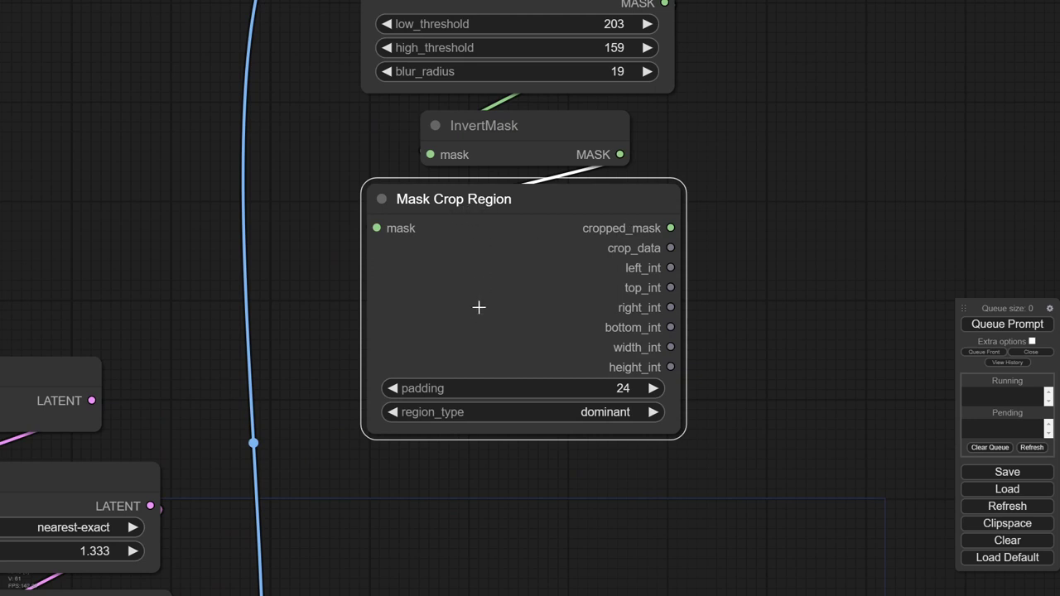
pyautogui.click(618, 413)
pyautogui.click(621, 433)
pyautogui.click(627, 388)
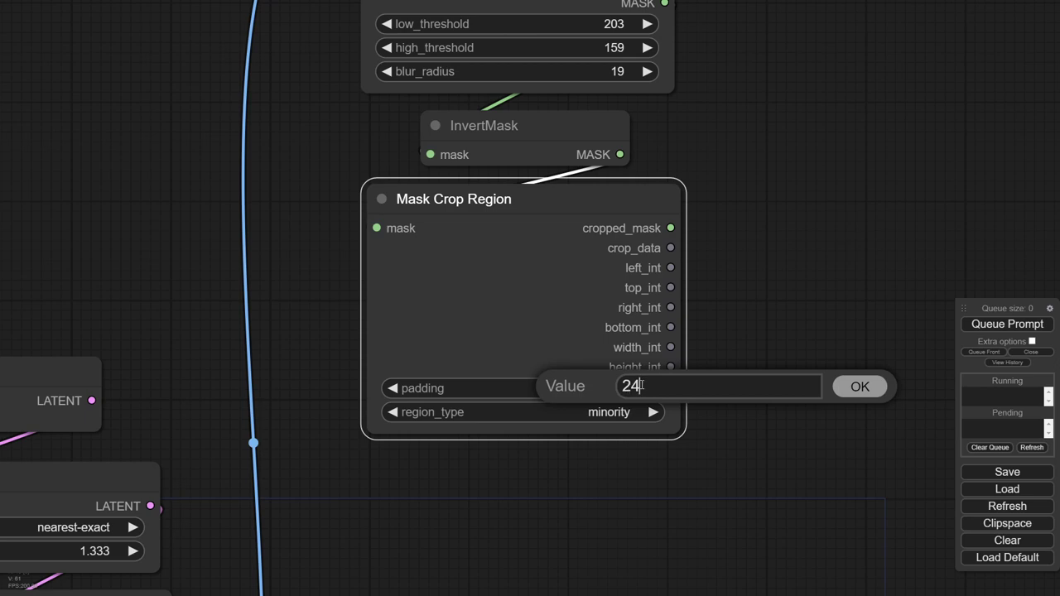
pyautogui.moveTo(640, 386); pyautogui.dragTo(581, 397)
pyautogui.write('15')
pyautogui.press('Return')
pyautogui.scroll(-3, 711, 402)
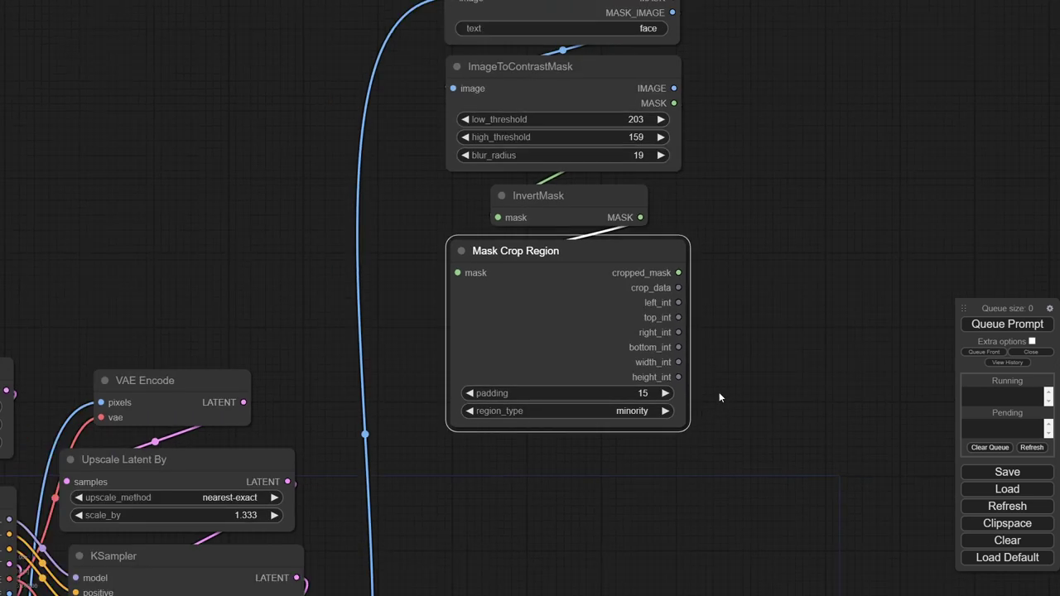
pyautogui.hscroll(3, 719, 397)
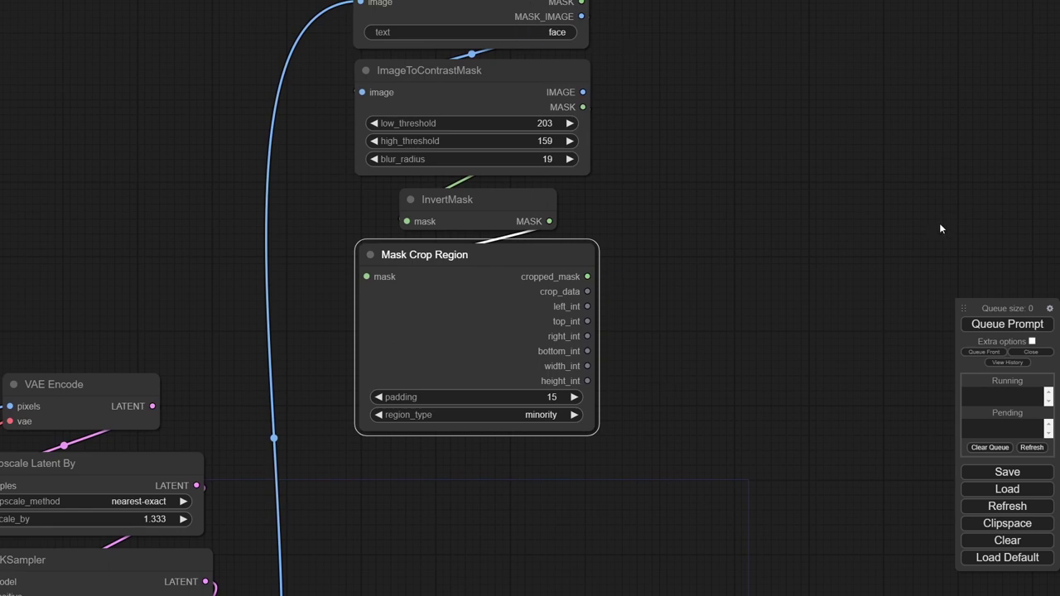
pyautogui.hscroll(4, 828, 249)
pyautogui.moveTo(613, 261); pyautogui.dragTo(645, 225)
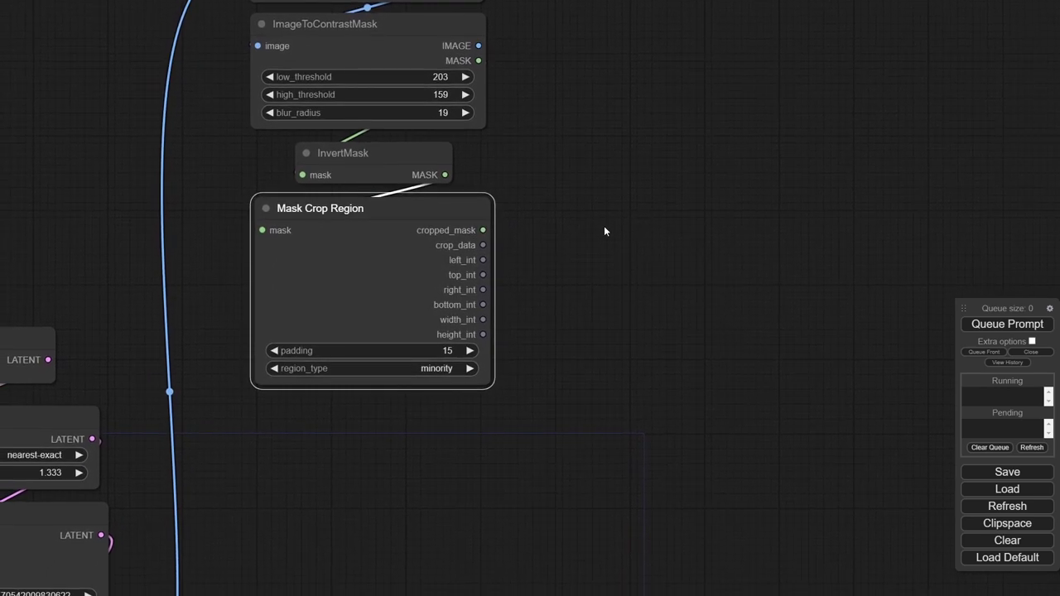
pyautogui.moveTo(528, 265); pyautogui.dragTo(704, 188)
pyautogui.doubleClick(489, 366)
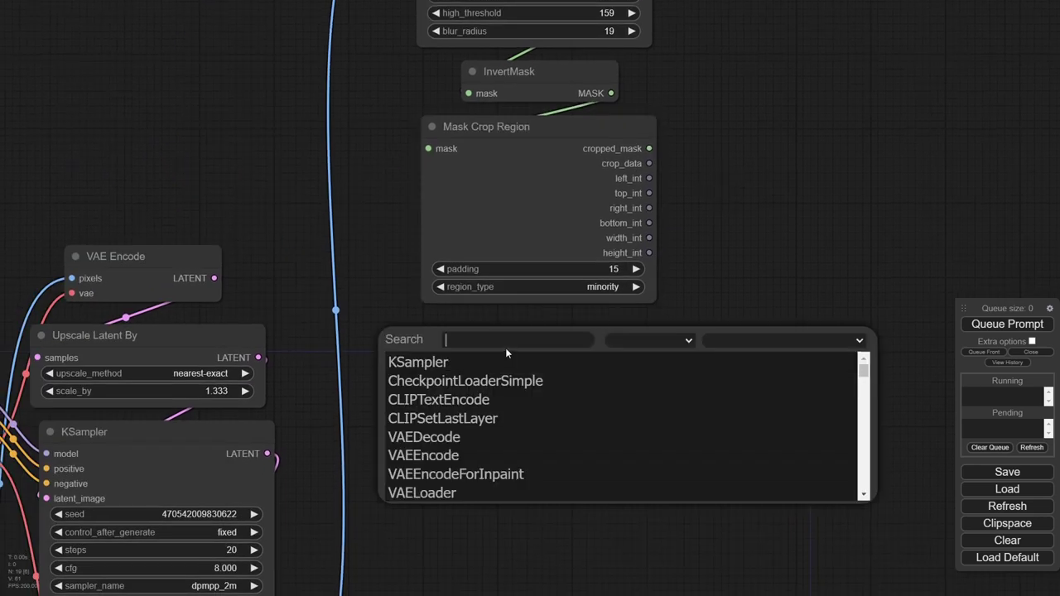
pyautogui.write('con')
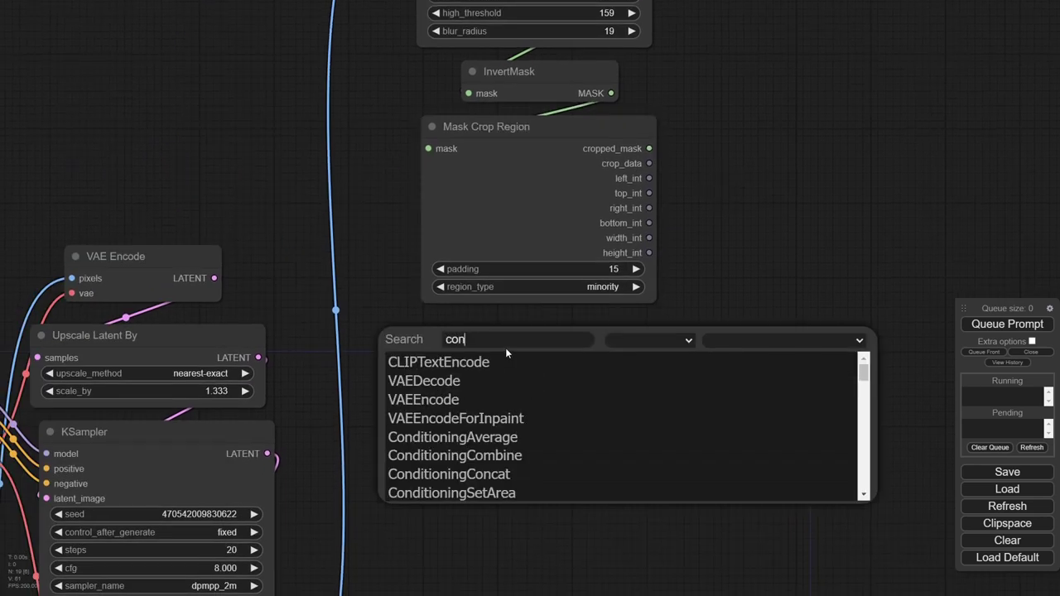
pyautogui.write('vert')
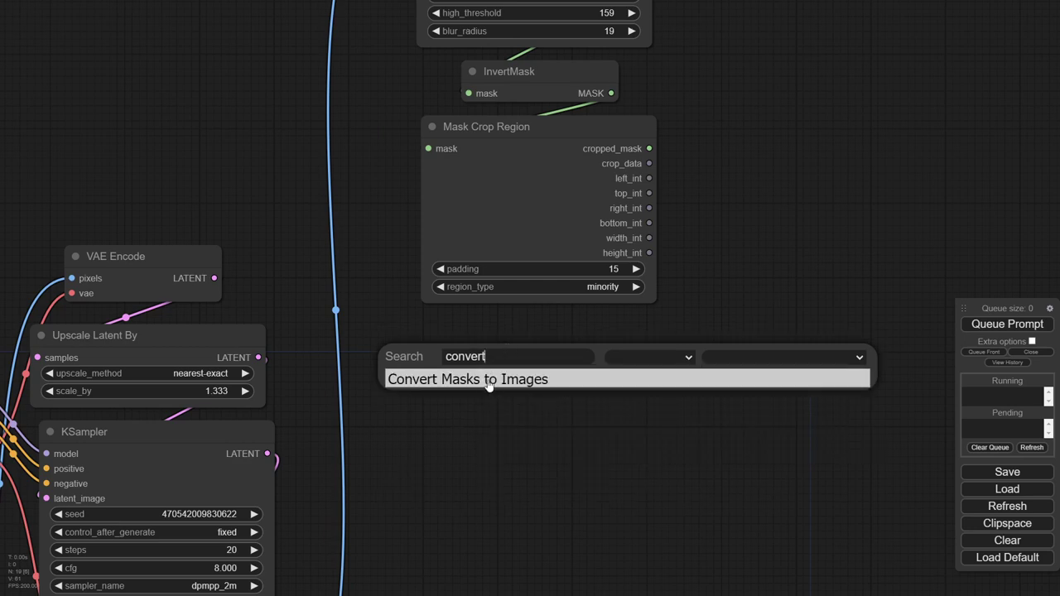
pyautogui.click(489, 380)
pyautogui.click(548, 350)
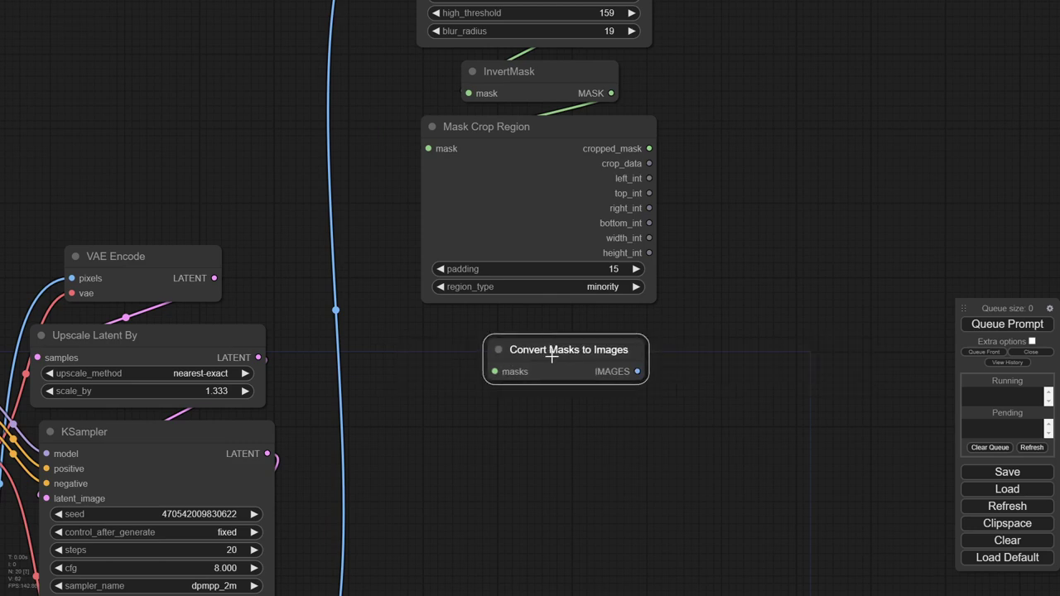
pyautogui.press('Delete')
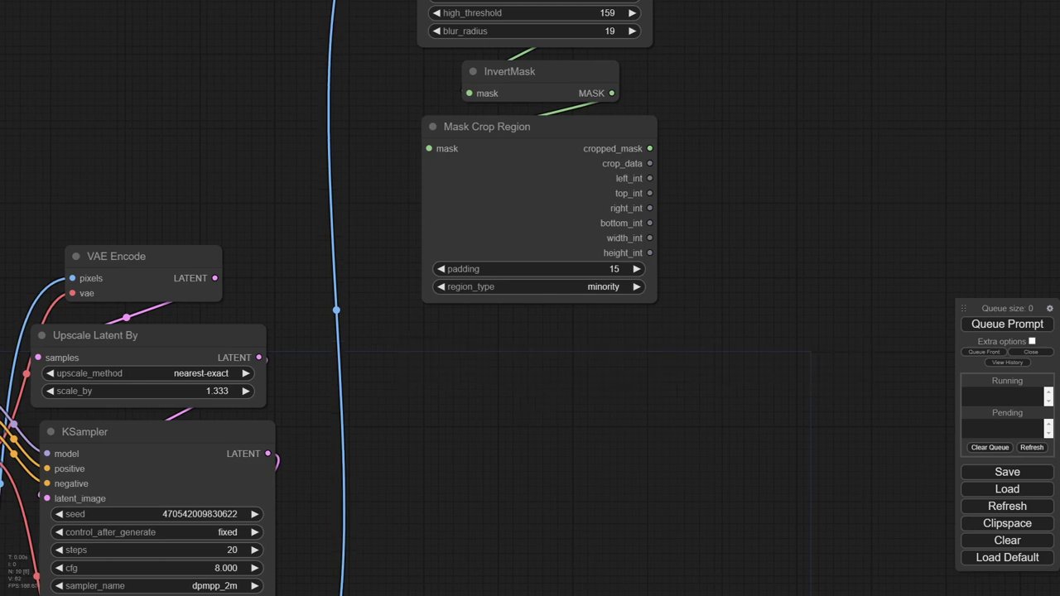
pyautogui.doubleClick(608, 380)
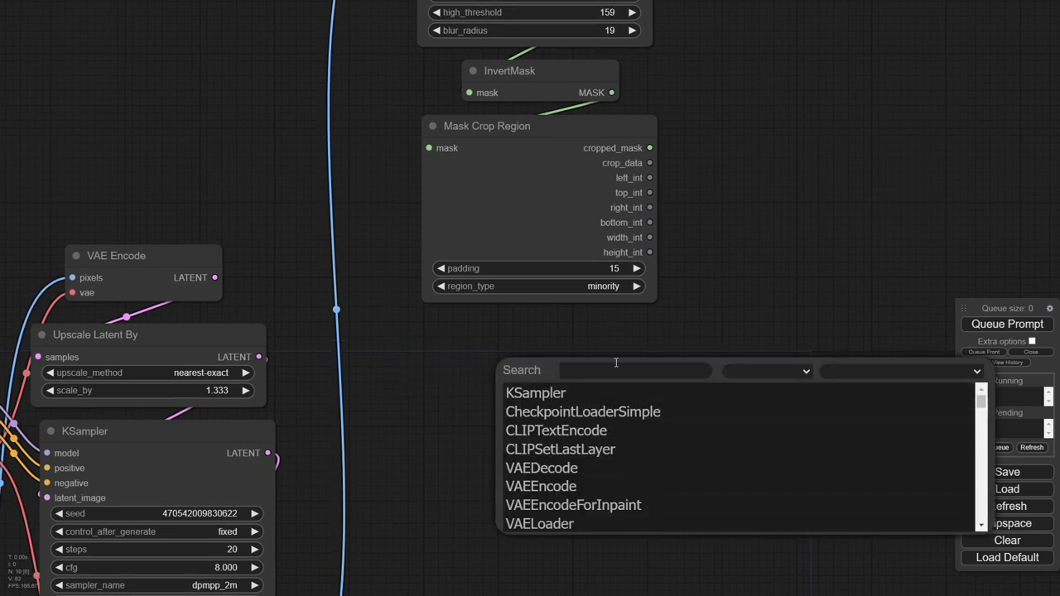
pyautogui.write('conve')
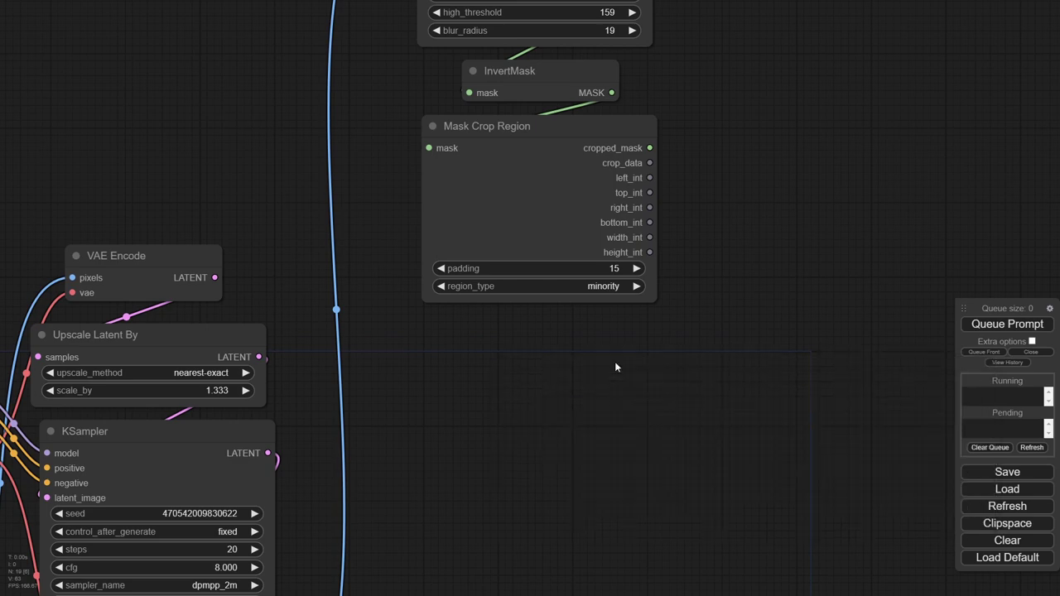
# Step: Add a MaskToImage node beneath Mask Crop Region and connect its mask input to the cropped_mask output
pyautogui.doubleClick(615, 361)
pyautogui.write('maskto')
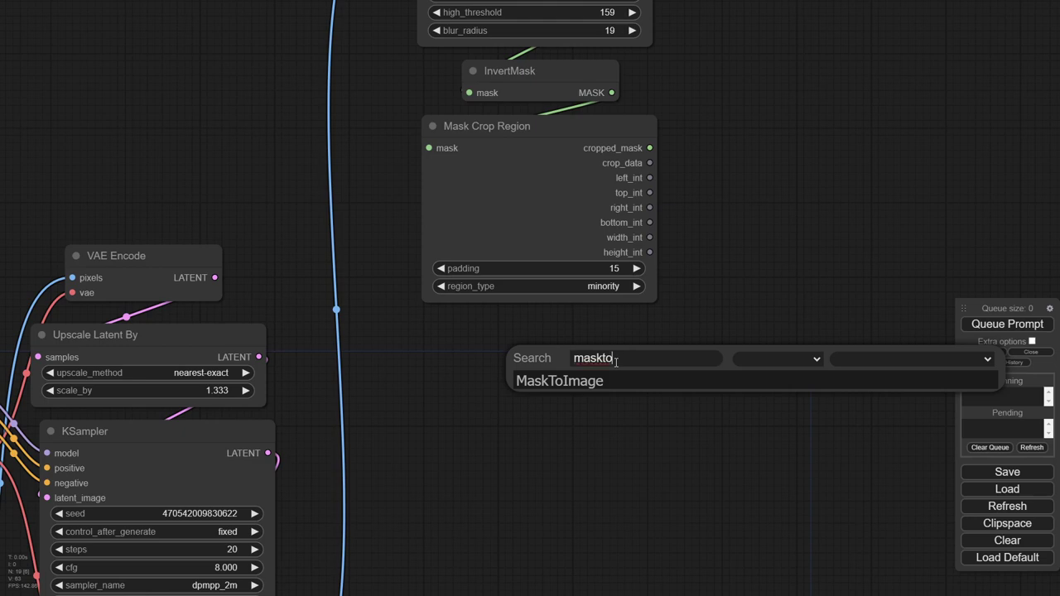
pyautogui.click(595, 381)
pyautogui.moveTo(650, 356); pyautogui.dragTo(649, 148)
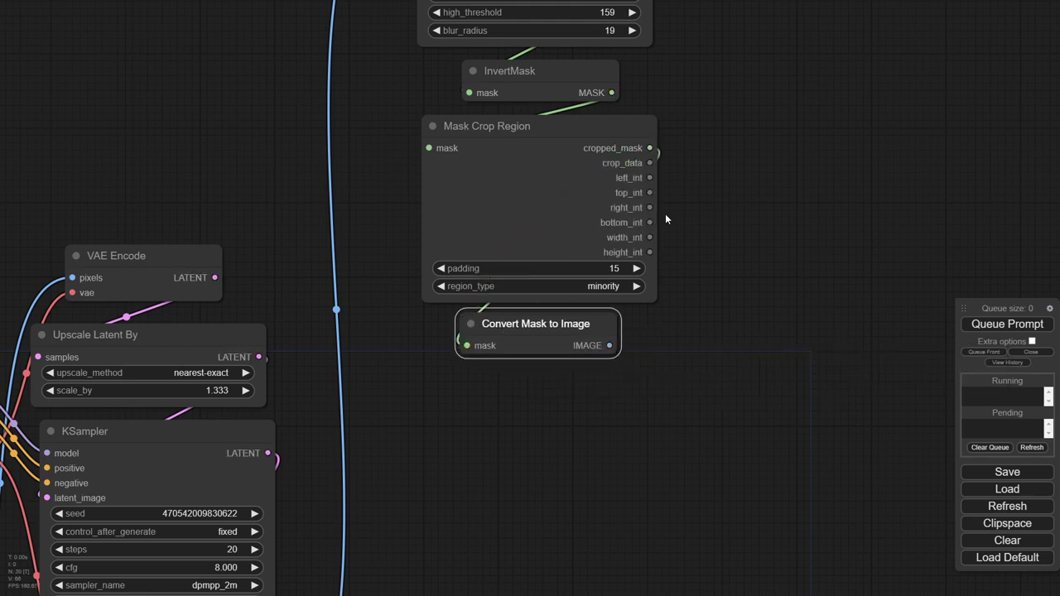
# Step: Place a copy of the Preview Image node beneath Convert Mask to Image, feed it the converted IMAGE output, and queue the prompt
pyautogui.scroll(-7, 655, 186)
pyautogui.click(628, 388)
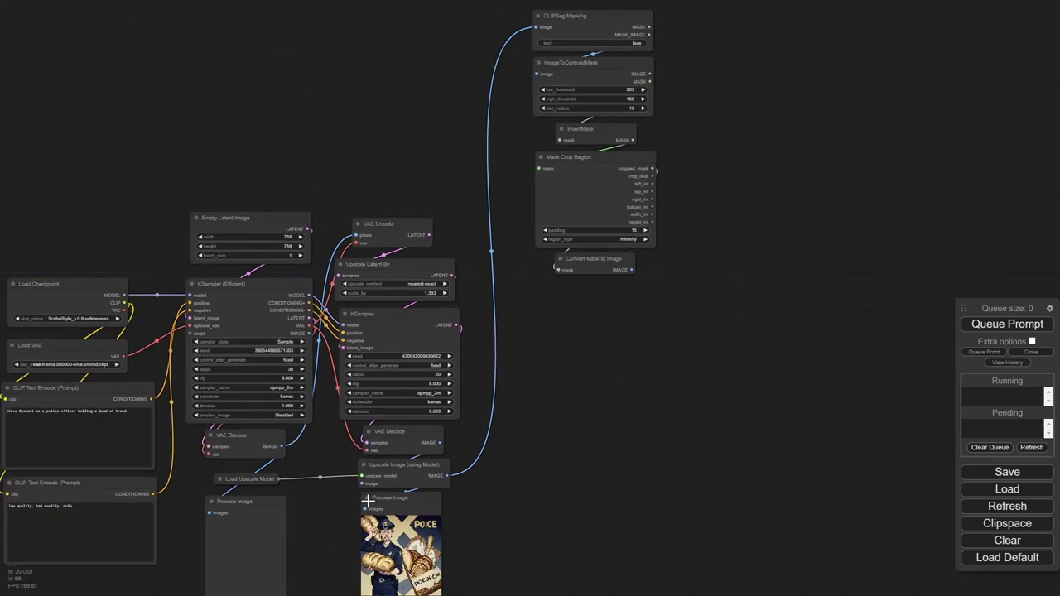
pyautogui.moveTo(373, 502)
pyautogui.mouseDown()
pyautogui.moveTo(574, 365)
pyautogui.moveTo(580, 280)
pyautogui.moveTo(576, 289)
pyautogui.mouseUp()
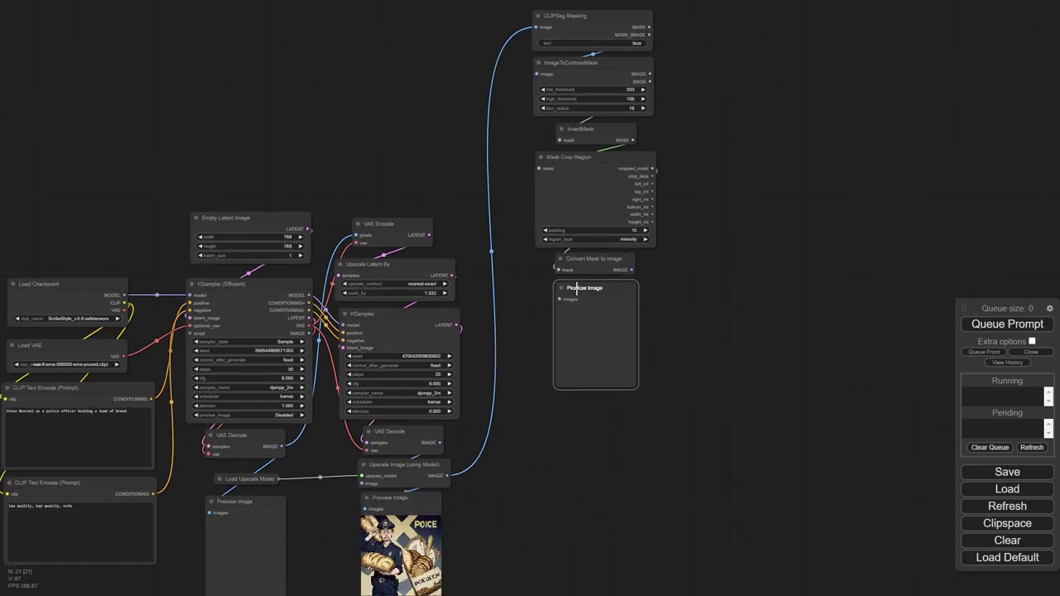
pyautogui.click(995, 325)
pyautogui.moveTo(567, 422); pyautogui.dragTo(686, 248)
pyautogui.scroll(5, 632, 205)
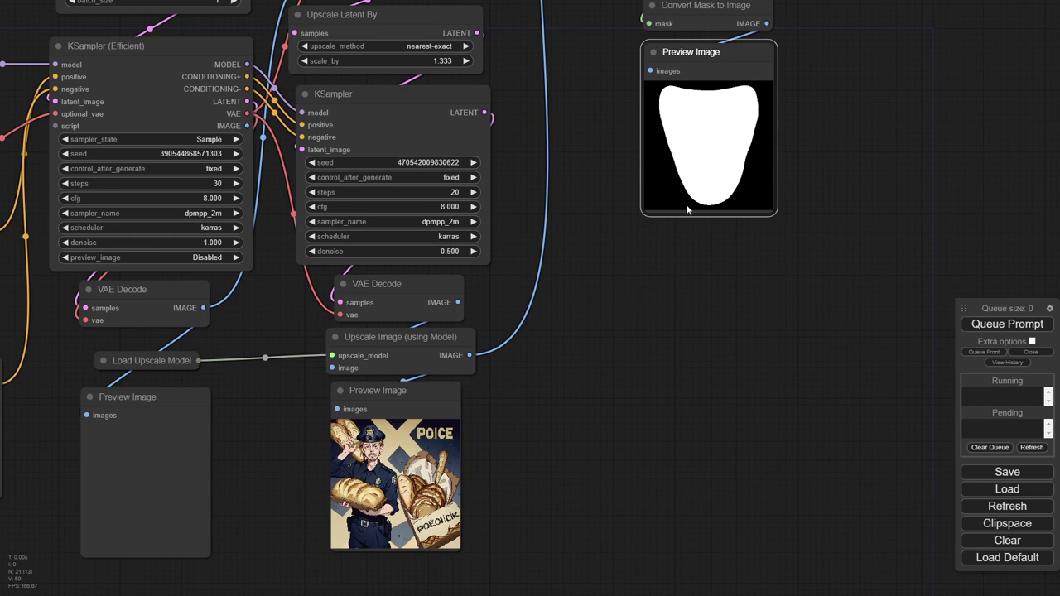
pyautogui.moveTo(714, 288); pyautogui.dragTo(544, 461)
pyautogui.scroll(-3, 545, 422)
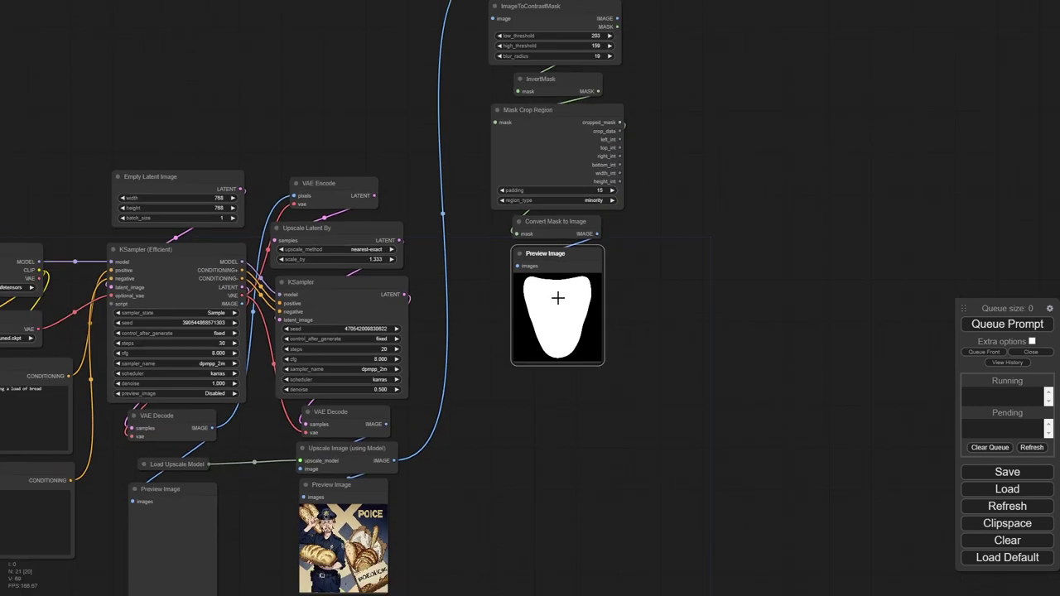
# Step: Move the mask's Preview Image node to the right of Convert Mask to Image, level with it, leaving the space beneath free
pyautogui.moveTo(558, 256); pyautogui.dragTo(724, 34)
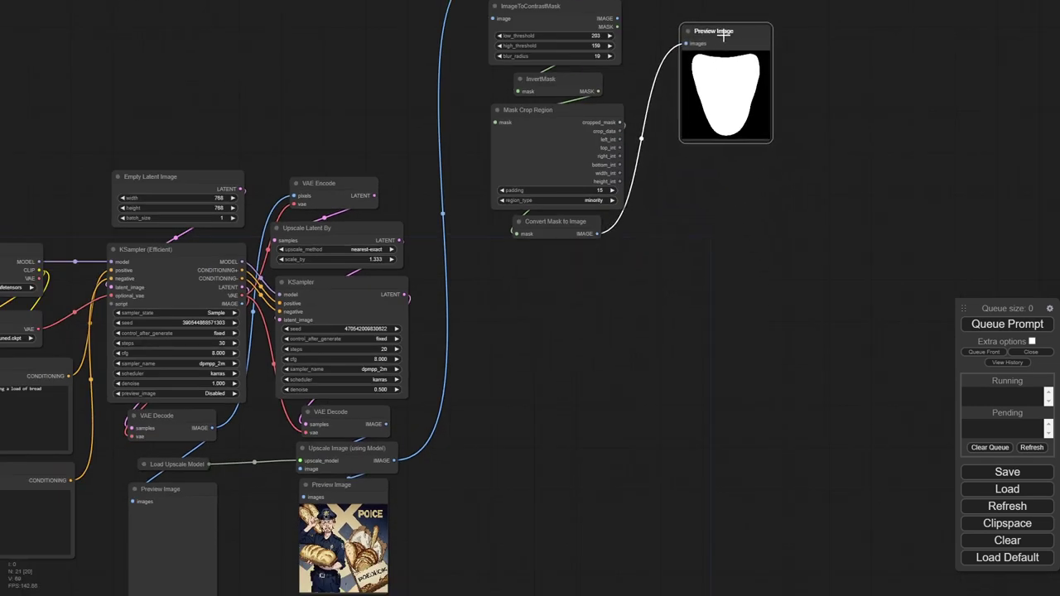
pyautogui.moveTo(712, 319); pyautogui.dragTo(711, 375)
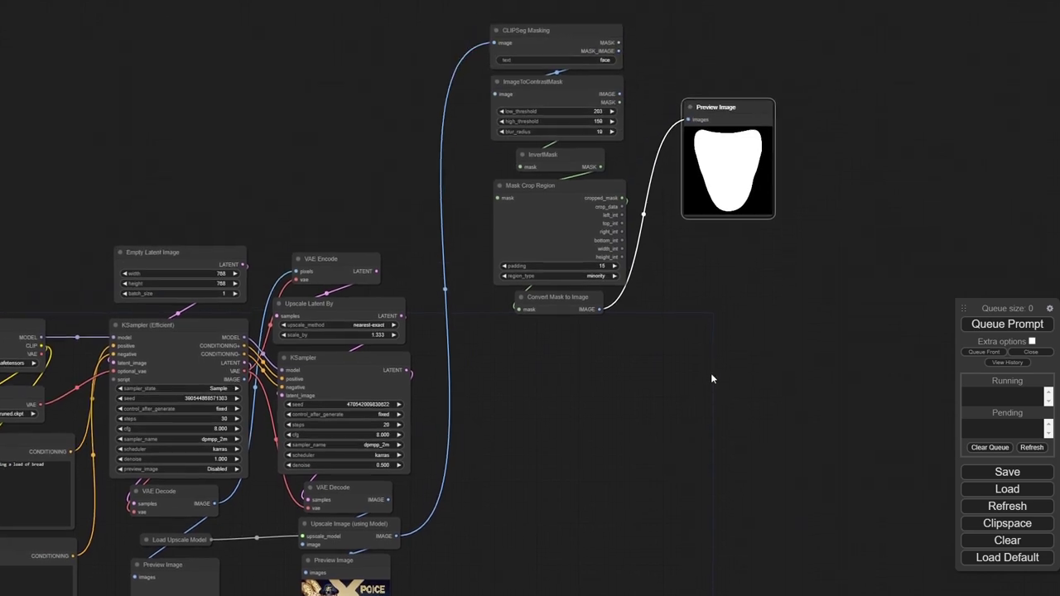
pyautogui.scroll(2, 618, 183)
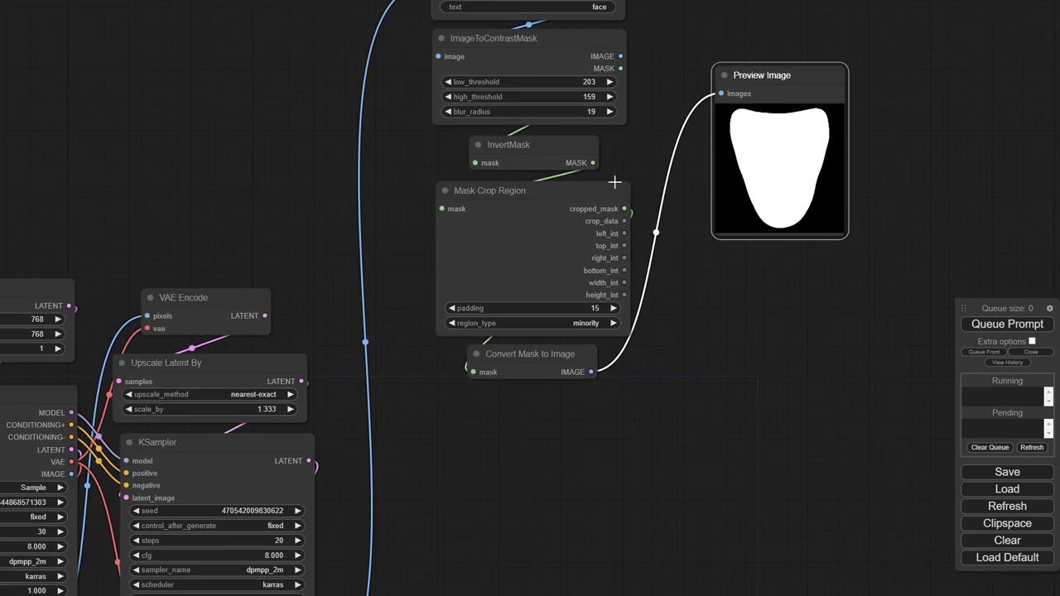
pyautogui.scroll(-2, 614, 162)
pyautogui.moveTo(643, 394); pyautogui.dragTo(675, 270)
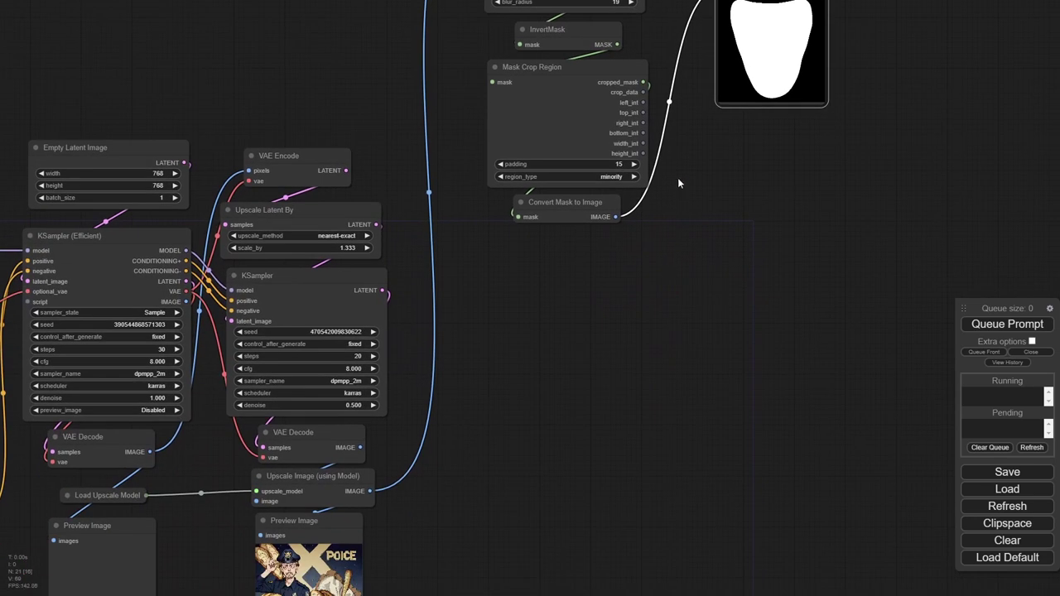
pyautogui.scroll(-3, 678, 177)
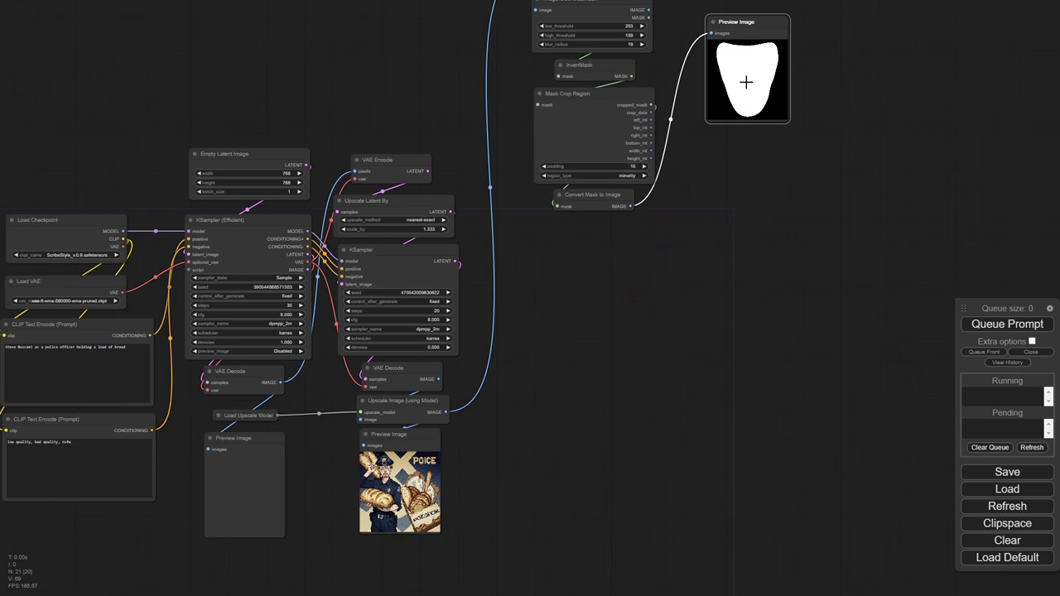
pyautogui.moveTo(732, 26); pyautogui.dragTo(705, 196)
pyautogui.scroll(5, 381, 487)
pyautogui.scroll(-3, 426, 484)
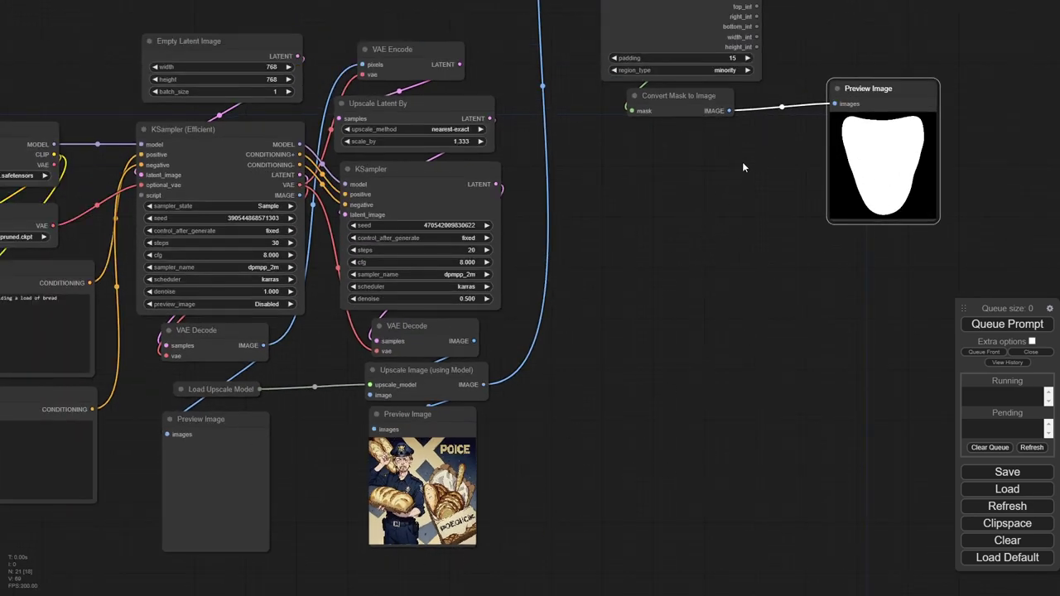
pyautogui.moveTo(743, 167); pyautogui.dragTo(586, 336)
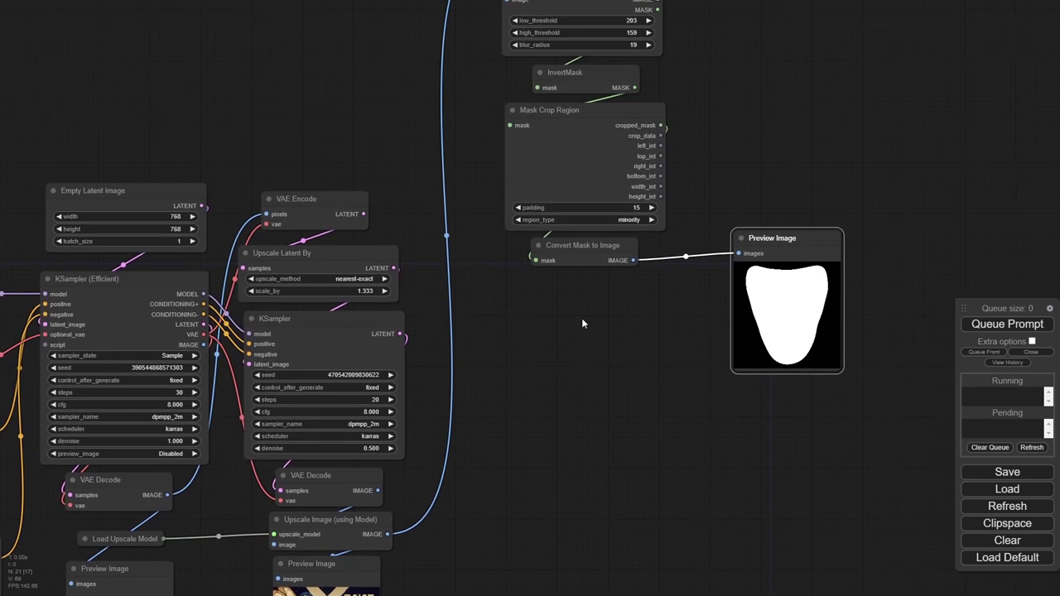
pyautogui.scroll(1, 621, 143)
pyautogui.scroll(-2, 610, 140)
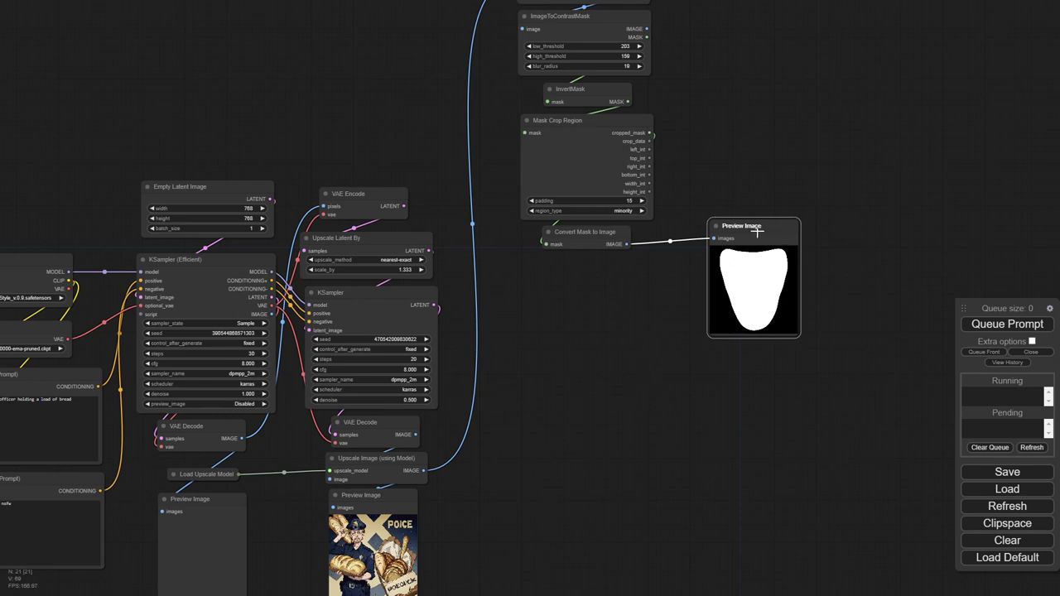
pyautogui.moveTo(758, 233); pyautogui.dragTo(750, 238)
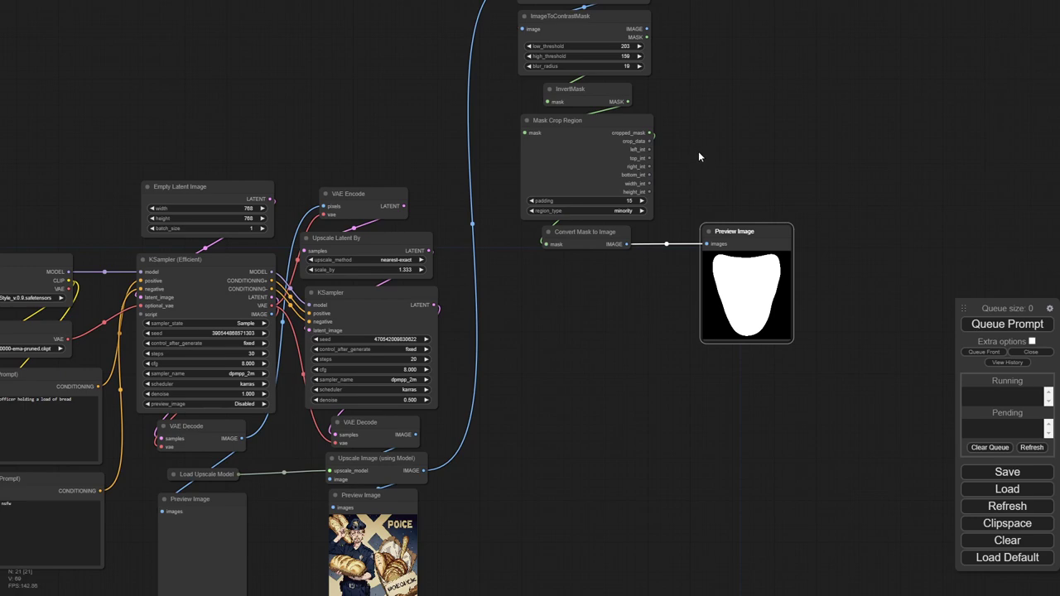
# Step: Add an Image Crop Location node directly beneath the Convert Mask to Image node
pyautogui.scroll(4, 682, 135)
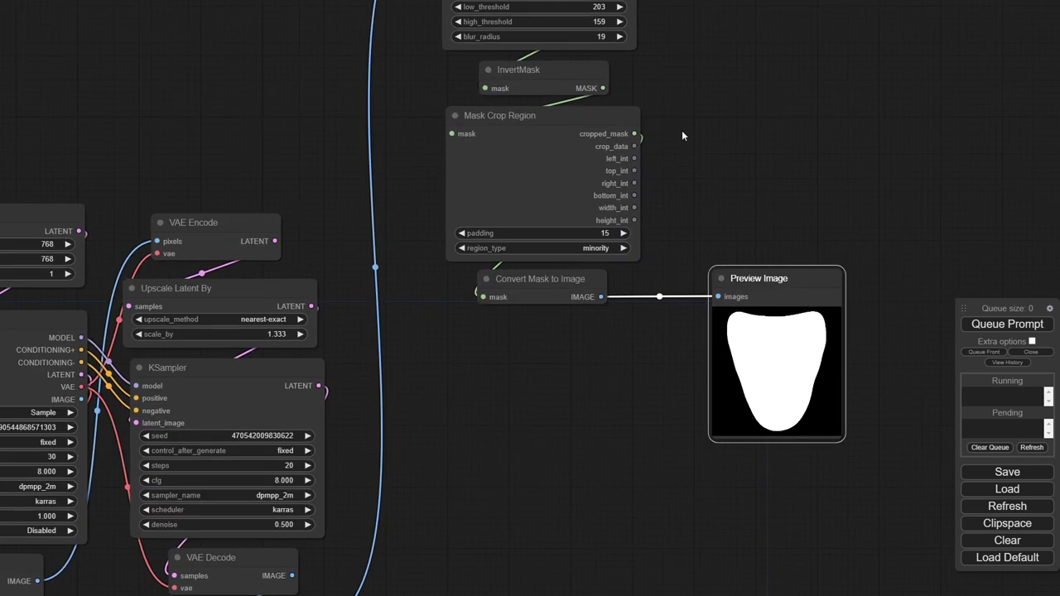
pyautogui.moveTo(683, 130); pyautogui.dragTo(669, 152)
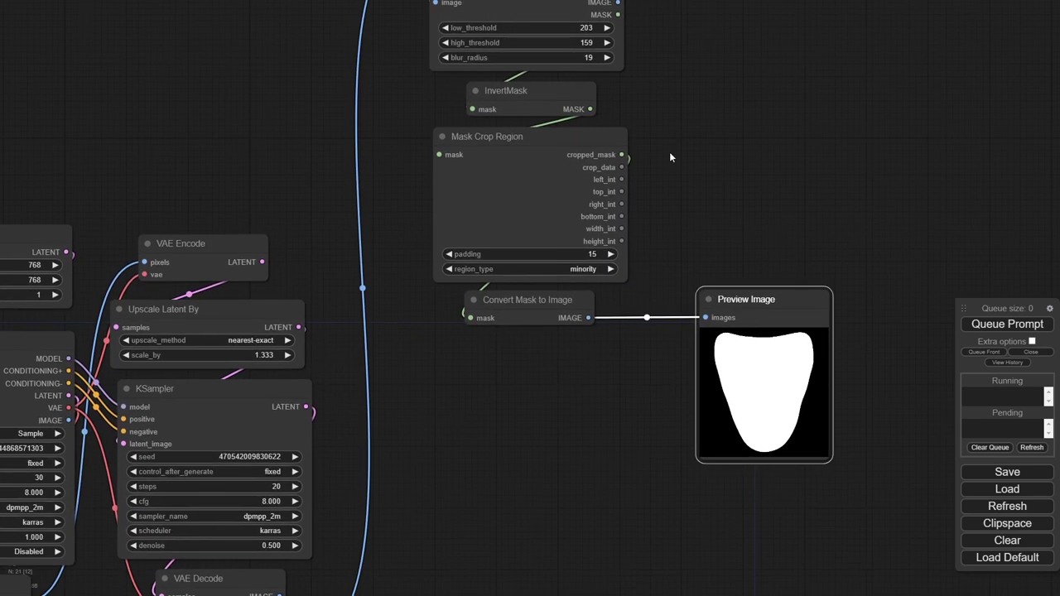
pyautogui.doubleClick(455, 437)
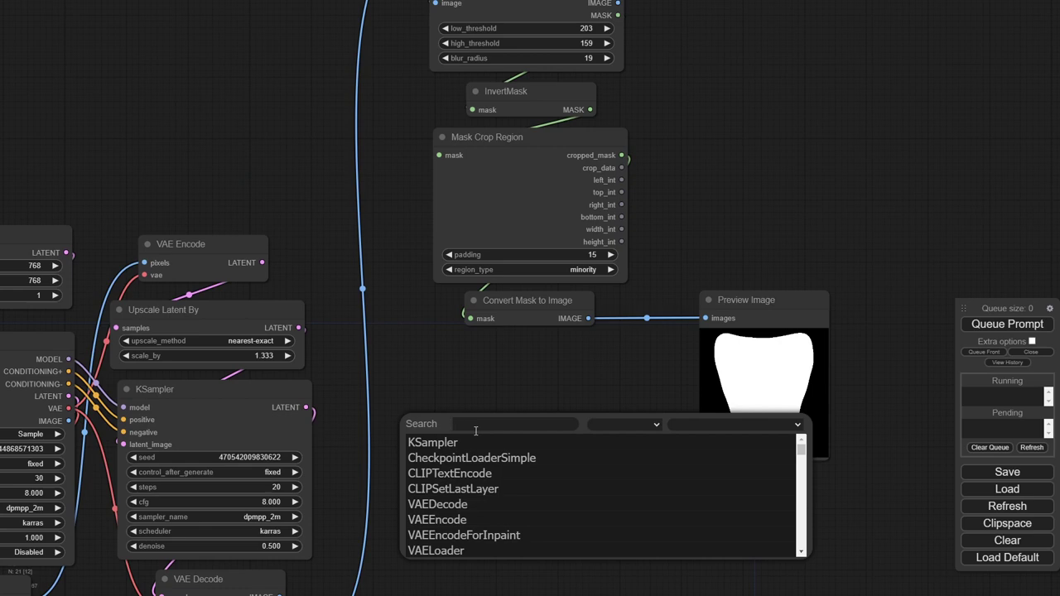
pyautogui.write('imagecro')
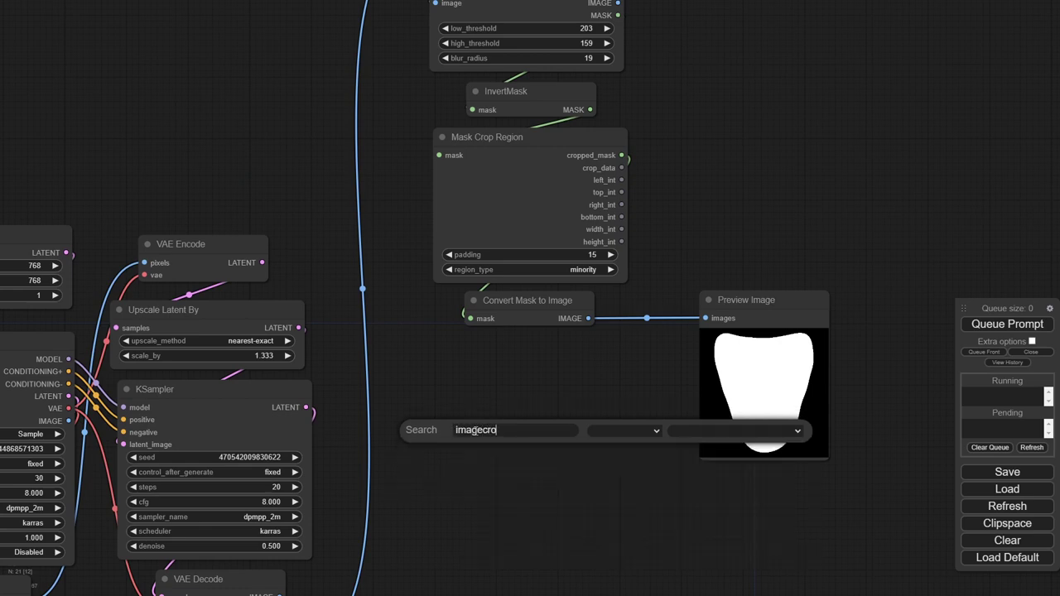
pyautogui.press('BackSpace')
pyautogui.write('c')
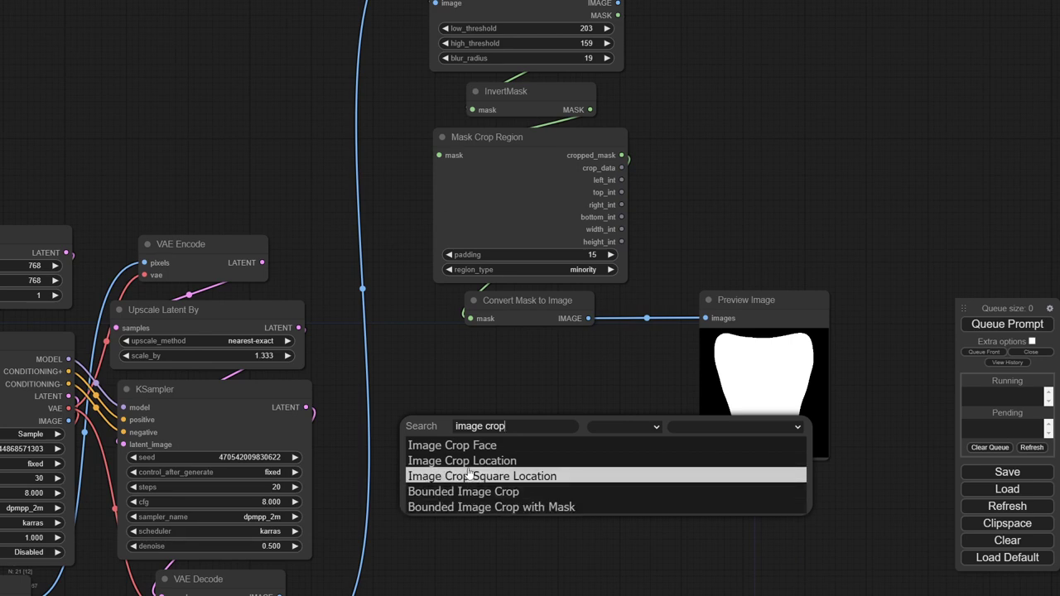
pyautogui.click(462, 461)
pyautogui.moveTo(428, 403); pyautogui.dragTo(428, 261)
pyautogui.moveTo(530, 286); pyautogui.dragTo(498, 217)
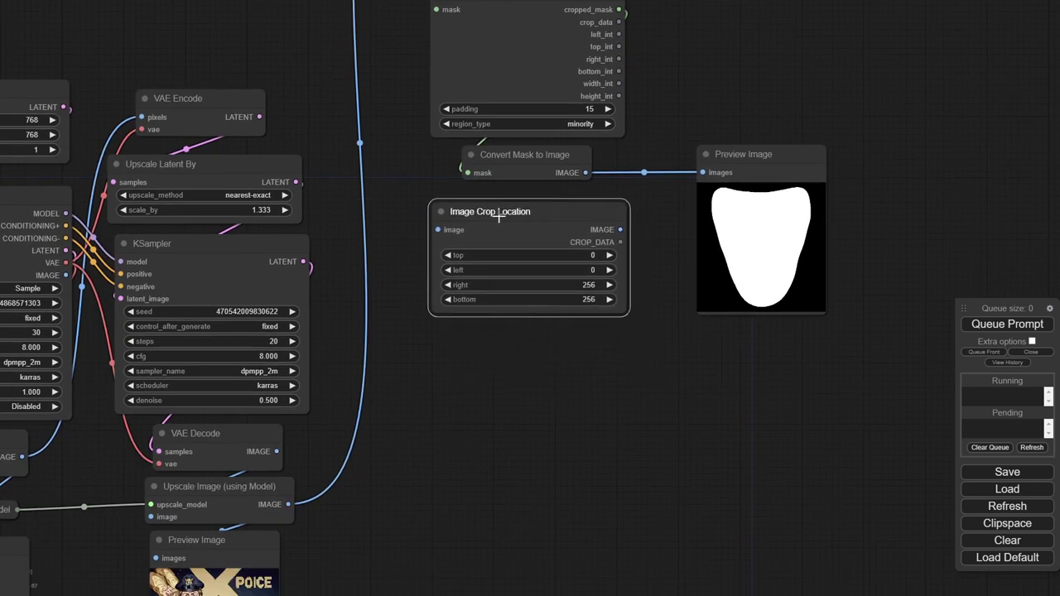
# Step: Connect the IMAGE output of Upscale Image (using Model) to the image input of Image Crop Location
pyautogui.scroll(-3, 497, 232)
pyautogui.hscroll(-3, 497, 232)
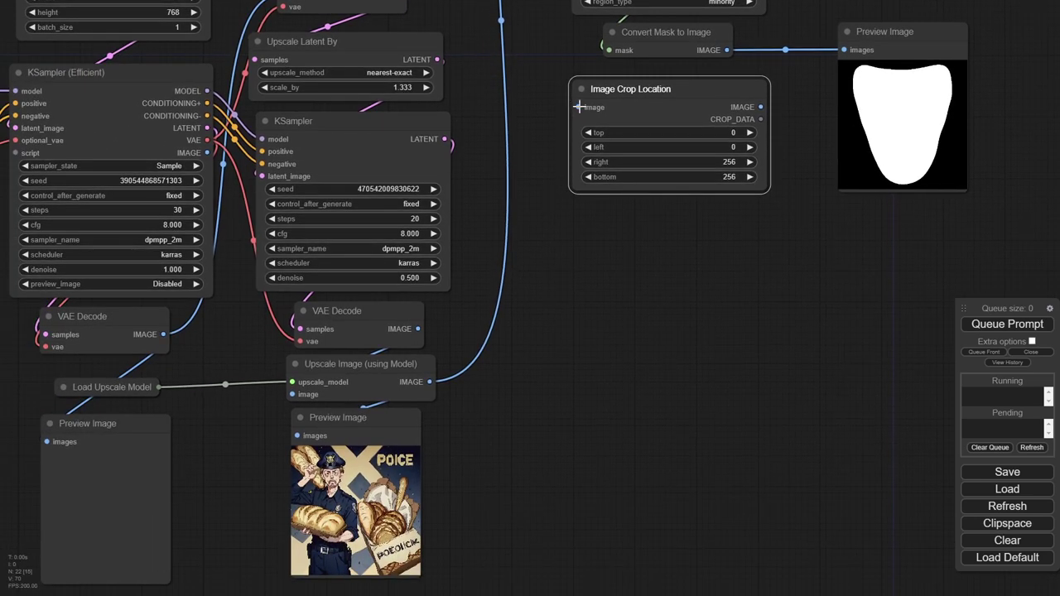
pyautogui.moveTo(579, 107); pyautogui.dragTo(430, 382)
# Step: Convert the top, left, right and bottom widgets of the Image Crop Location node to inputs
pyautogui.moveTo(543, 284); pyautogui.dragTo(450, 532)
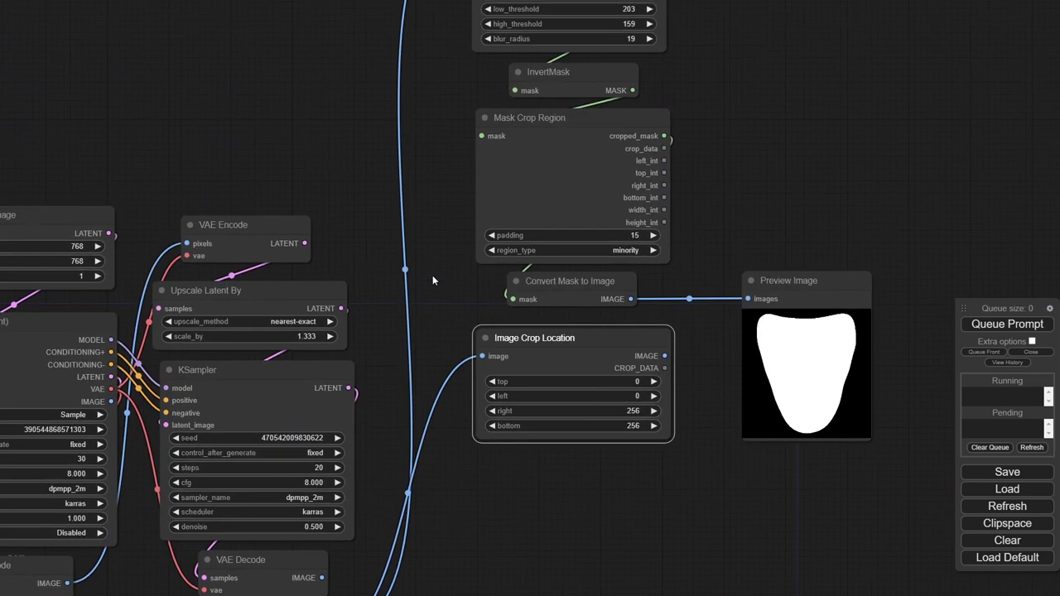
pyautogui.moveTo(432, 281); pyautogui.dragTo(431, 275)
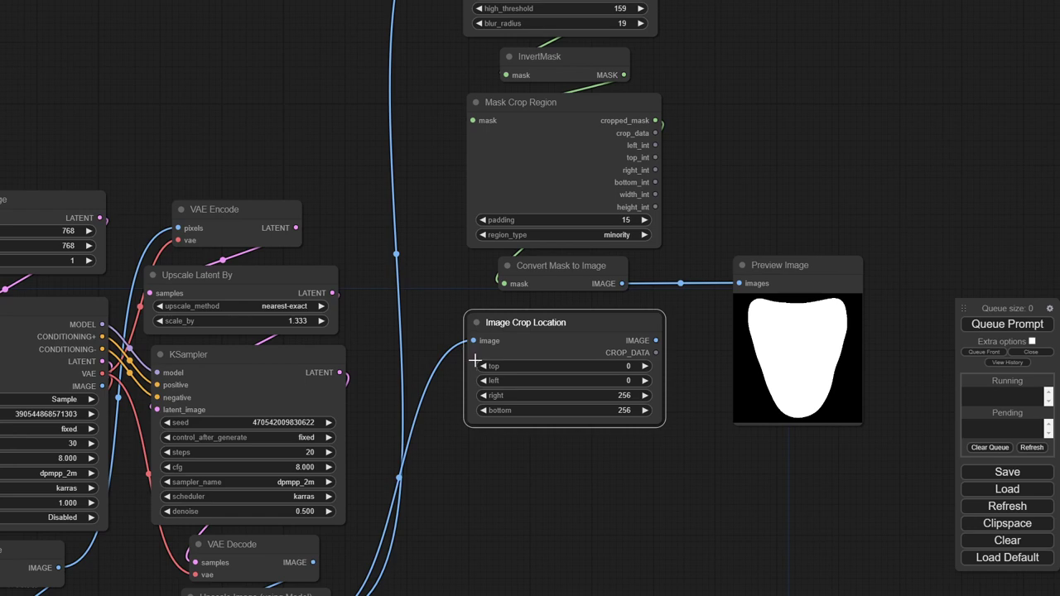
pyautogui.rightClick(473, 361)
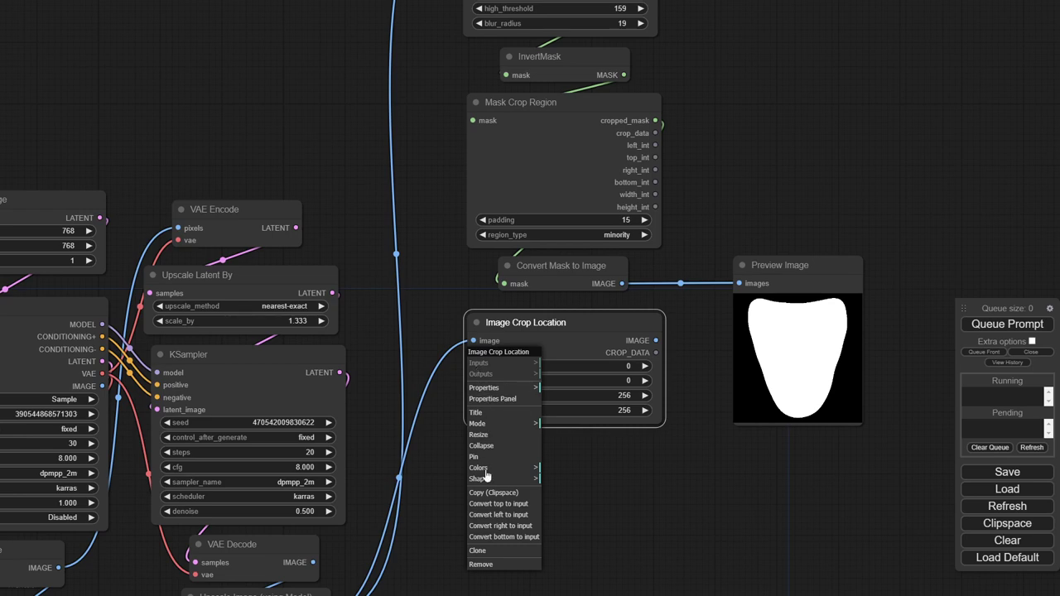
pyautogui.click(497, 503)
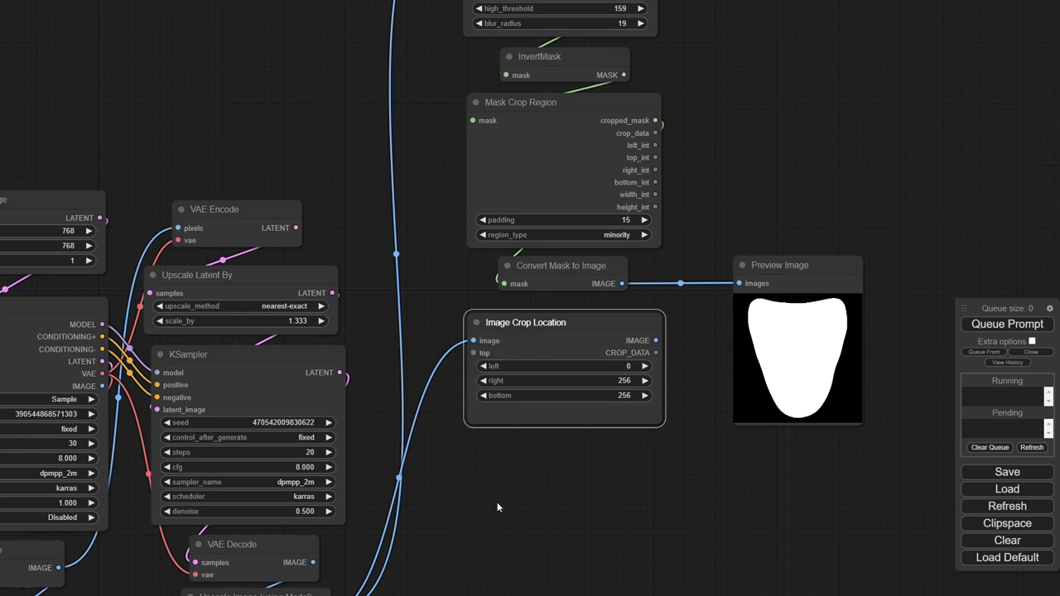
pyautogui.rightClick(482, 417)
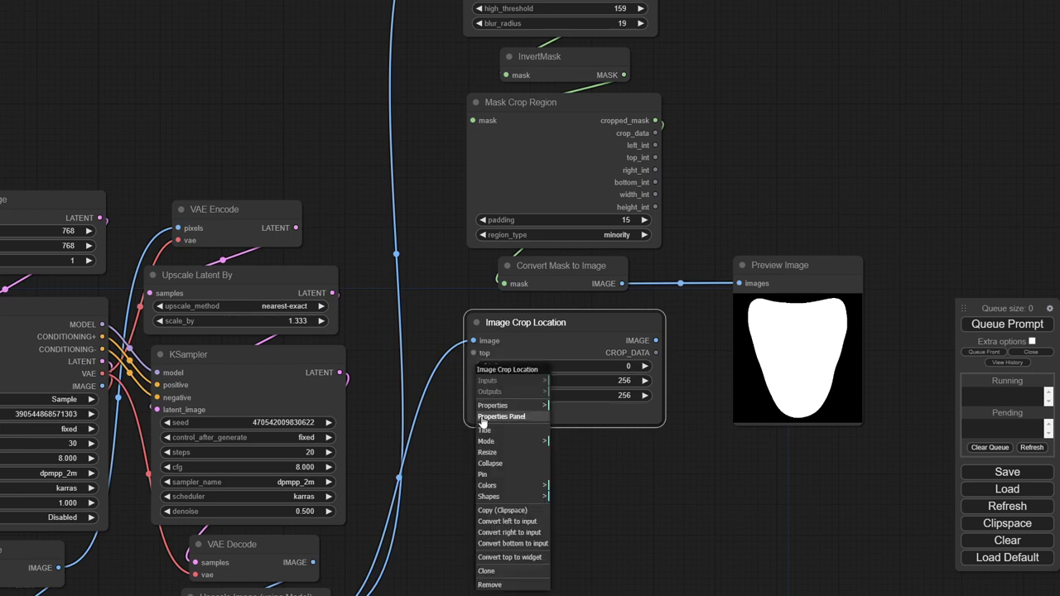
pyautogui.click(495, 522)
pyautogui.rightClick(489, 410)
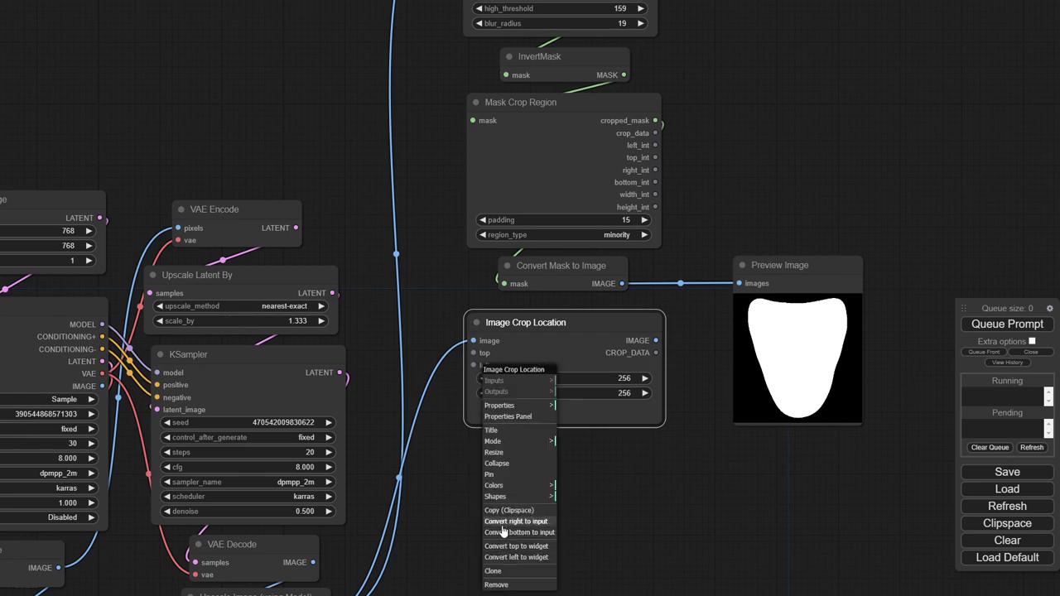
pyautogui.click(502, 522)
pyautogui.rightClick(499, 422)
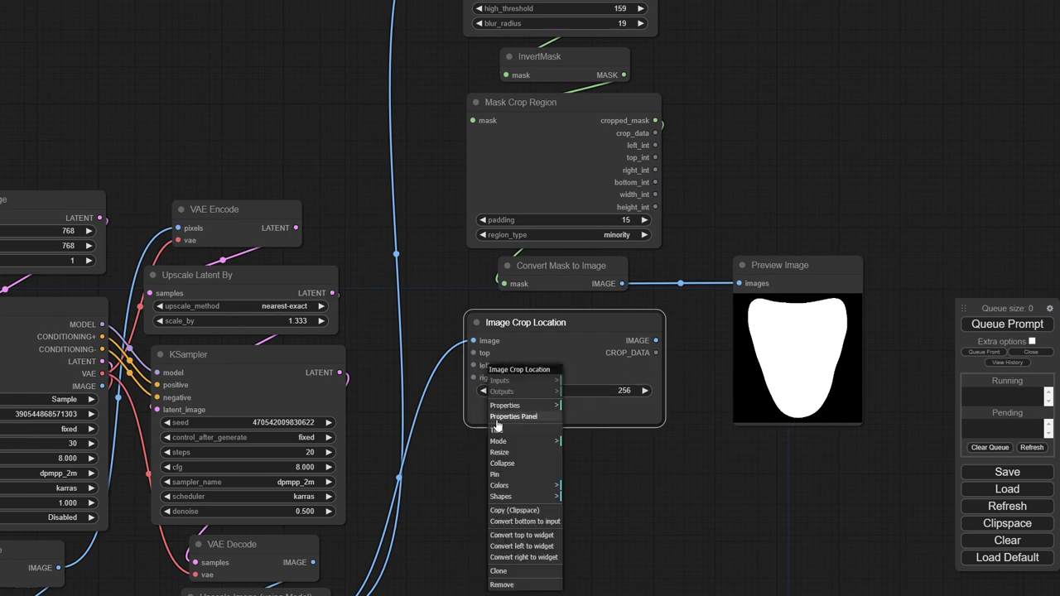
pyautogui.click(507, 524)
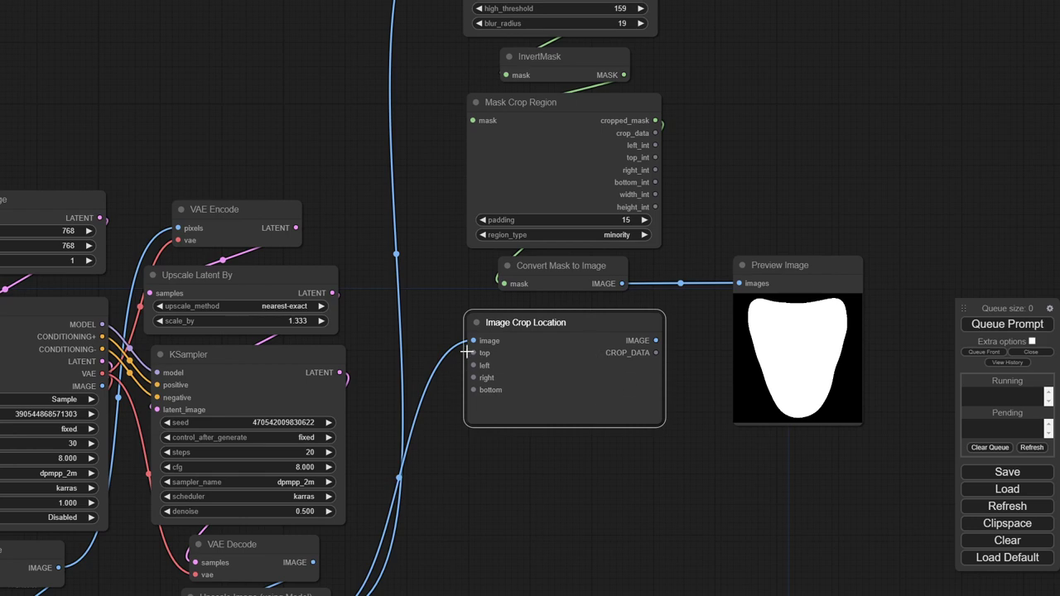
# Step: Connect Image Crop Location's top, left, right and bottom inputs to Mask Crop Region's top_int, left_int, right_int and bottom_int outputs
pyautogui.moveTo(473, 353); pyautogui.dragTo(653, 158)
pyautogui.moveTo(476, 365)
pyautogui.mouseDown()
pyautogui.moveTo(657, 166)
pyautogui.moveTo(599, 264)
pyautogui.moveTo(484, 364)
pyautogui.mouseUp()
pyautogui.moveTo(558, 324); pyautogui.dragTo(552, 313)
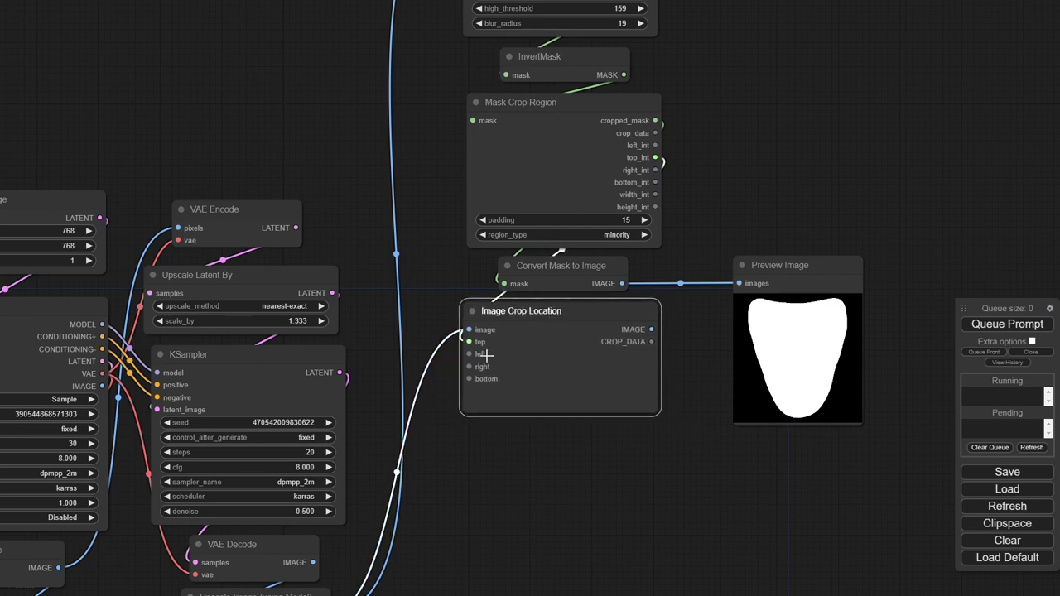
pyautogui.moveTo(470, 353); pyautogui.dragTo(658, 146)
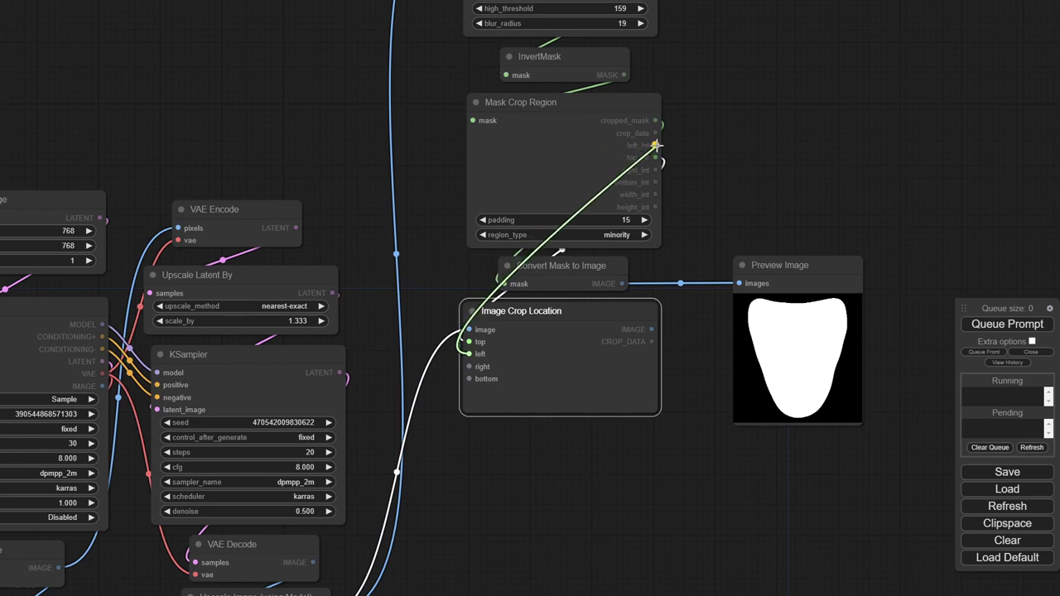
pyautogui.moveTo(469, 366); pyautogui.dragTo(656, 182)
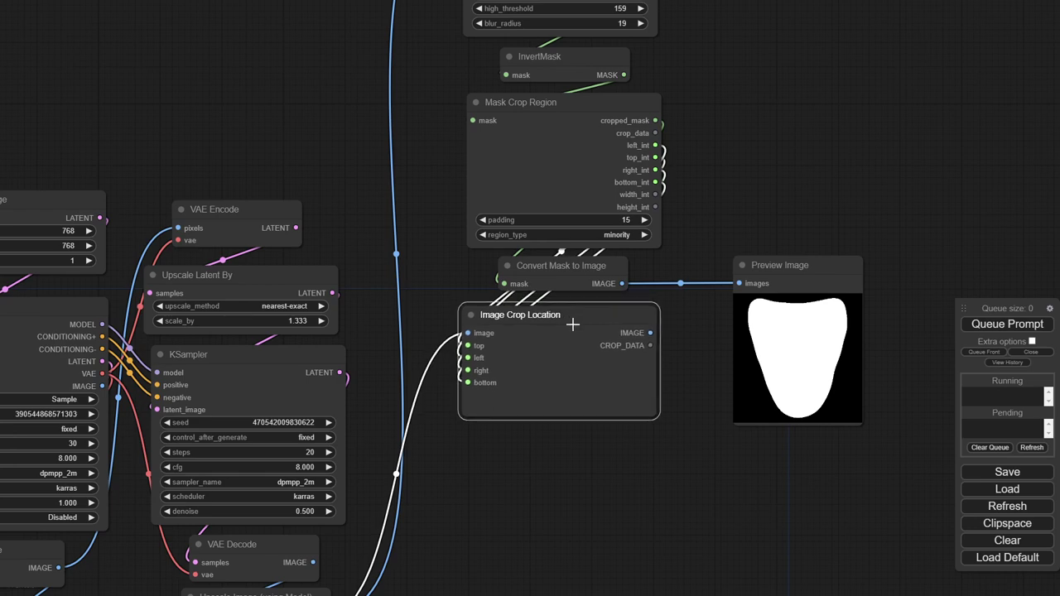
# Step: Place a Preview Image node beneath the mask preview, feed it Image Crop Location's IMAGE output, and queue the prompt
pyautogui.moveTo(655, 459); pyautogui.dragTo(567, 315)
pyautogui.moveTo(682, 124)
pyautogui.mouseDown()
pyautogui.moveTo(699, 158)
pyautogui.moveTo(689, 335)
pyautogui.moveTo(687, 299)
pyautogui.moveTo(564, 188)
pyautogui.mouseUp()
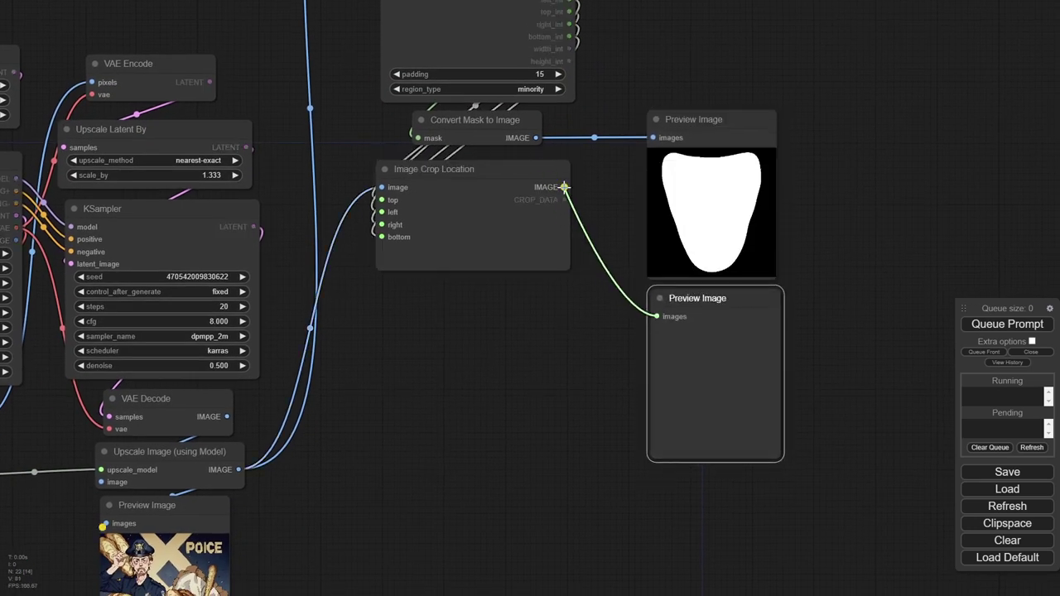
pyautogui.scroll(-5, 524, 240)
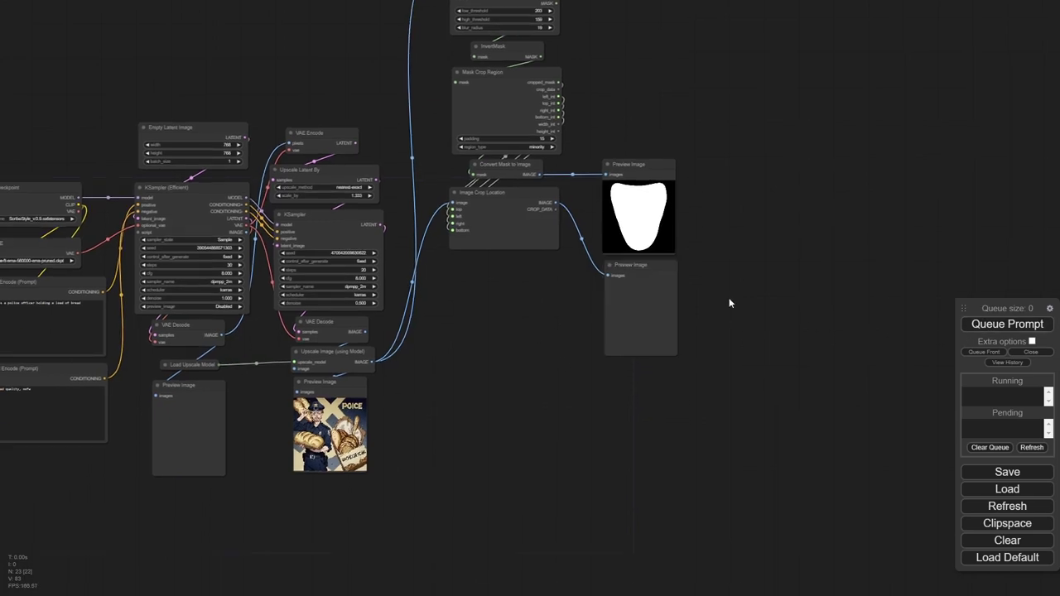
pyautogui.scroll(-2, 698, 256)
pyautogui.click(1017, 326)
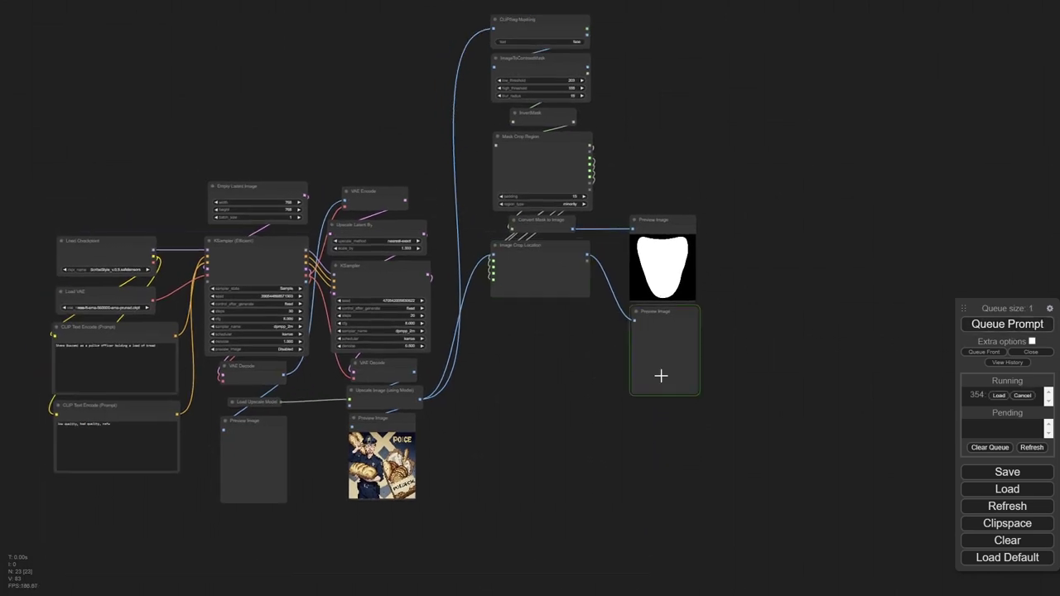
# Step: Examine the cropped face in the new Preview Image node and its place in the overall workflow
pyautogui.scroll(10, 665, 355)
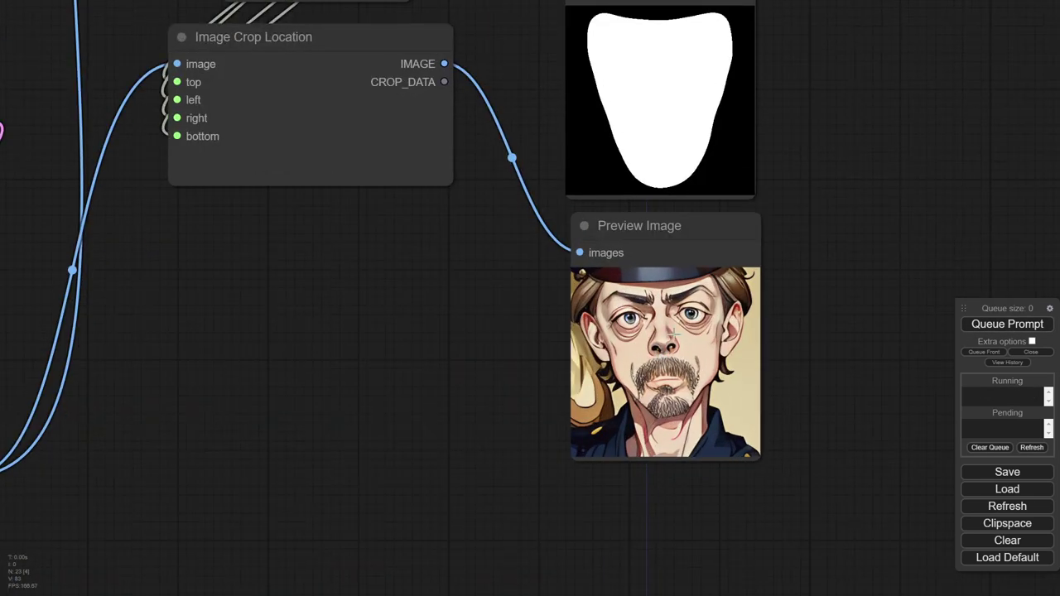
pyautogui.scroll(-4, 664, 330)
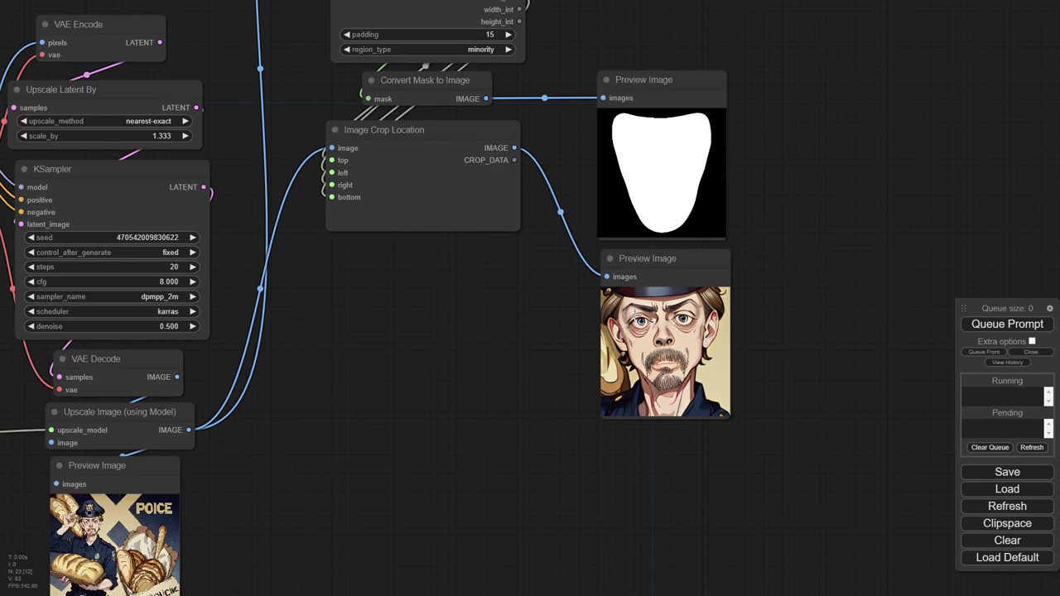
pyautogui.scroll(3, 663, 358)
pyautogui.scroll(-1, 614, 304)
pyautogui.scroll(5, 613, 298)
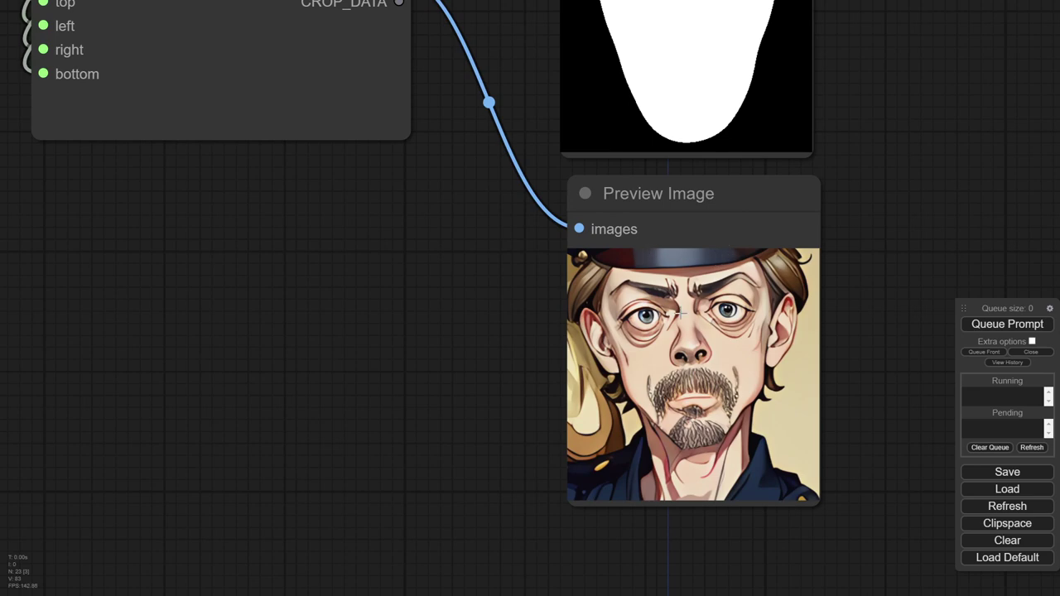
pyautogui.scroll(-4, 679, 313)
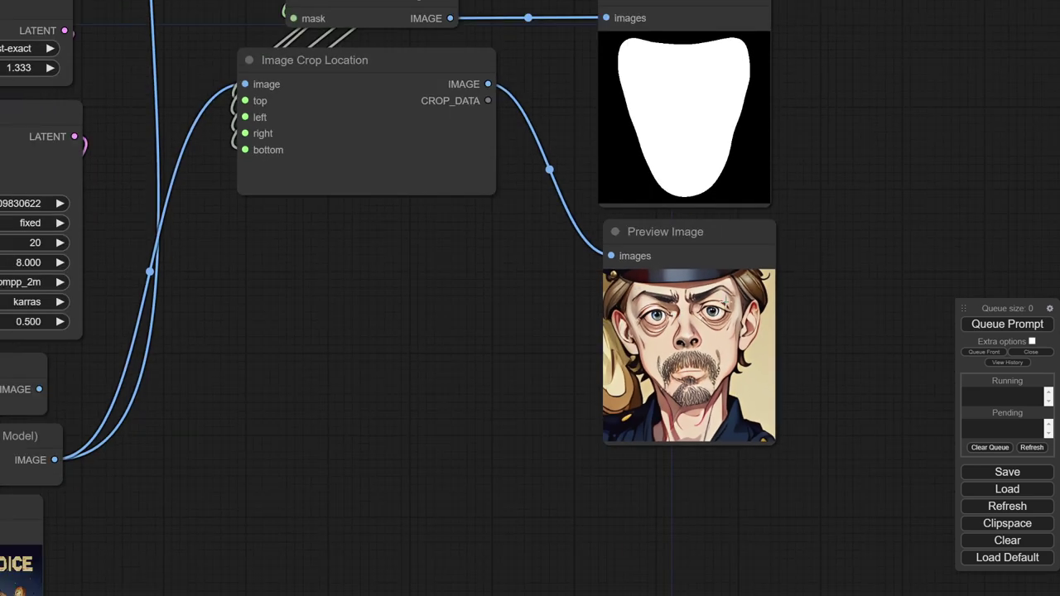
pyautogui.scroll(4, 678, 396)
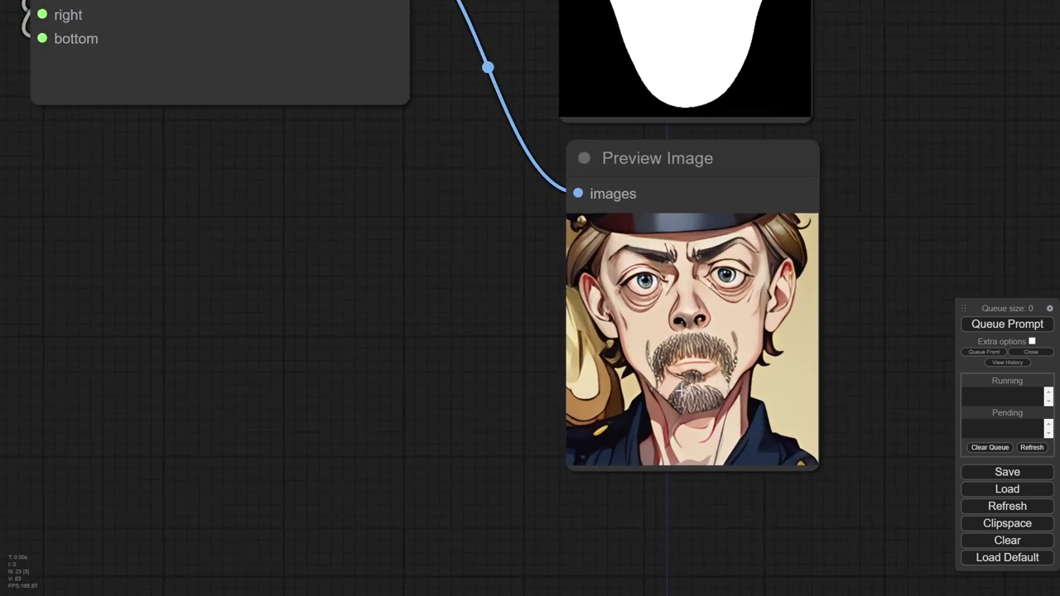
pyautogui.scroll(-12, 659, 383)
pyautogui.scroll(3, 548, 373)
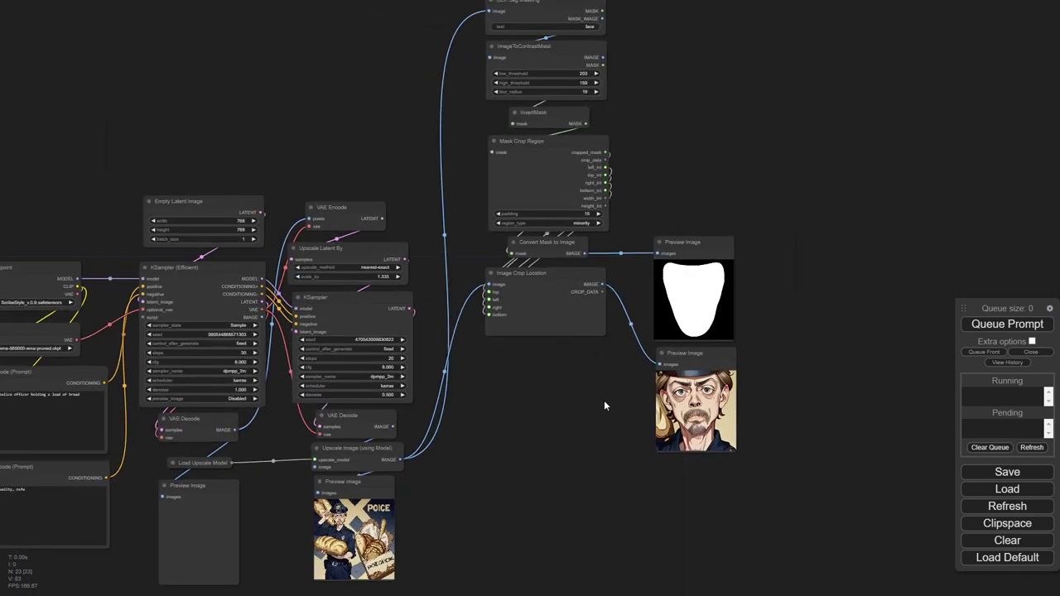
pyautogui.scroll(3, 591, 368)
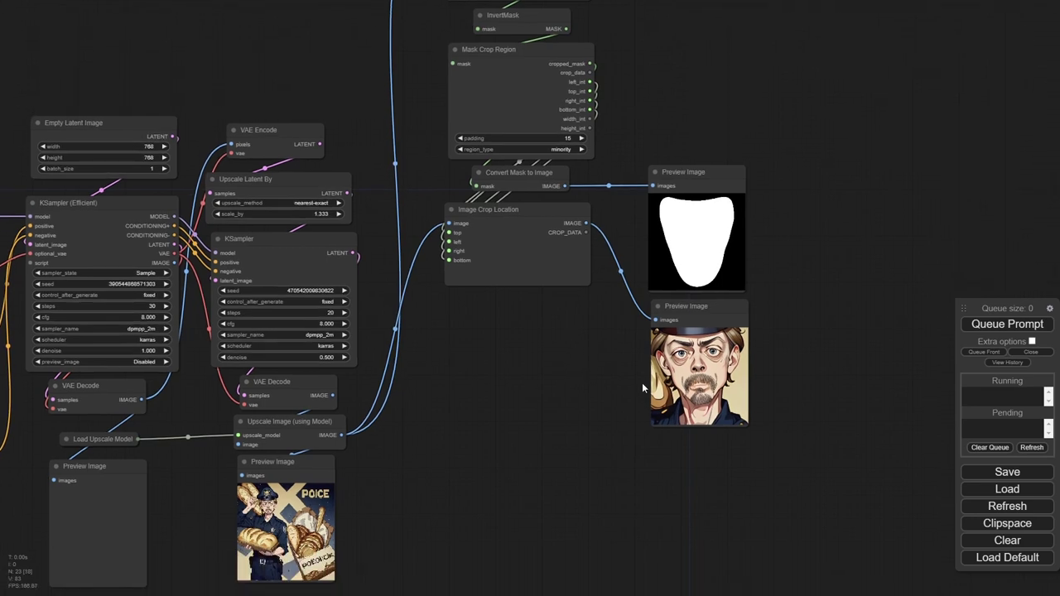
pyautogui.scroll(-8, 568, 374)
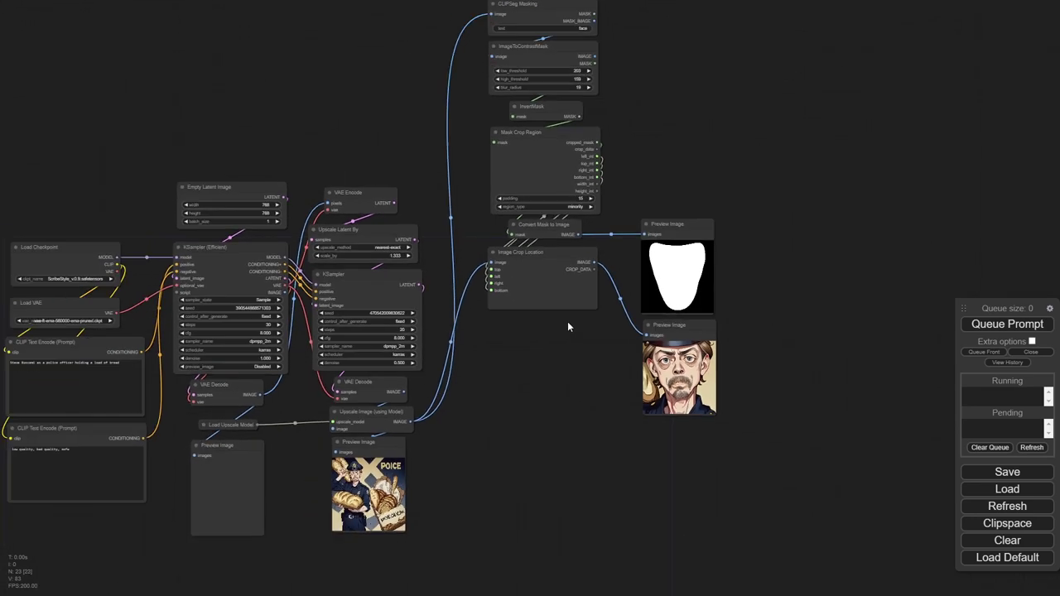
pyautogui.click(561, 271)
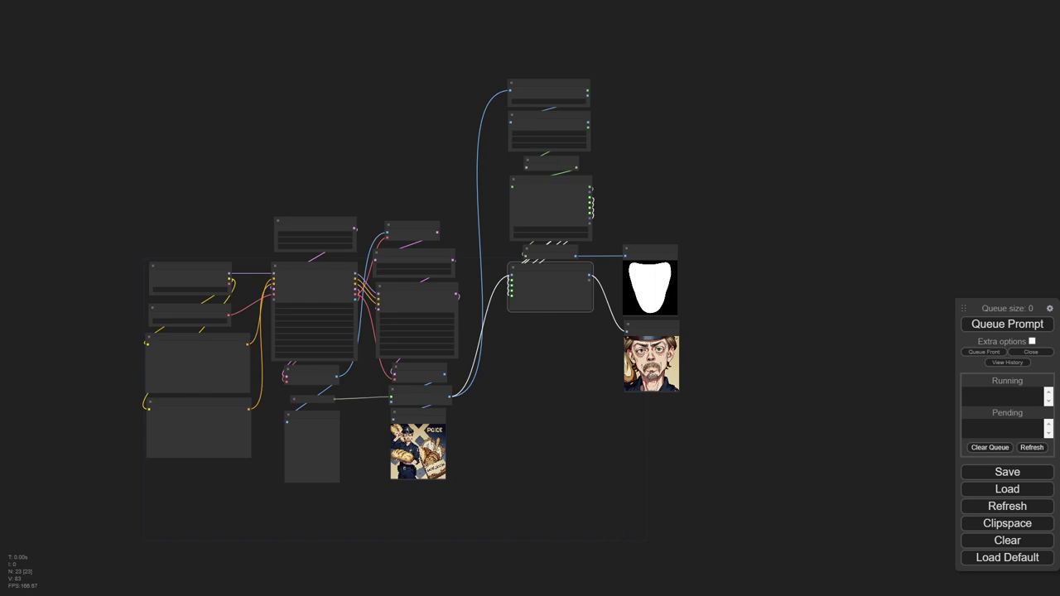
pyautogui.scroll(6, 544, 457)
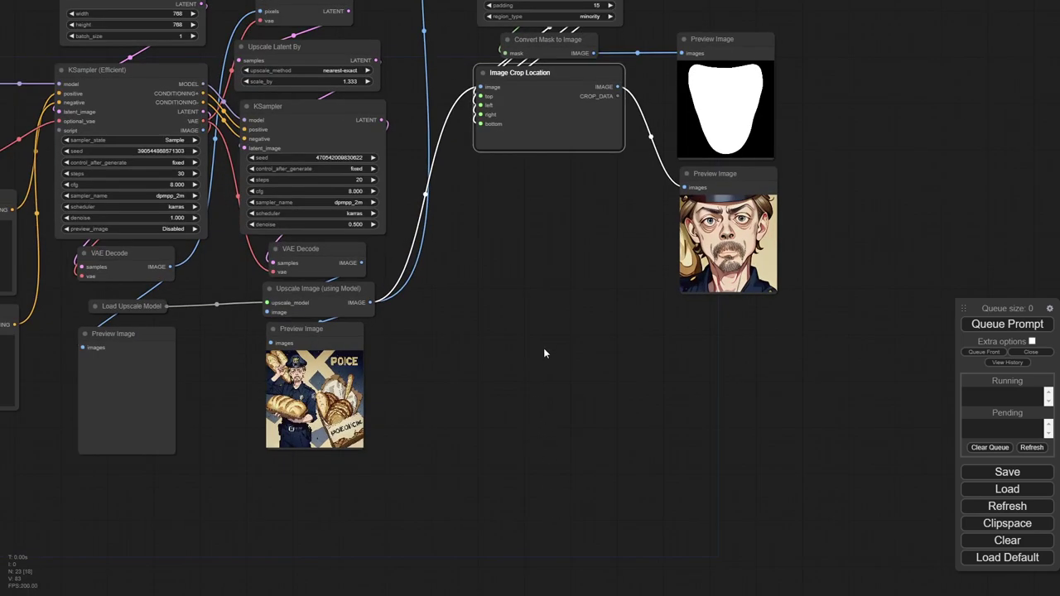
# Step: Expand the collapsed Load Upscale Model node and fit it between the first VAE Decode and the Preview Image below
pyautogui.moveTo(503, 395); pyautogui.dragTo(696, 397)
pyautogui.scroll(-3, 696, 358)
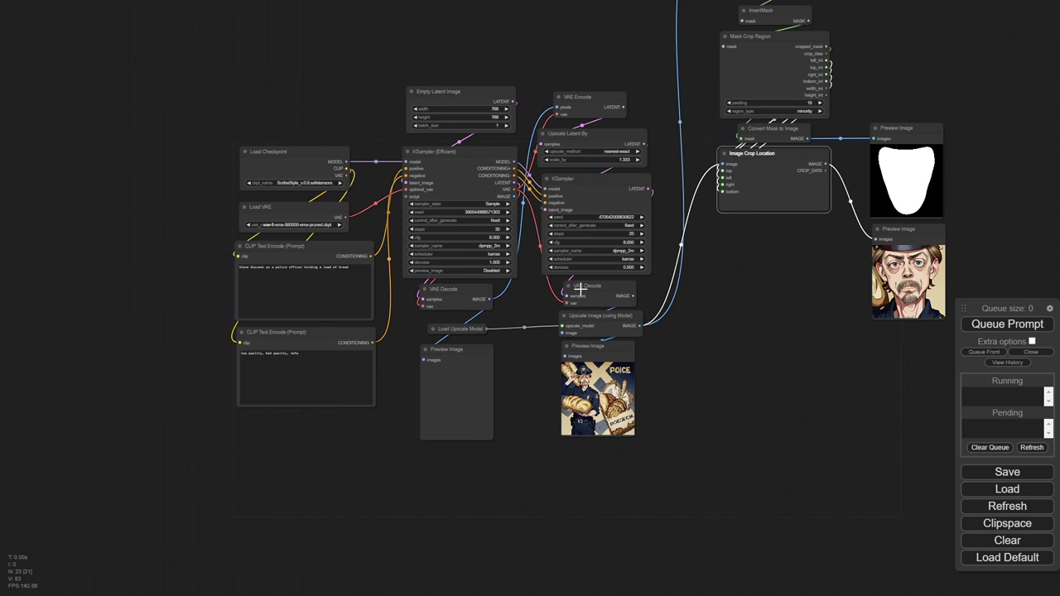
pyautogui.scroll(7, 561, 306)
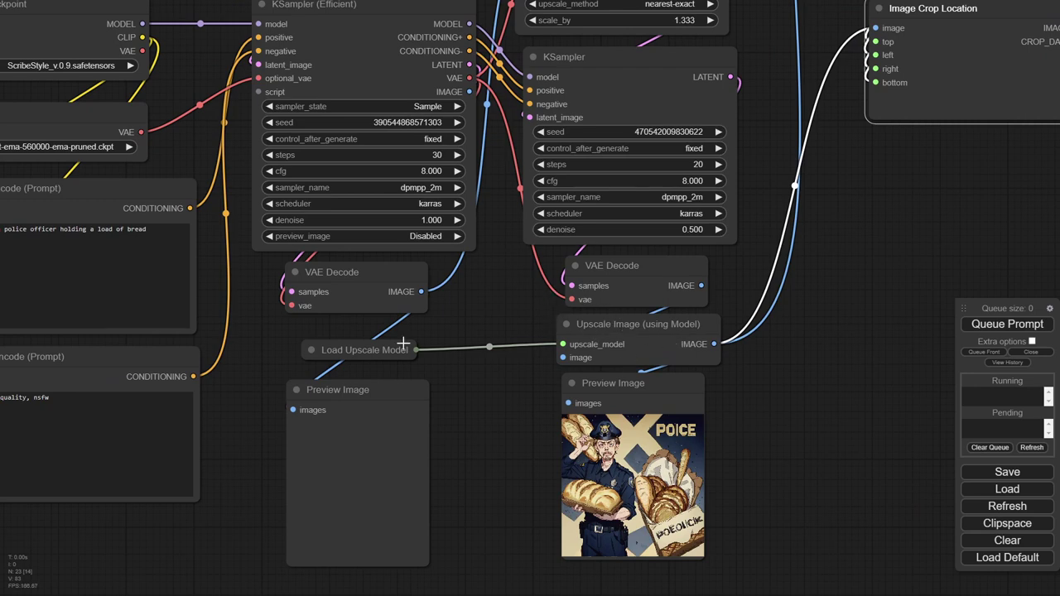
pyautogui.click(312, 349)
pyautogui.moveTo(336, 352); pyautogui.dragTo(314, 333)
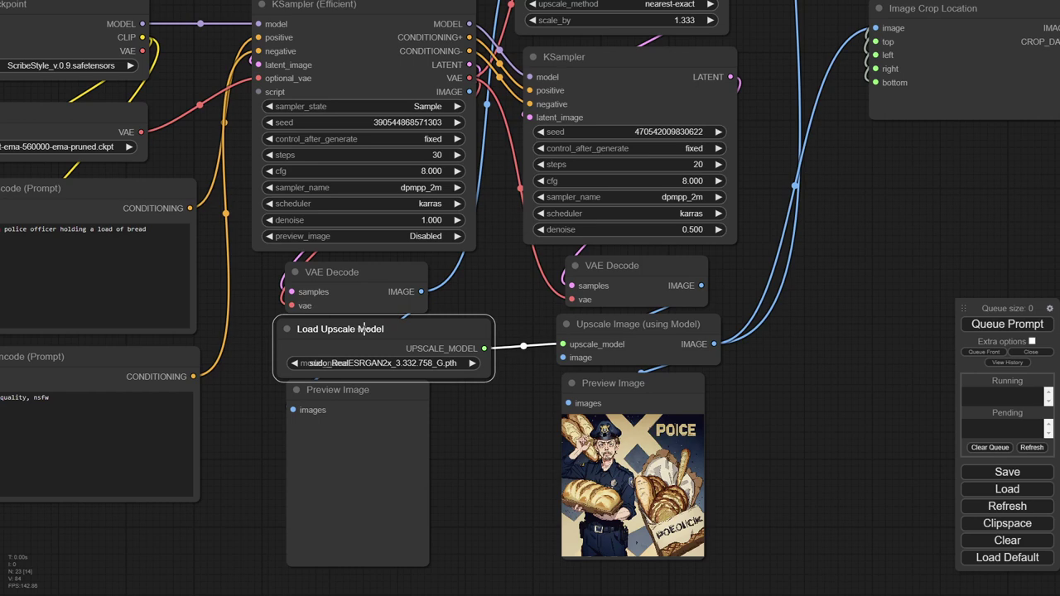
# Step: Compare the full upscaled picture in its Preview Image node with the cropped face preview, checking the facial detail
pyautogui.click(632, 384)
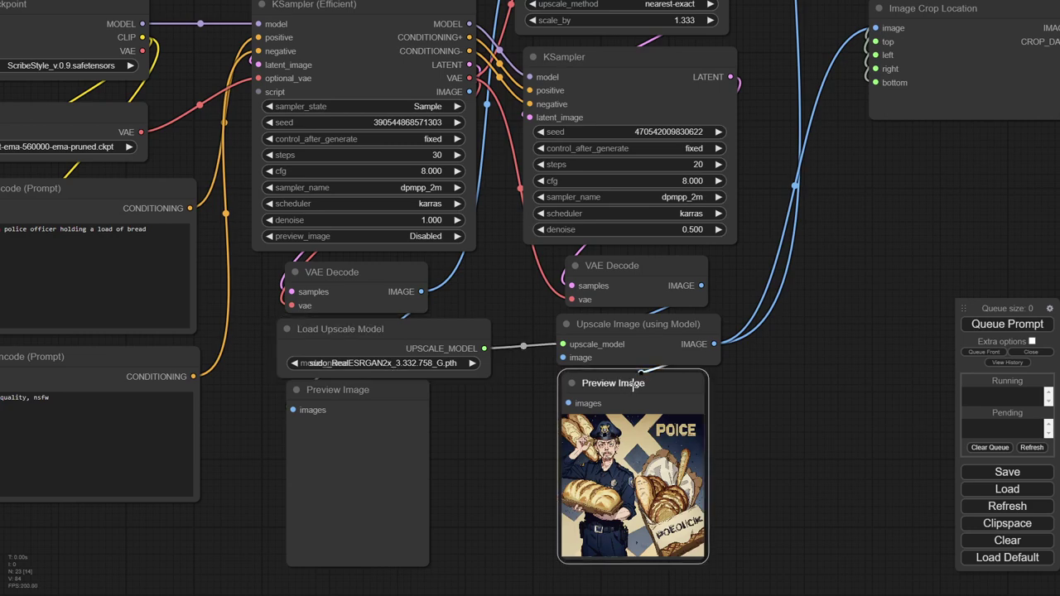
pyautogui.scroll(3, 592, 116)
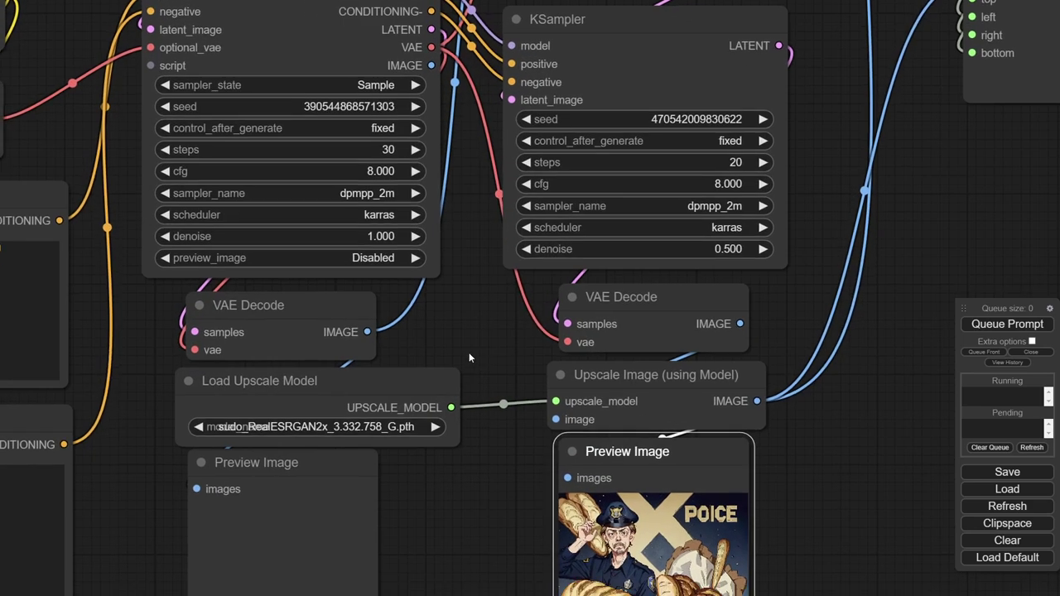
pyautogui.scroll(5, 624, 454)
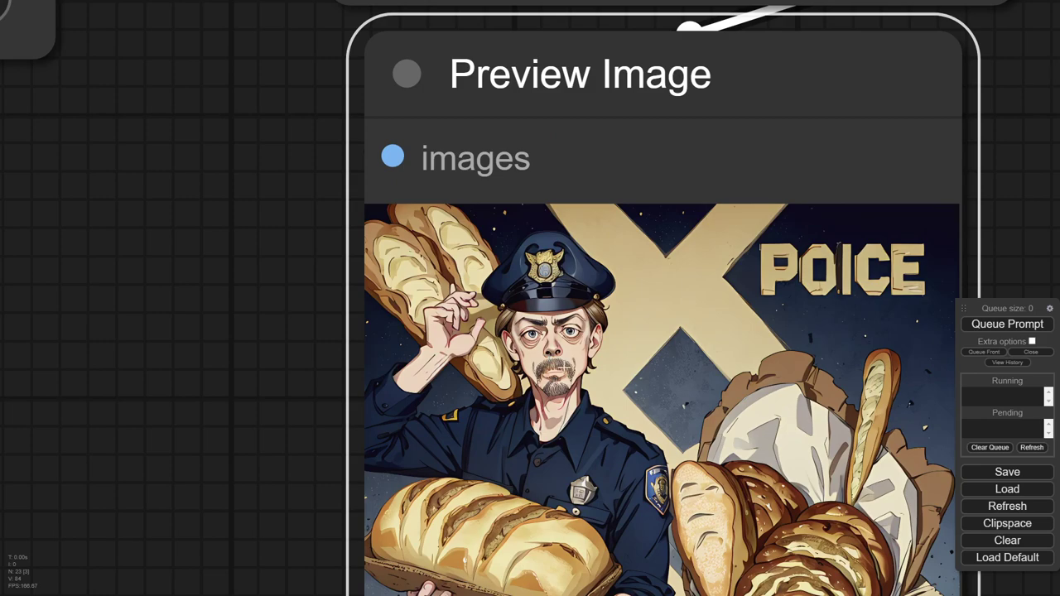
pyautogui.scroll(-3, 492, 356)
pyautogui.scroll(-5, 489, 355)
pyautogui.moveTo(687, 291); pyautogui.dragTo(657, 331)
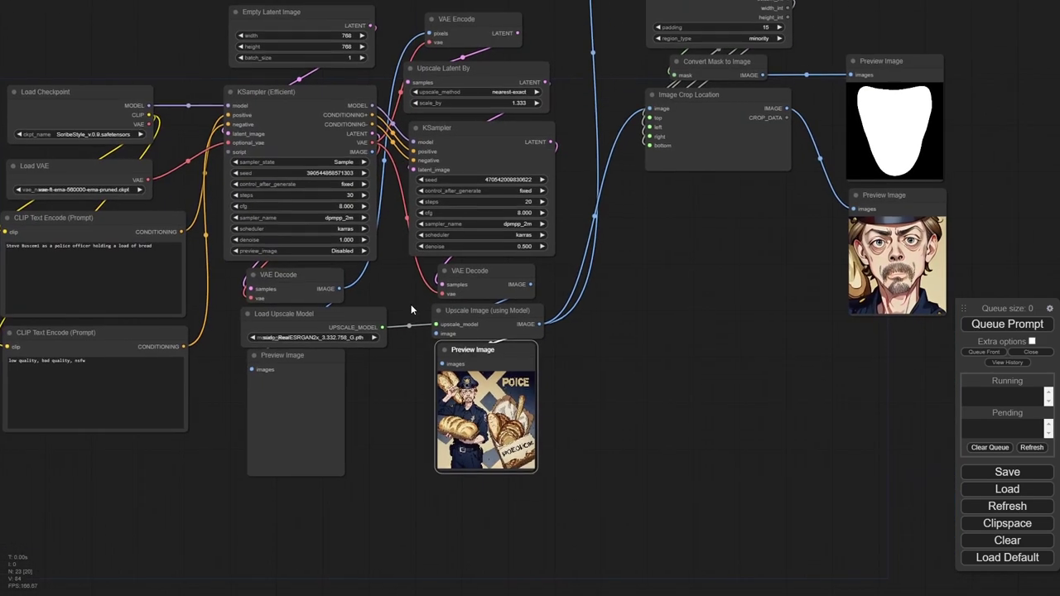
pyautogui.scroll(6, 928, 245)
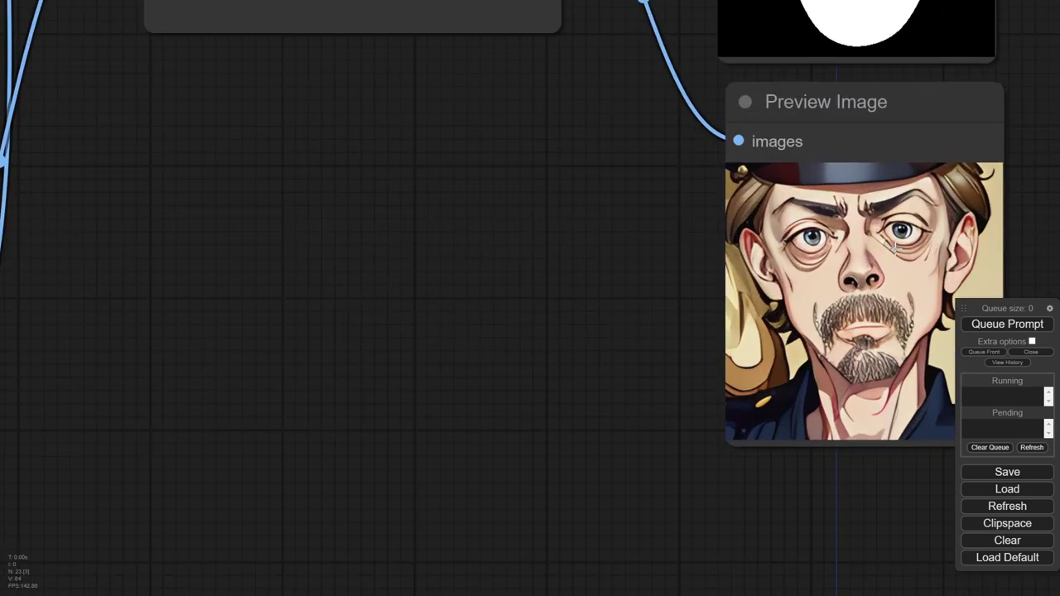
pyautogui.scroll(-5, 880, 228)
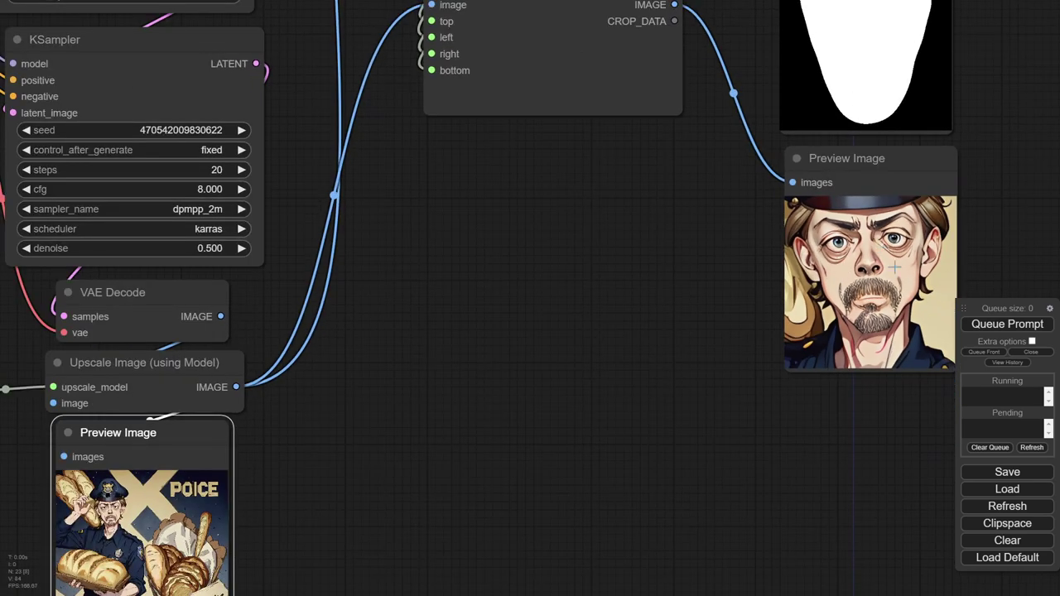
pyautogui.moveTo(437, 531); pyautogui.dragTo(705, 372)
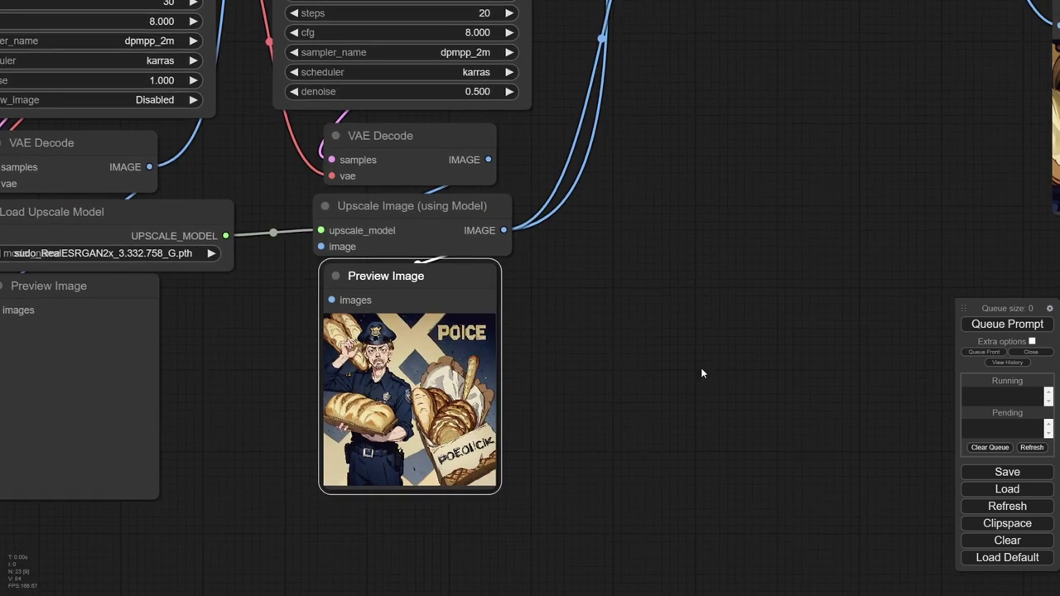
pyautogui.scroll(5, 265, 456)
pyautogui.scroll(10, 426, 378)
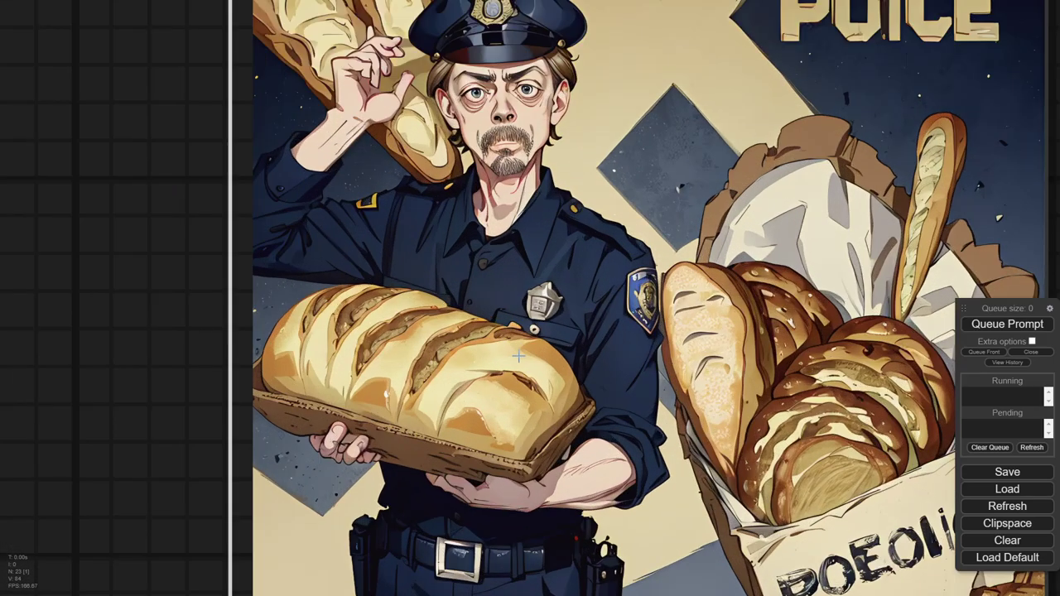
# Step: Examine the officer's face closely in the full upscaled picture of its Preview Image node
pyautogui.scroll(-3, 519, 356)
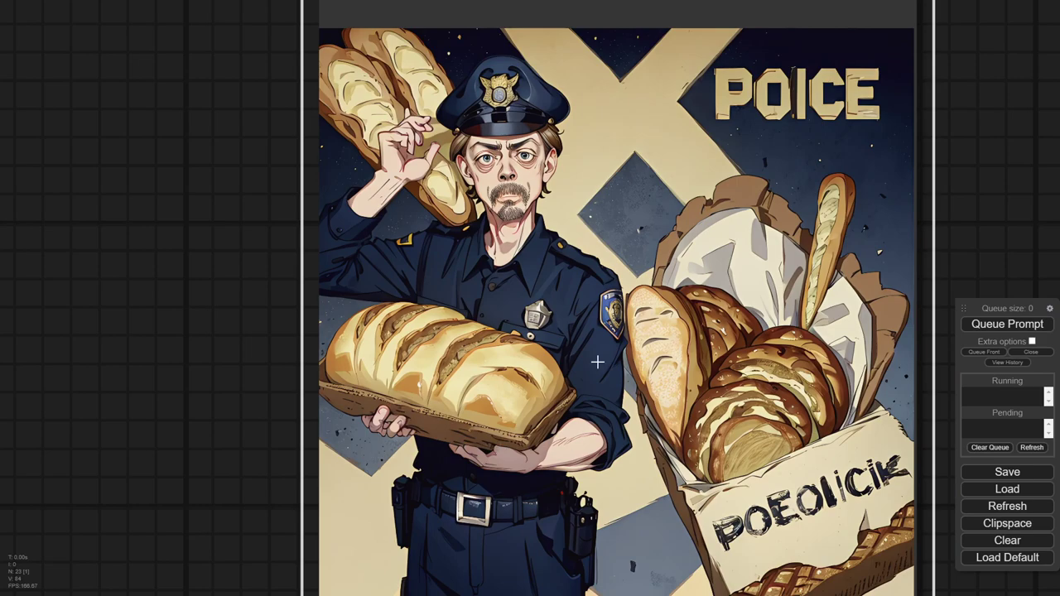
pyautogui.scroll(8, 501, 155)
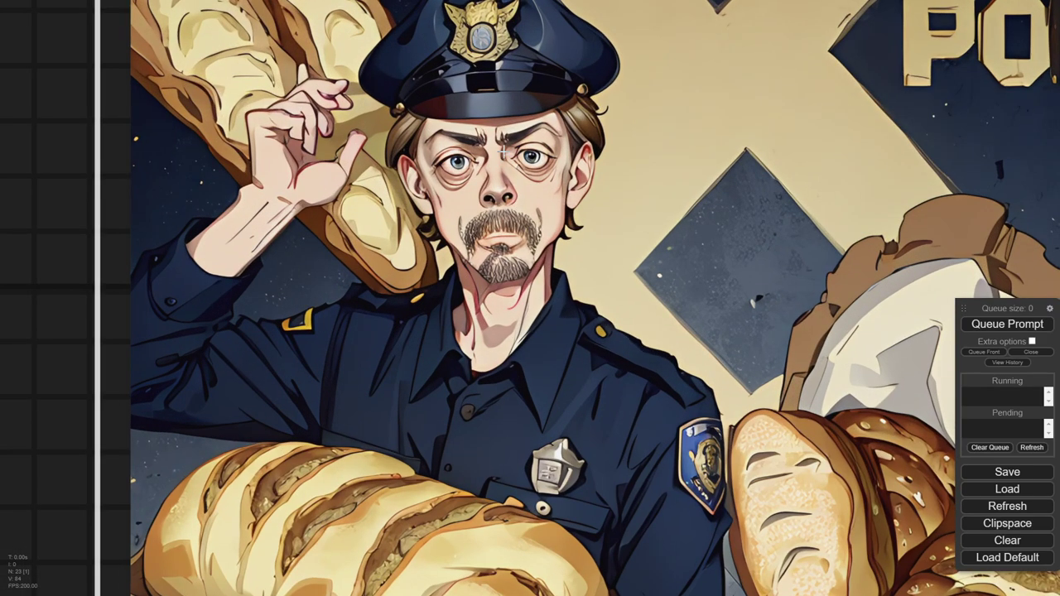
pyautogui.scroll(-5, 502, 149)
pyautogui.scroll(6, 502, 146)
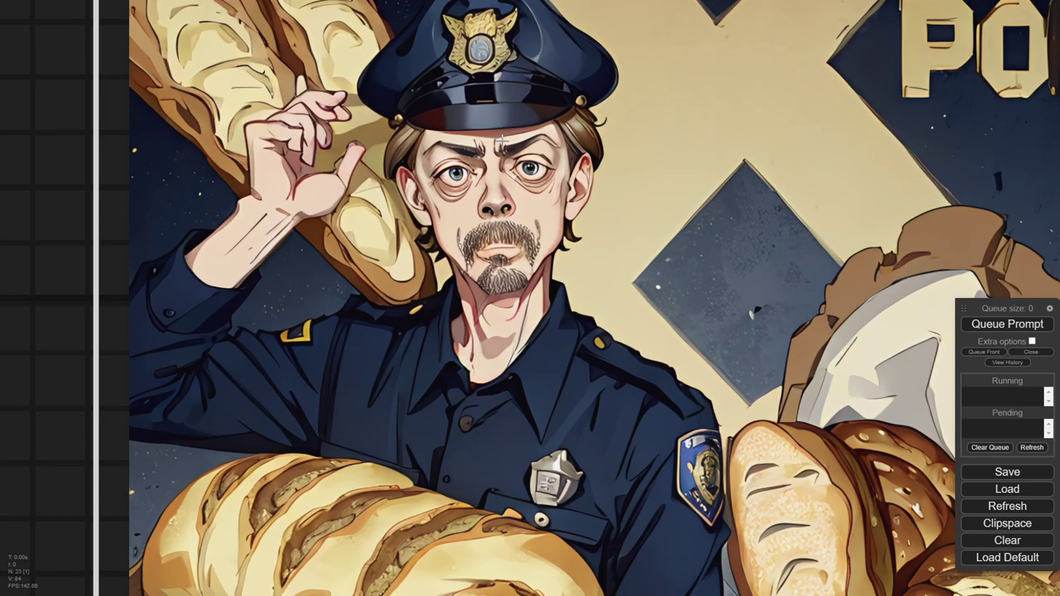
pyautogui.scroll(-10, 502, 142)
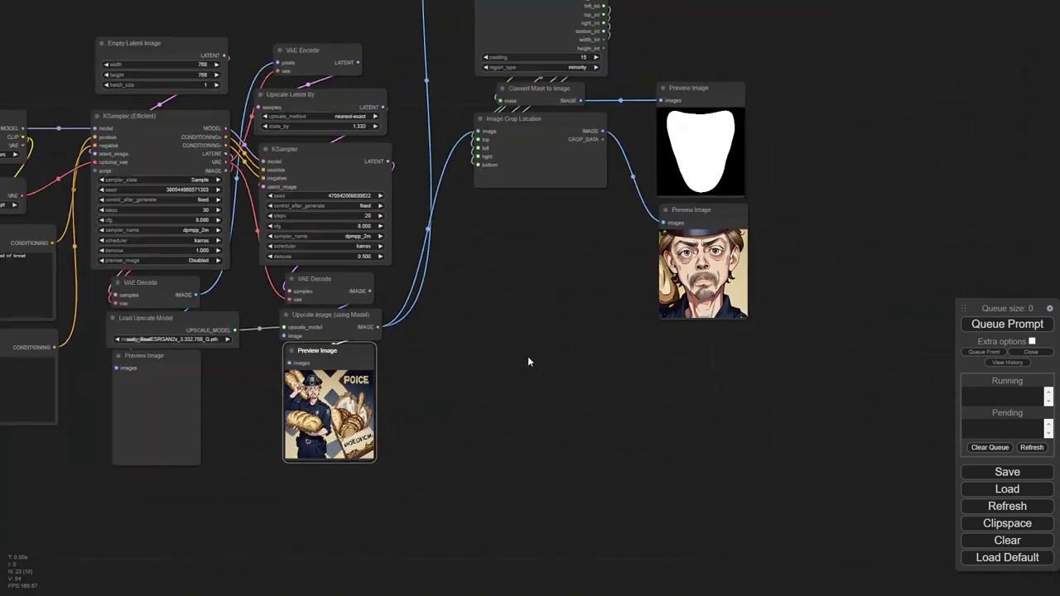
# Step: Add a VAE Encode node directly beneath Image Crop Location
pyautogui.scroll(-1, 543, 331)
pyautogui.moveTo(563, 284); pyautogui.dragTo(577, 323)
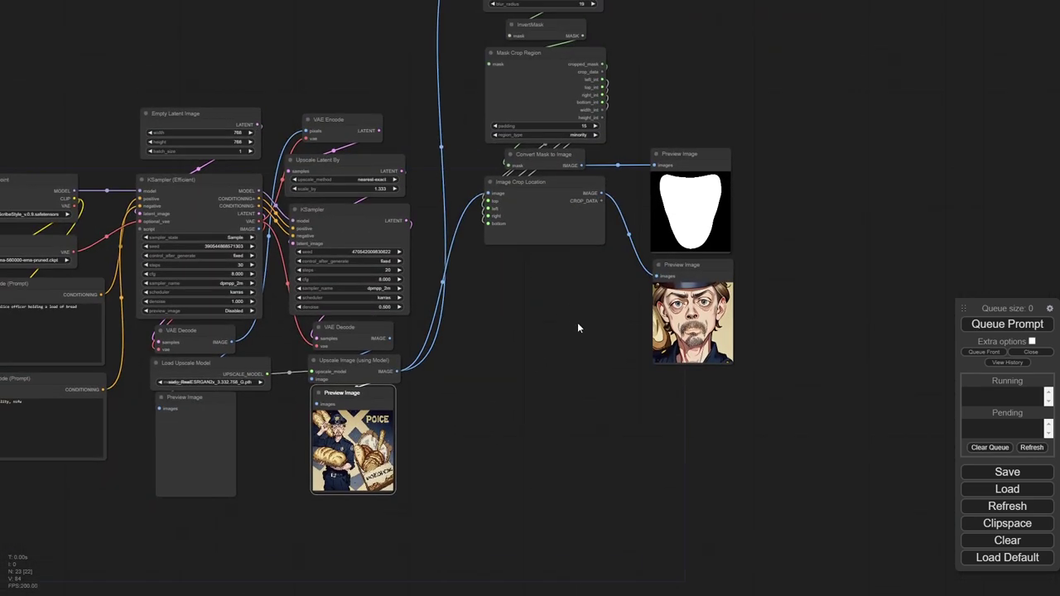
pyautogui.scroll(5, 636, 351)
pyautogui.moveTo(636, 351); pyautogui.dragTo(571, 378)
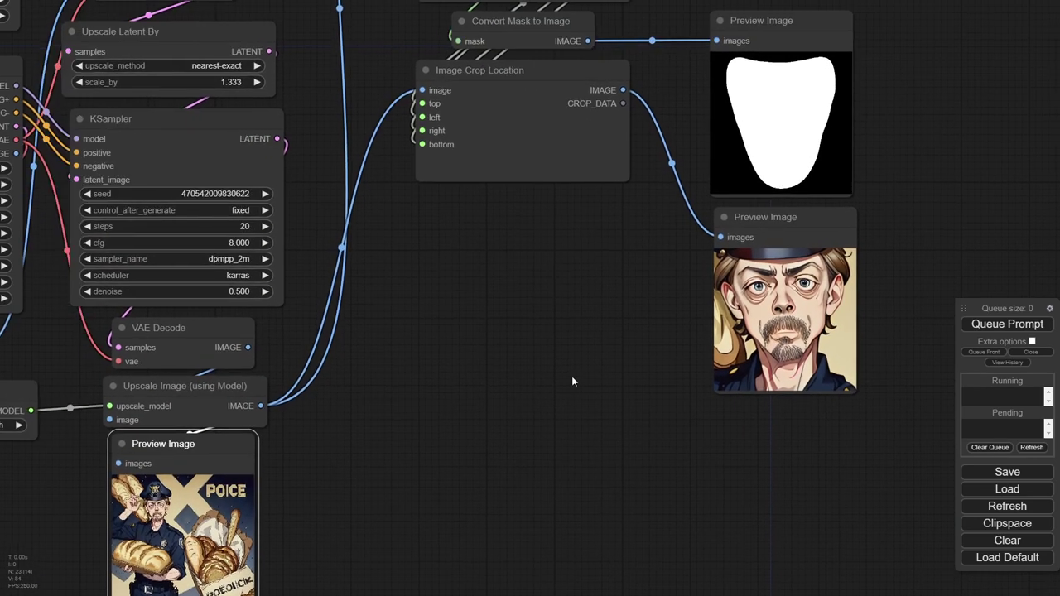
pyautogui.doubleClick(540, 217)
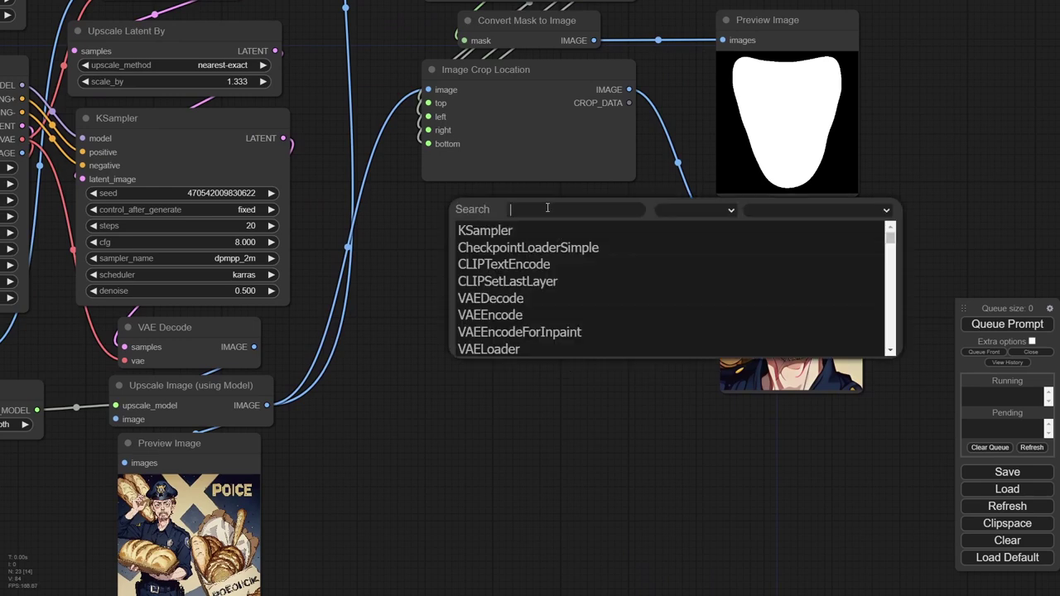
pyautogui.write('vae')
pyautogui.click(525, 248)
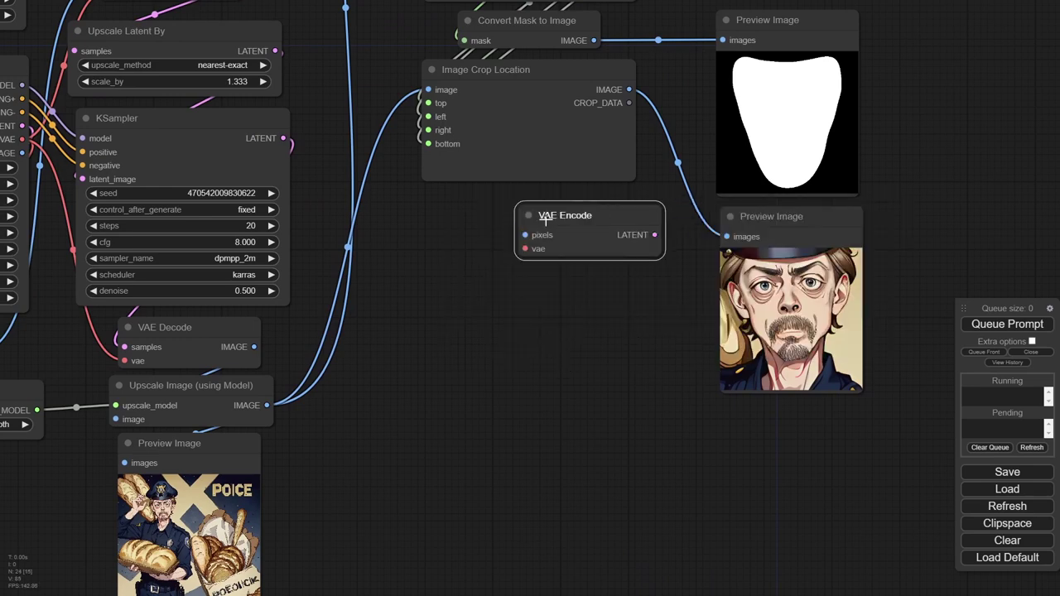
pyautogui.moveTo(546, 217); pyautogui.dragTo(486, 205)
# Step: Connect the new VAE Encode's vae input to KSampler (Efficient)'s VAE output and its pixels input to Image Crop Location's IMAGE output
pyautogui.scroll(-5, 485, 216)
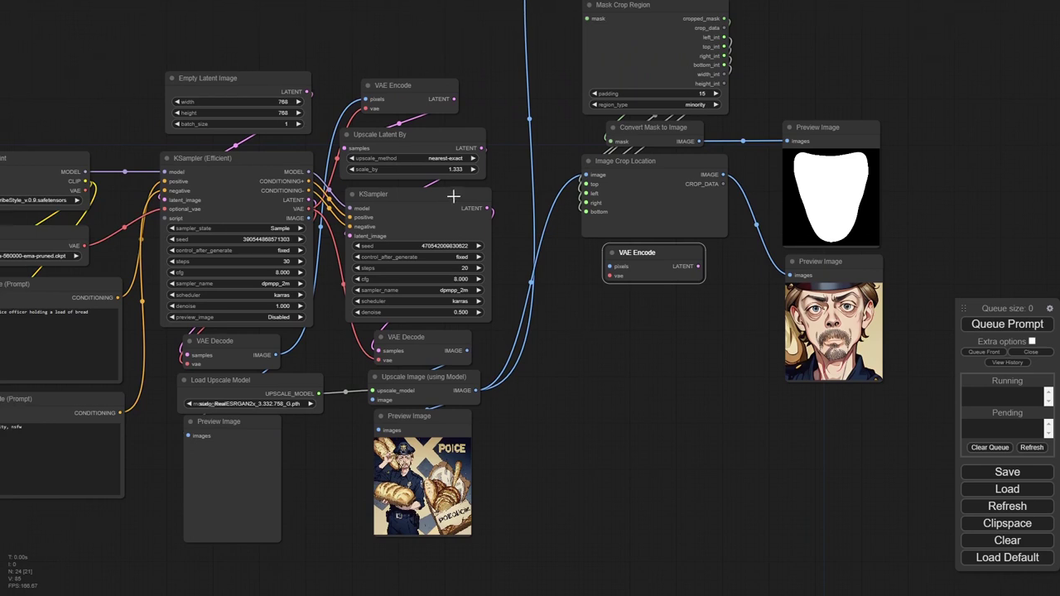
pyautogui.moveTo(611, 276); pyautogui.dragTo(309, 209)
pyautogui.moveTo(268, 154); pyautogui.dragTo(201, 147)
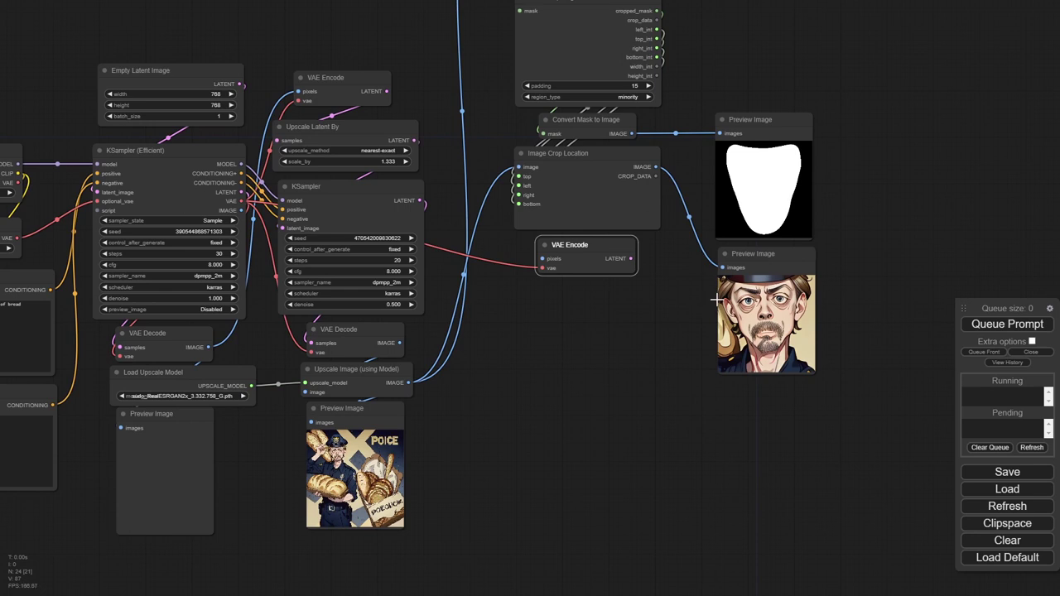
pyautogui.moveTo(542, 258); pyautogui.dragTo(654, 166)
# Step: Place a copy of the upscale-stage KSampler beneath the new VAE Encode and wire its model, positive and negative inputs to KSampler (Efficient)
pyautogui.moveTo(317, 187); pyautogui.dragTo(241, 164)
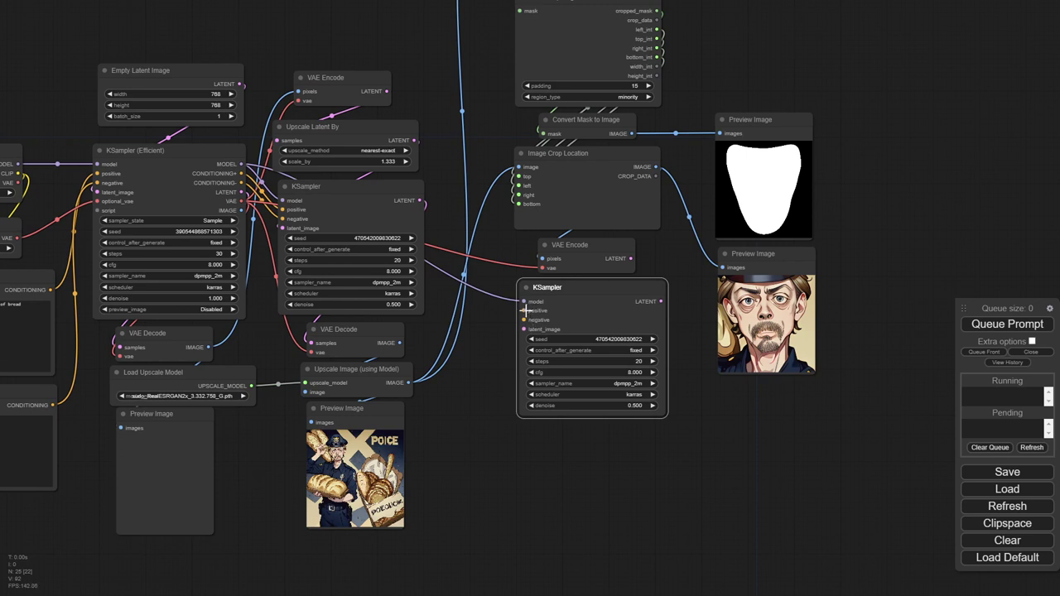
pyautogui.moveTo(525, 311); pyautogui.dragTo(241, 173)
pyautogui.moveTo(525, 320); pyautogui.dragTo(241, 182)
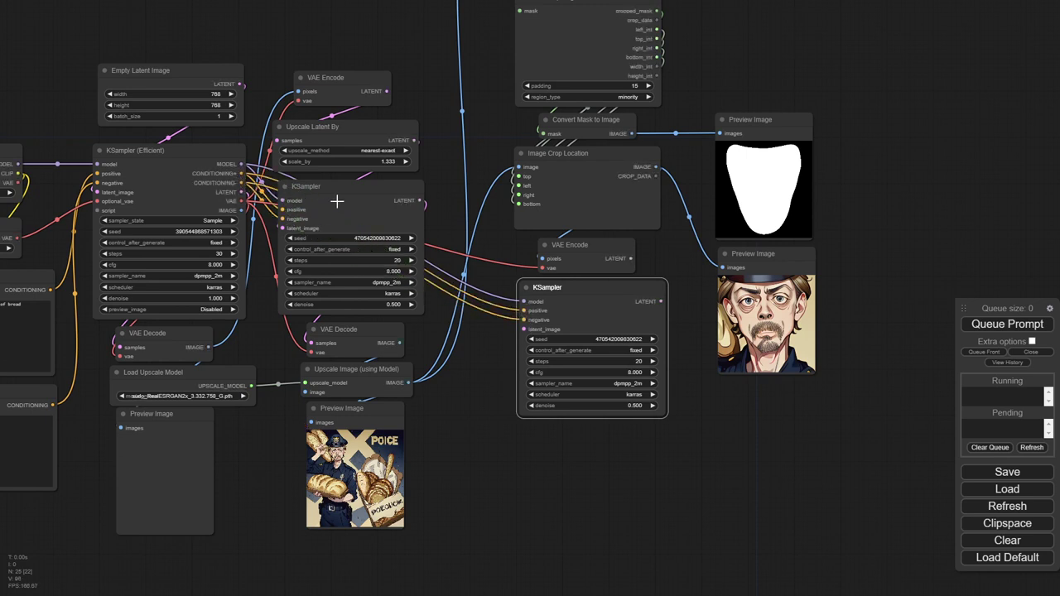
# Step: Examine the cropped face preview up close for facial detail and its place in the overall workflow
pyautogui.scroll(6, 774, 323)
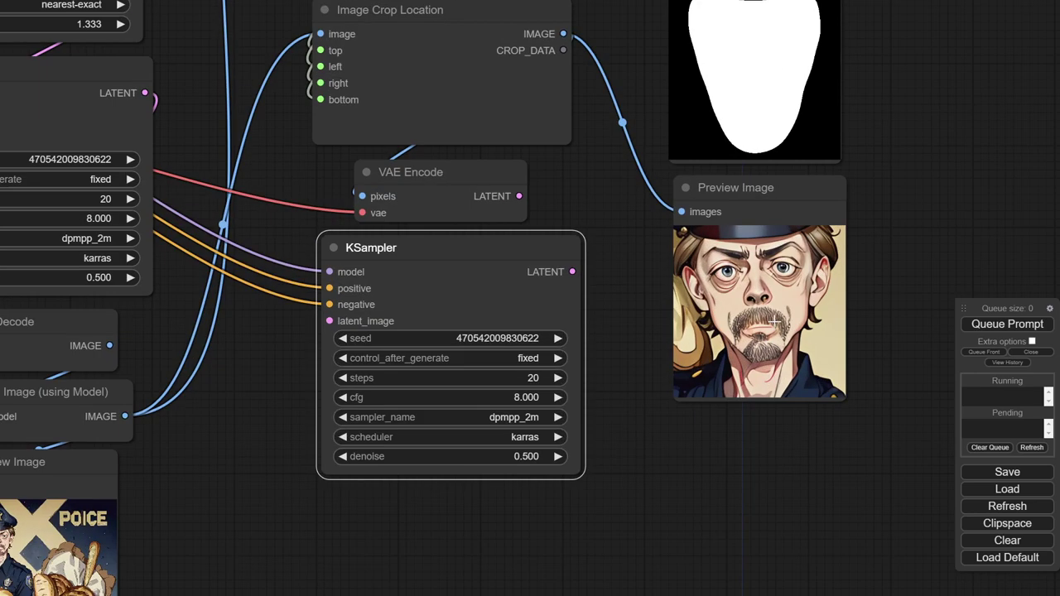
pyautogui.scroll(2, 774, 323)
pyautogui.scroll(2, 777, 298)
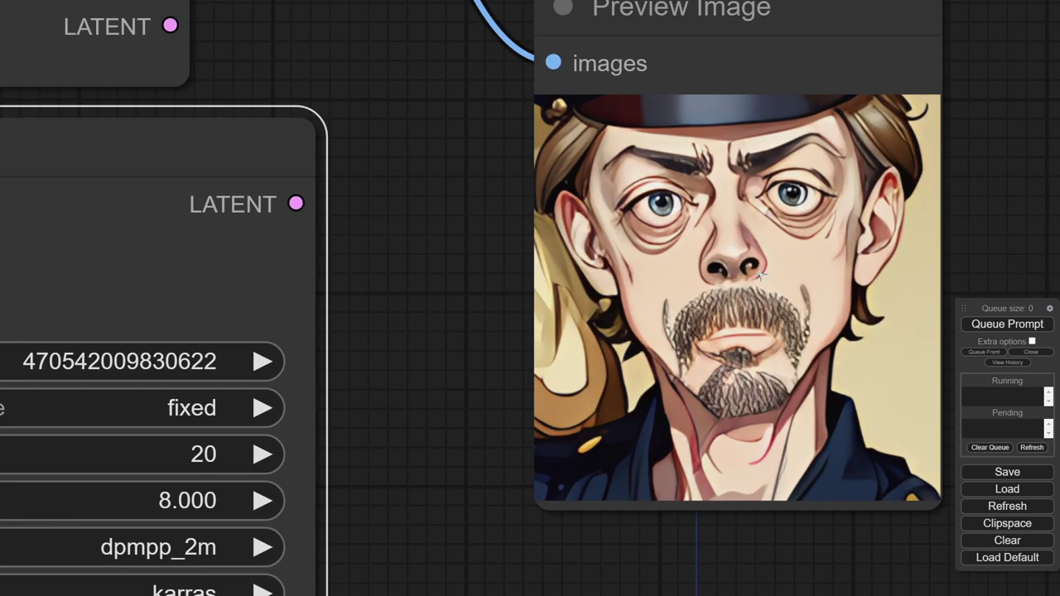
pyautogui.scroll(3, 760, 276)
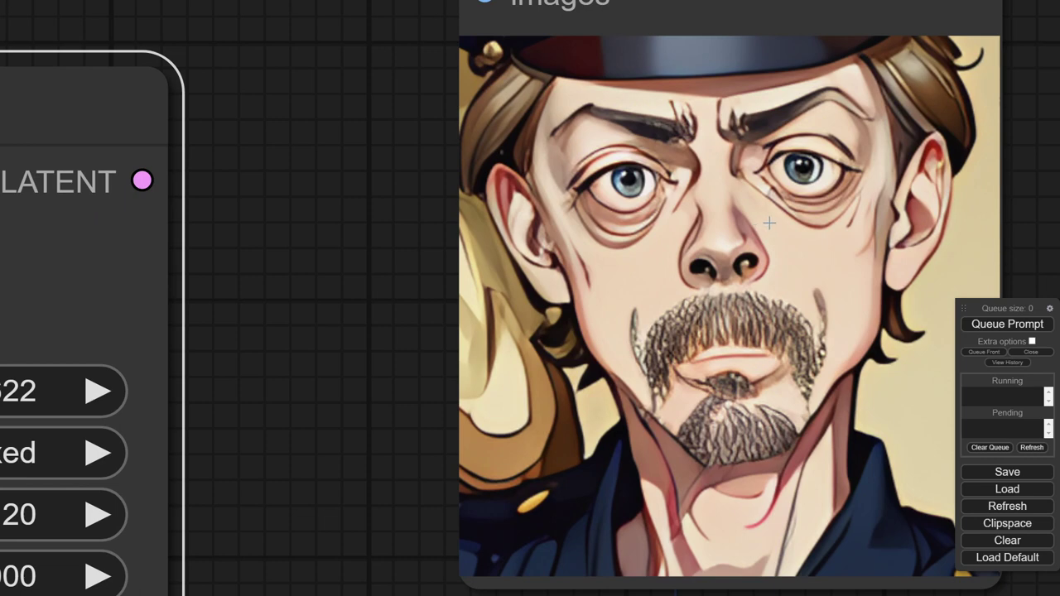
pyautogui.scroll(-2, 762, 215)
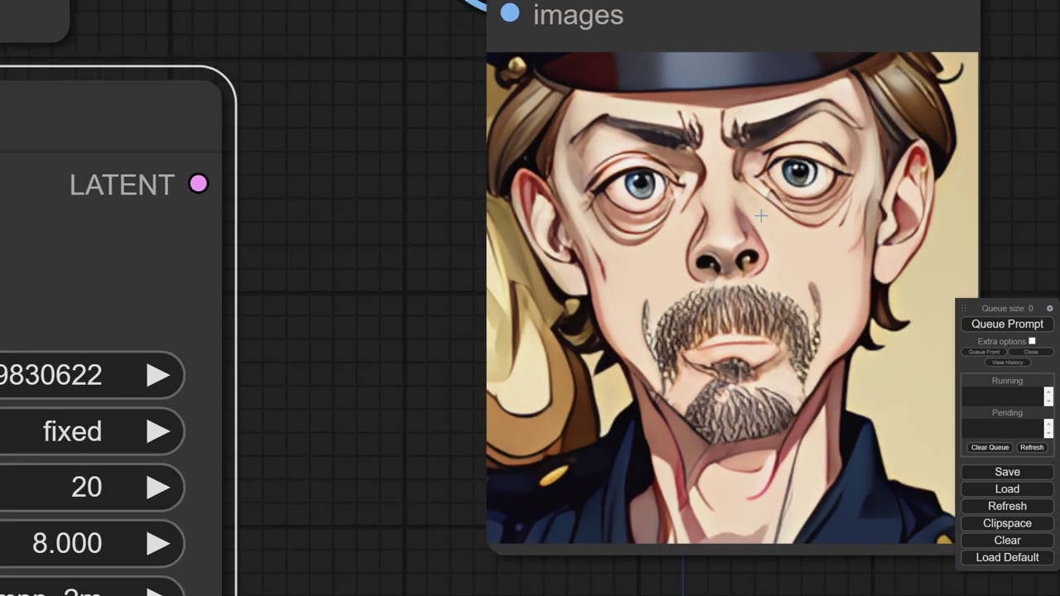
pyautogui.scroll(2, 764, 214)
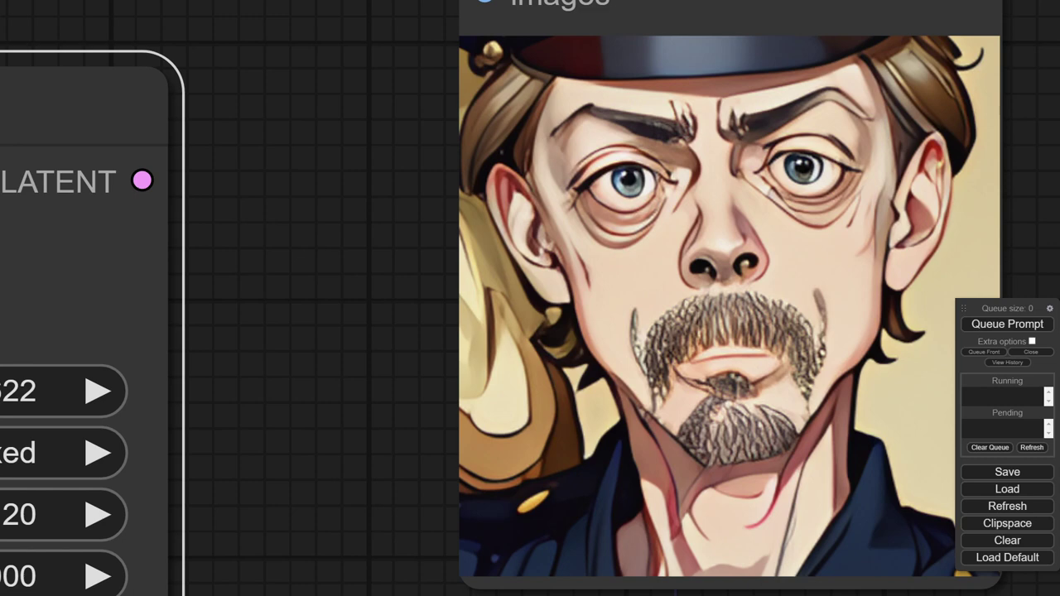
pyautogui.scroll(-10, 941, 434)
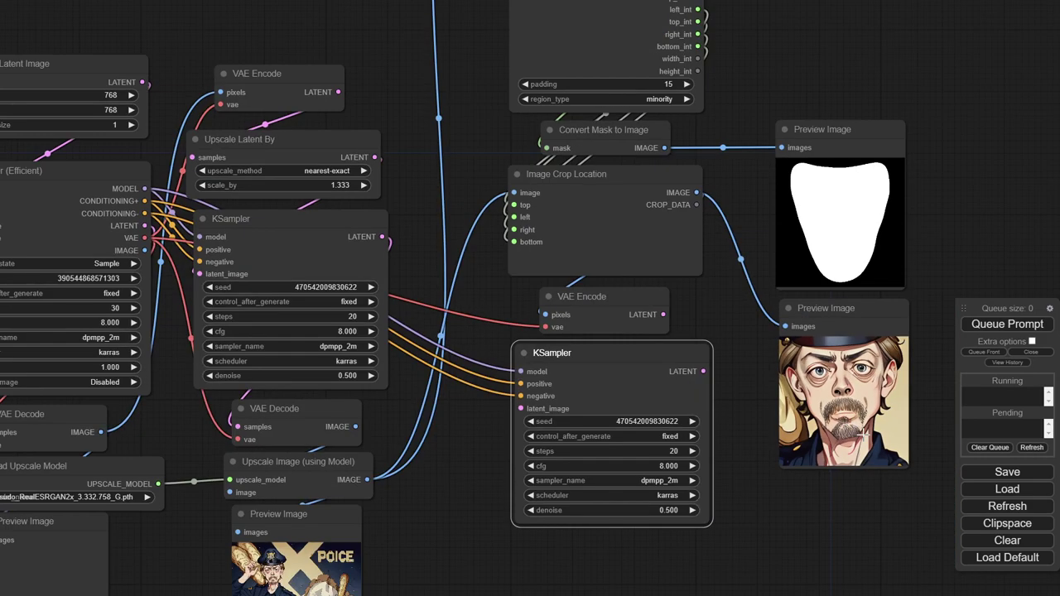
pyautogui.scroll(-5, 481, 348)
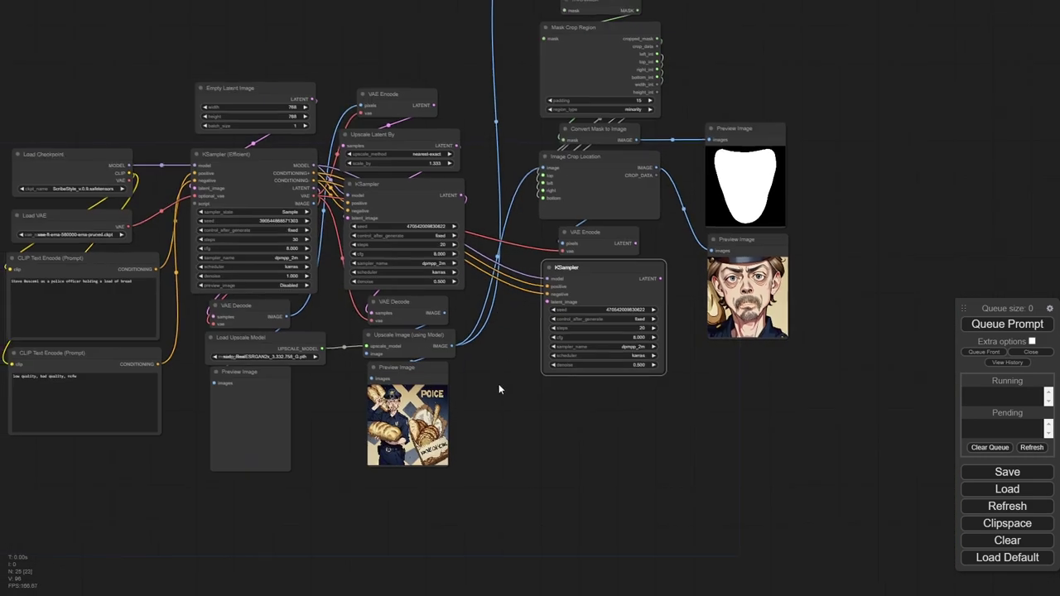
# Step: Feed the new VAE Encode's LATENT output into the latent_image input of the KSampler beneath it
pyautogui.moveTo(499, 390); pyautogui.dragTo(584, 396)
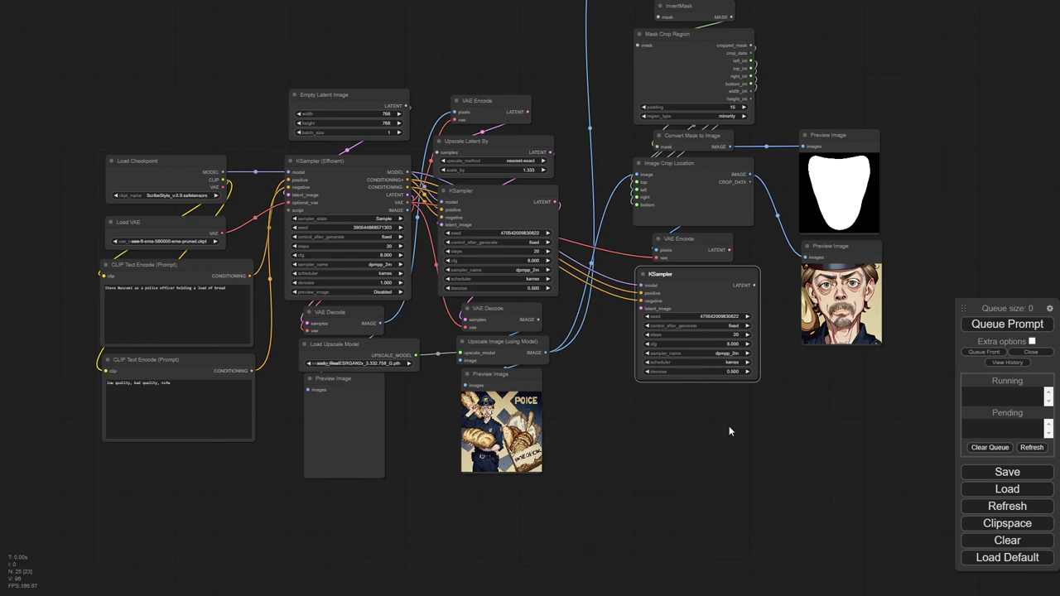
pyautogui.scroll(3, 729, 425)
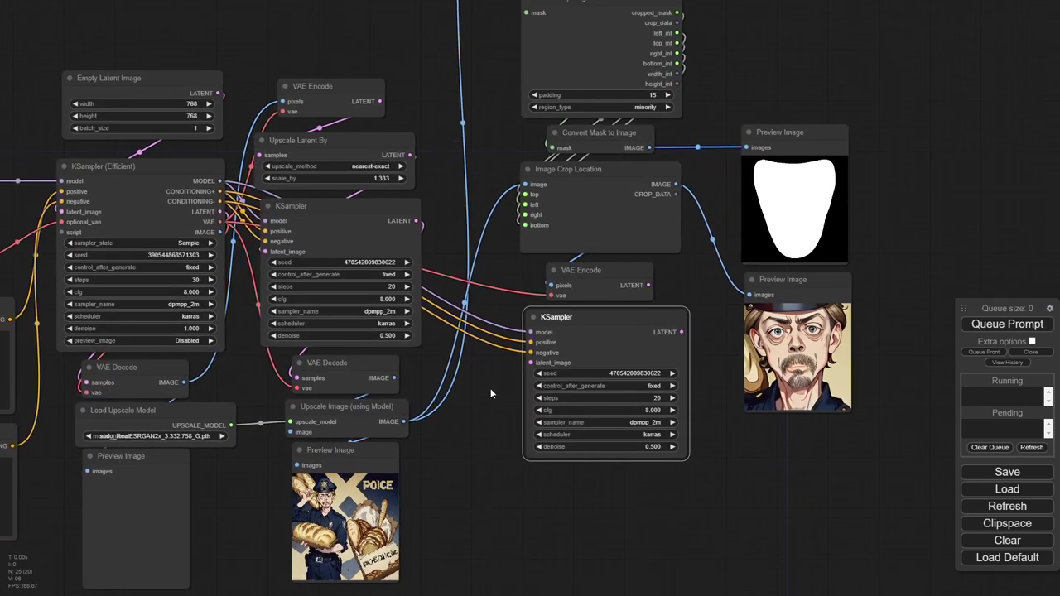
pyautogui.moveTo(490, 395); pyautogui.dragTo(539, 301)
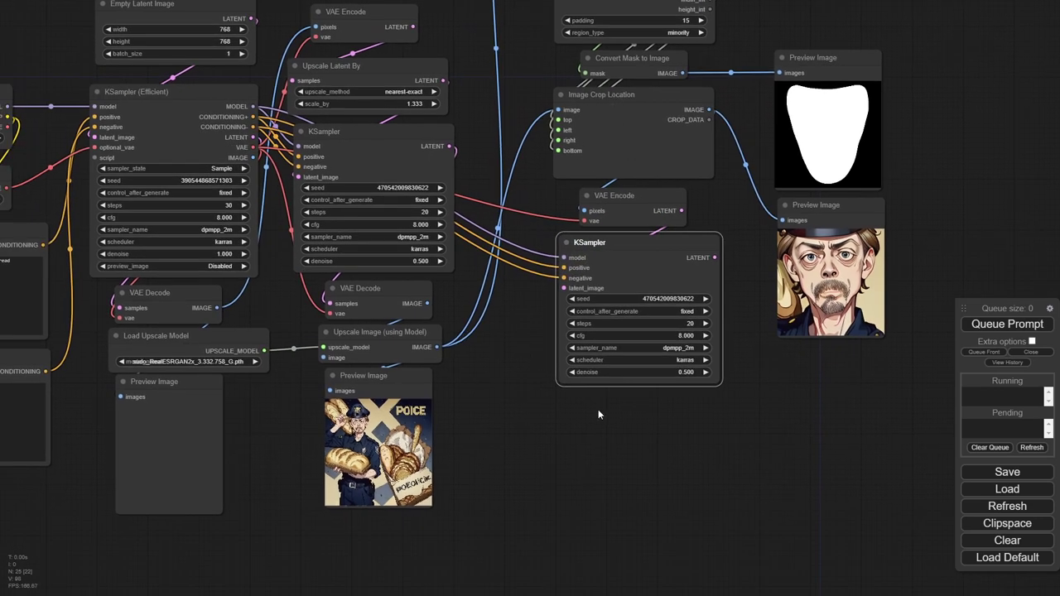
# Step: Add a VAE Decode node beneath the new KSampler, fed by that sampler's LATENT output and KSampler (Efficient)'s VAE output
pyautogui.moveTo(555, 431); pyautogui.dragTo(543, 344)
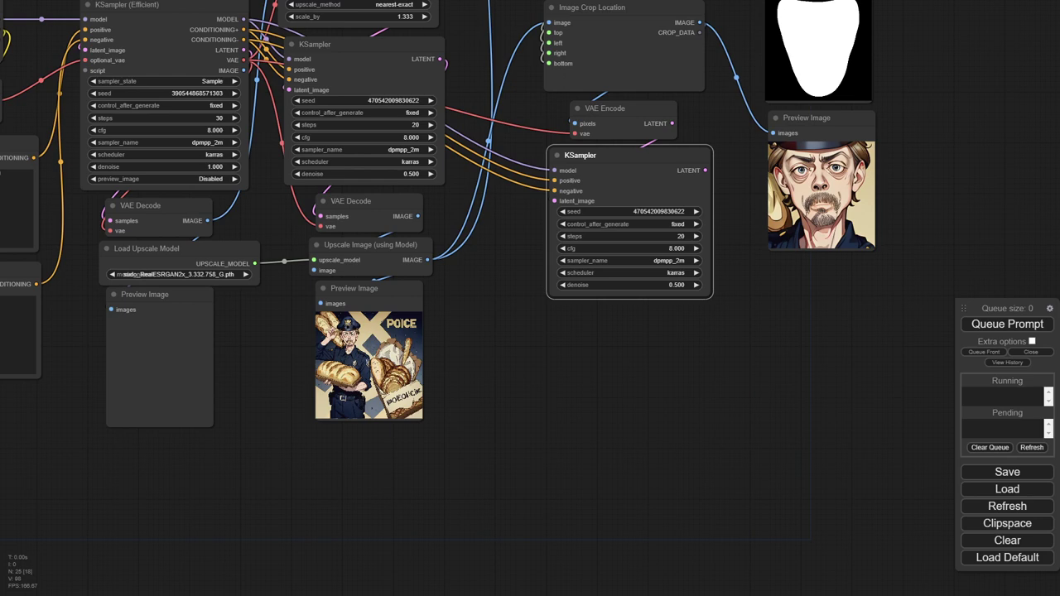
pyautogui.doubleClick(622, 360)
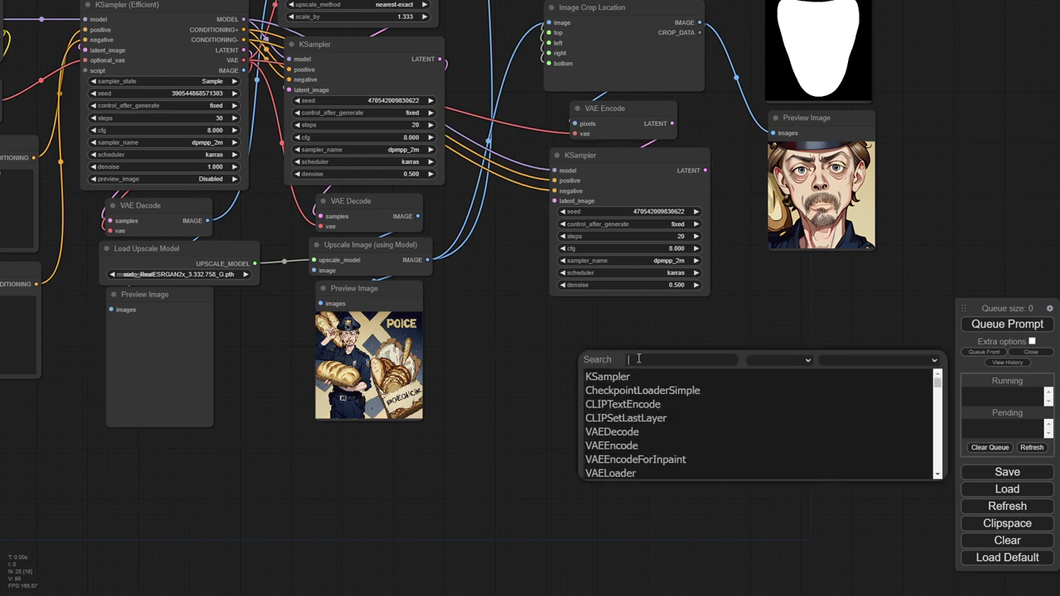
pyautogui.doubleClick(640, 352)
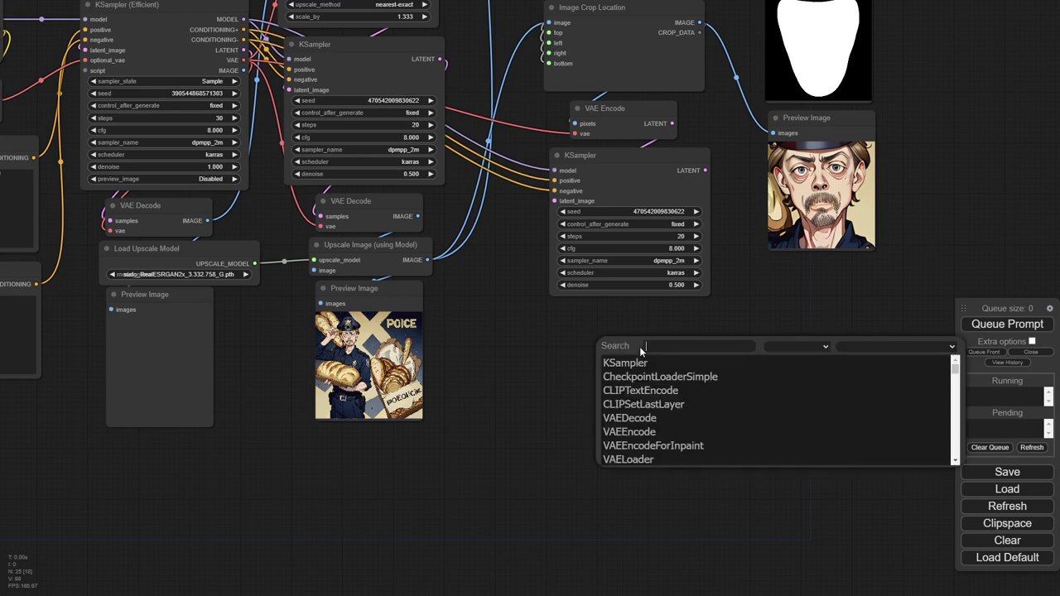
pyautogui.write('vaed')
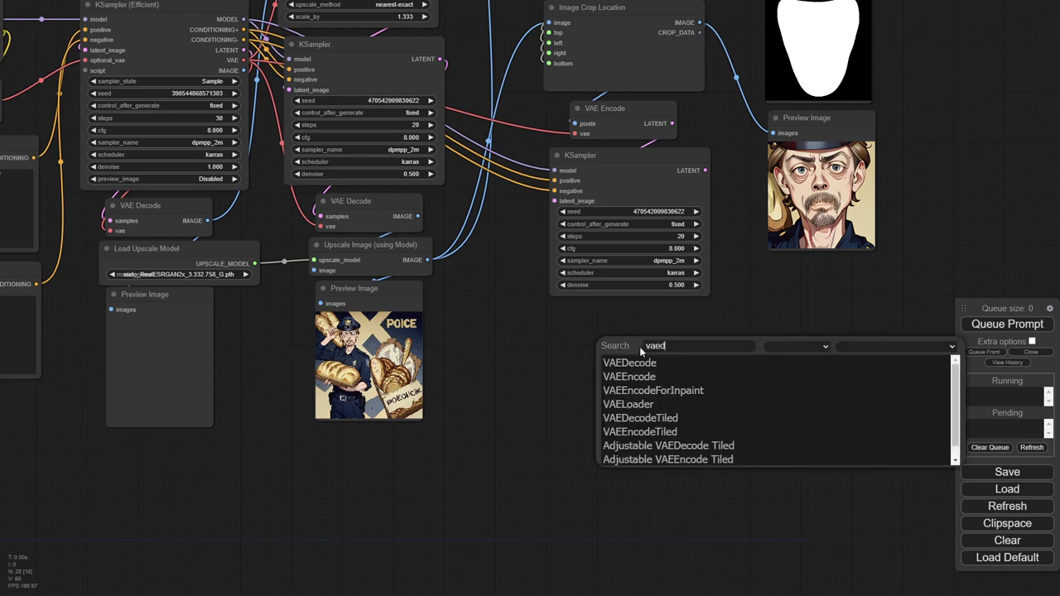
pyautogui.write('ecod')
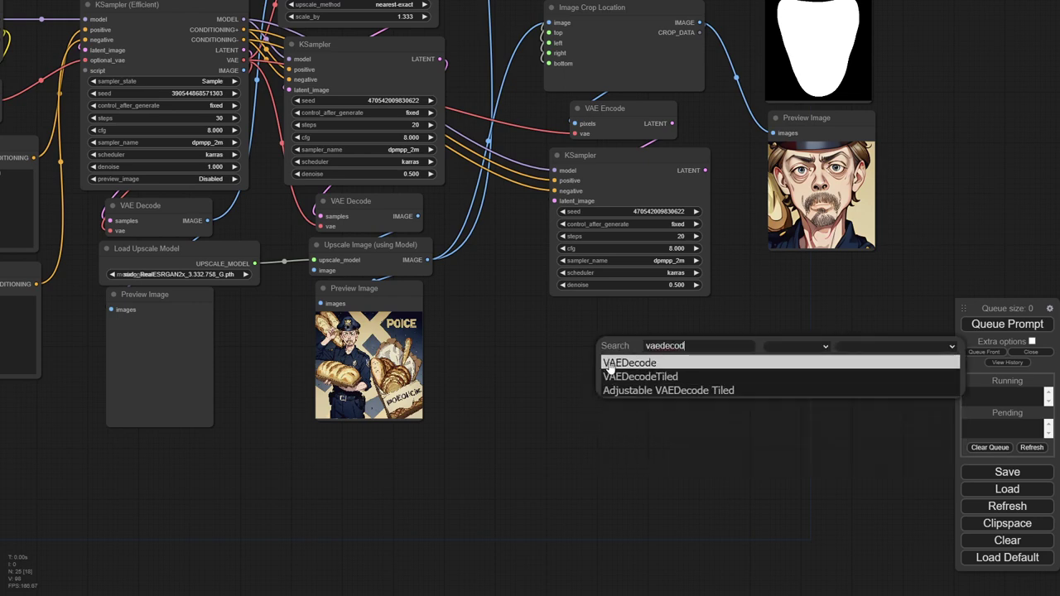
pyautogui.click(608, 370)
pyautogui.moveTo(653, 352); pyautogui.dragTo(708, 170)
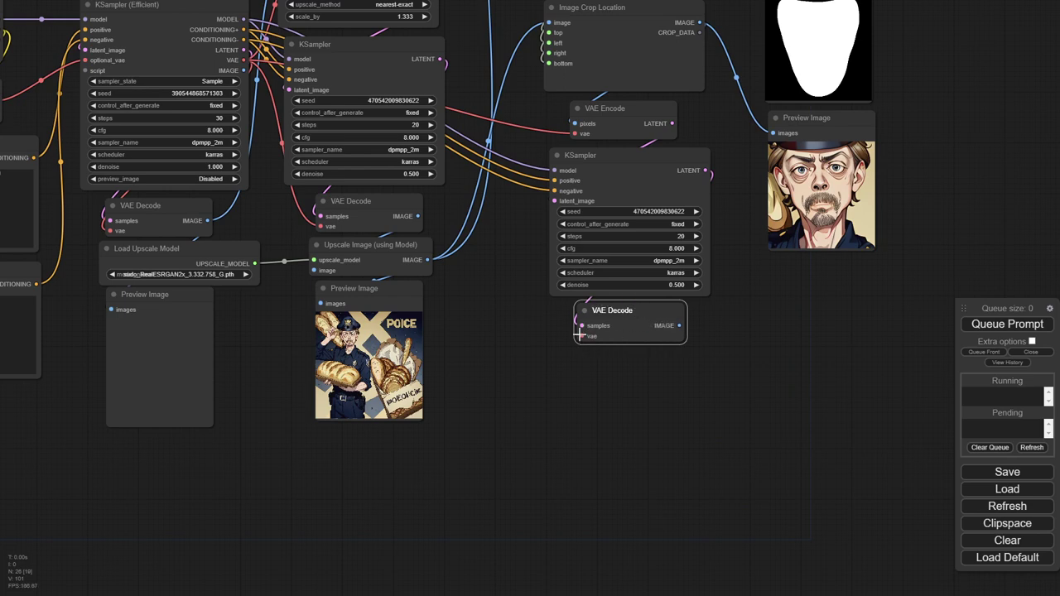
pyautogui.moveTo(583, 335); pyautogui.dragTo(243, 60)
# Step: Place a Preview Image node beneath the cropped face preview, feed it the new VAE Decode's IMAGE output, and queue the prompt
pyautogui.scroll(-7, 569, 373)
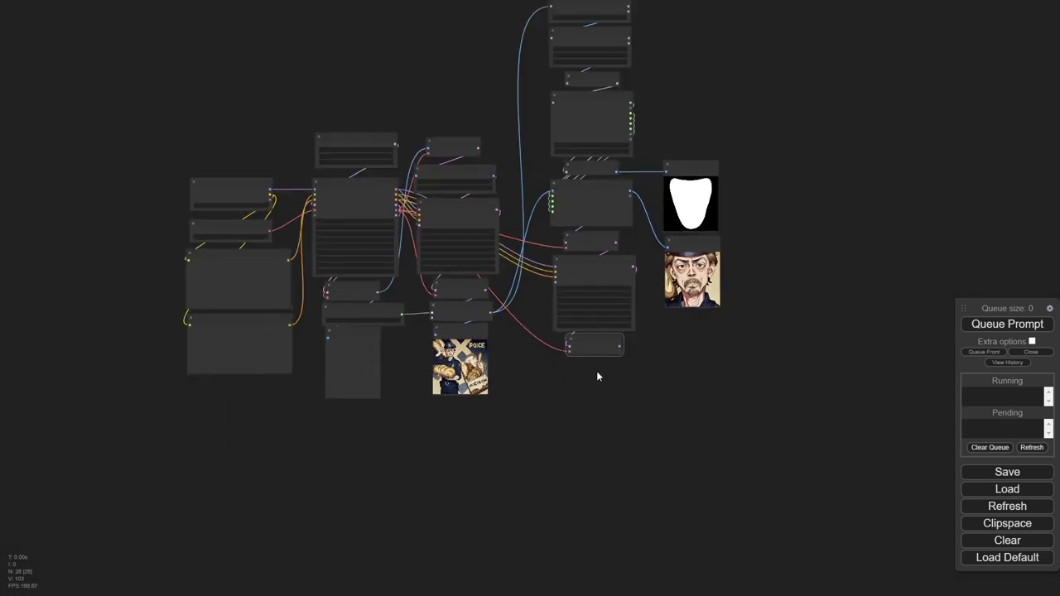
pyautogui.scroll(6, 685, 351)
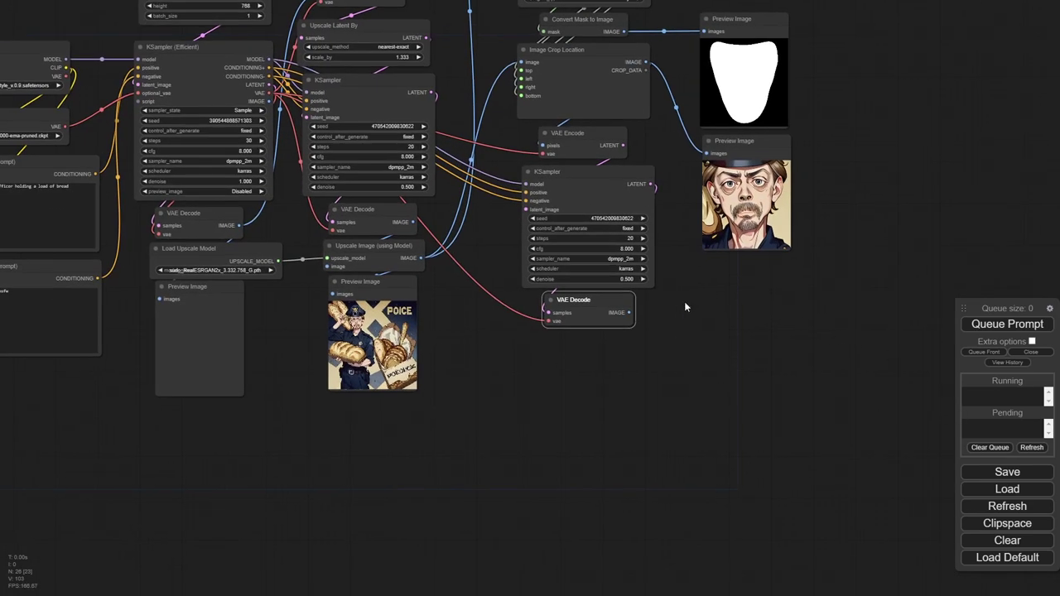
pyautogui.scroll(5, 561, 316)
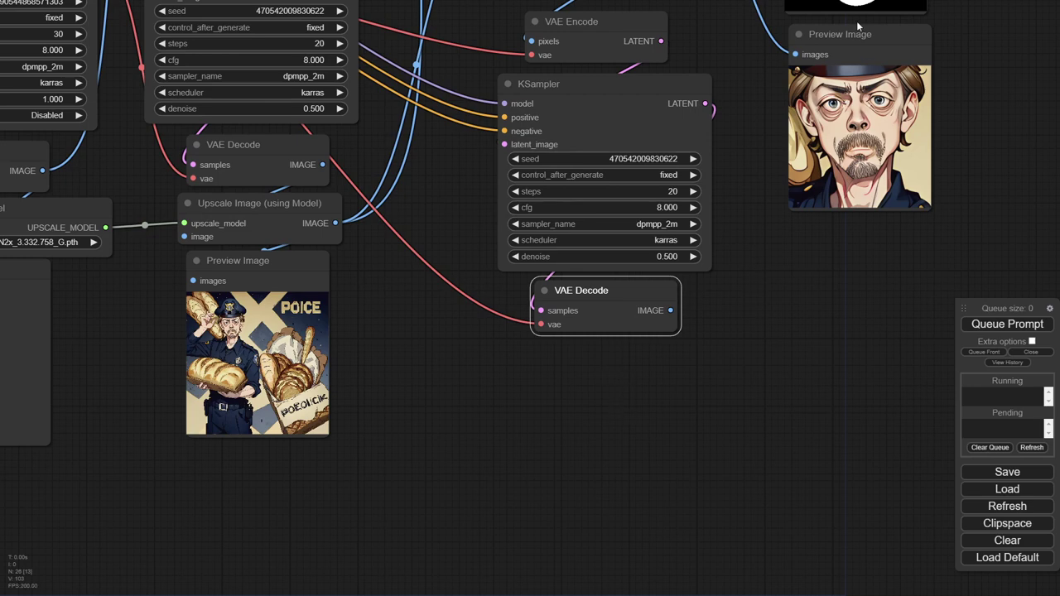
pyautogui.moveTo(858, 27); pyautogui.dragTo(848, 234)
pyautogui.moveTo(793, 257); pyautogui.dragTo(670, 310)
pyautogui.scroll(-6, 647, 420)
pyautogui.click(1008, 324)
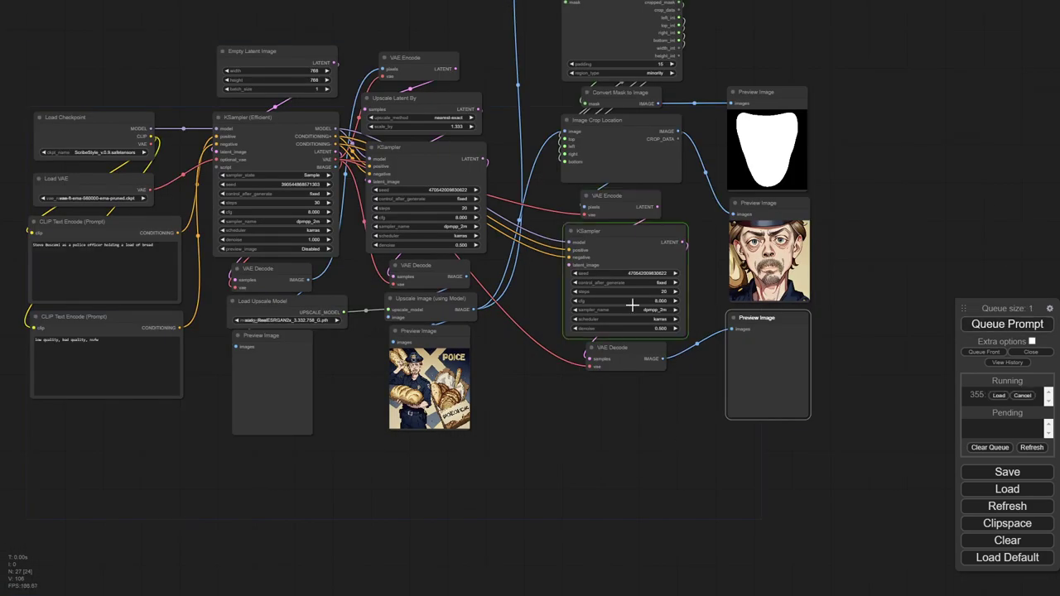
# Step: Examine the resampled face in the new Preview Image node and compare it with the cropped original above
pyautogui.scroll(5, 650, 410)
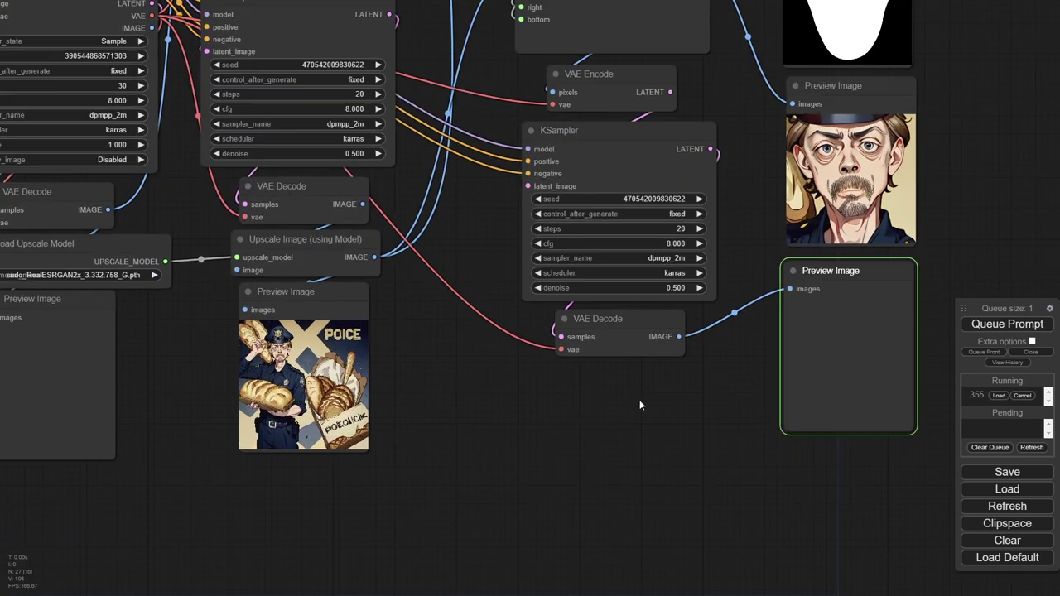
pyautogui.scroll(2, 639, 405)
pyautogui.moveTo(721, 402); pyautogui.dragTo(571, 377)
pyautogui.scroll(10, 658, 331)
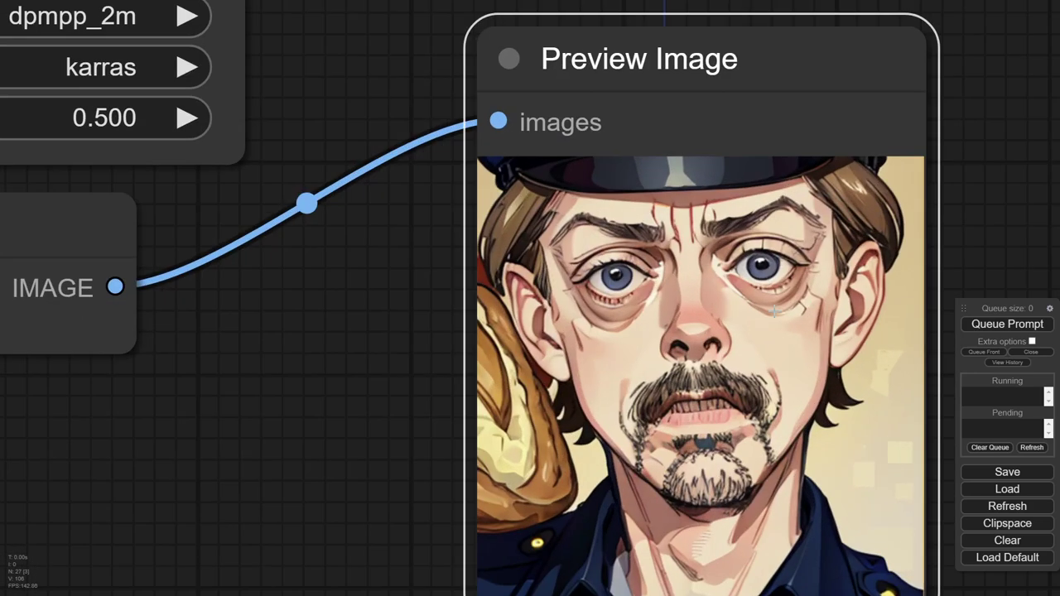
pyautogui.scroll(-10, 761, 324)
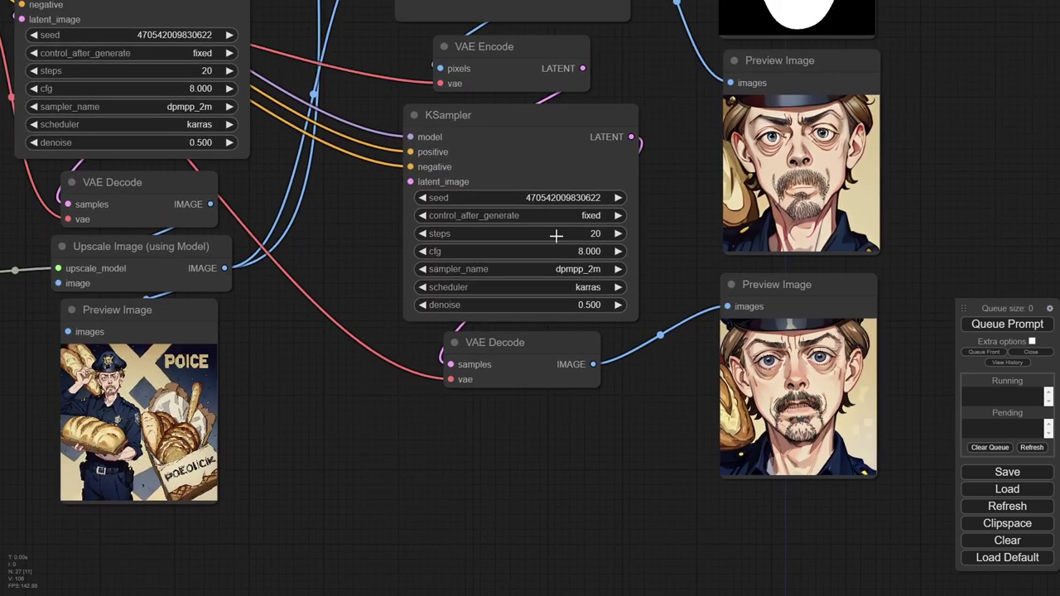
pyautogui.moveTo(527, 202); pyautogui.dragTo(592, 204)
pyautogui.click(588, 217)
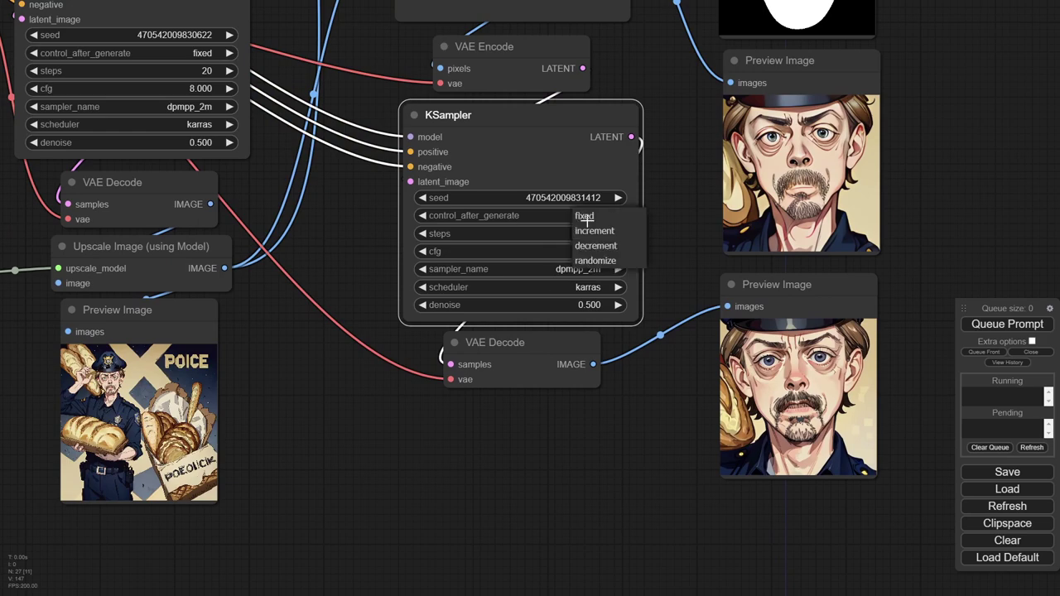
pyautogui.click(606, 424)
pyautogui.scroll(-4, 576, 456)
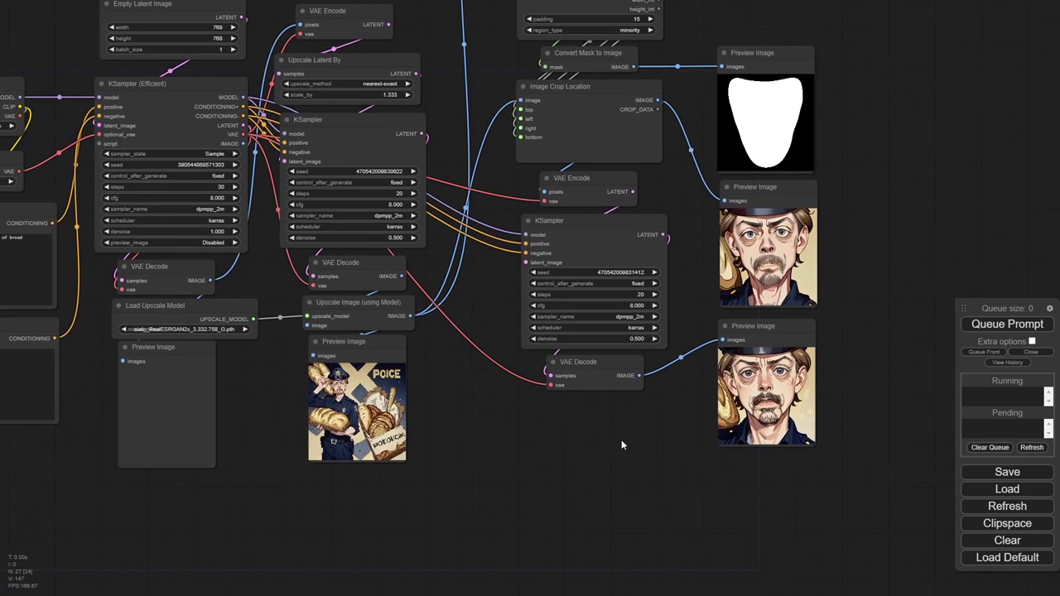
pyautogui.click(985, 324)
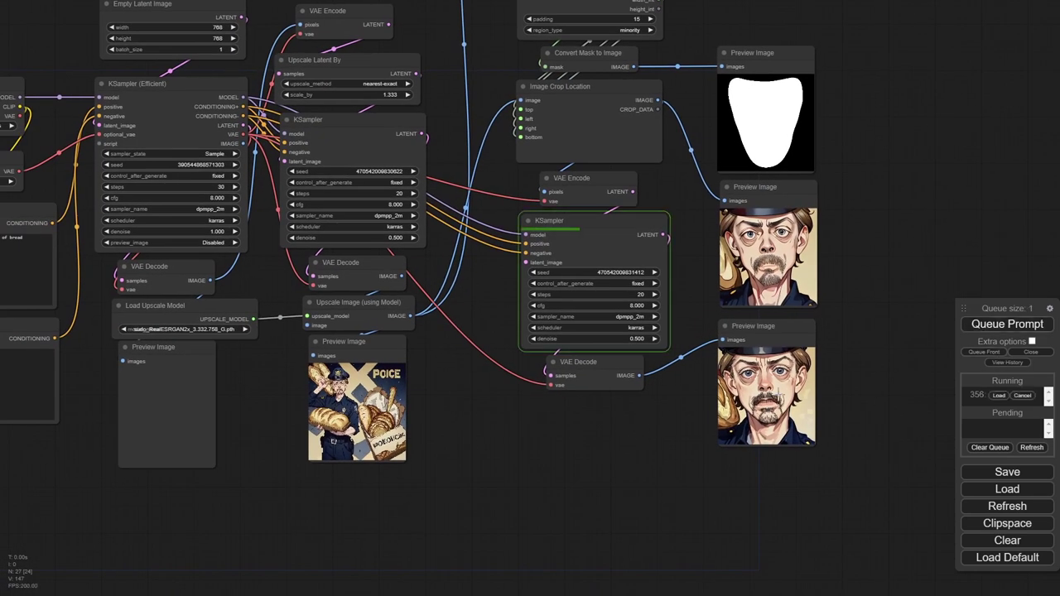
# Step: Examine the newly resampled face in the lower Preview Image node and compare it with the cropped original above
pyautogui.scroll(1, 816, 393)
pyautogui.scroll(12, 779, 393)
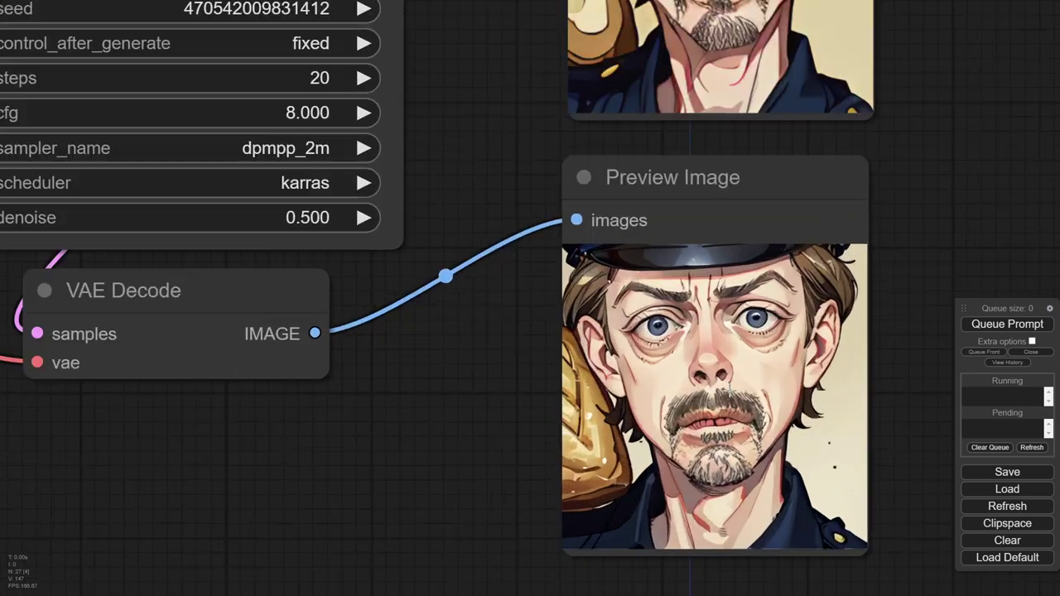
pyautogui.scroll(5, 729, 388)
pyautogui.scroll(-10, 728, 394)
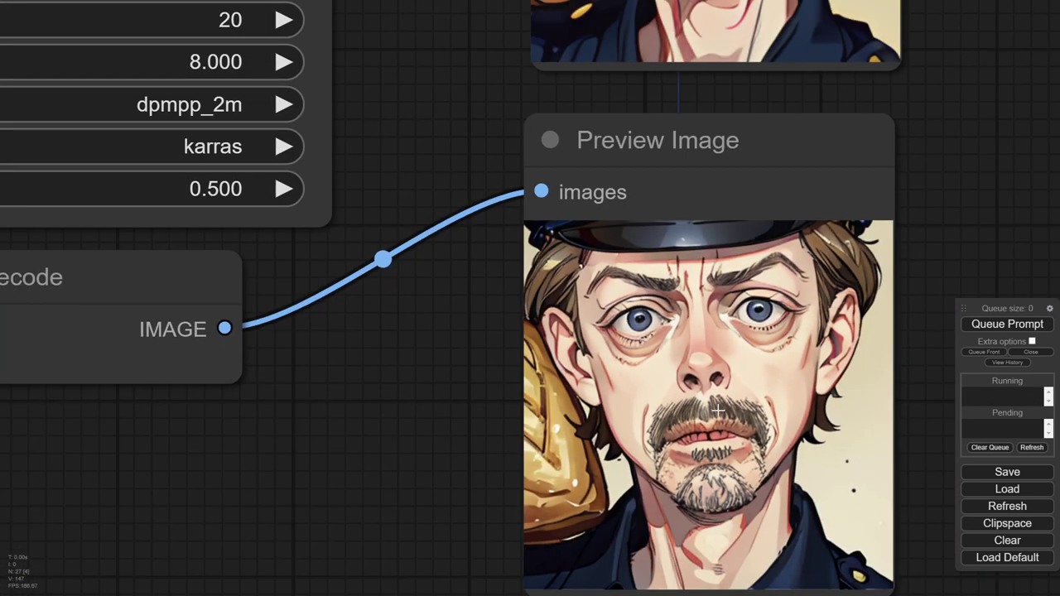
pyautogui.scroll(-4, 713, 402)
pyautogui.scroll(3, 687, 385)
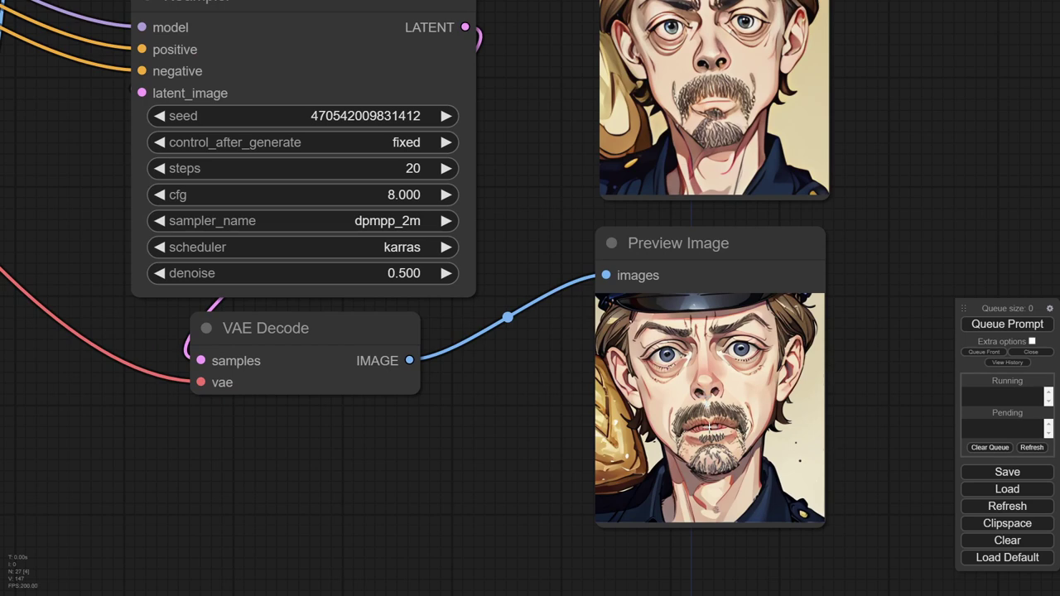
pyautogui.scroll(4, 710, 427)
pyautogui.scroll(-5, 703, 405)
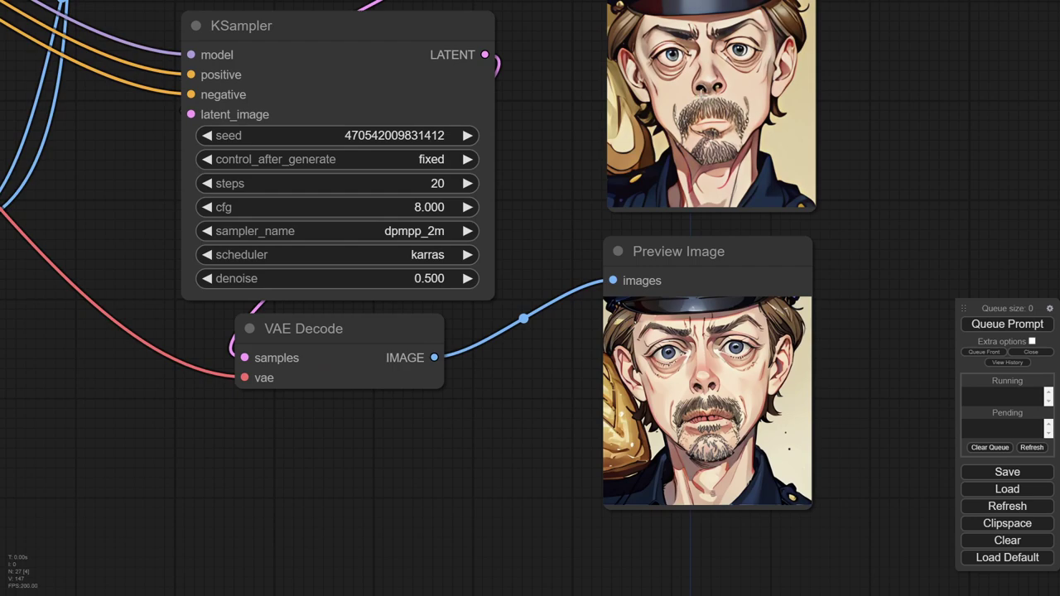
pyautogui.scroll(1, 738, 83)
pyautogui.scroll(5, 694, 501)
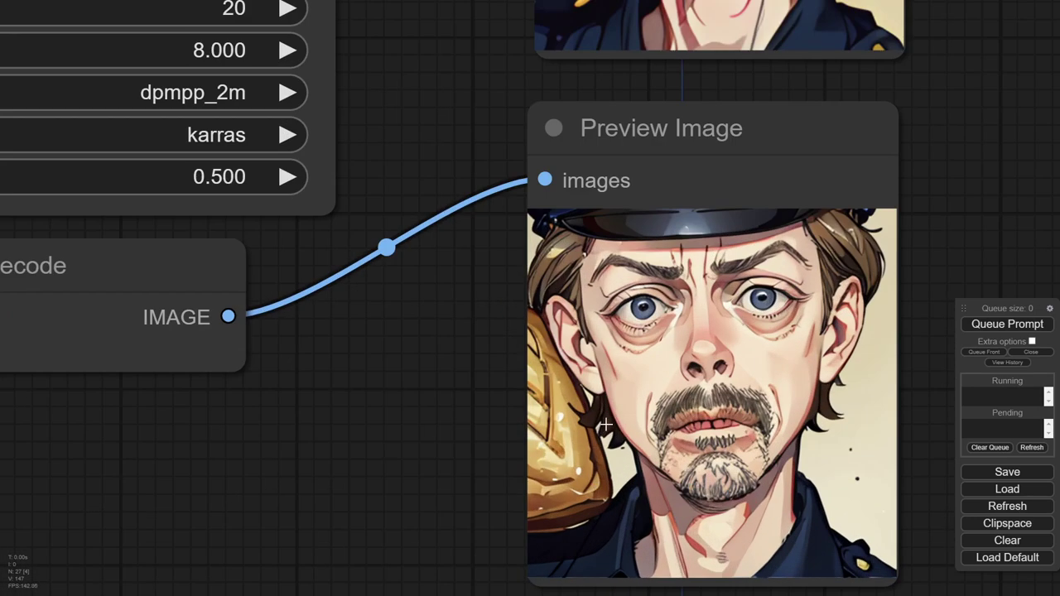
pyautogui.scroll(-2, 602, 424)
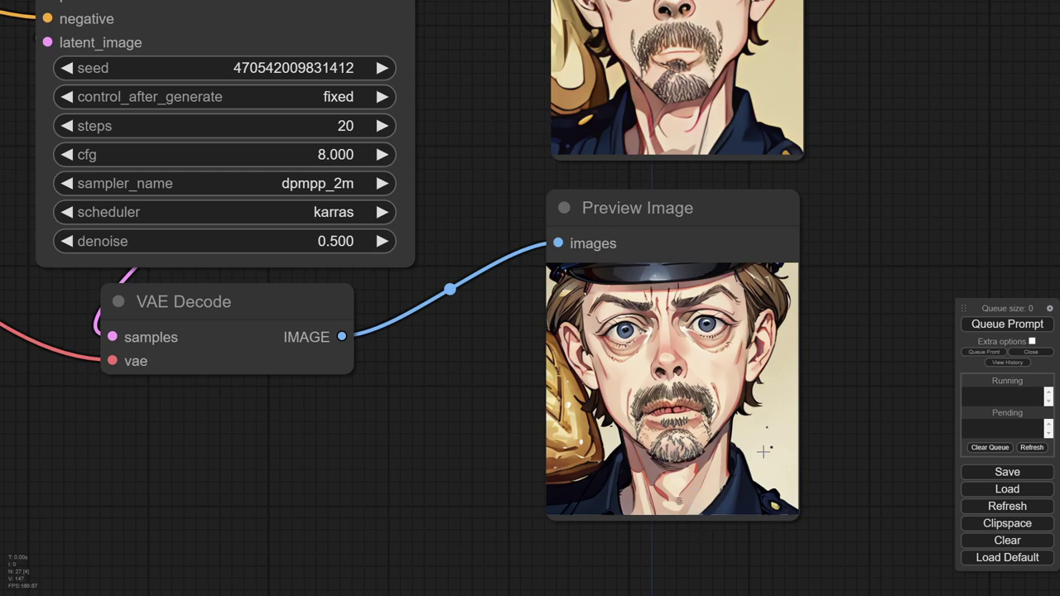
pyautogui.scroll(-3, 707, 220)
pyautogui.moveTo(877, 212); pyautogui.dragTo(876, 259)
pyautogui.scroll(-3, 590, 414)
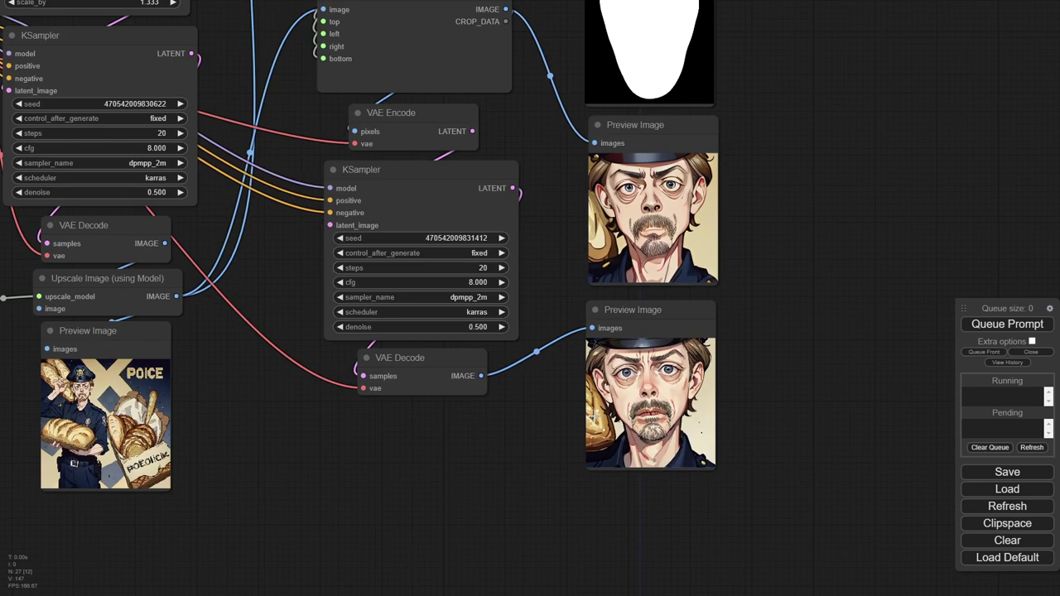
pyautogui.scroll(-5, 630, 379)
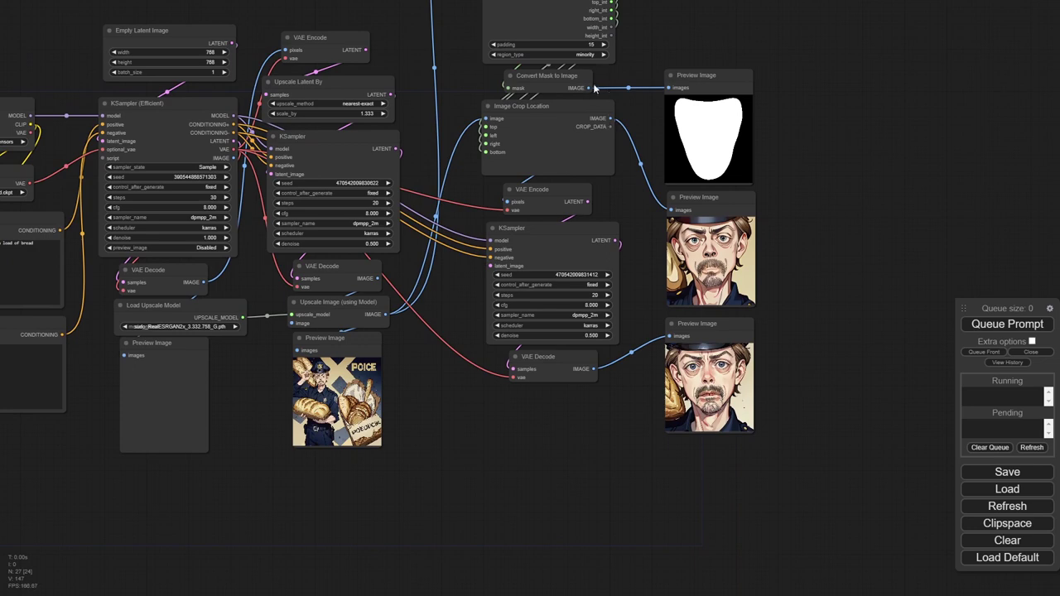
# Step: Move the whole group of face masking, cropping and resampling nodes upward to free space beneath its VAE Decode
pyautogui.scroll(-5, 464, 151)
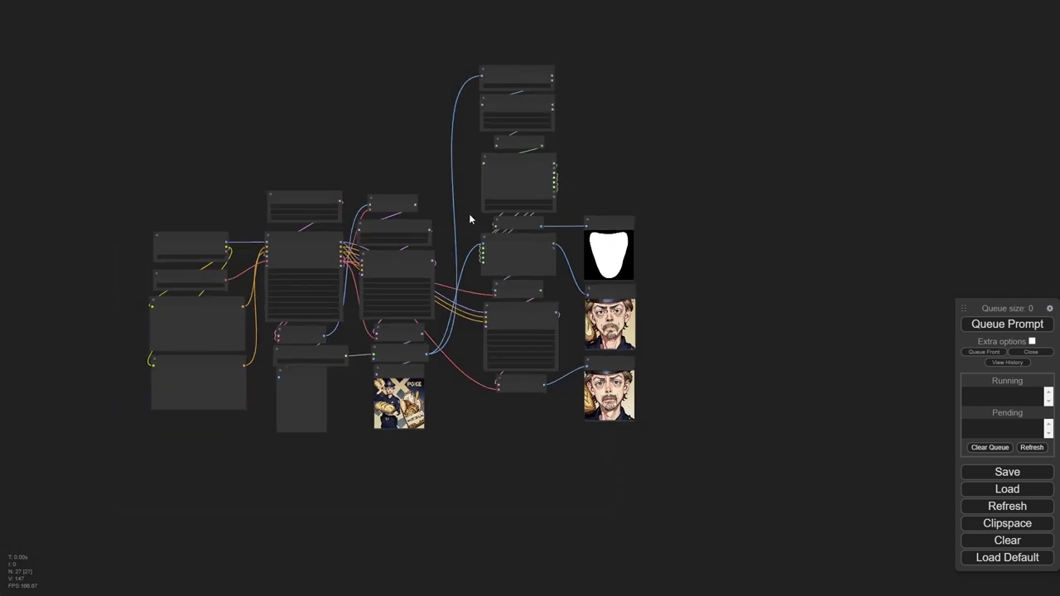
pyautogui.moveTo(464, 42); pyautogui.dragTo(665, 433)
pyautogui.moveTo(539, 175); pyautogui.dragTo(544, 120)
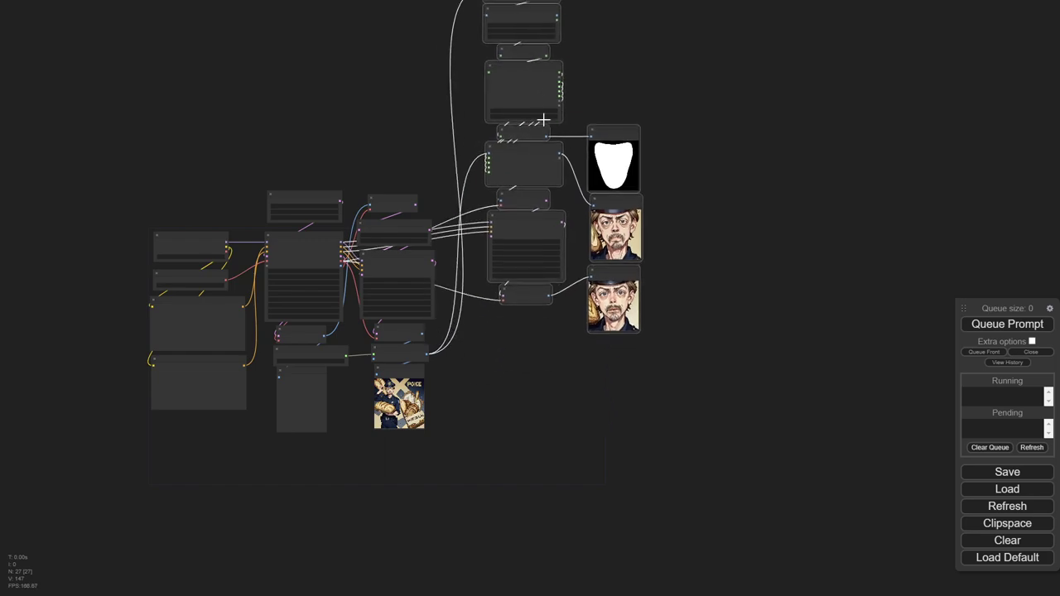
pyautogui.scroll(7, 531, 361)
pyautogui.moveTo(532, 345); pyautogui.dragTo(555, 289)
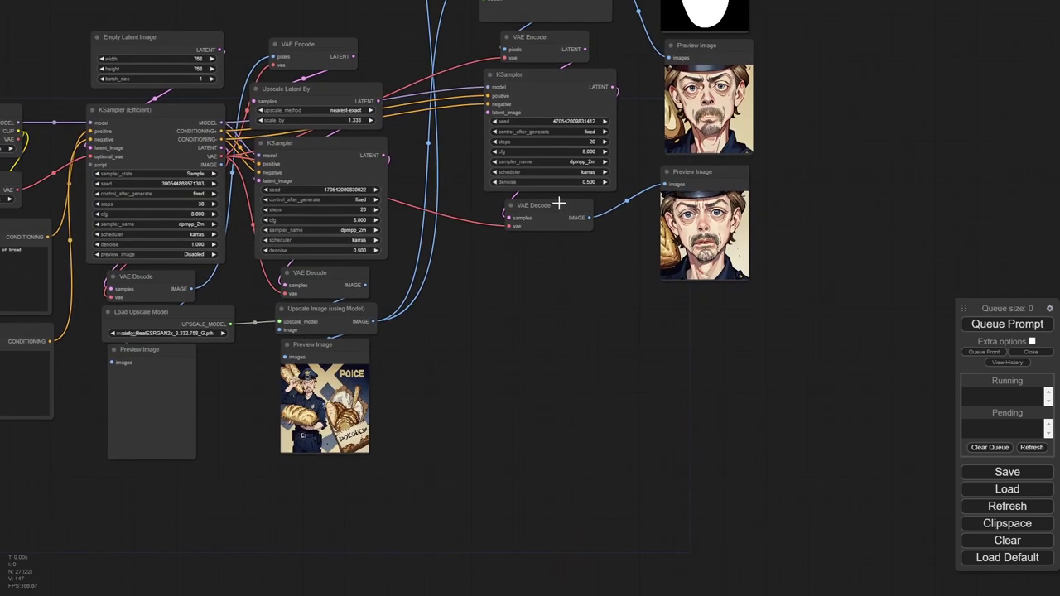
# Step: Add an Image Paste Crop by Location node beneath the face VAE Decode node
pyautogui.scroll(4, 559, 203)
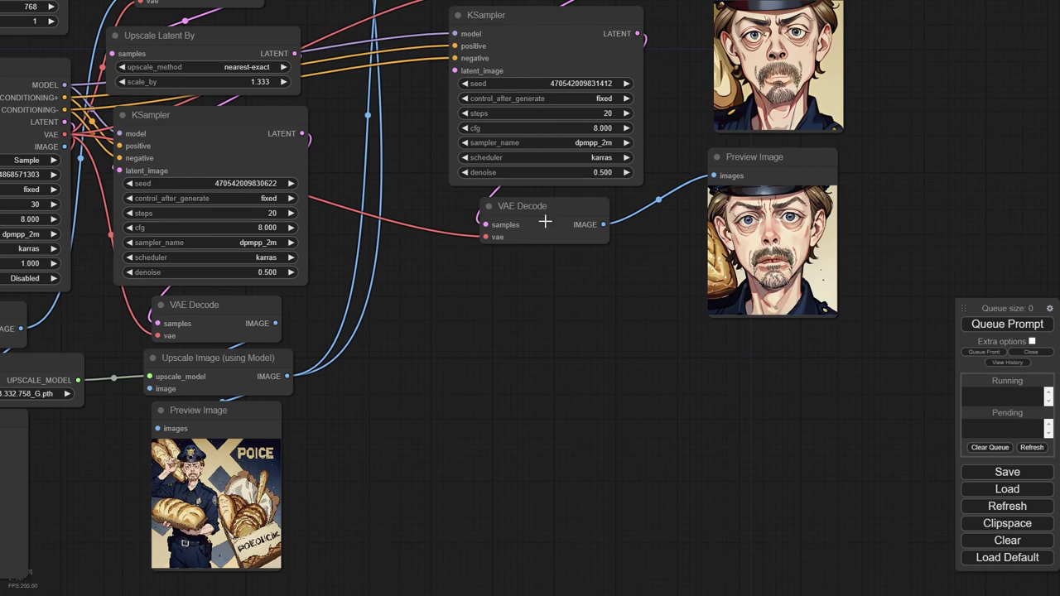
pyautogui.doubleClick(502, 284)
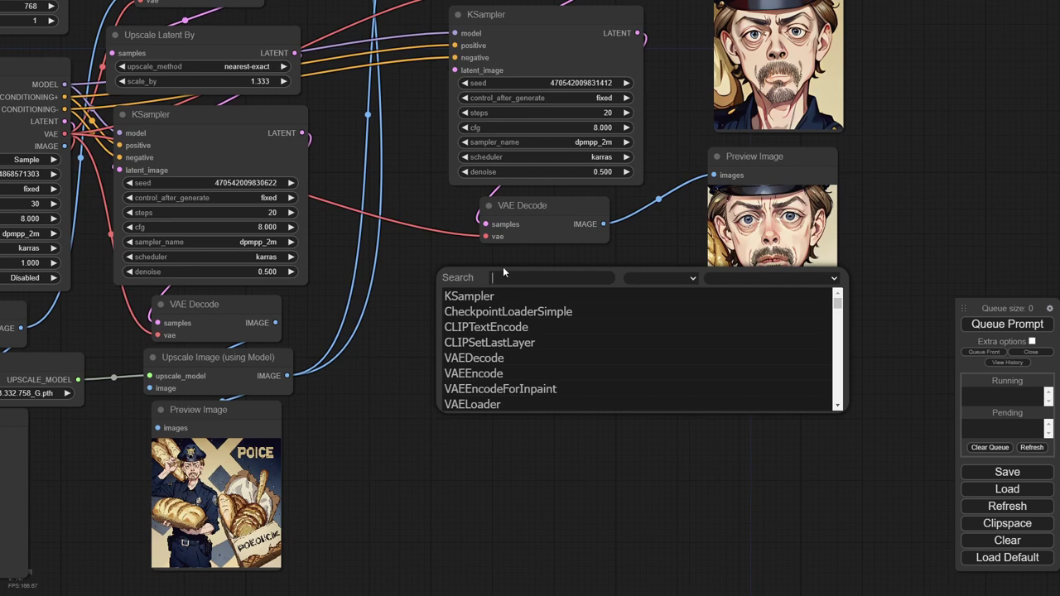
pyautogui.write('image')
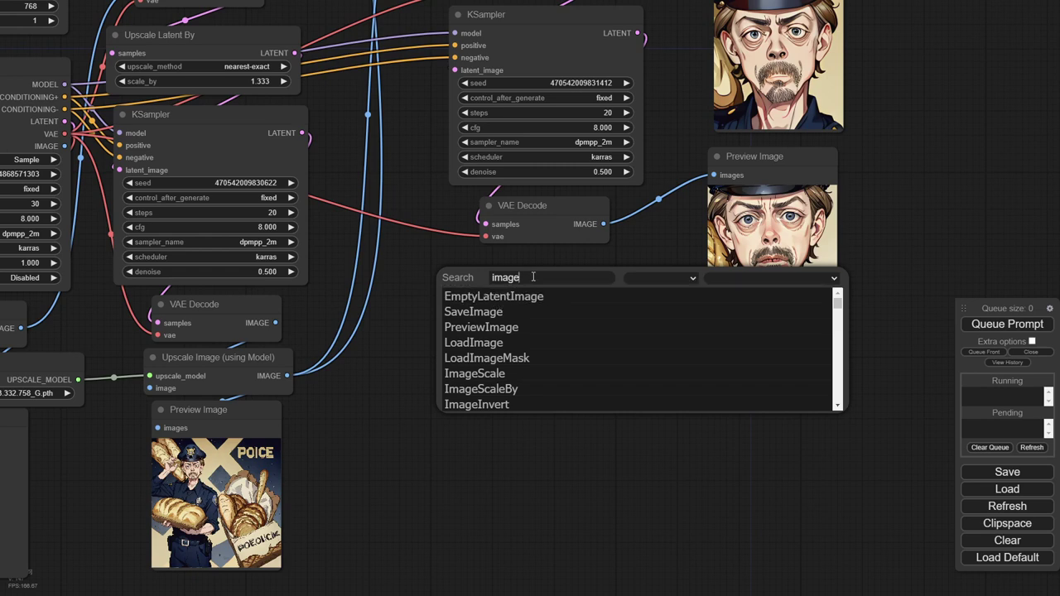
pyautogui.write('paste')
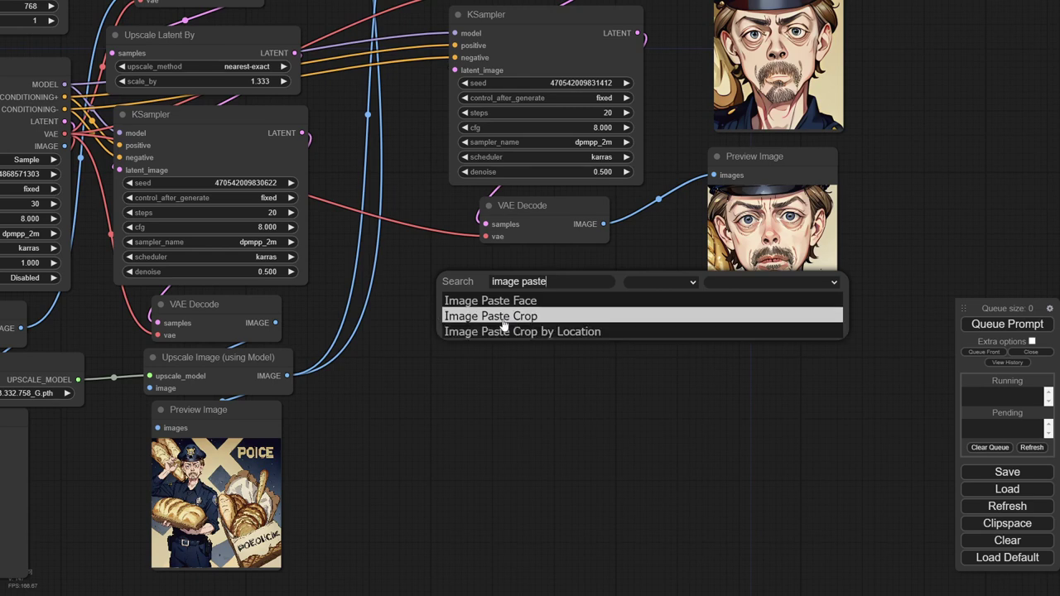
pyautogui.click(502, 332)
pyautogui.moveTo(574, 282); pyautogui.dragTo(520, 277)
# Step: Convert the top, left, right and bottom widgets of Image Paste Crop by Location to inputs
pyautogui.scroll(-5, 561, 192)
pyautogui.scroll(3, 499, 348)
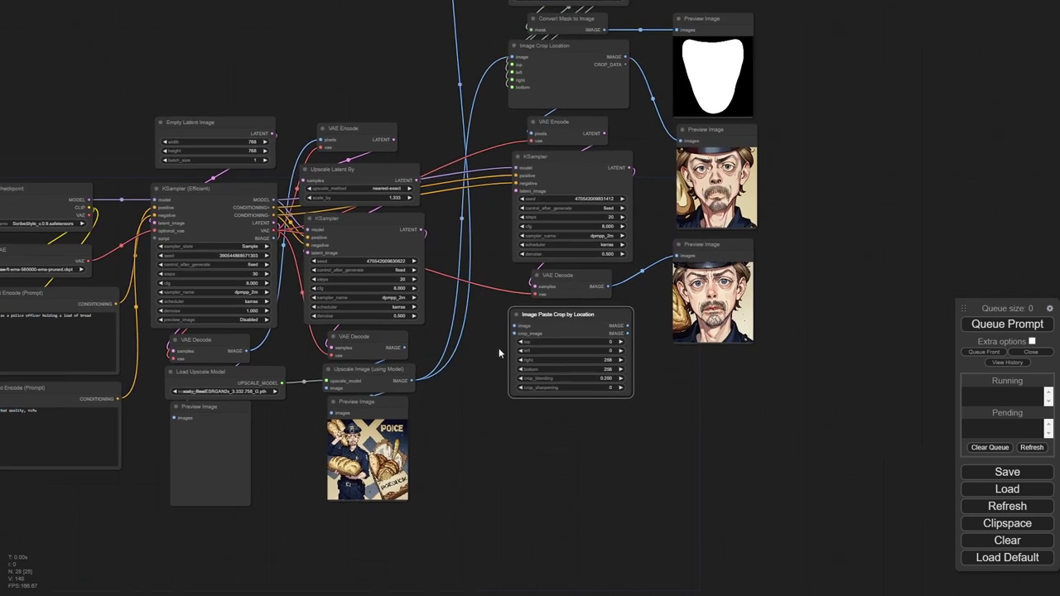
pyautogui.scroll(2, 507, 343)
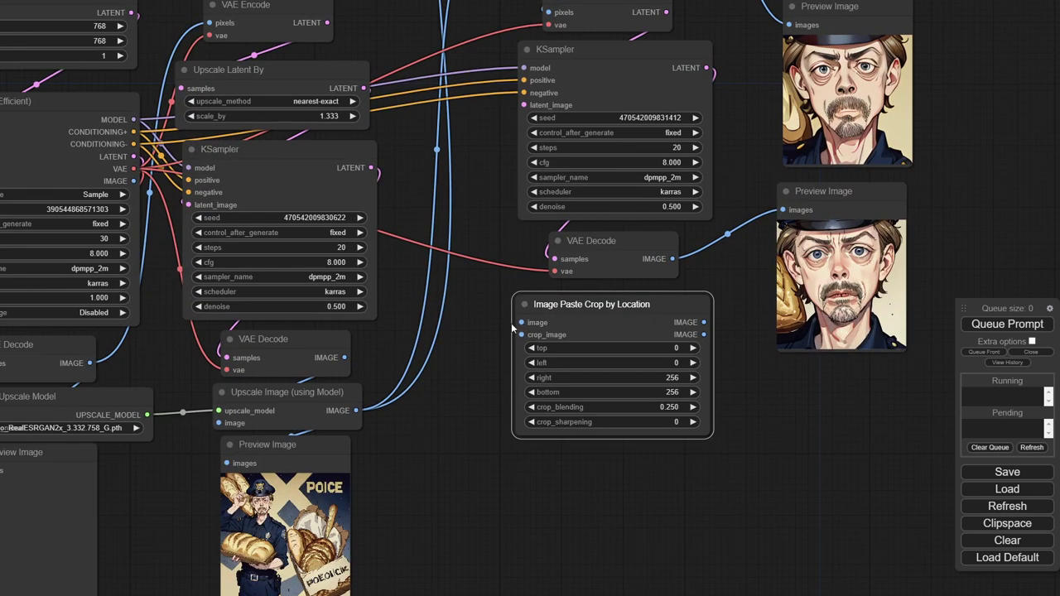
pyautogui.scroll(-3, 488, 351)
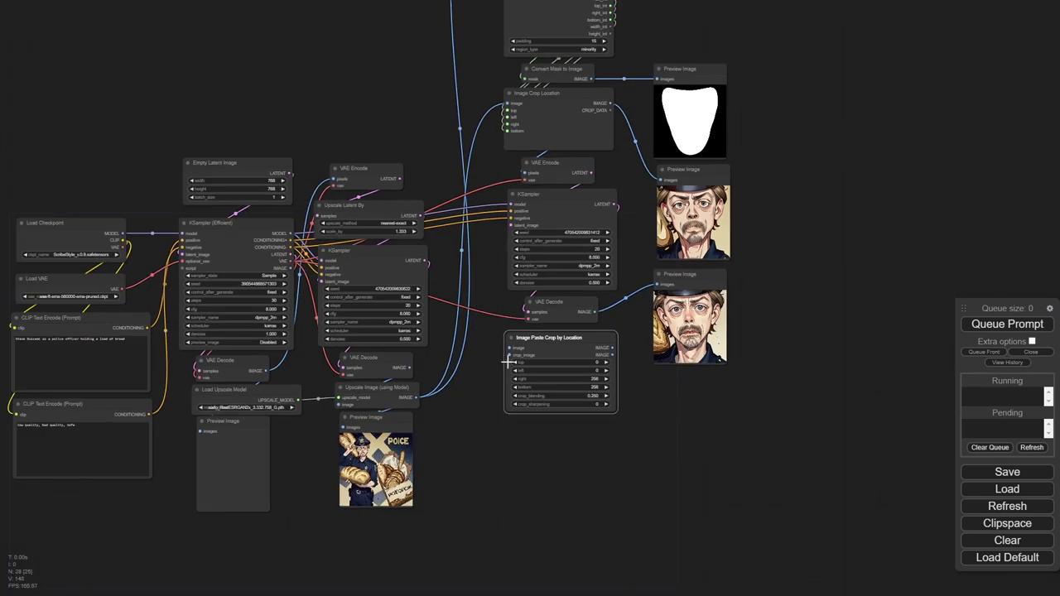
pyautogui.rightClick(512, 354)
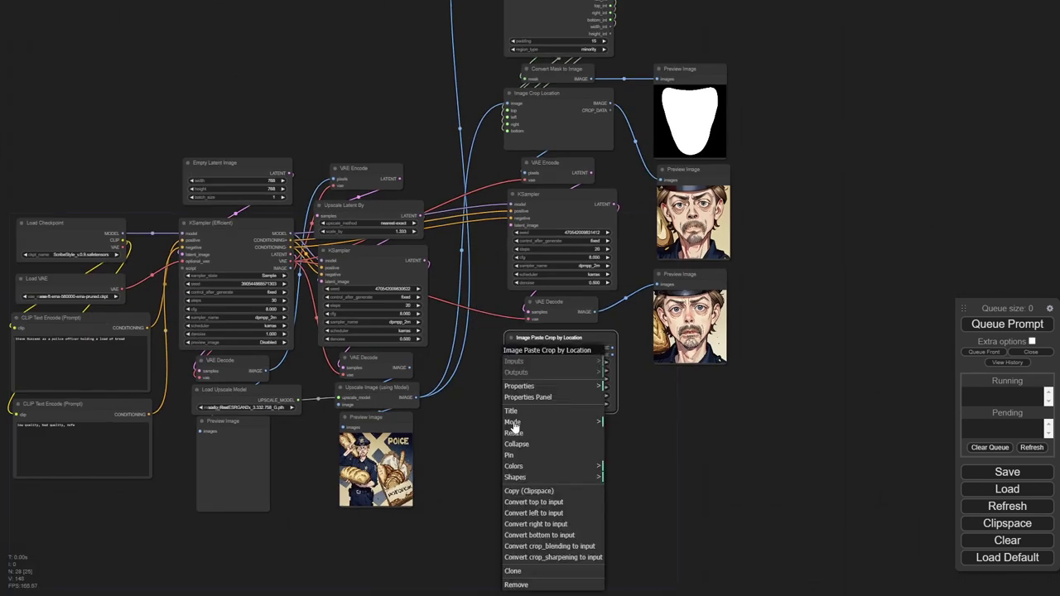
pyautogui.click(527, 503)
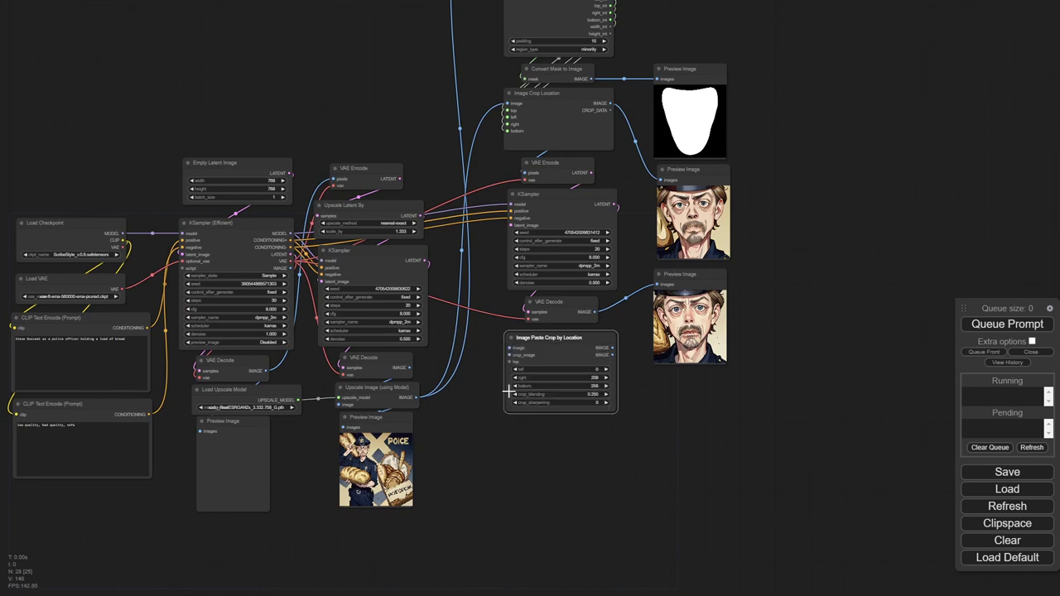
pyautogui.rightClick(509, 384)
pyautogui.click(534, 513)
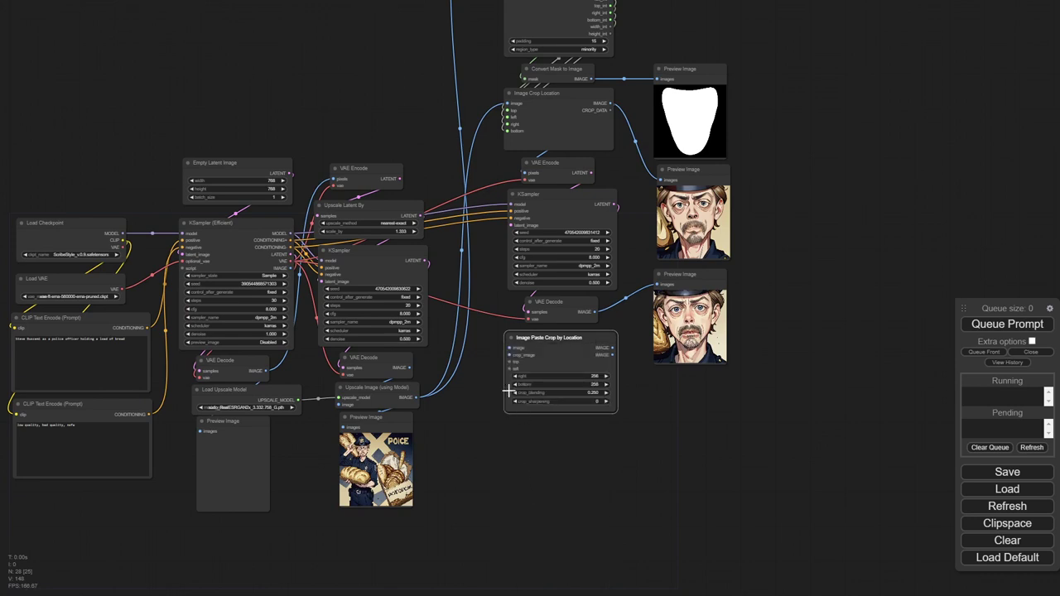
pyautogui.rightClick(509, 388)
pyautogui.click(534, 501)
pyautogui.rightClick(511, 391)
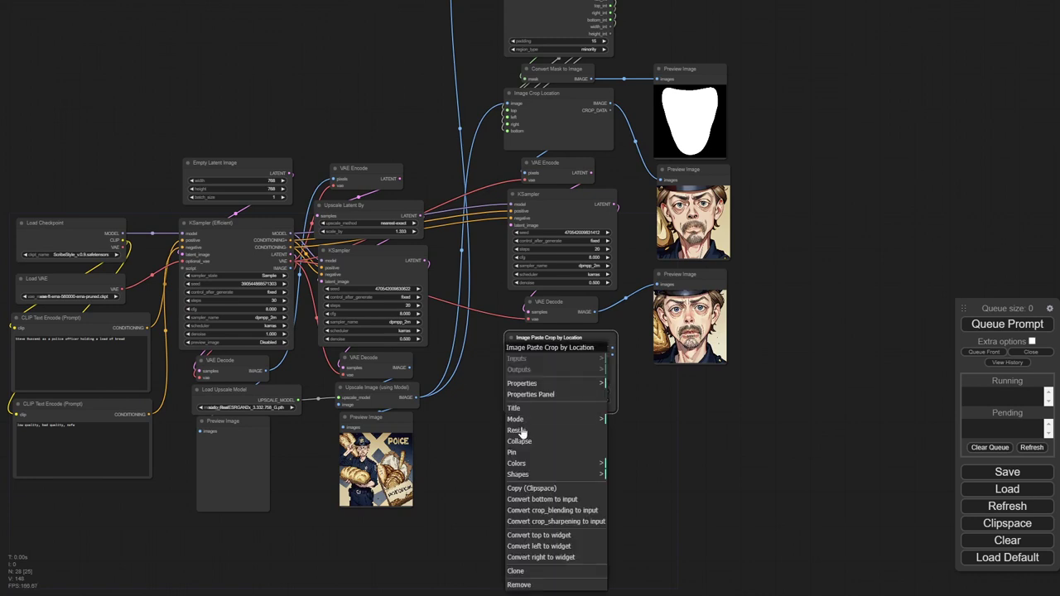
pyautogui.click(532, 501)
# Step: Feed the top, left, right and bottom inputs of Image Paste Crop by Location from the matching Mask Crop Region integer outputs
pyautogui.scroll(-1, 501, 370)
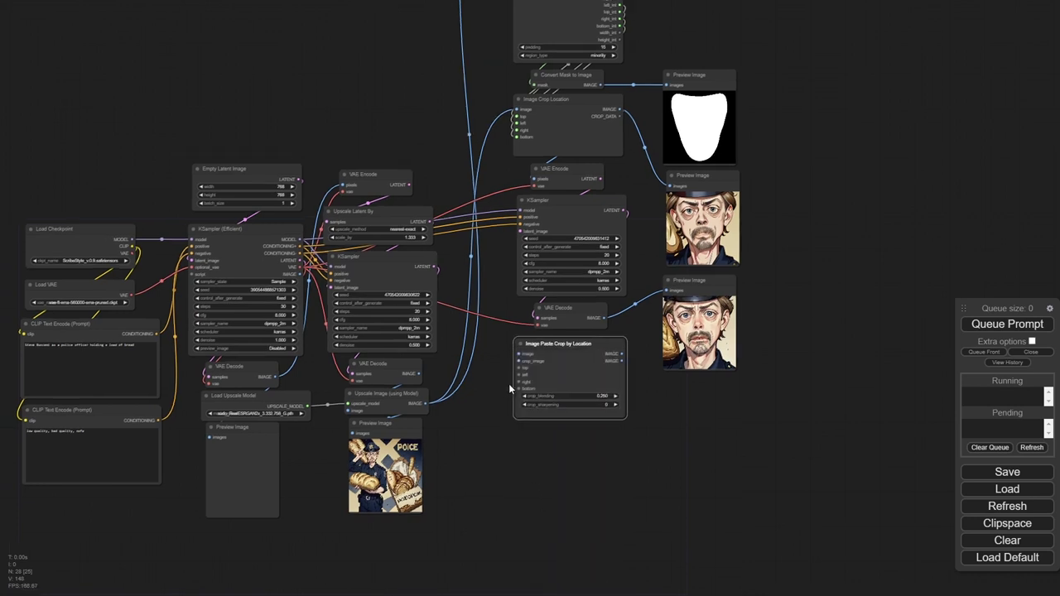
pyautogui.moveTo(509, 384); pyautogui.dragTo(528, 469)
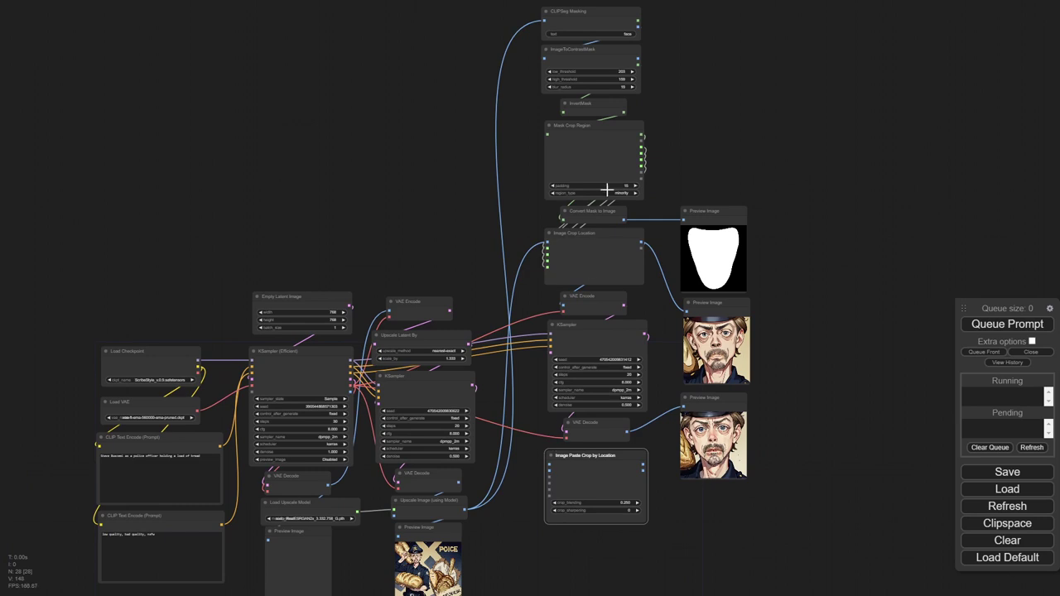
pyautogui.scroll(2, 607, 190)
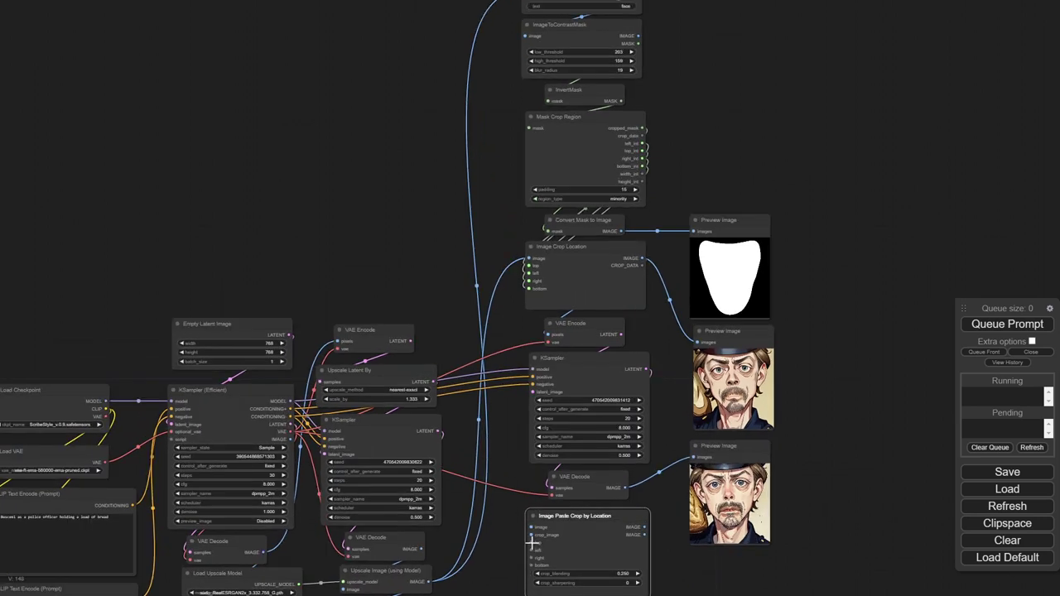
pyautogui.moveTo(532, 543); pyautogui.dragTo(644, 151)
pyautogui.moveTo(531, 550); pyautogui.dragTo(643, 158)
pyautogui.moveTo(531, 557); pyautogui.dragTo(644, 158)
pyautogui.moveTo(532, 566); pyautogui.dragTo(644, 166)
# Step: Feed crop_image from the face VAE Decode's IMAGE output and image from Upscale Image (using Model)'s IMAGE output
pyautogui.scroll(-3, 566, 510)
pyautogui.moveTo(566, 509); pyautogui.dragTo(527, 421)
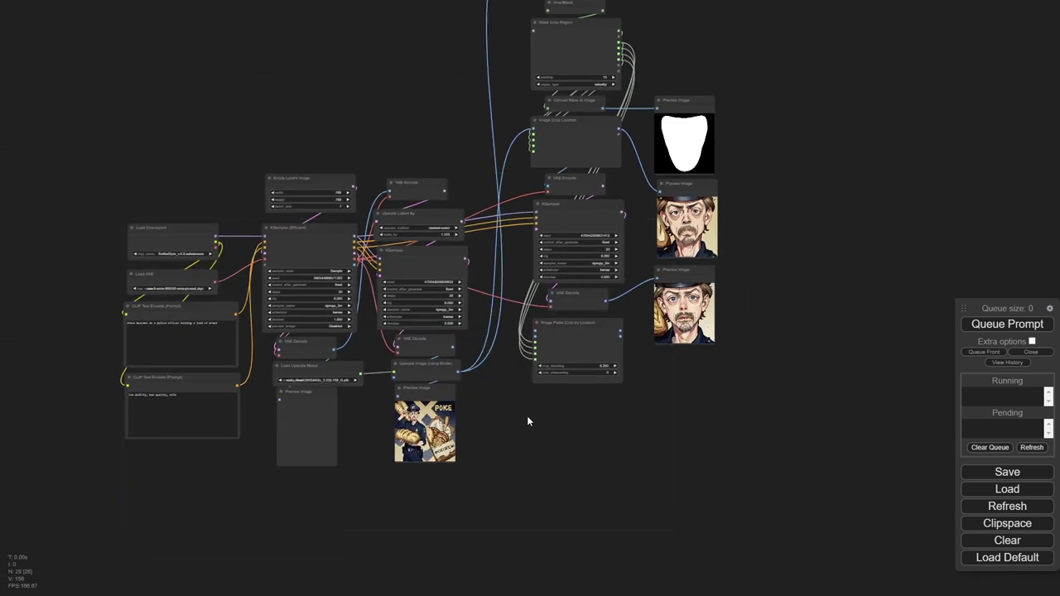
pyautogui.scroll(5, 527, 416)
pyautogui.moveTo(497, 374); pyautogui.dragTo(456, 419)
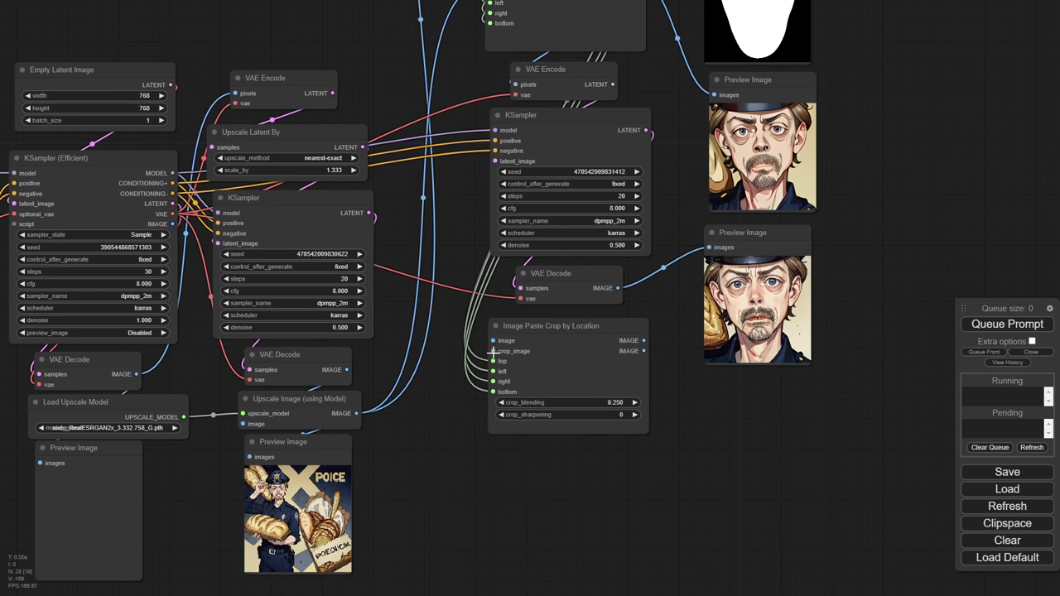
pyautogui.moveTo(493, 351); pyautogui.dragTo(616, 287)
pyautogui.moveTo(494, 341); pyautogui.dragTo(357, 415)
# Step: Attach a Preview Image node to each IMAGE output of Image Paste Crop by Location and queue the prompt
pyautogui.moveTo(613, 493); pyautogui.dragTo(591, 382)
pyautogui.scroll(-3, 591, 381)
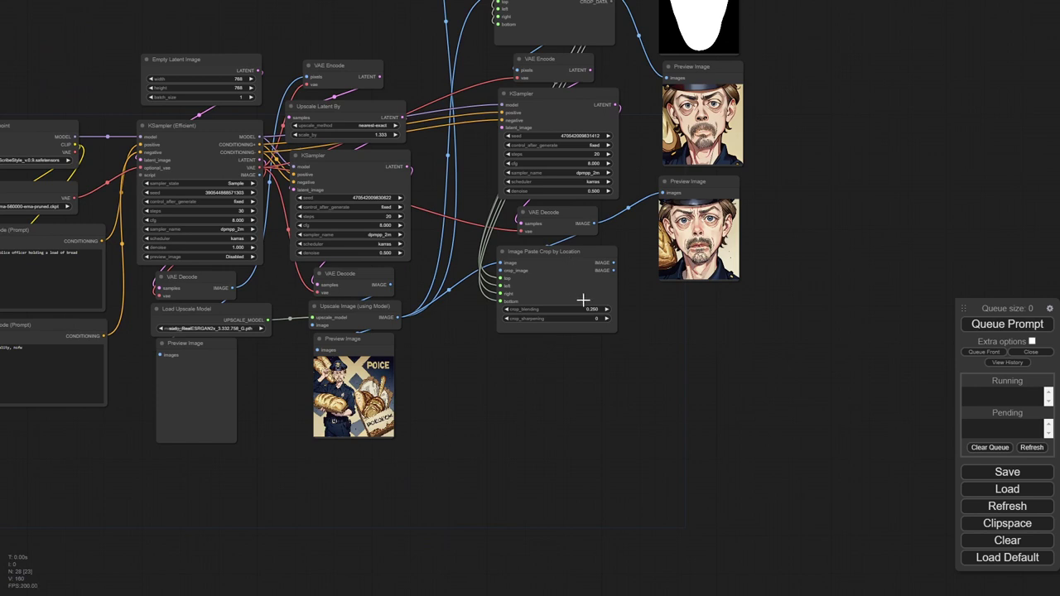
pyautogui.moveTo(684, 195); pyautogui.dragTo(614, 263)
pyautogui.moveTo(684, 187); pyautogui.dragTo(614, 272)
pyautogui.click(984, 326)
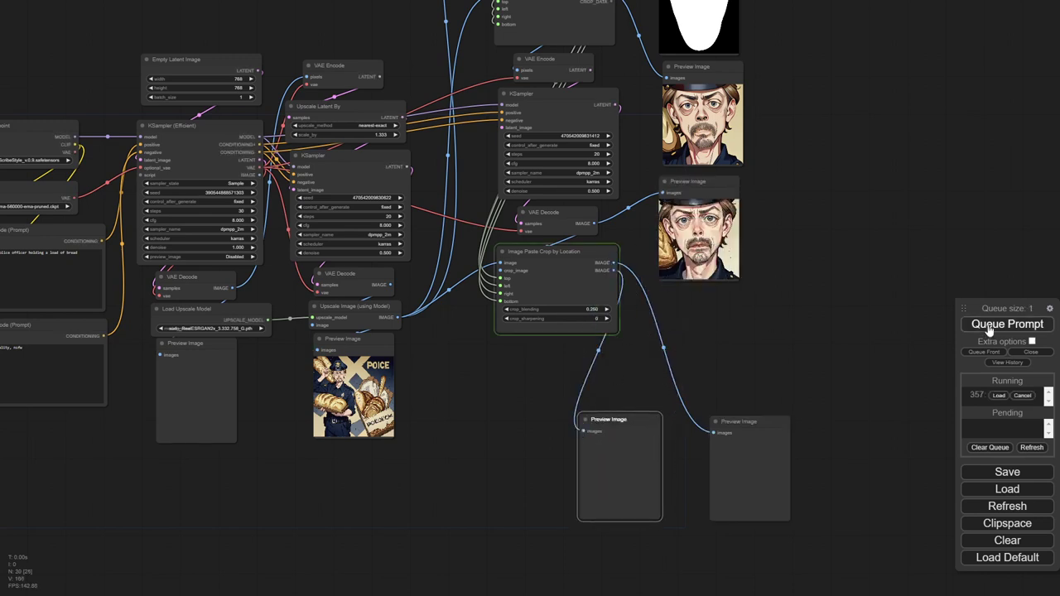
# Step: Examine the paste mask and the recomposited full image in the two new Preview Image nodes
pyautogui.moveTo(771, 386); pyautogui.dragTo(743, 286)
pyautogui.scroll(6, 605, 361)
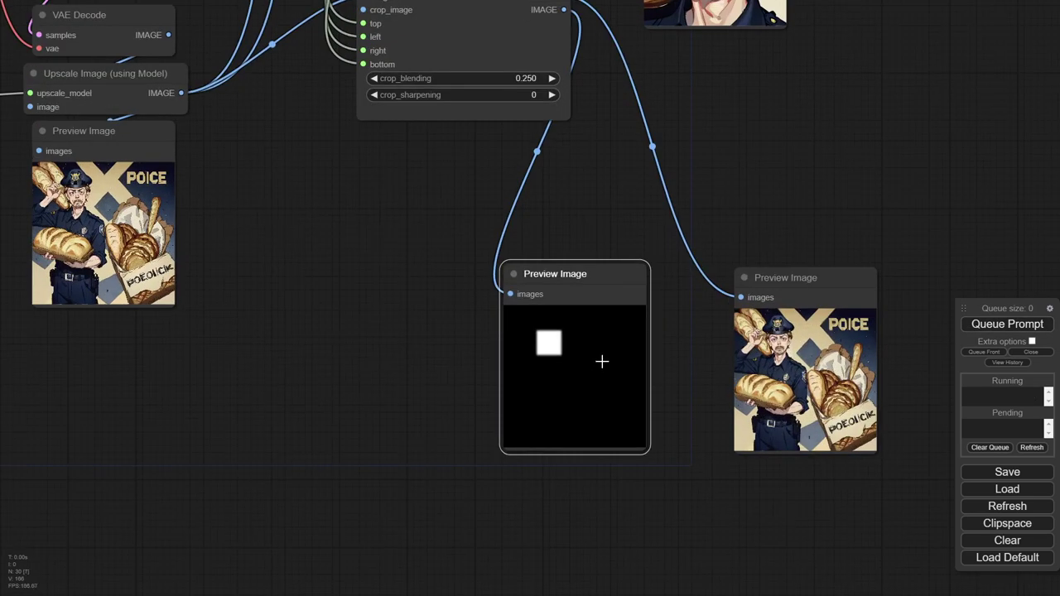
pyautogui.moveTo(691, 421); pyautogui.dragTo(564, 381)
pyautogui.scroll(4, 372, 326)
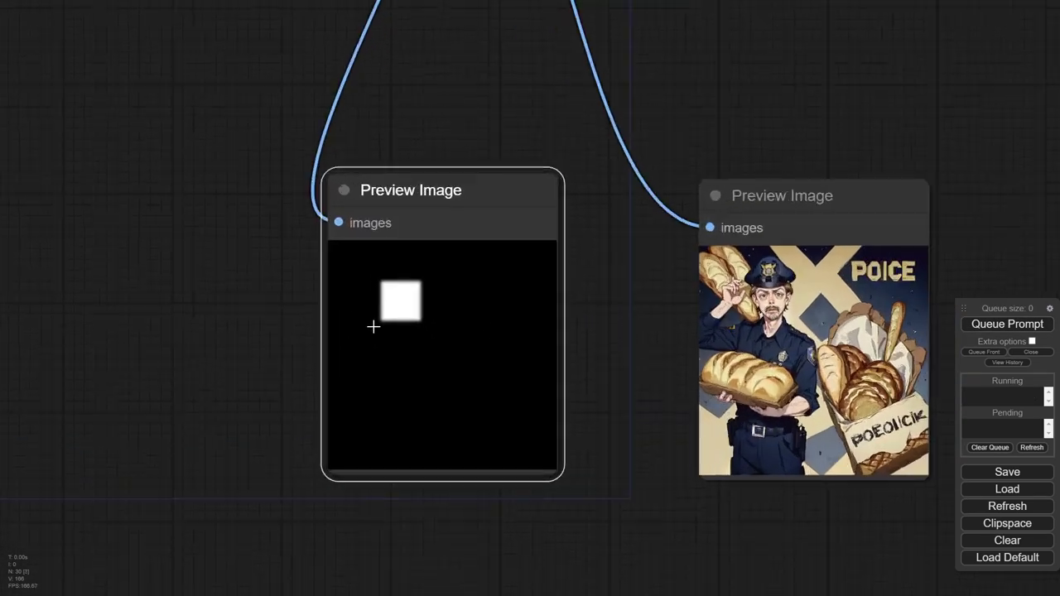
pyautogui.moveTo(664, 343); pyautogui.dragTo(515, 327)
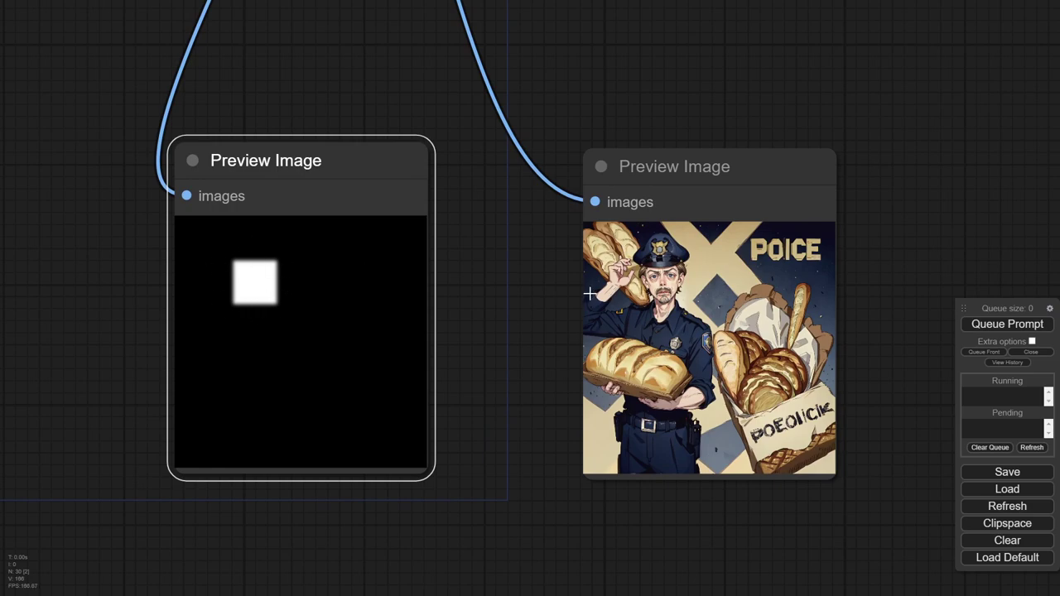
# Step: Examine the pasted face and its blended edges in the recomposited image's Preview Image node
pyautogui.scroll(8, 617, 306)
pyautogui.scroll(3, 696, 248)
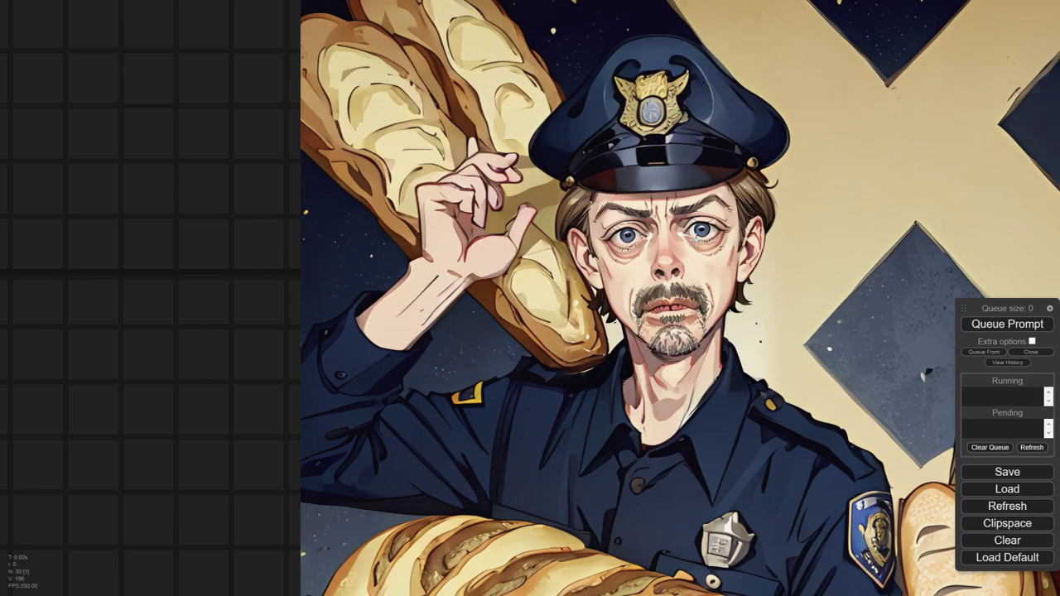
pyautogui.scroll(-15, 709, 189)
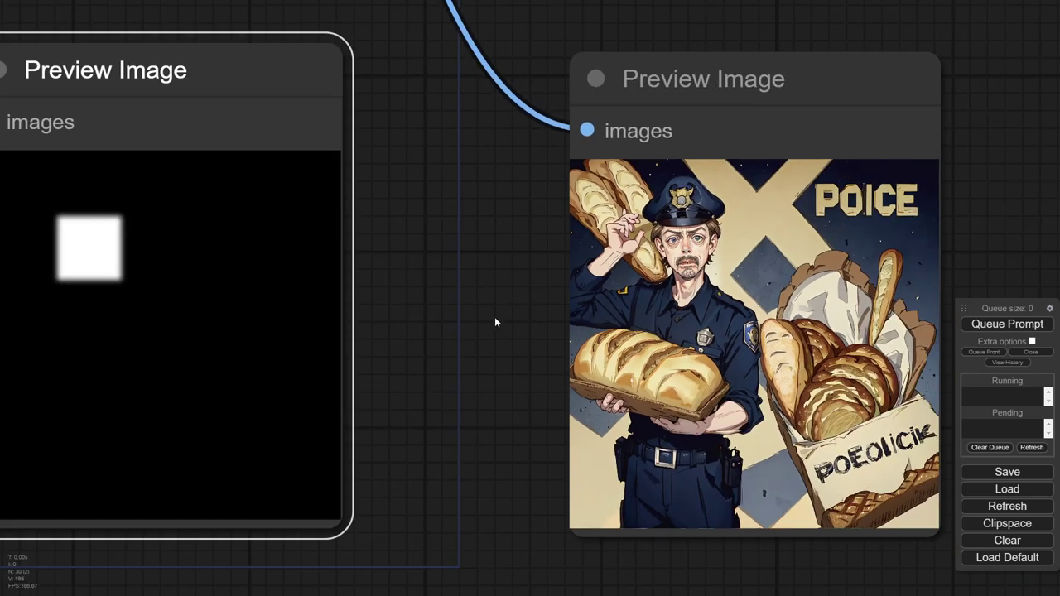
pyautogui.moveTo(494, 319); pyautogui.dragTo(356, 301)
pyautogui.scroll(3, 537, 241)
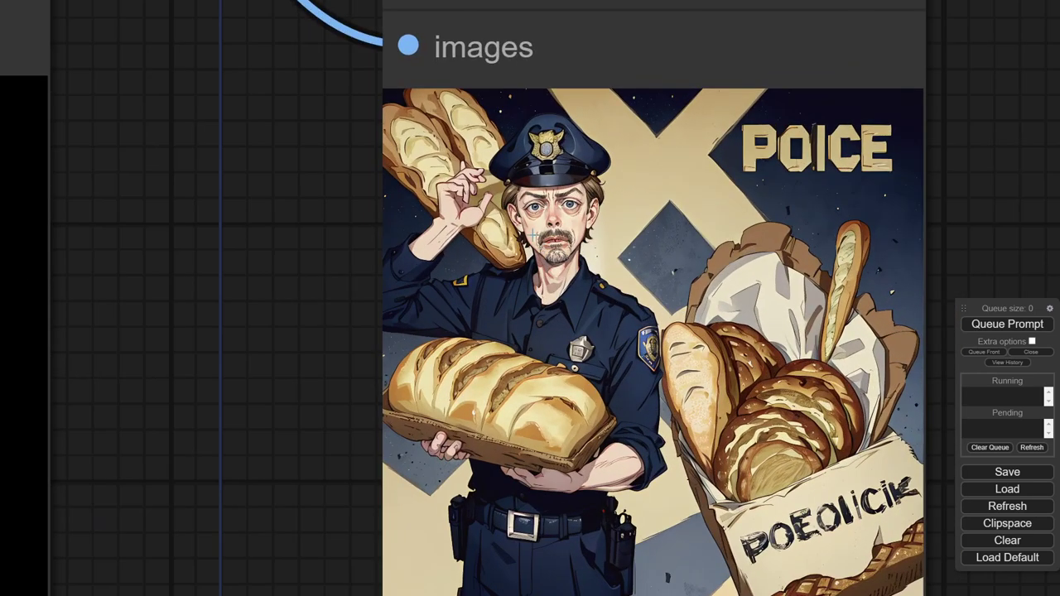
pyautogui.scroll(-3, 536, 226)
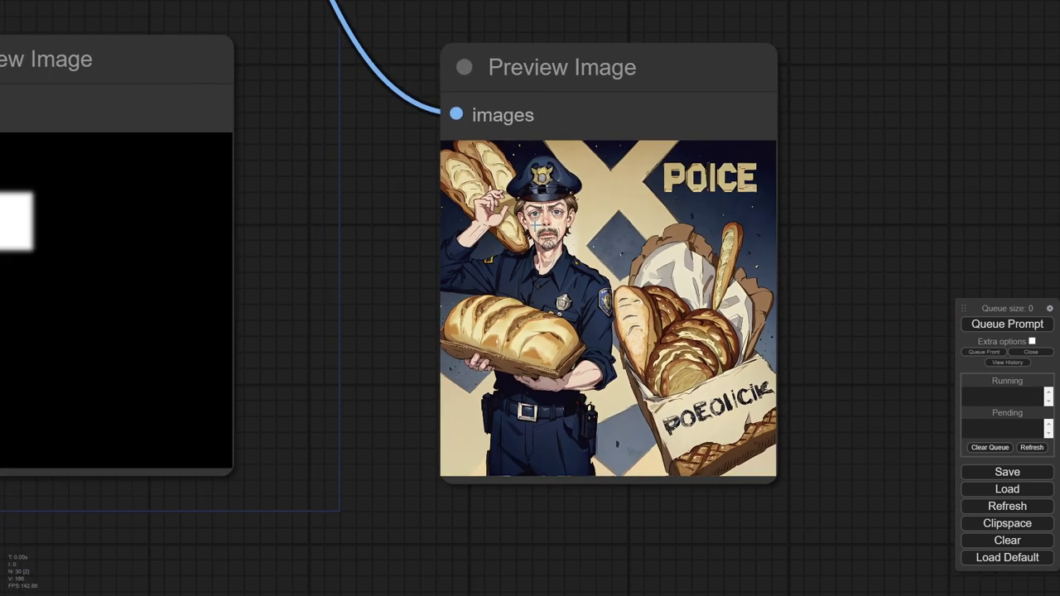
pyautogui.scroll(-4, 535, 220)
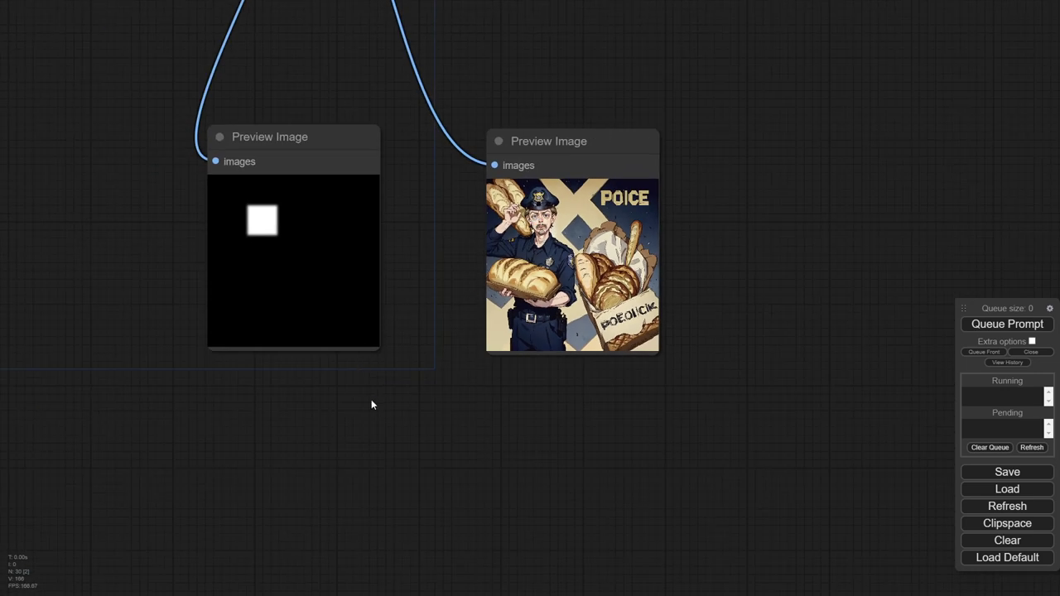
pyautogui.moveTo(372, 405); pyautogui.dragTo(636, 436)
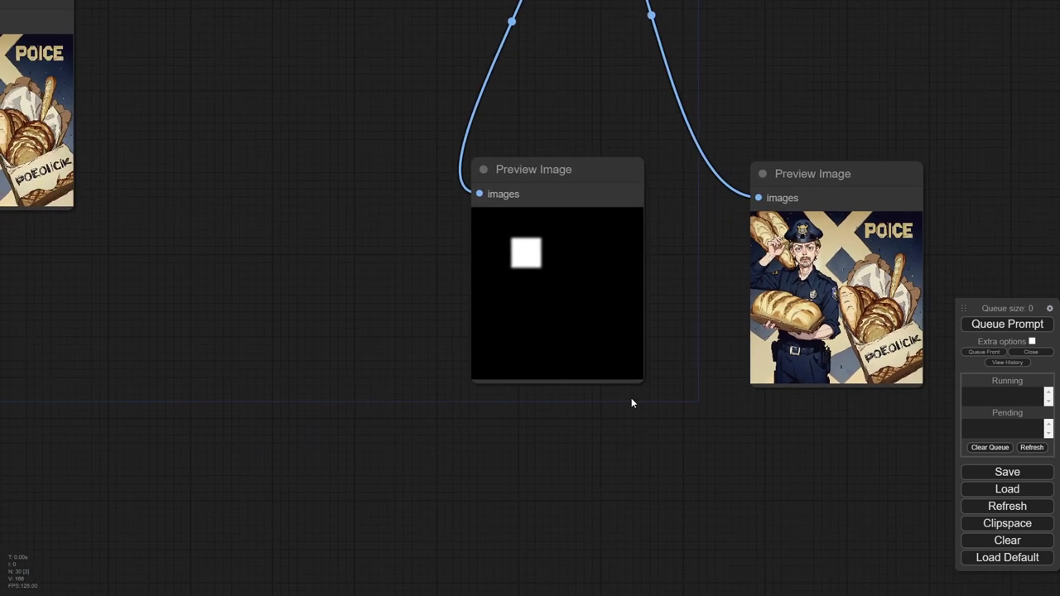
pyautogui.scroll(-3, 378, 234)
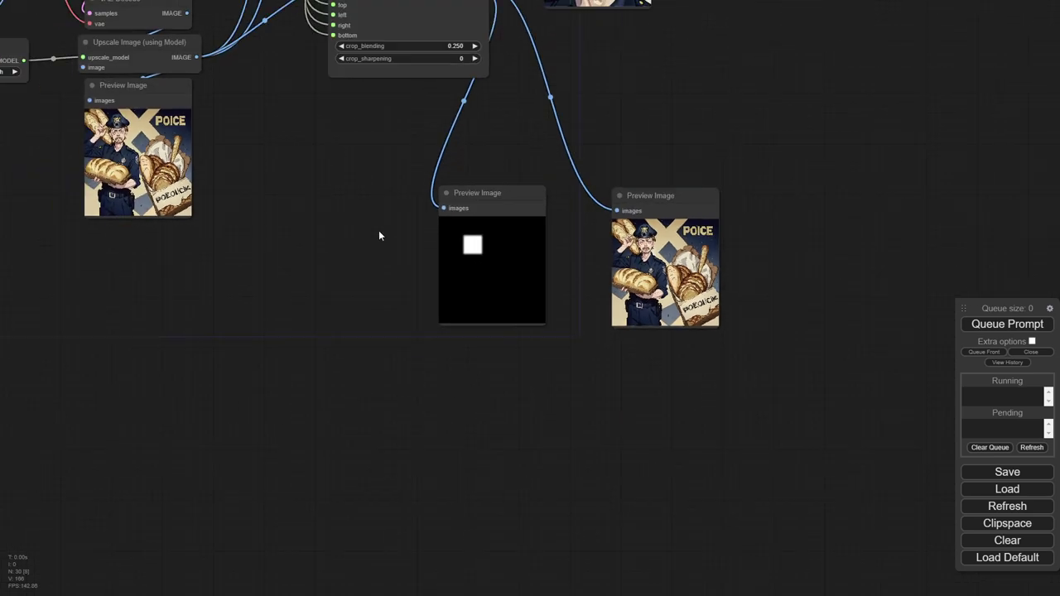
# Step: Set crop_blending to 0.3 on Image Paste Crop by Location
pyautogui.moveTo(378, 235); pyautogui.dragTo(390, 376)
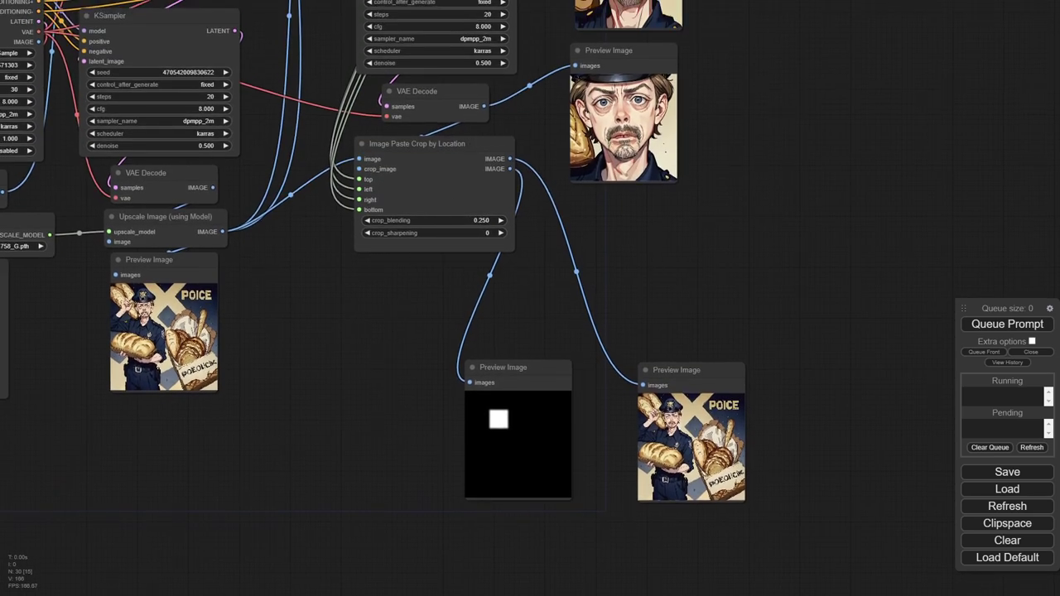
pyautogui.click(484, 220)
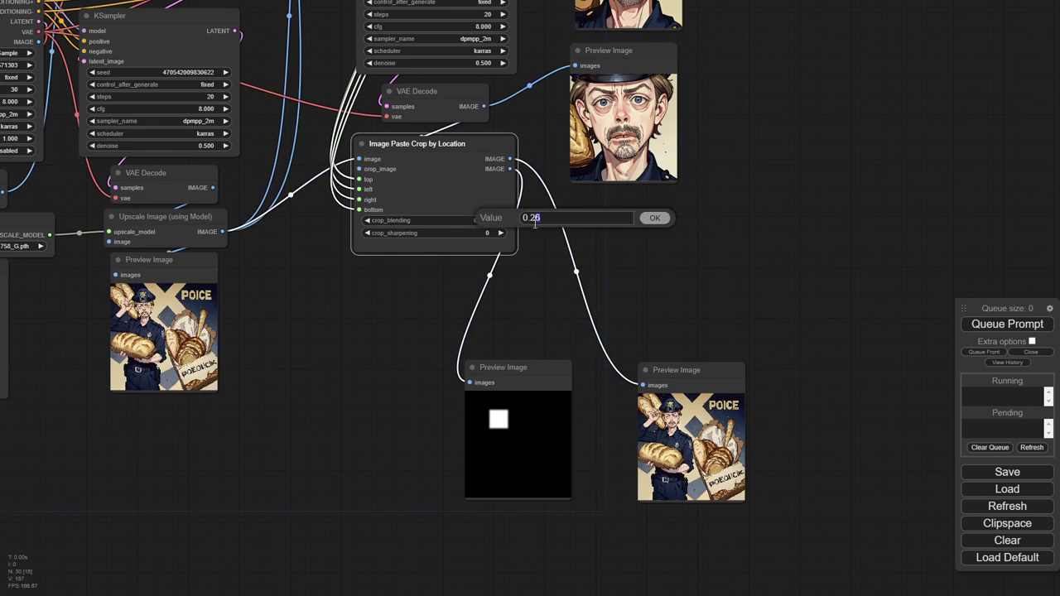
pyautogui.write('0.3')
pyautogui.press('Return')
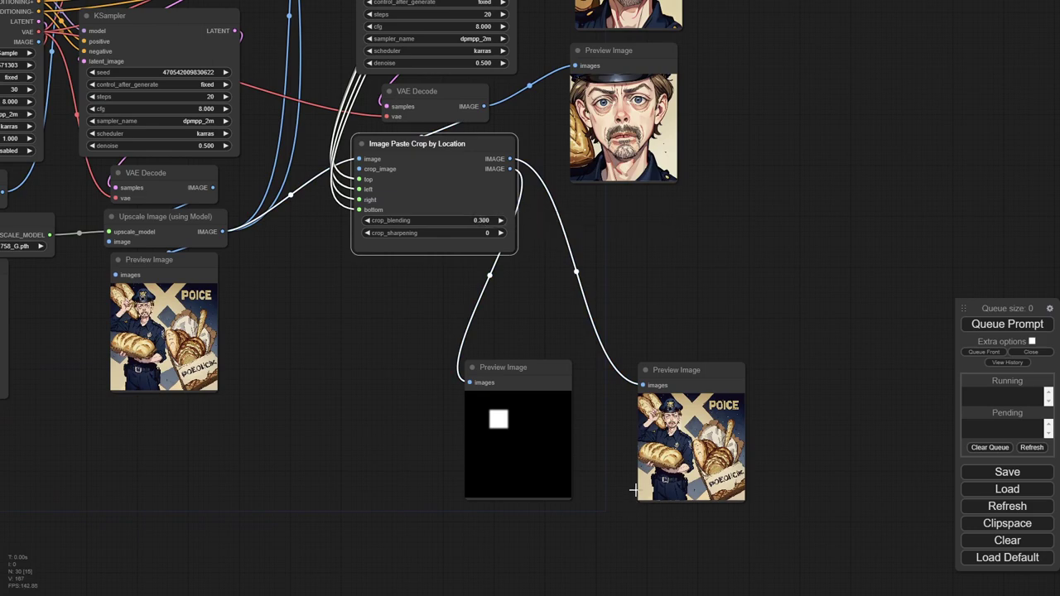
# Step: Inspect the pasted face in the recomposited preview and review the face crop and re-sampled face previews
pyautogui.scroll(10, 659, 468)
pyautogui.scroll(6, 708, 445)
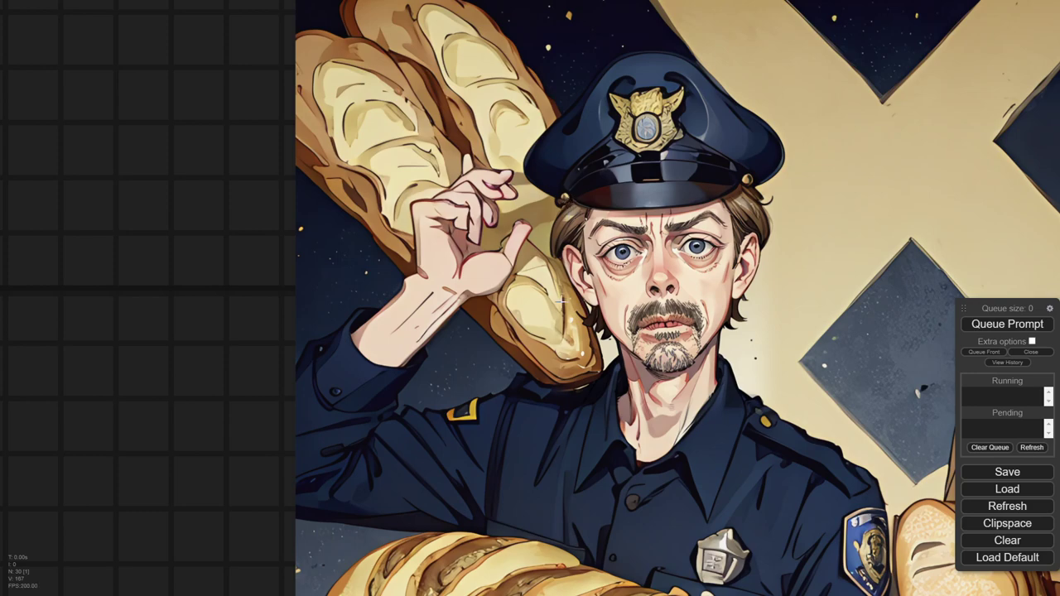
pyautogui.scroll(-10, 562, 300)
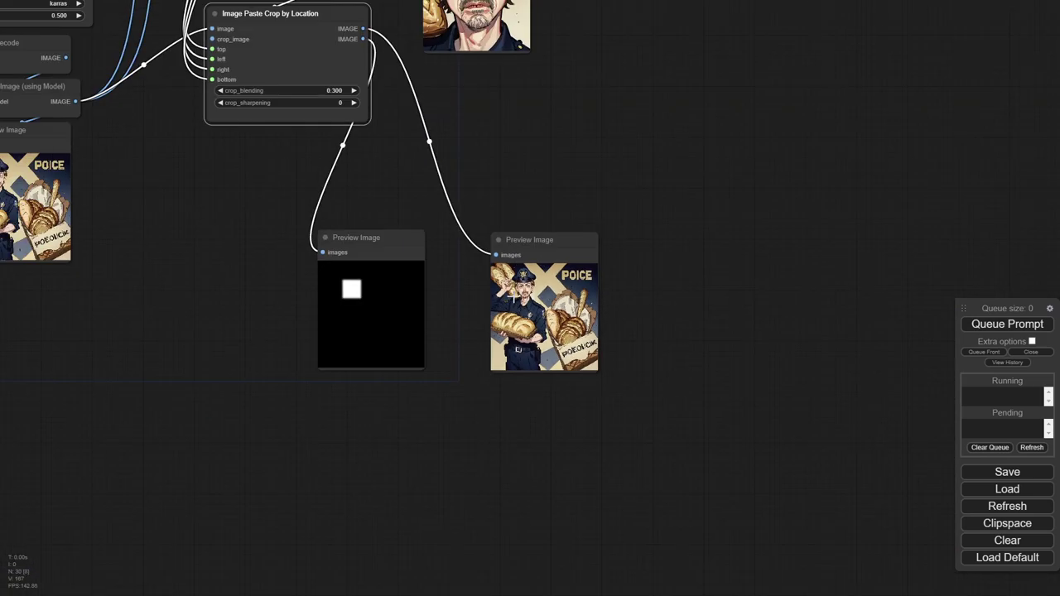
pyautogui.moveTo(413, 204); pyautogui.dragTo(553, 358)
pyautogui.moveTo(530, 389); pyautogui.dragTo(542, 415)
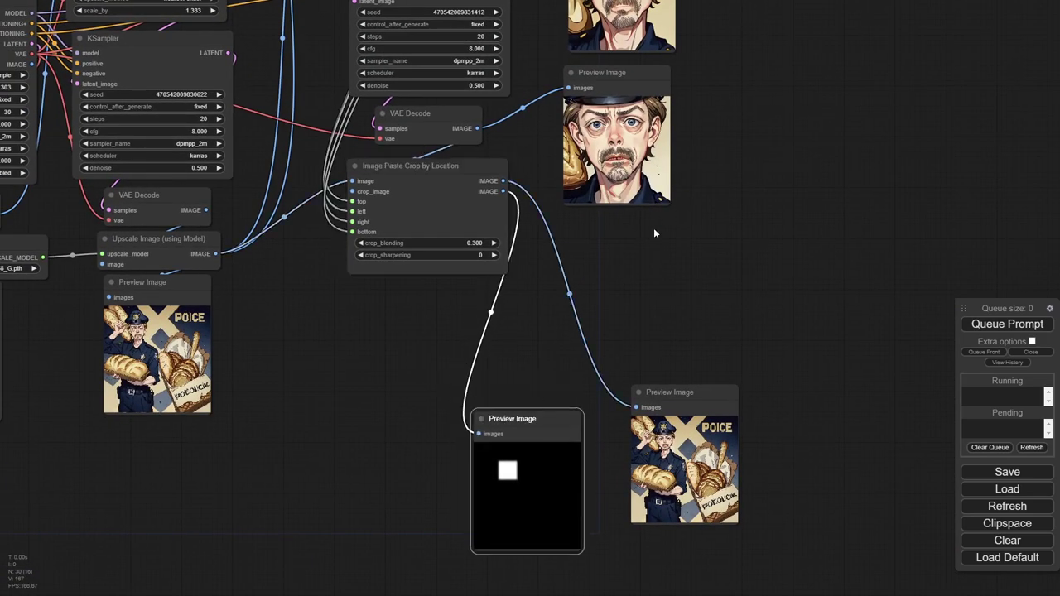
pyautogui.moveTo(653, 228); pyautogui.dragTo(687, 348)
pyautogui.moveTo(564, 95); pyautogui.dragTo(601, 334)
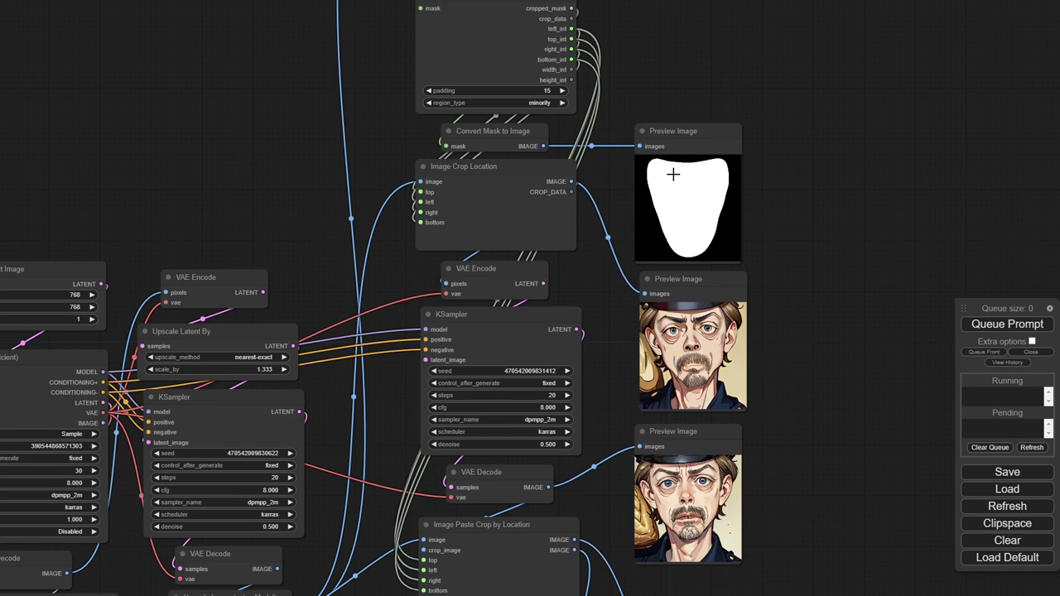
pyautogui.moveTo(890, 405); pyautogui.dragTo(815, 225)
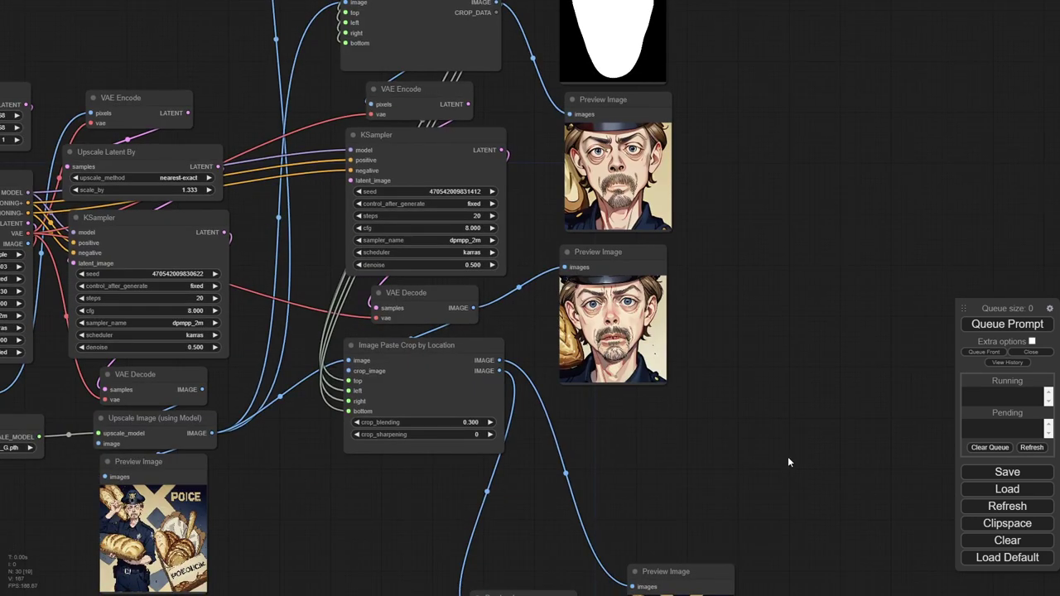
pyautogui.moveTo(788, 463); pyautogui.dragTo(762, 268)
# Step: Add an Image Stitch node and feed its image_a from the first IMAGE output of Image Paste Crop by Location
pyautogui.doubleClick(761, 263)
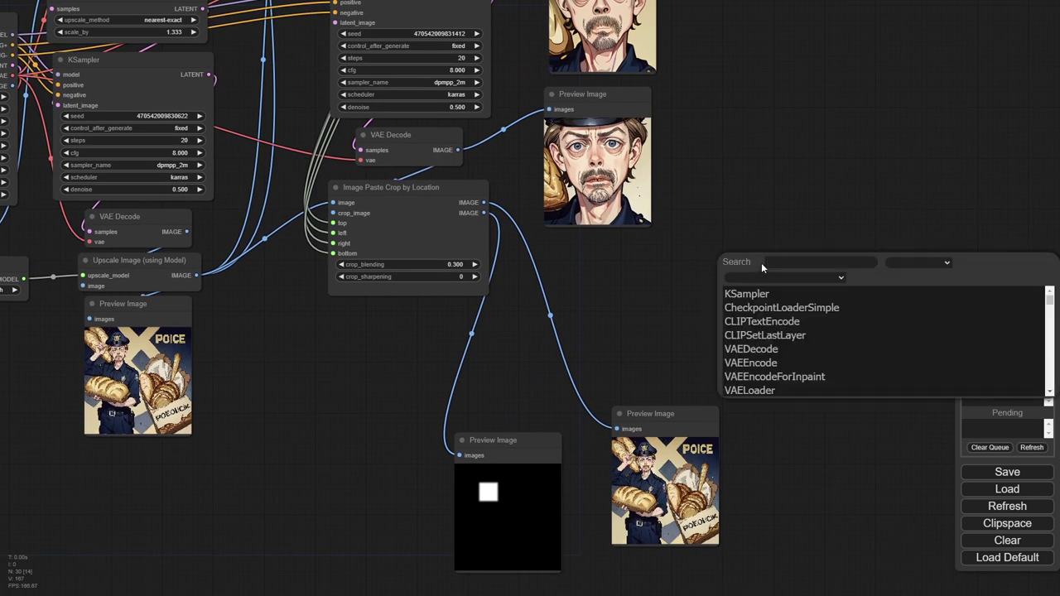
pyautogui.press('BackSpace')
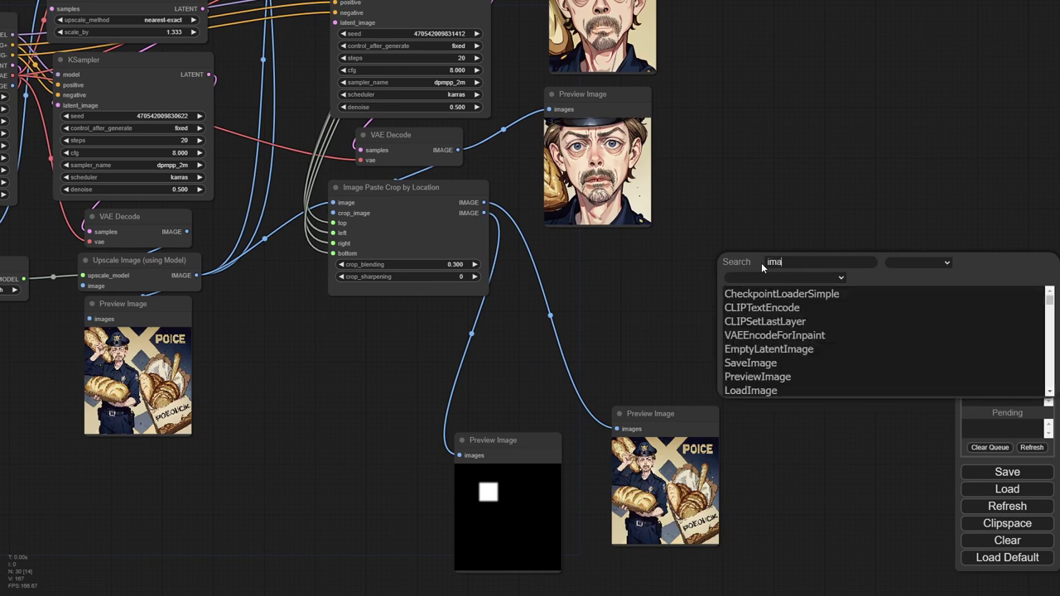
pyautogui.write('mage sti')
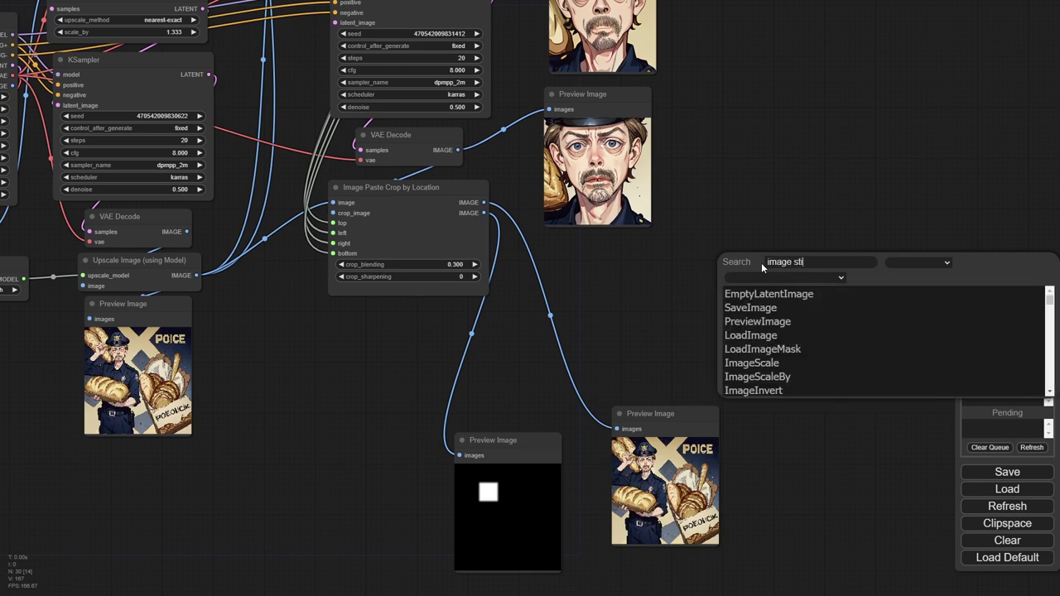
pyautogui.click(772, 300)
pyautogui.moveTo(779, 265)
pyautogui.mouseDown()
pyautogui.moveTo(624, 297)
pyautogui.moveTo(483, 203)
pyautogui.mouseUp()
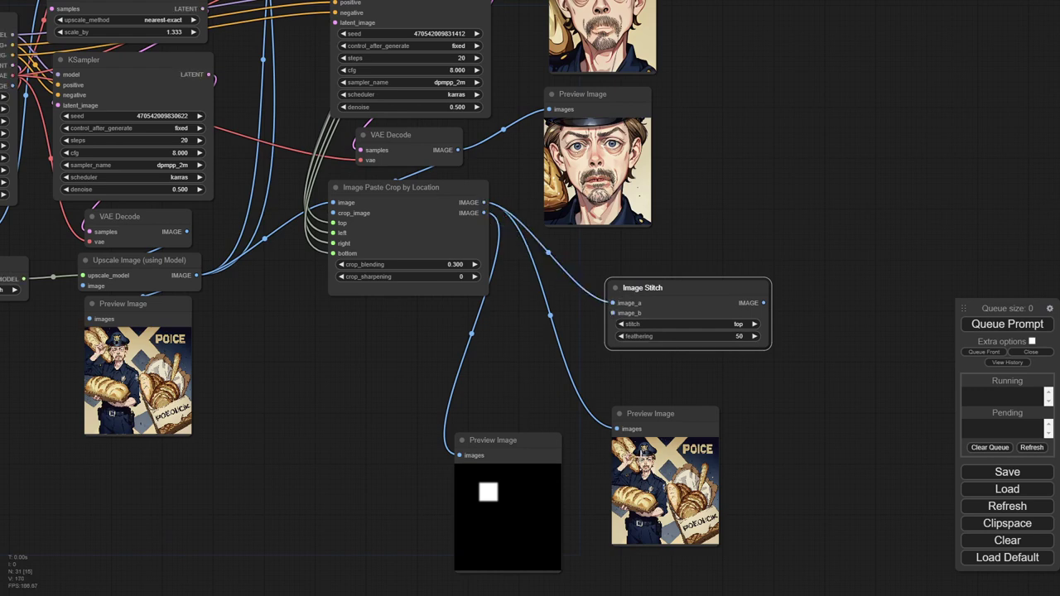
# Step: Delete the two Preview Image nodes fed by Image Paste Crop by Location and feed image_b from its second IMAGE output
pyautogui.click(658, 413)
pyautogui.press('Delete')
pyautogui.click(514, 441)
pyautogui.press('Delete')
pyautogui.moveTo(611, 313); pyautogui.dragTo(484, 213)
# Step: Attach a Preview Image node to Image Stitch's IMAGE output and queue the prompt
pyautogui.moveTo(594, 101)
pyautogui.mouseDown()
pyautogui.moveTo(873, 249)
pyautogui.moveTo(840, 292)
pyautogui.moveTo(758, 302)
pyautogui.mouseUp()
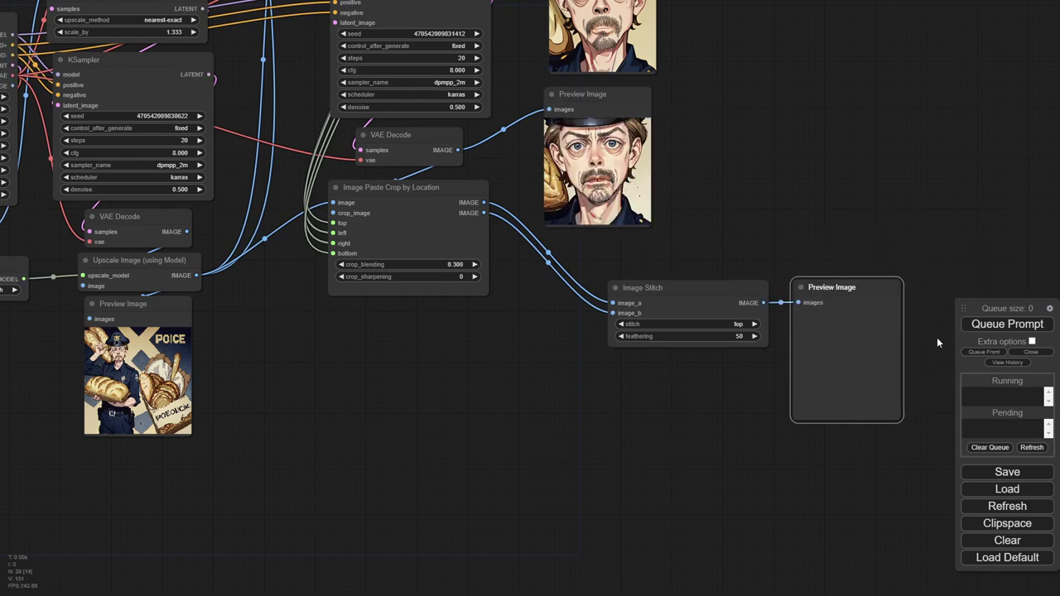
pyautogui.click(1005, 324)
pyautogui.moveTo(688, 489); pyautogui.dragTo(489, 465)
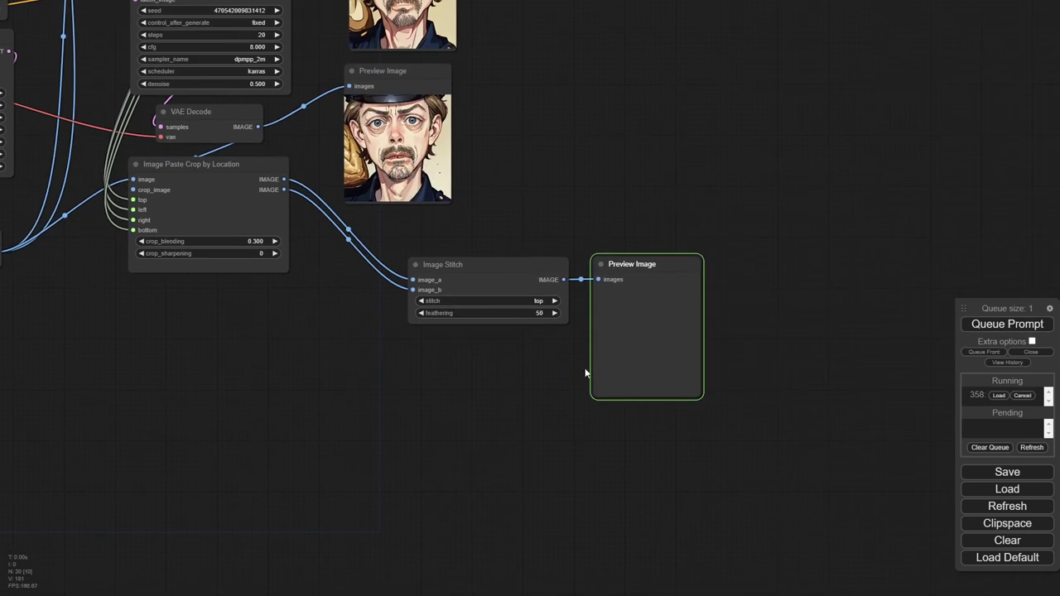
pyautogui.scroll(10, 687, 319)
pyautogui.scroll(-3, 620, 358)
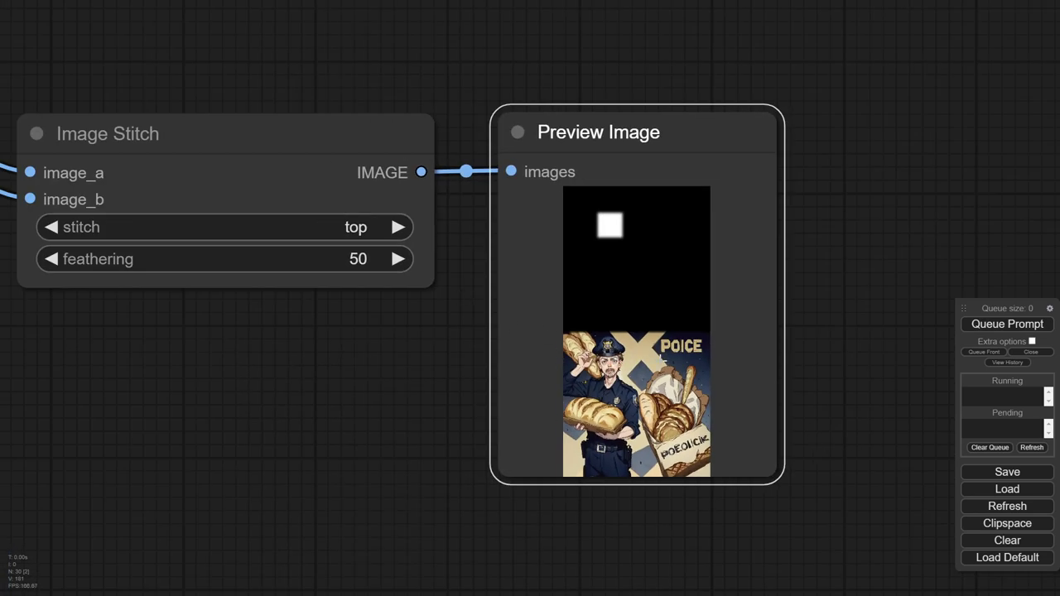
pyautogui.scroll(3, 639, 310)
pyautogui.scroll(-4, 630, 295)
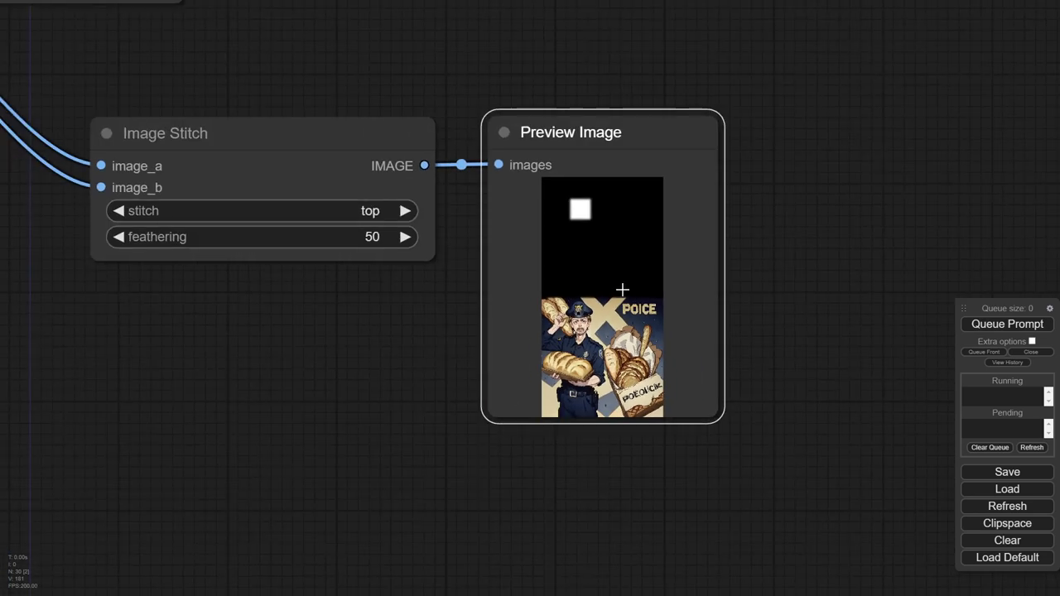
# Step: Try a feathering of 226 on Image Stitch and queue the prompt
pyautogui.moveTo(336, 239); pyautogui.dragTo(451, 258)
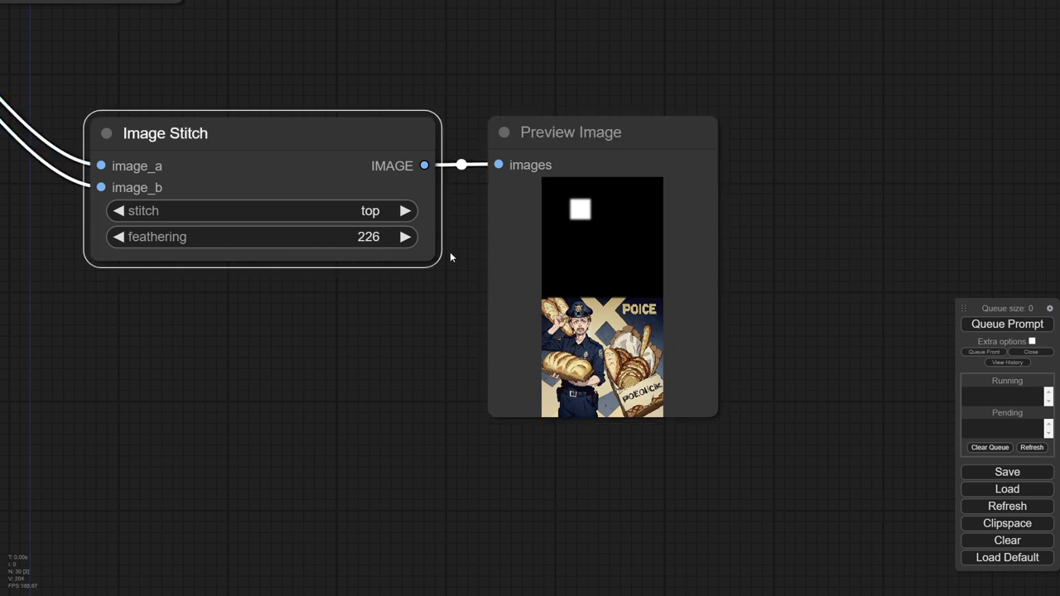
pyautogui.click(1019, 323)
# Step: Set Image Stitch's feathering to 1 and queue the prompt
pyautogui.click(363, 242)
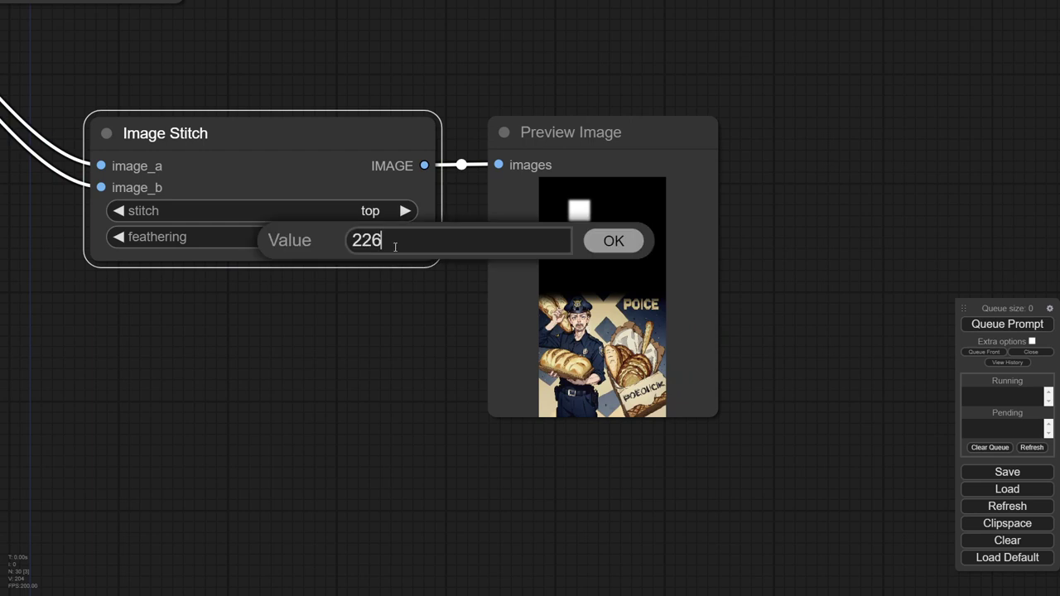
pyautogui.doubleClick(350, 241)
pyautogui.write('1')
pyautogui.press('Return')
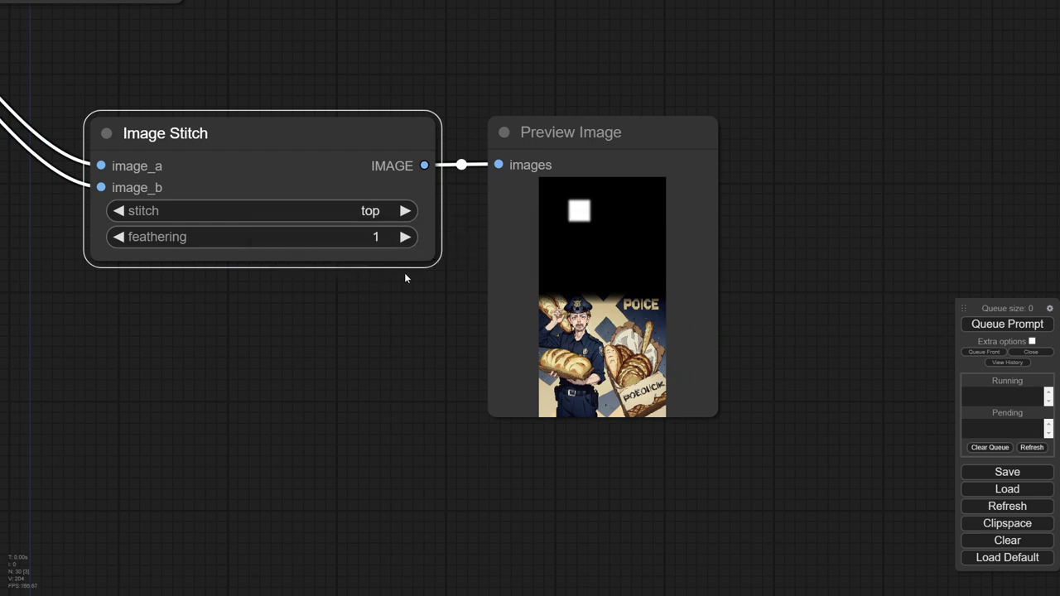
pyautogui.click(1014, 327)
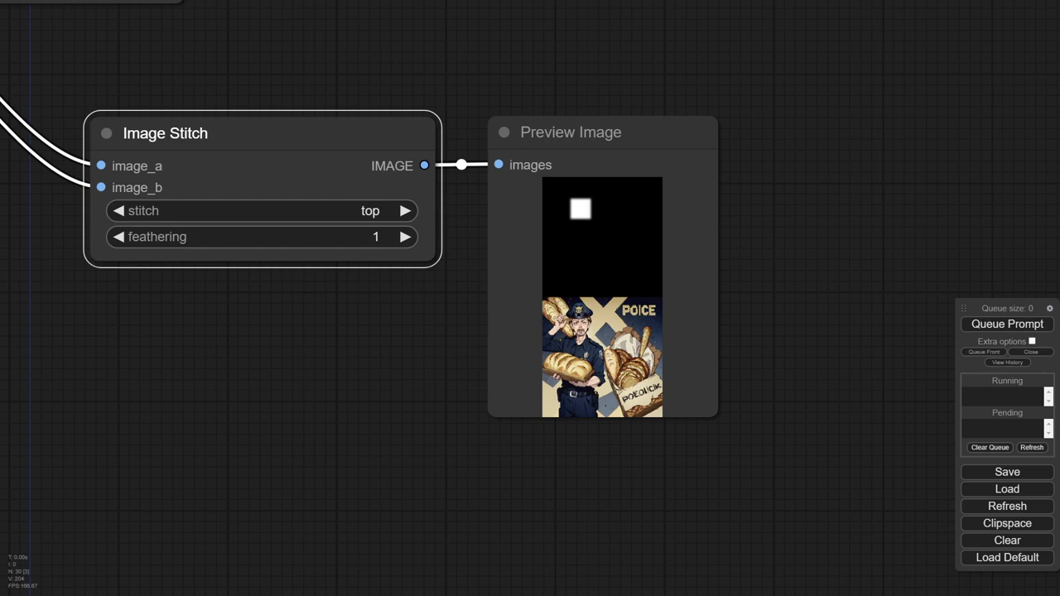
# Step: Feed Image Stitch's image_a from Upscale Image (using Model)'s IMAGE output and queue the prompt
pyautogui.scroll(-8, 764, 480)
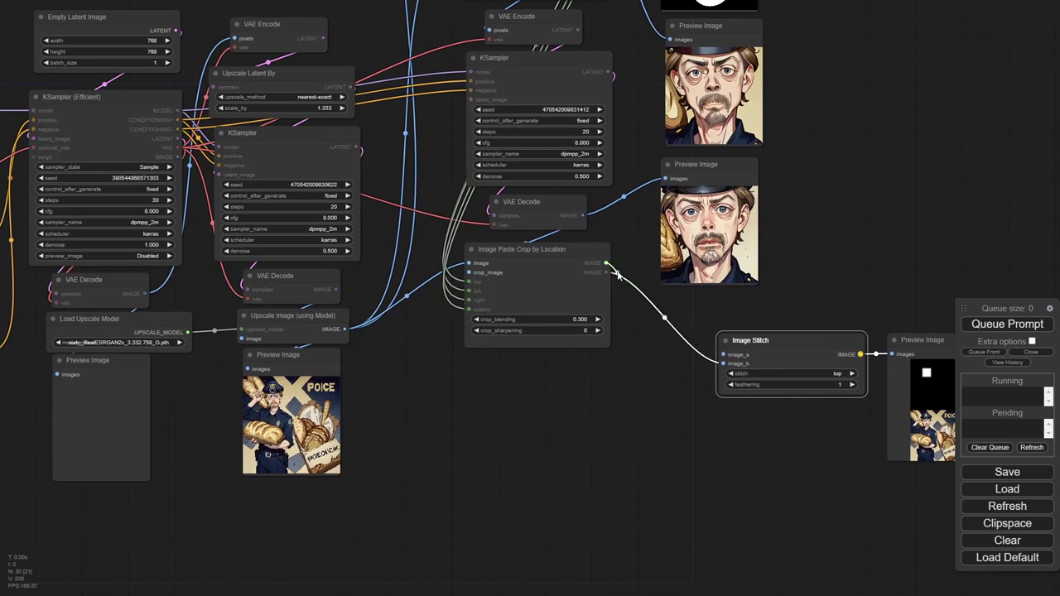
pyautogui.moveTo(722, 348); pyautogui.dragTo(724, 354)
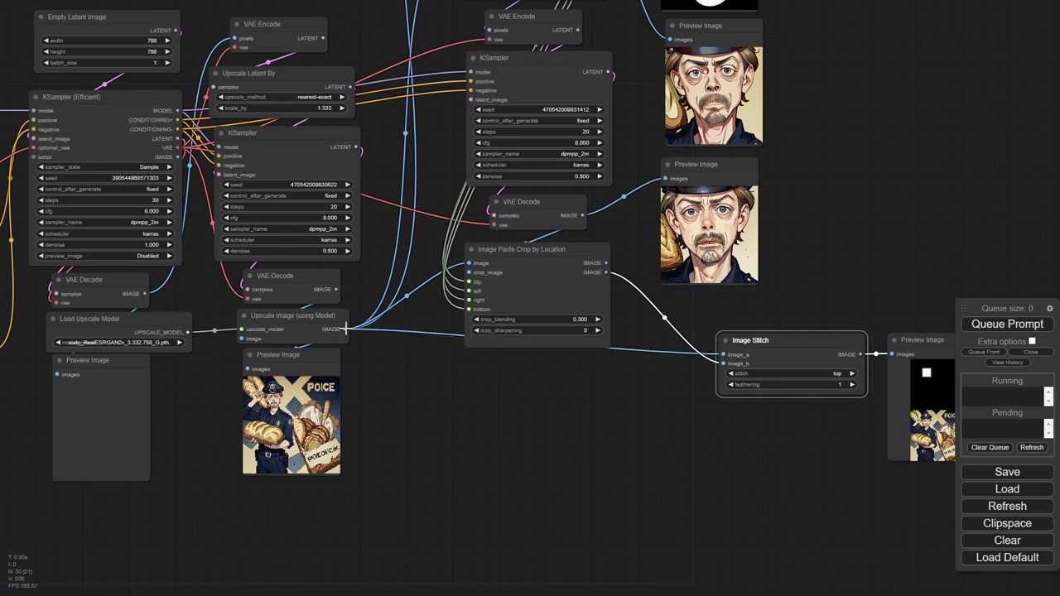
pyautogui.click(1008, 327)
pyautogui.moveTo(905, 455); pyautogui.dragTo(494, 475)
pyautogui.scroll(10, 580, 372)
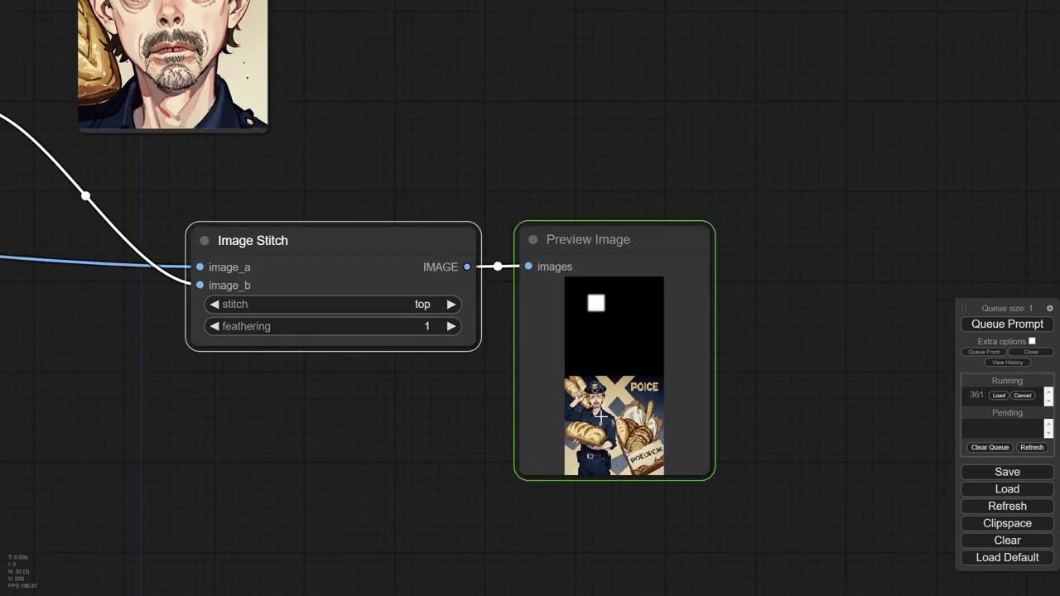
pyautogui.scroll(-15, 618, 386)
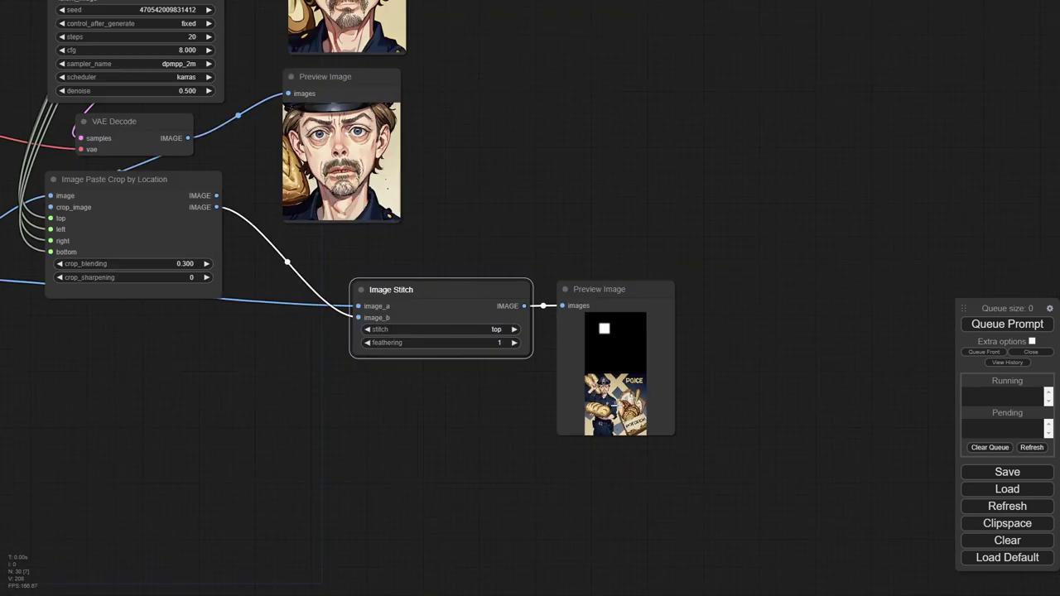
# Step: Feed Image Stitch's image_b from the first IMAGE output of Image Paste Crop by Location, queue the prompt and inspect the stitched preview
pyautogui.moveTo(335, 417); pyautogui.dragTo(524, 411)
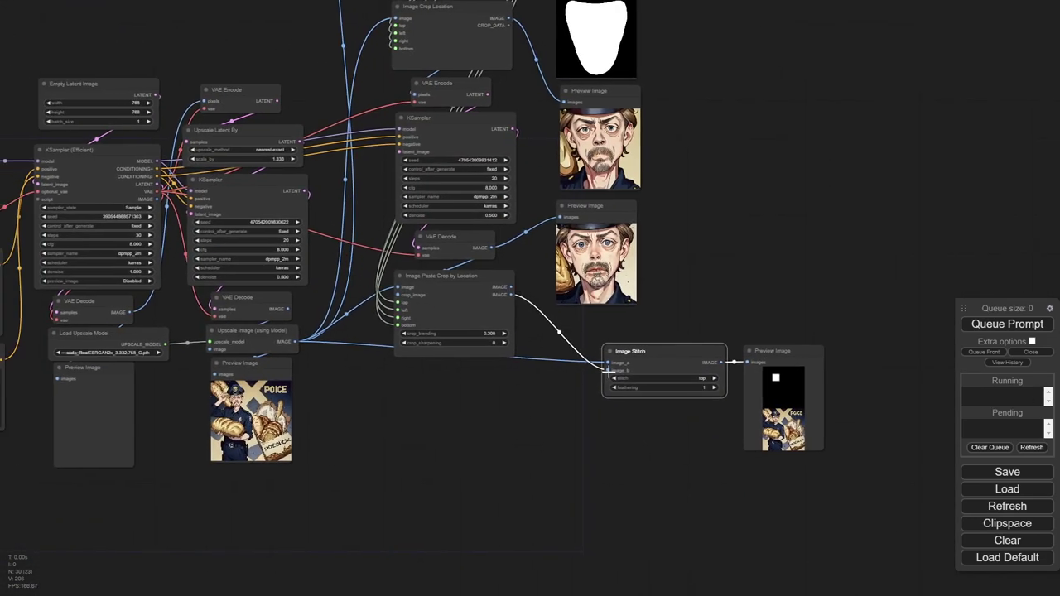
pyautogui.moveTo(610, 369)
pyautogui.mouseDown()
pyautogui.moveTo(504, 290)
pyautogui.moveTo(610, 370)
pyautogui.mouseUp()
pyautogui.click(1019, 326)
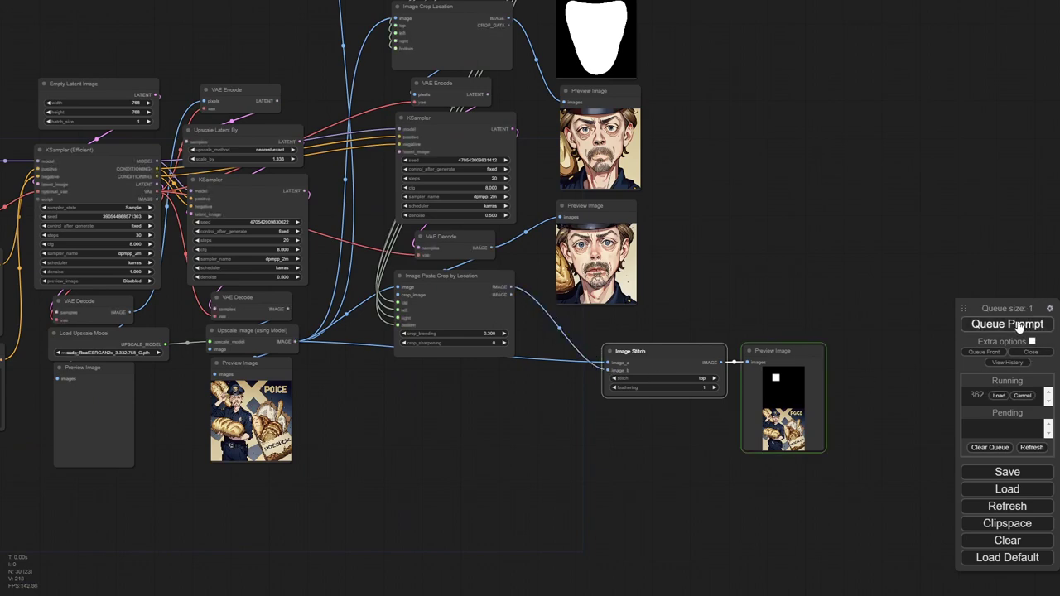
pyautogui.scroll(10, 880, 423)
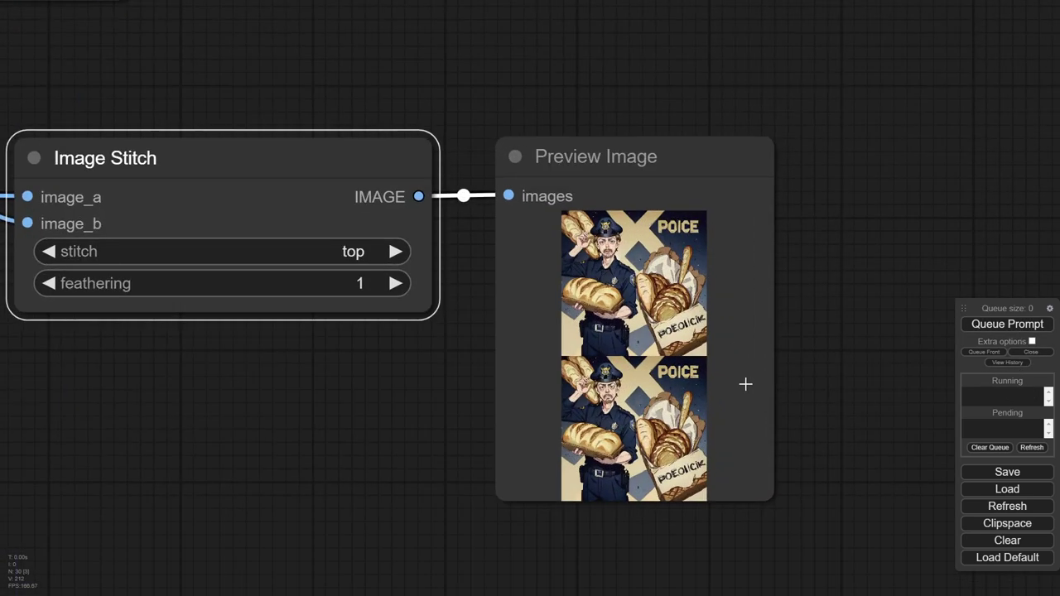
pyautogui.scroll(1, 607, 324)
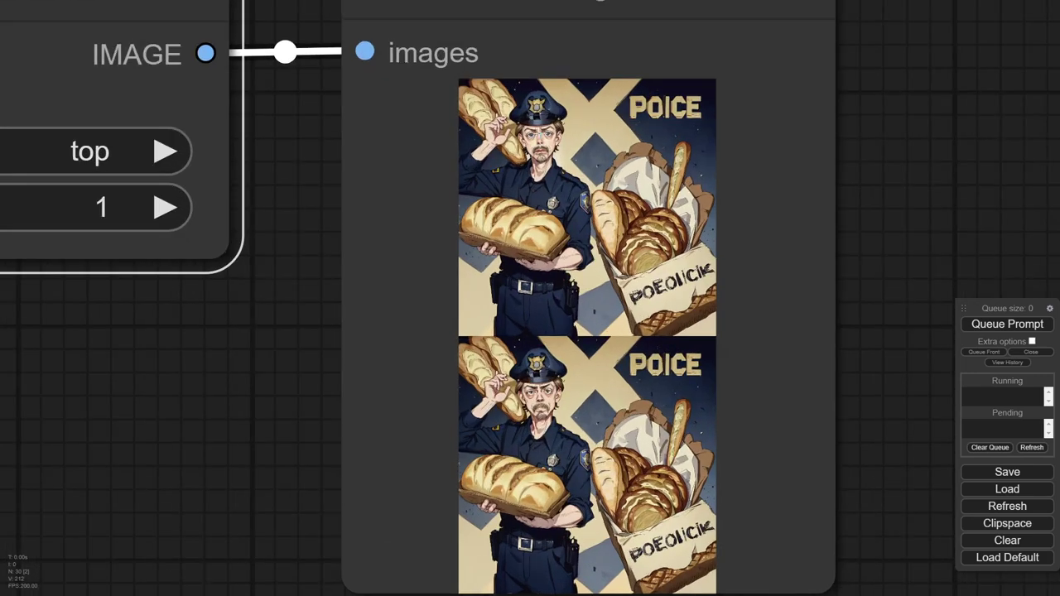
# Step: Compare the original and face-refined halves of the stitched preview up close
pyautogui.scroll(9, 532, 460)
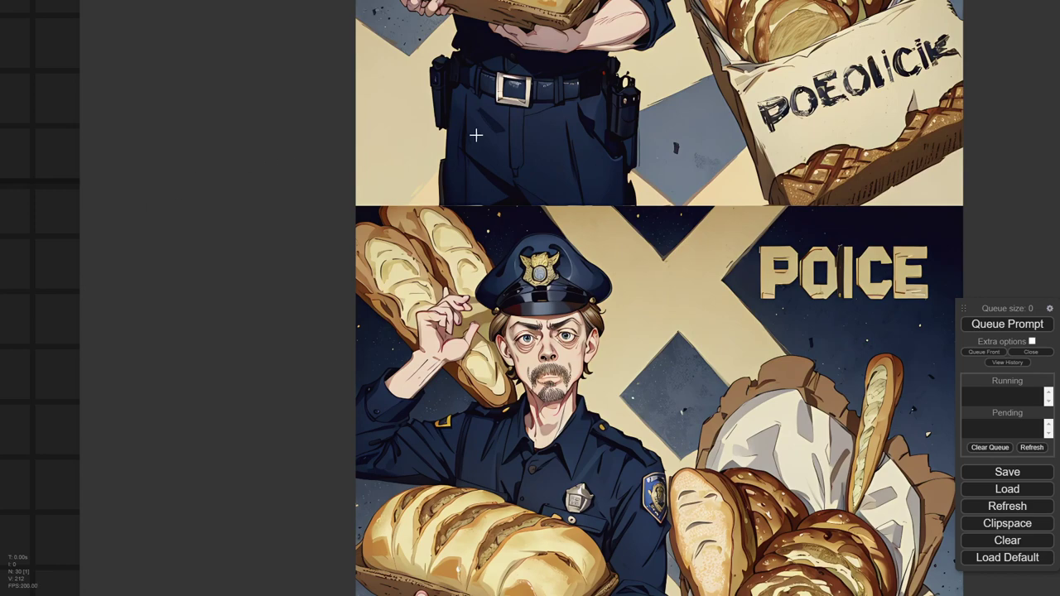
pyautogui.click(12, 246)
pyautogui.scroll(-10, 179, 226)
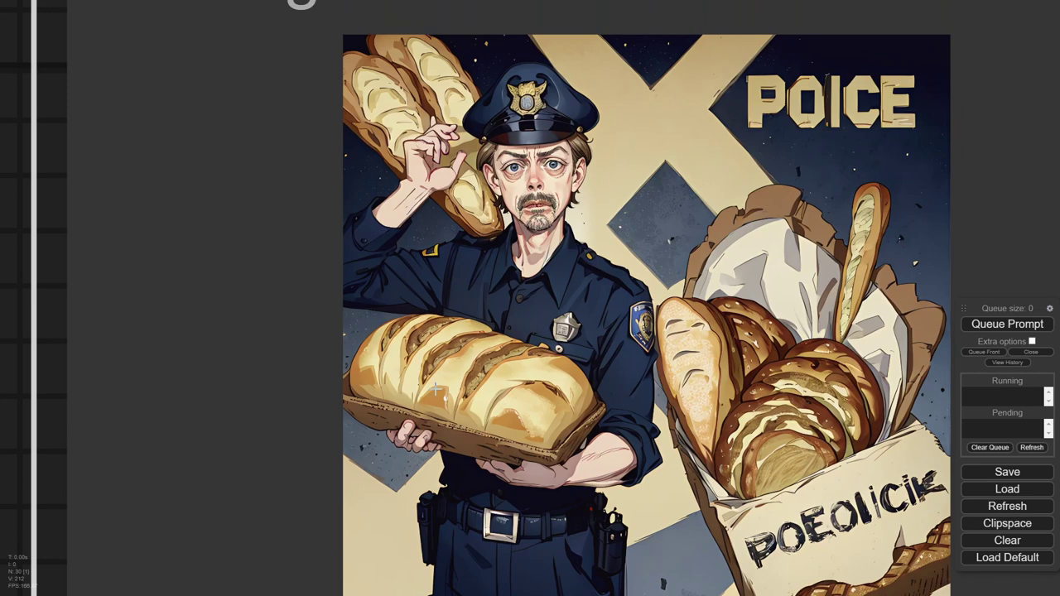
pyautogui.scroll(-10, 437, 389)
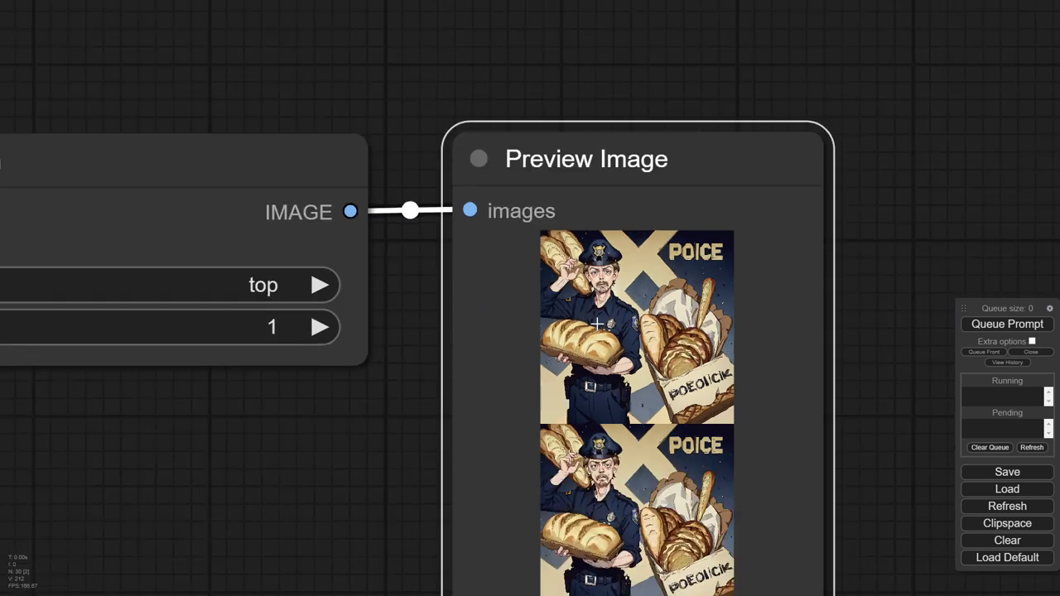
pyautogui.moveTo(551, 372); pyautogui.dragTo(613, 521)
pyautogui.scroll(-2, 594, 481)
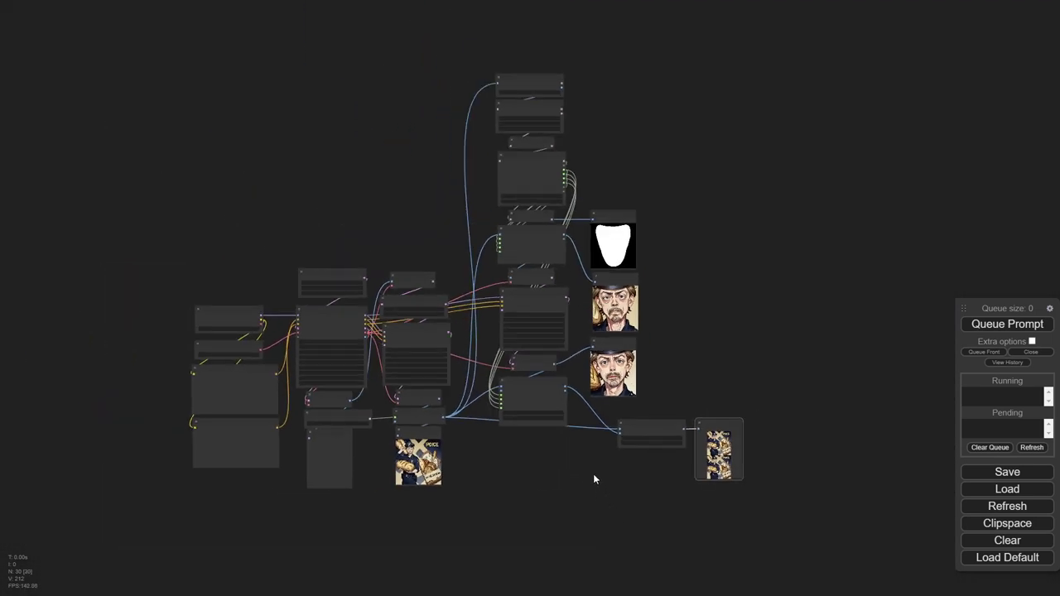
# Step: Move the Image Stitch node beside Image Paste Crop by Location and place its Preview Image node directly beneath it
pyautogui.scroll(1, 593, 479)
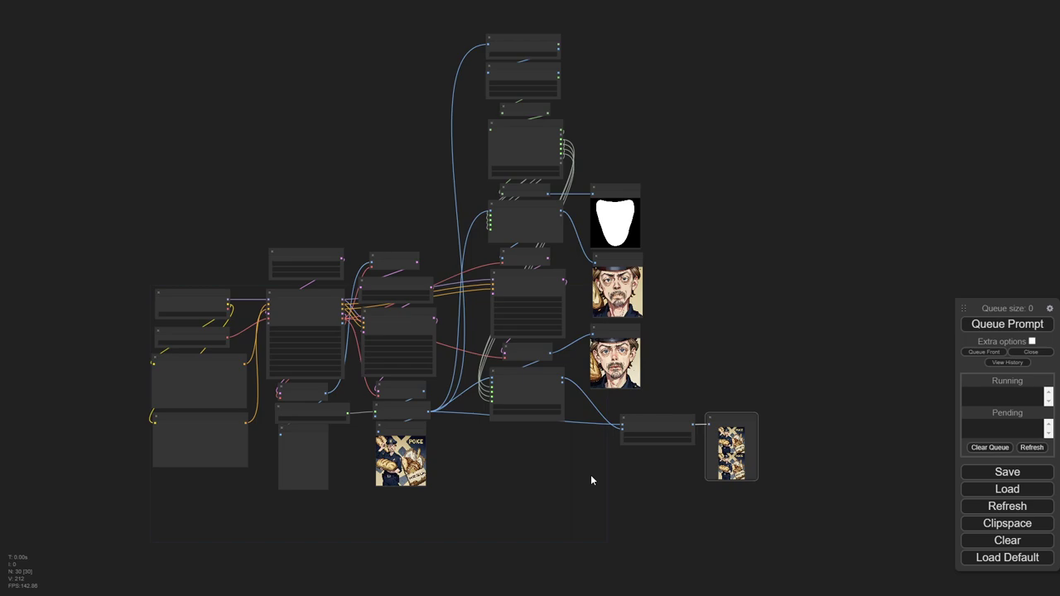
pyautogui.scroll(7, 684, 504)
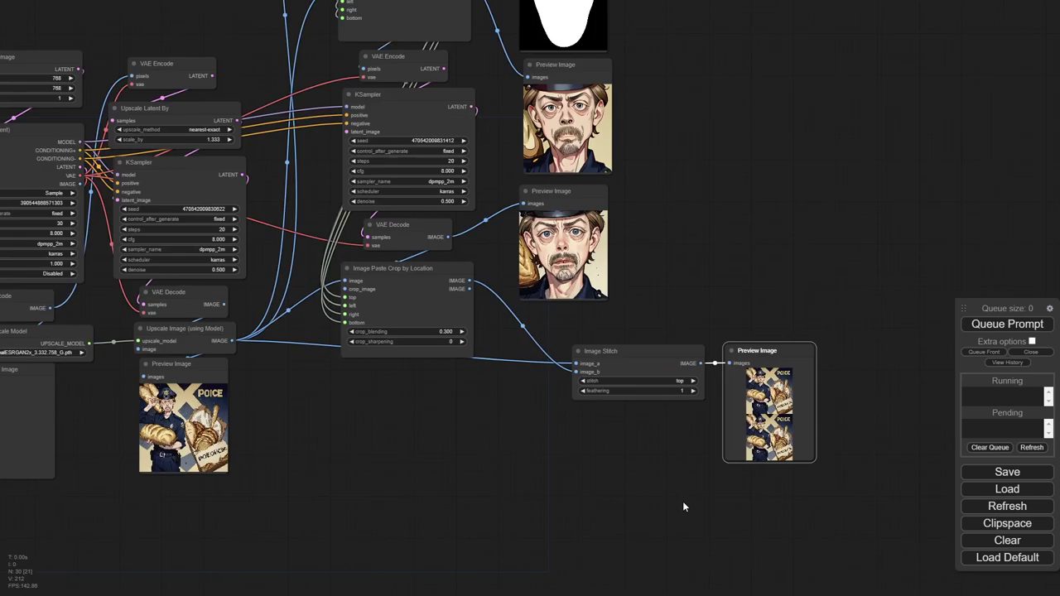
pyautogui.moveTo(654, 353); pyautogui.dragTo(569, 310)
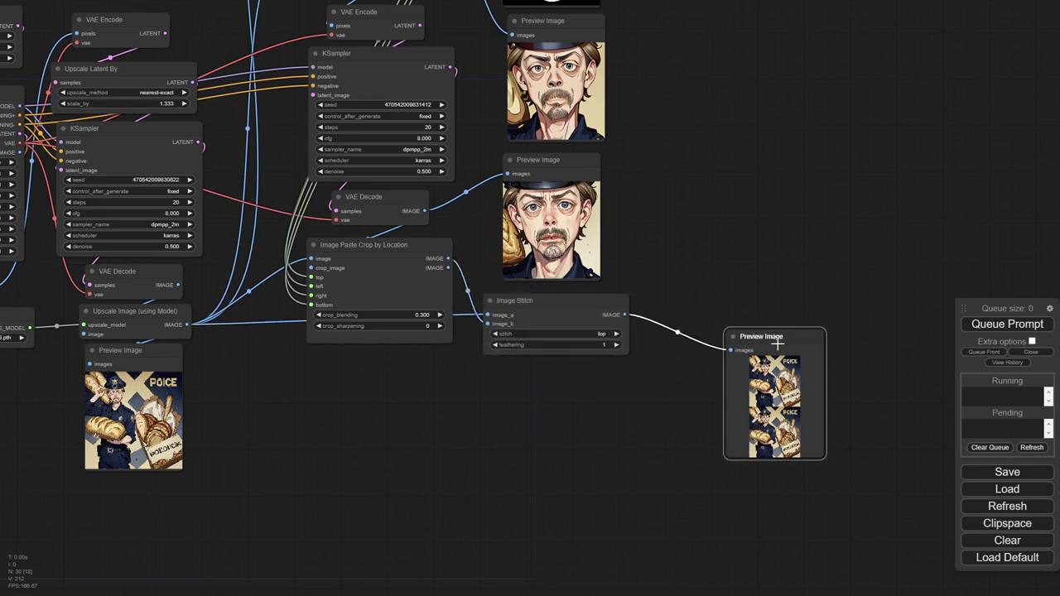
pyautogui.moveTo(771, 336); pyautogui.dragTo(534, 362)
# Step: Set control_after_generate to randomize on KSampler (Efficient), the upscaling KSampler and the face KSampler
pyautogui.moveTo(357, 411); pyautogui.dragTo(761, 373)
pyautogui.scroll(-5, 761, 373)
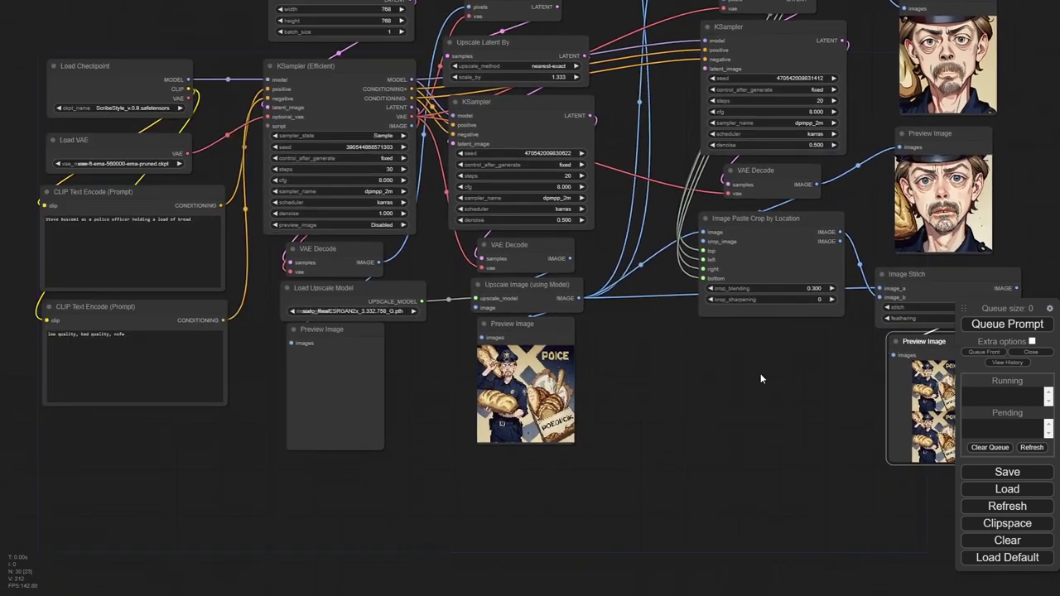
pyautogui.scroll(6, 426, 214)
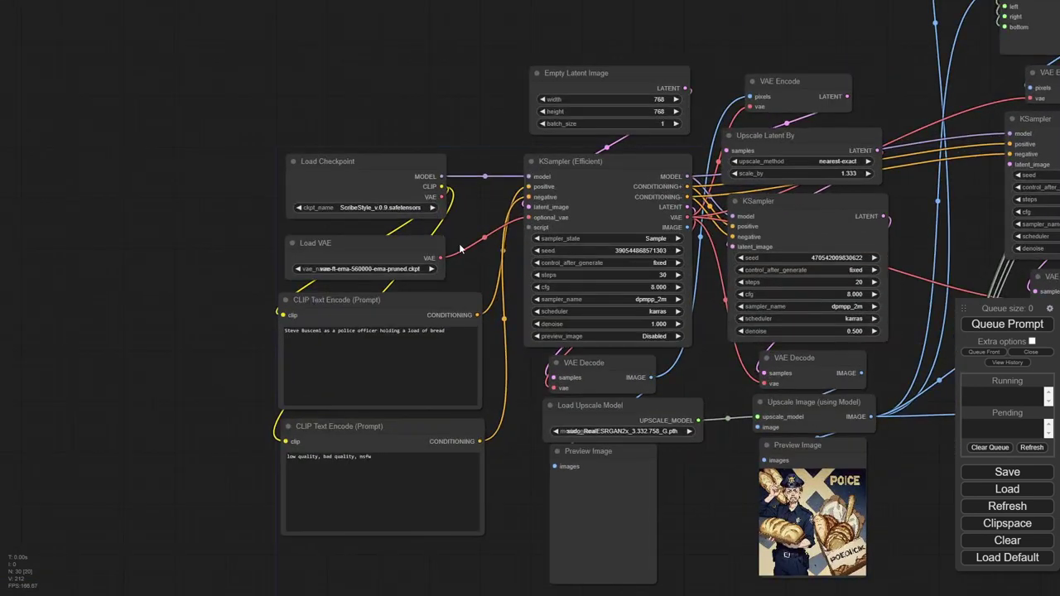
pyautogui.click(657, 266)
pyautogui.click(667, 299)
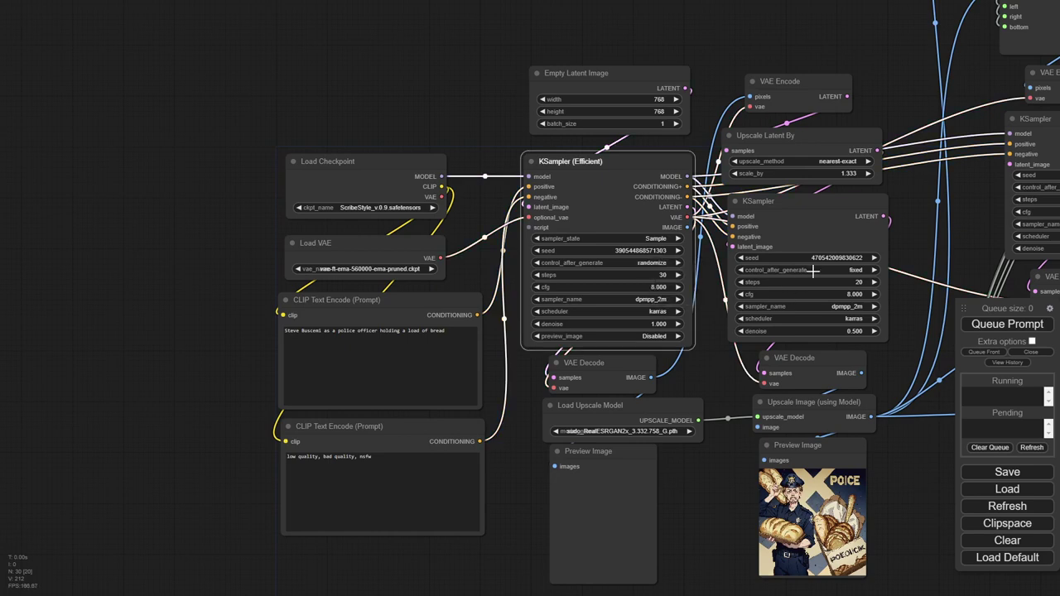
pyautogui.click(850, 270)
pyautogui.click(859, 305)
pyautogui.moveTo(902, 366); pyautogui.dragTo(176, 382)
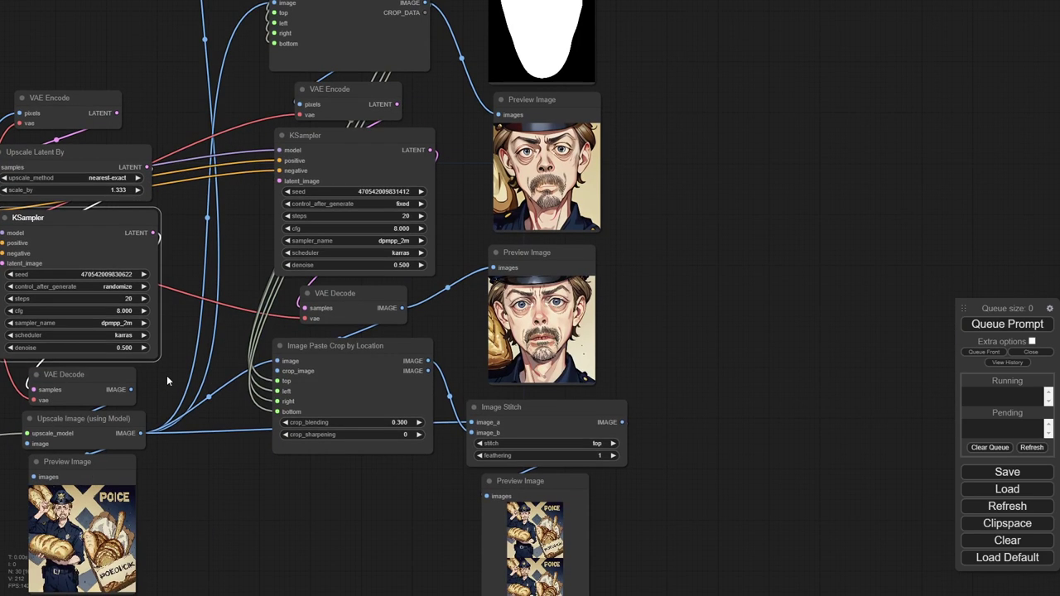
pyautogui.click(399, 203)
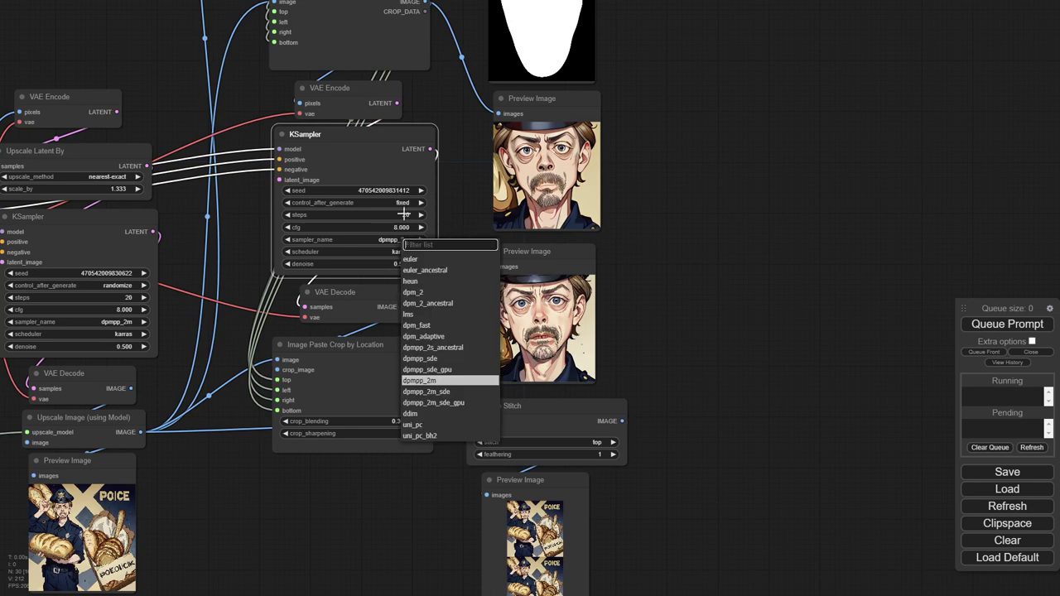
pyautogui.click(410, 239)
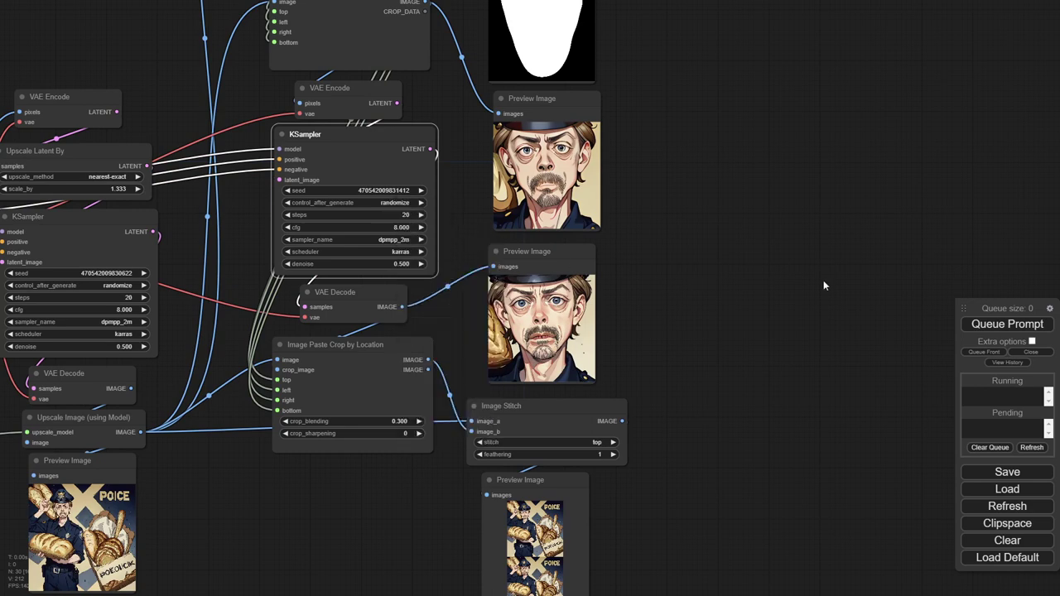
# Step: Show the extra queue options, turn on automatic re-queuing with a batch count of 1 and queue the prompt
pyautogui.click(1032, 341)
pyautogui.click(1044, 365)
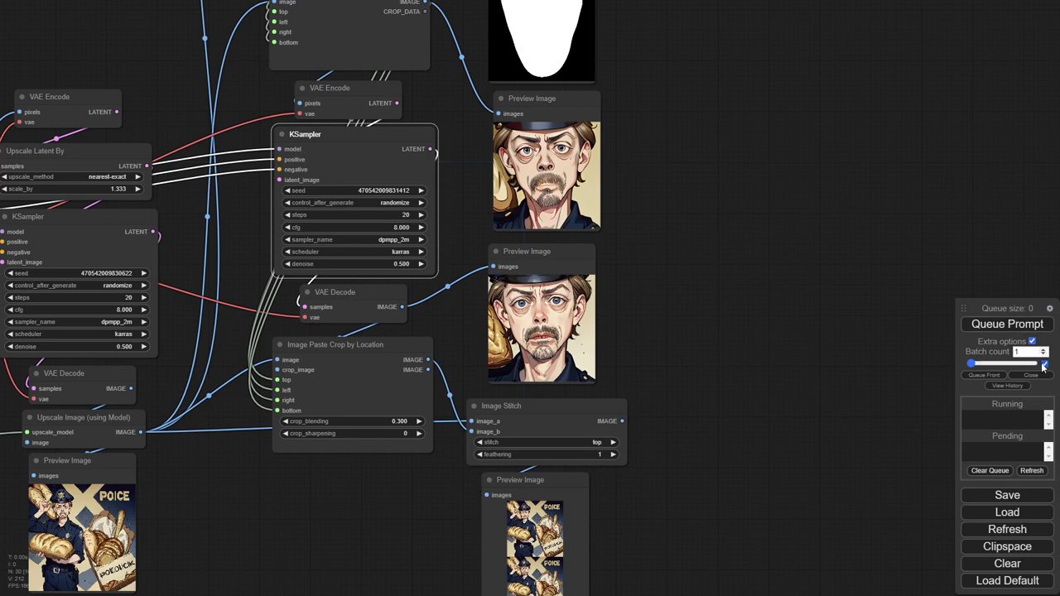
pyautogui.click(999, 326)
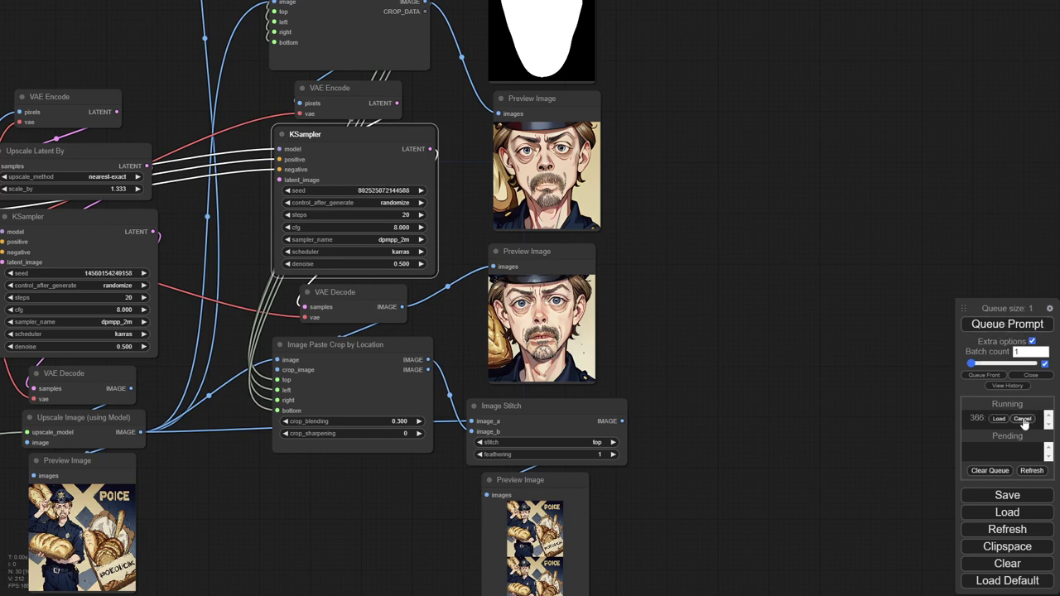
# Step: Examine the base and upscaled image previews of the first randomized run
pyautogui.scroll(-6, 829, 406)
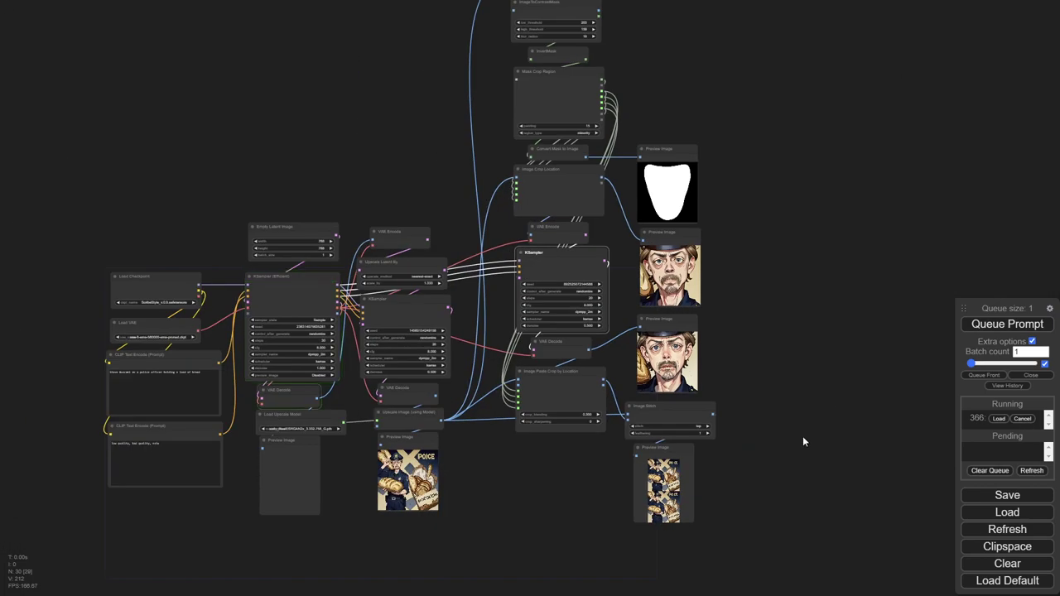
pyautogui.moveTo(803, 435); pyautogui.dragTo(884, 334)
pyautogui.scroll(4, 344, 403)
pyautogui.scroll(10, 342, 402)
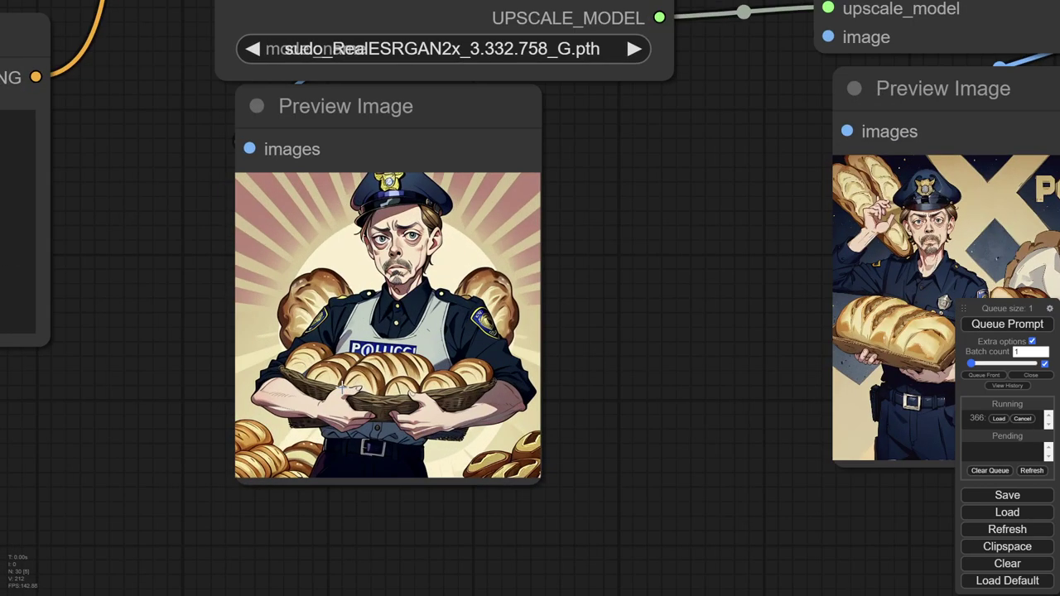
pyautogui.scroll(-3, 347, 383)
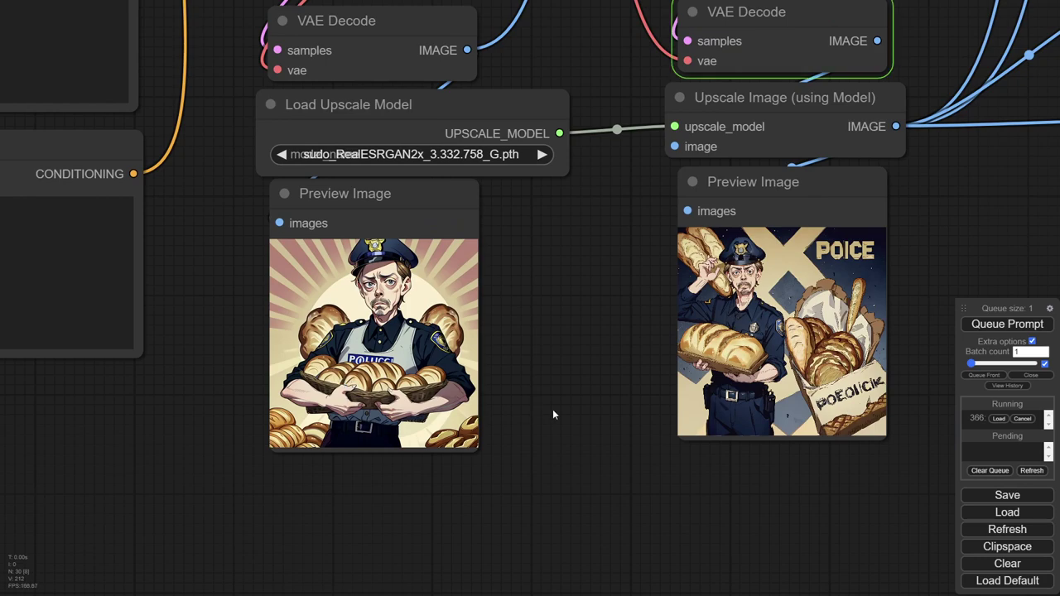
pyautogui.moveTo(552, 410); pyautogui.dragTo(272, 427)
pyautogui.scroll(2, 475, 325)
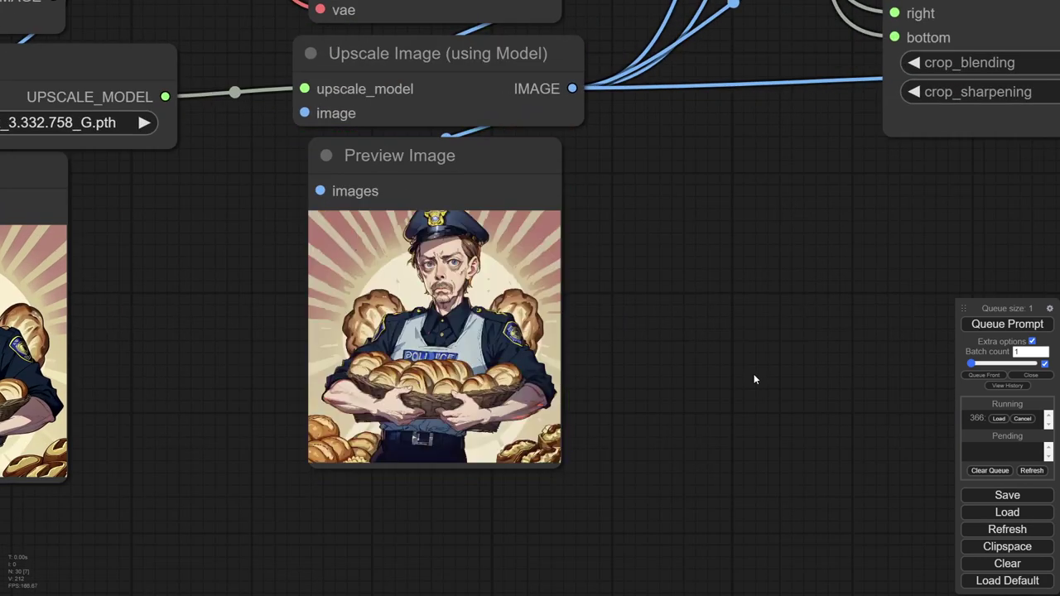
# Step: Examine the cropped face, the re-sampled face and the stitched comparison from the first randomized run
pyautogui.scroll(-9, 839, 386)
pyautogui.moveTo(833, 362); pyautogui.dragTo(500, 433)
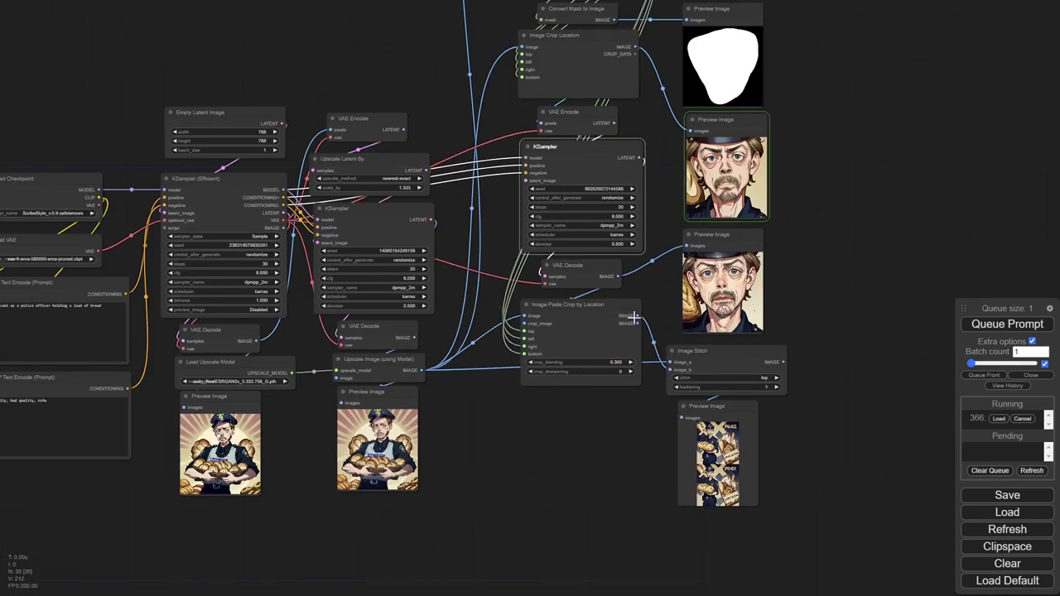
pyautogui.scroll(7, 719, 207)
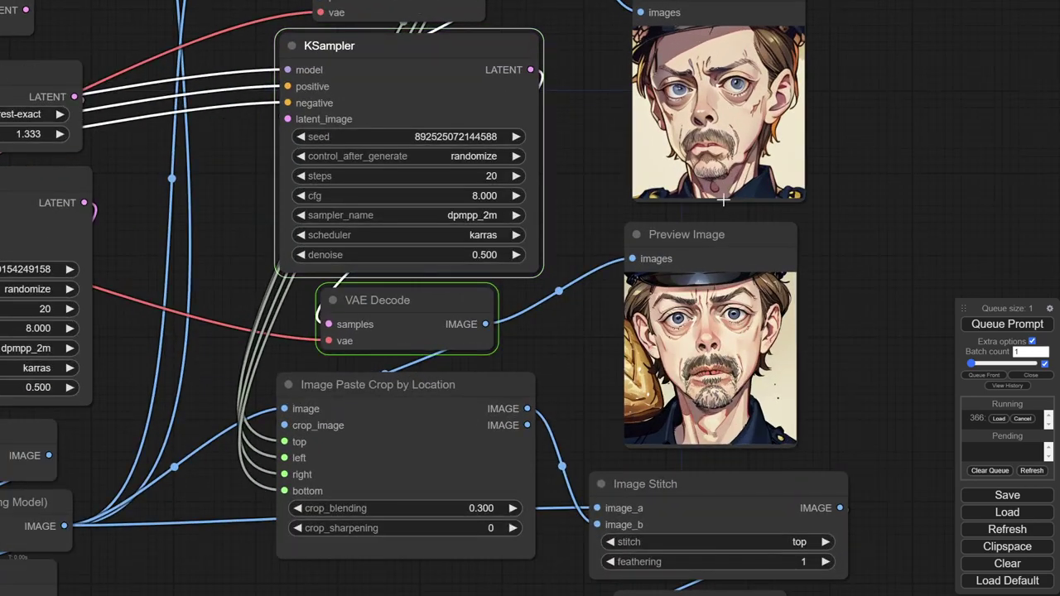
pyautogui.scroll(11, 723, 297)
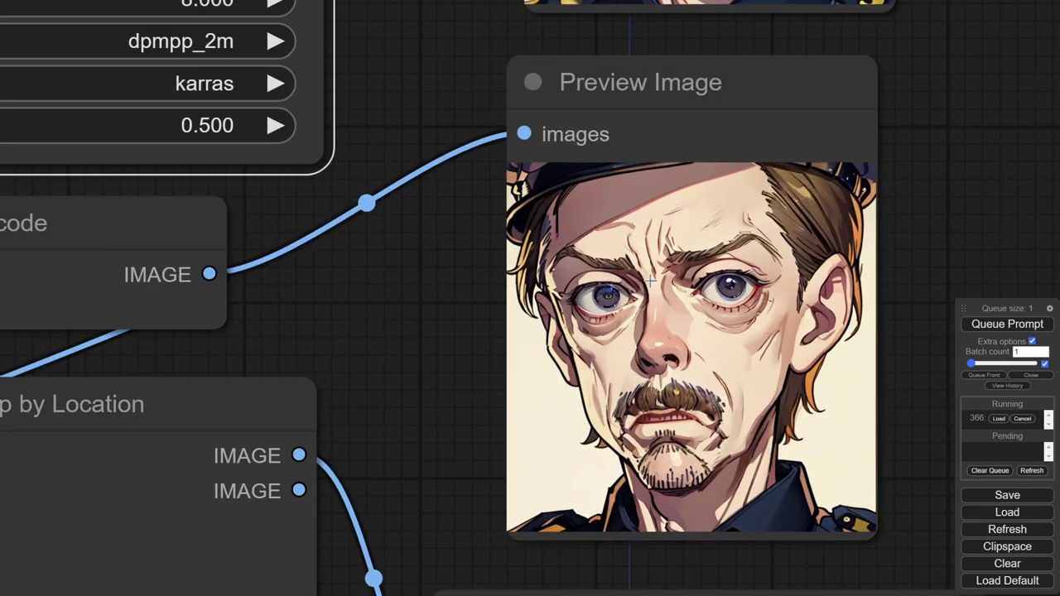
pyautogui.scroll(-12, 651, 280)
pyautogui.moveTo(831, 217); pyautogui.dragTo(816, 103)
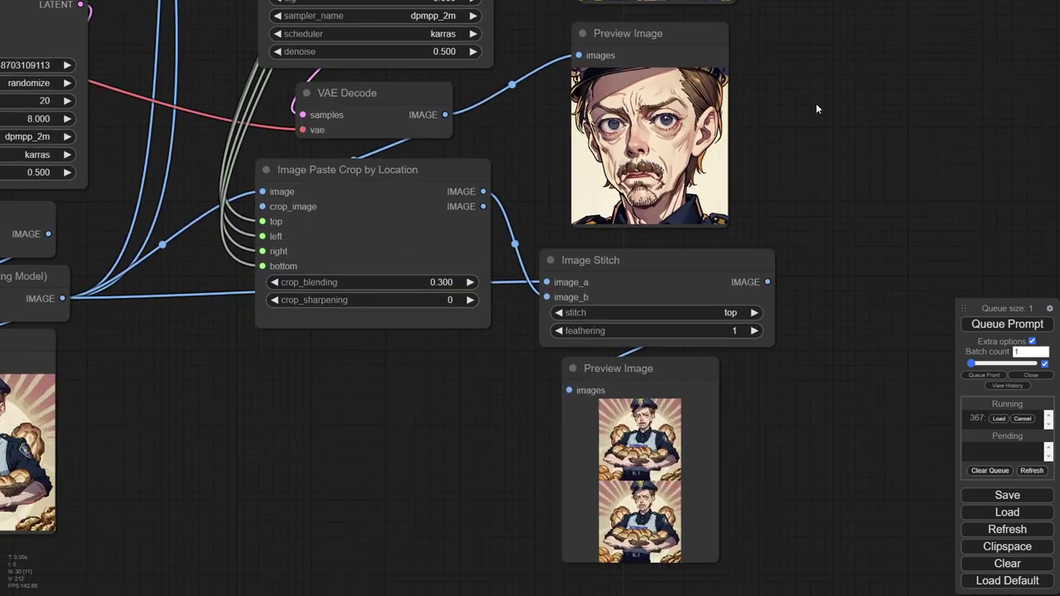
pyautogui.scroll(3, 763, 294)
pyautogui.scroll(15, 601, 284)
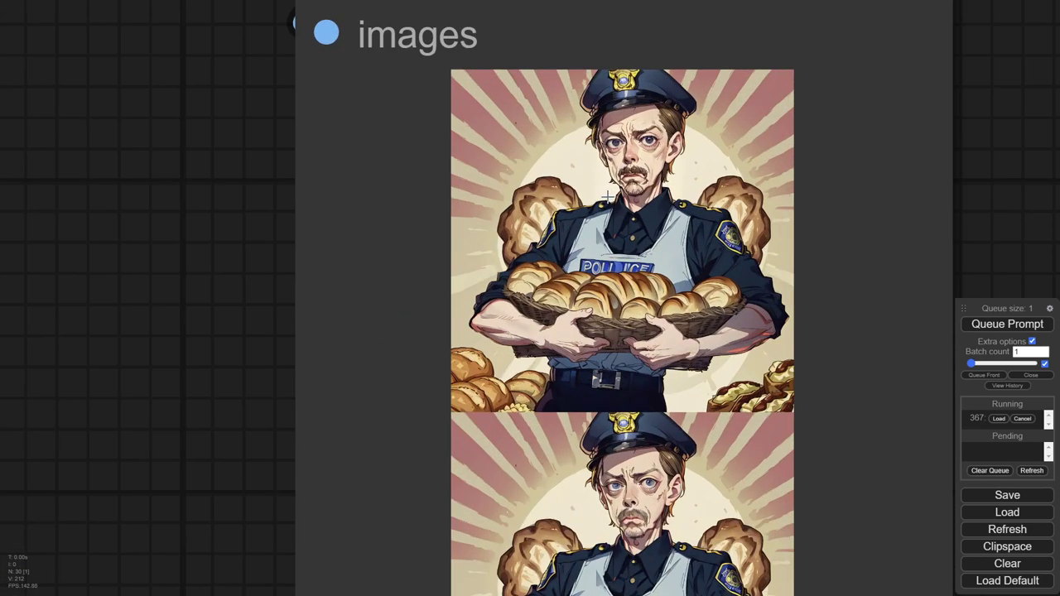
# Step: Inspect the second run's upscaled preview and compare the original and refined faces in its stitched preview
pyautogui.scroll(-18, 608, 195)
pyautogui.moveTo(239, 241); pyautogui.dragTo(523, 377)
pyautogui.scroll(12, 372, 360)
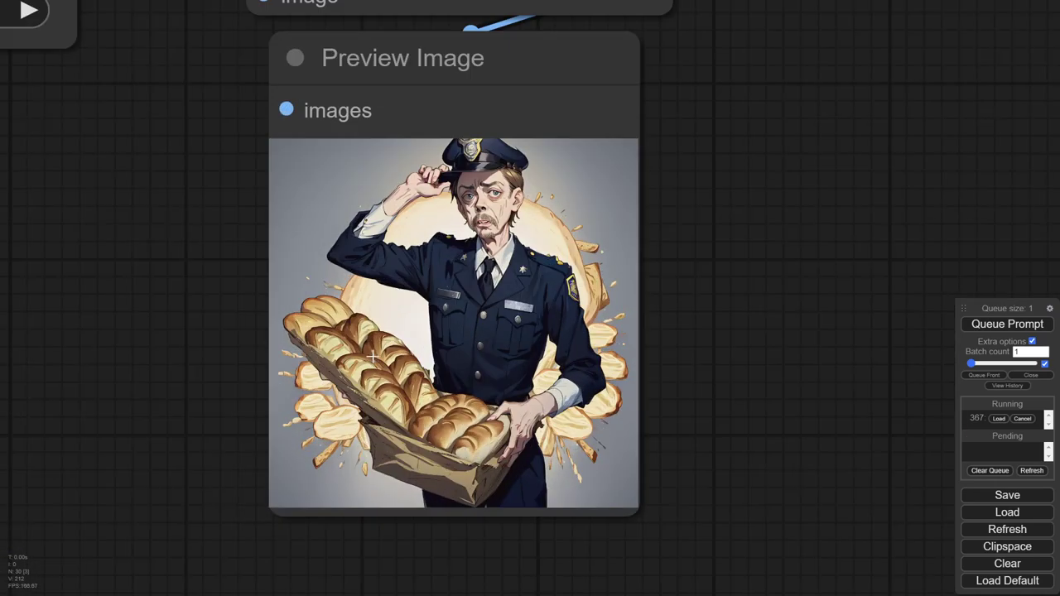
pyautogui.scroll(-17, 373, 355)
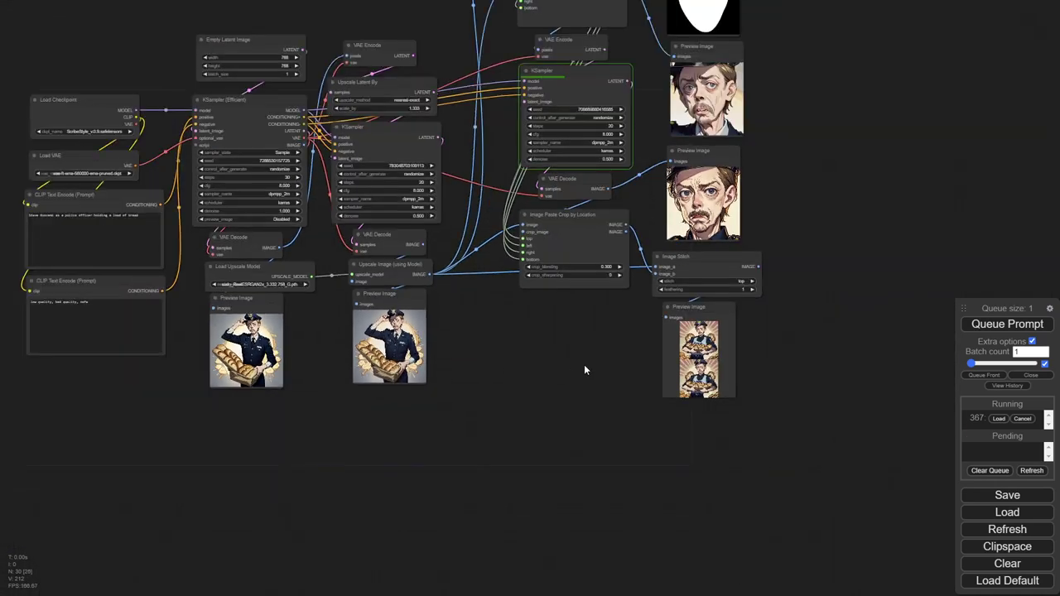
pyautogui.moveTo(585, 367); pyautogui.dragTo(440, 430)
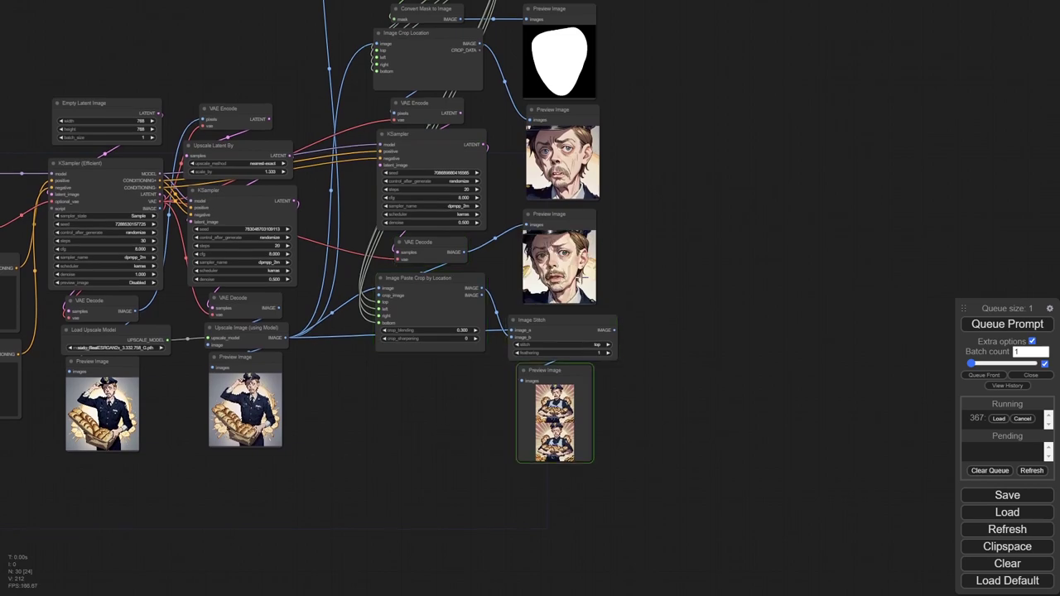
pyautogui.scroll(4, 584, 273)
pyautogui.scroll(12, 539, 563)
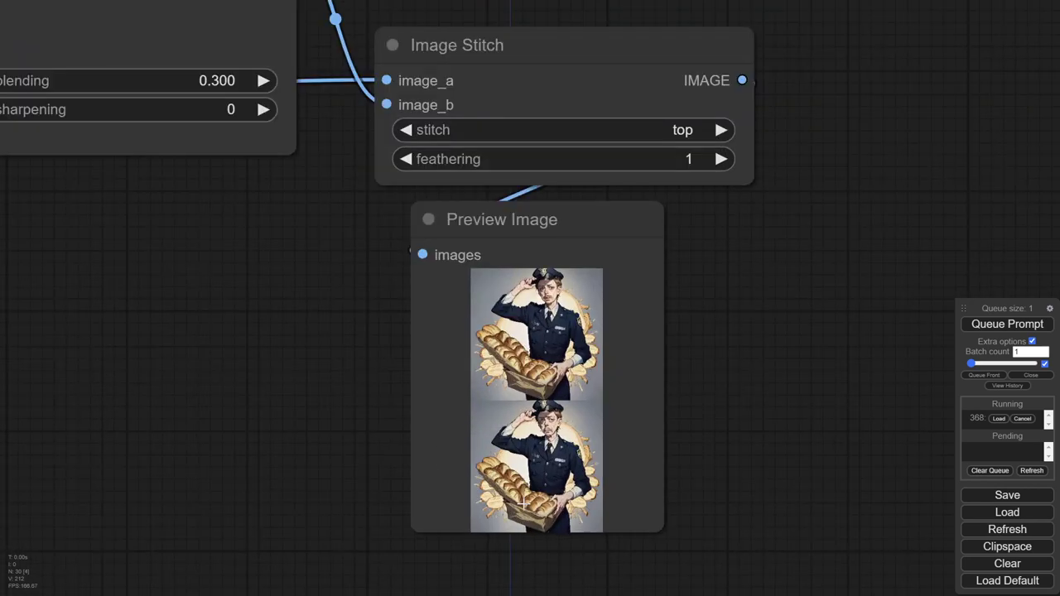
pyautogui.scroll(12, 554, 377)
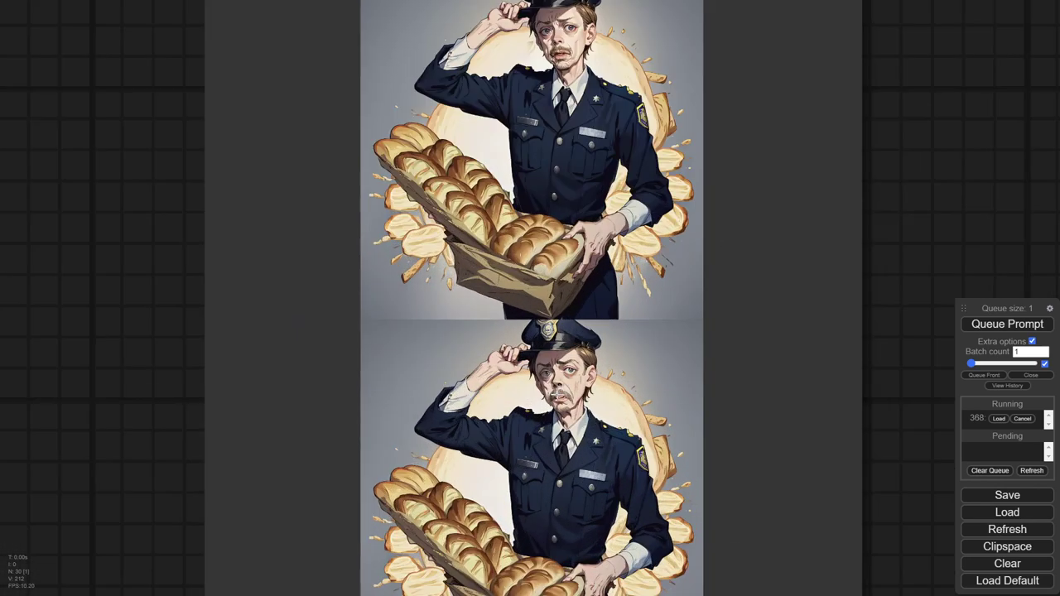
pyautogui.scroll(-5, 550, 378)
pyautogui.scroll(6, 540, 36)
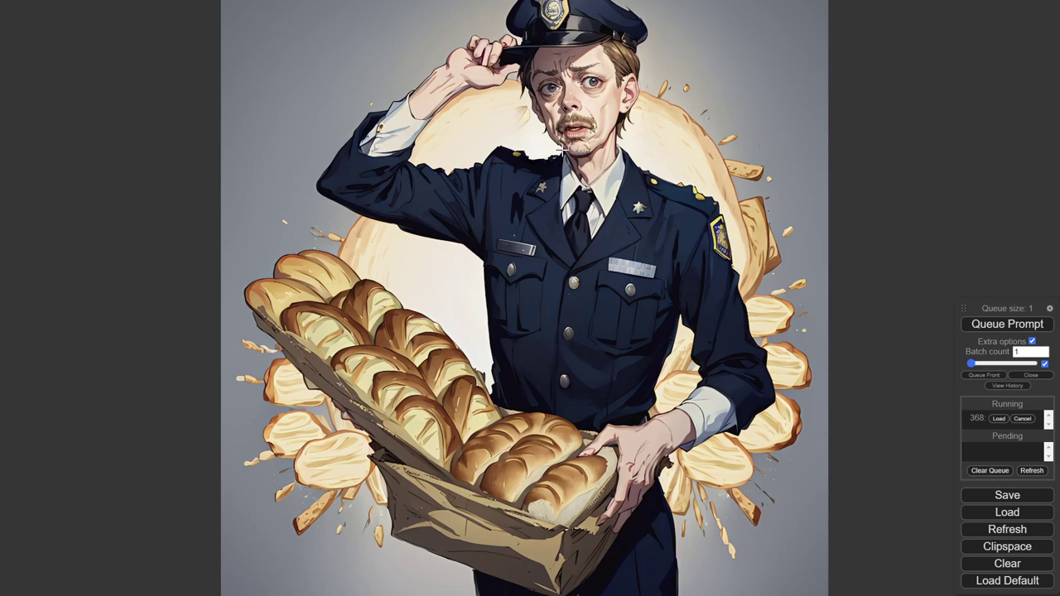
pyautogui.scroll(-8, 541, 174)
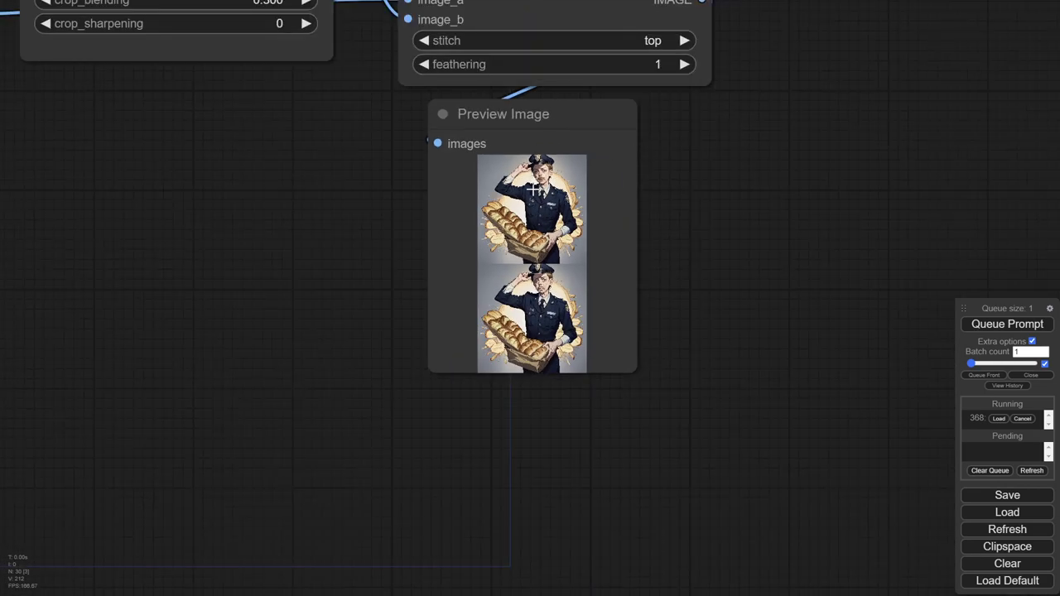
# Step: Compare the cropped and re-sampled face previews of the third run within the whole workflow
pyautogui.scroll(-6, 535, 189)
pyautogui.moveTo(402, 207); pyautogui.dragTo(533, 293)
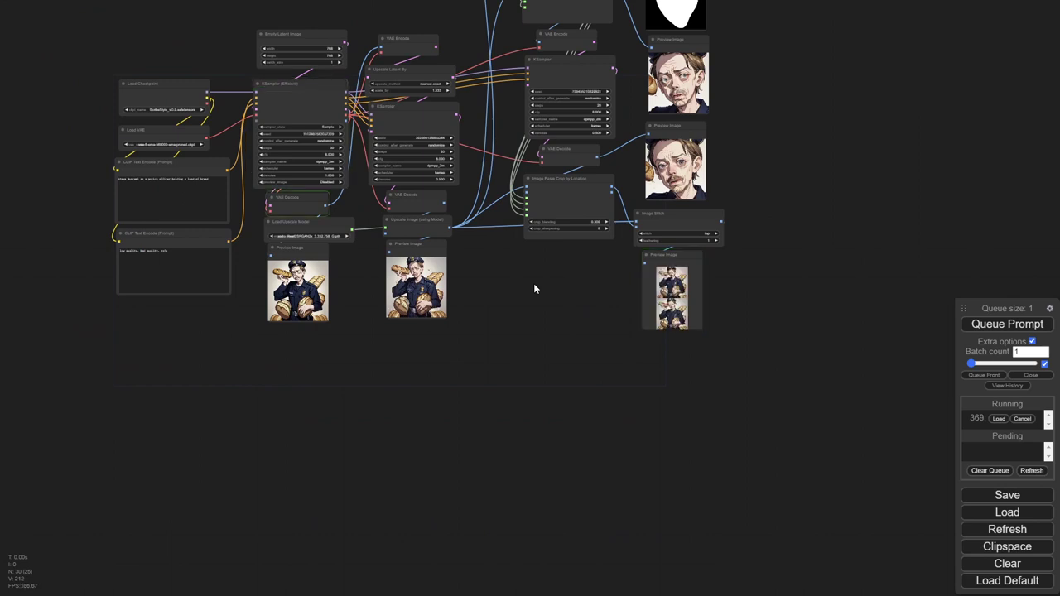
pyautogui.moveTo(534, 283); pyautogui.dragTo(622, 395)
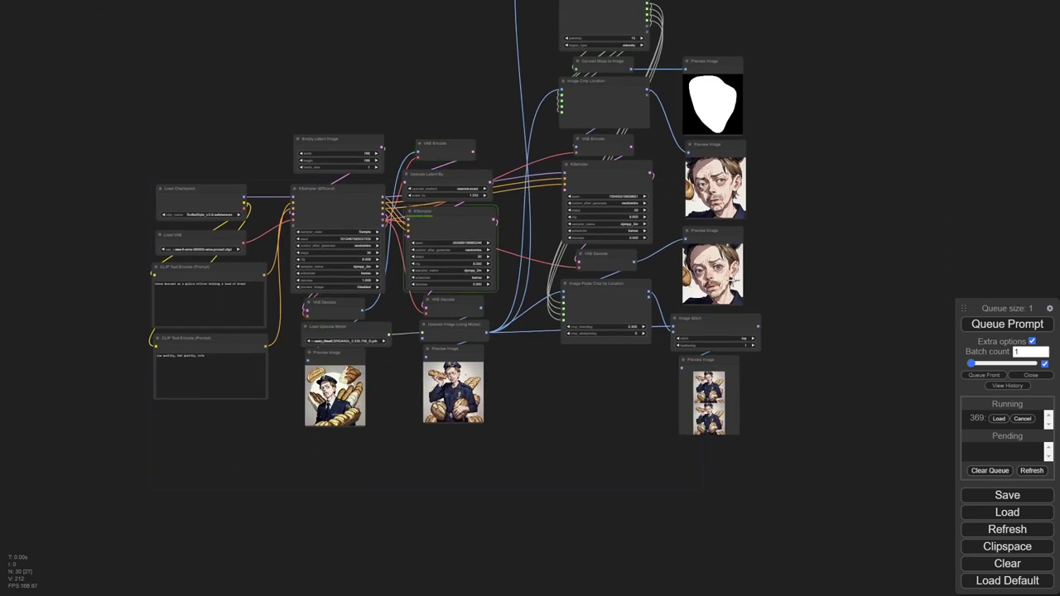
pyautogui.scroll(12, 720, 214)
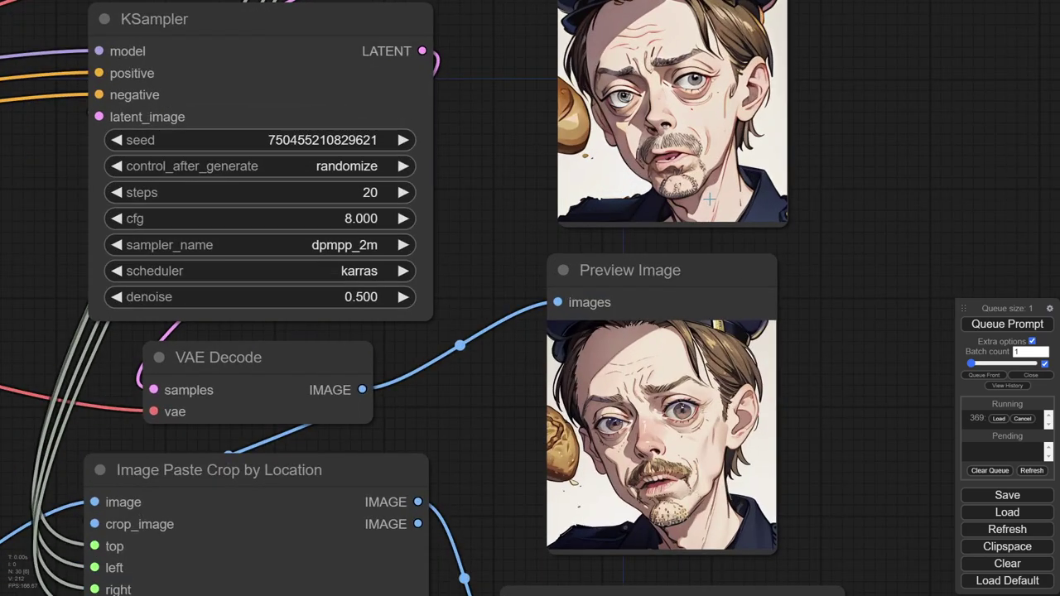
pyautogui.scroll(-7, 710, 199)
pyautogui.scroll(-7, 553, 458)
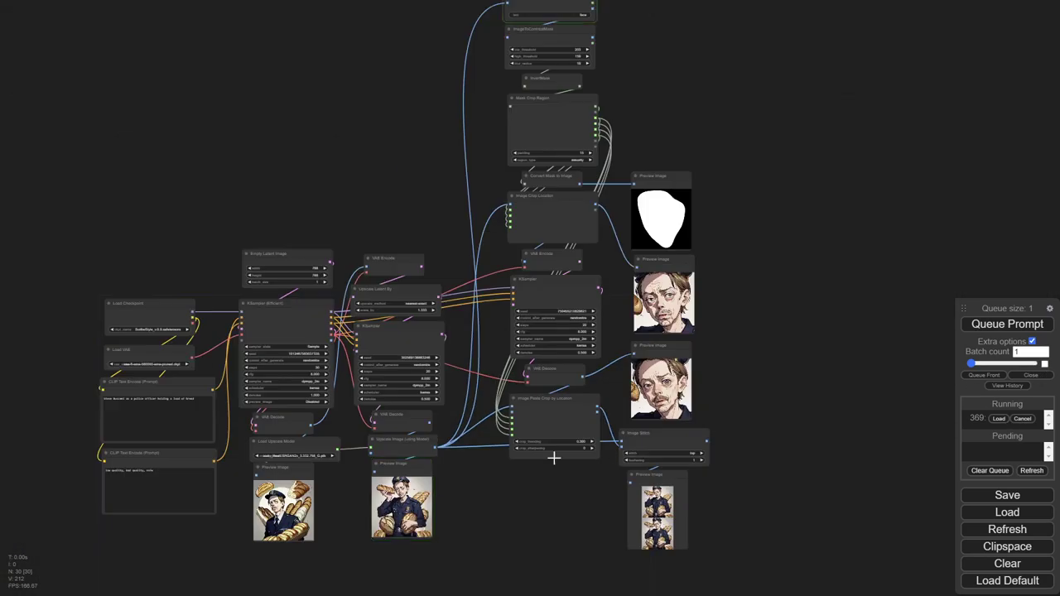
# Step: Replace the subject of the positive prompt with "Anthony Hopkins", keeping the police officer and bread wording, and queue a run
pyautogui.moveTo(269, 432); pyautogui.dragTo(655, 419)
pyautogui.scroll(10, 431, 422)
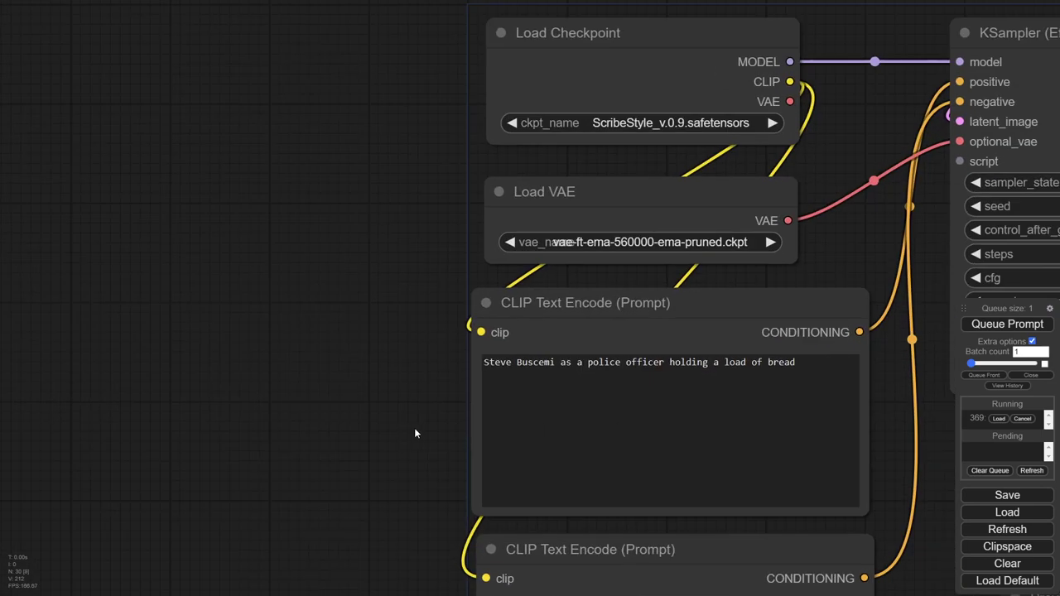
pyautogui.moveTo(410, 326); pyautogui.dragTo(314, 338)
pyautogui.write('Anthony Hop')
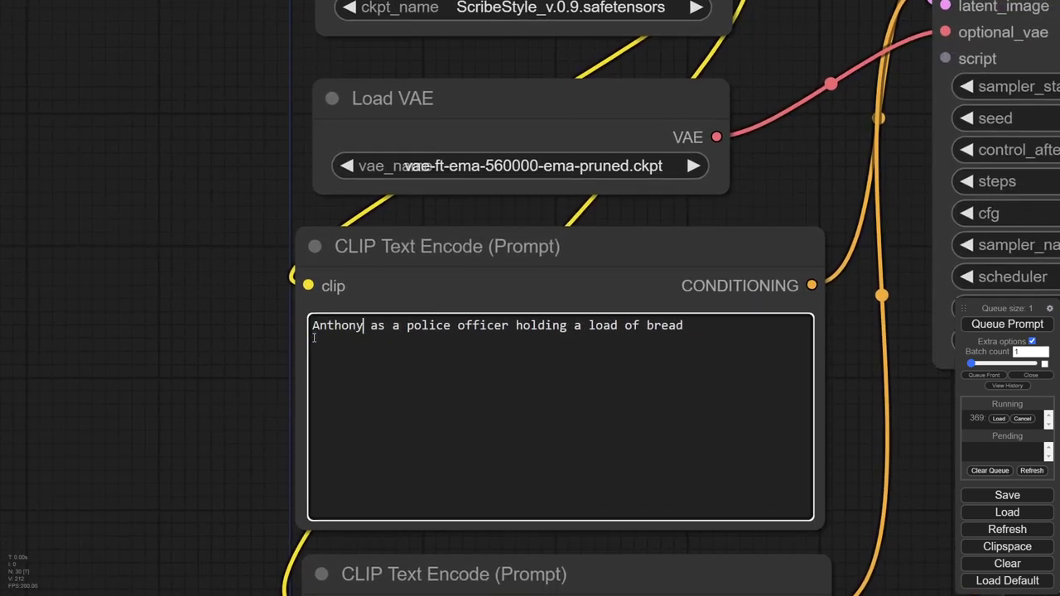
pyautogui.write('kins')
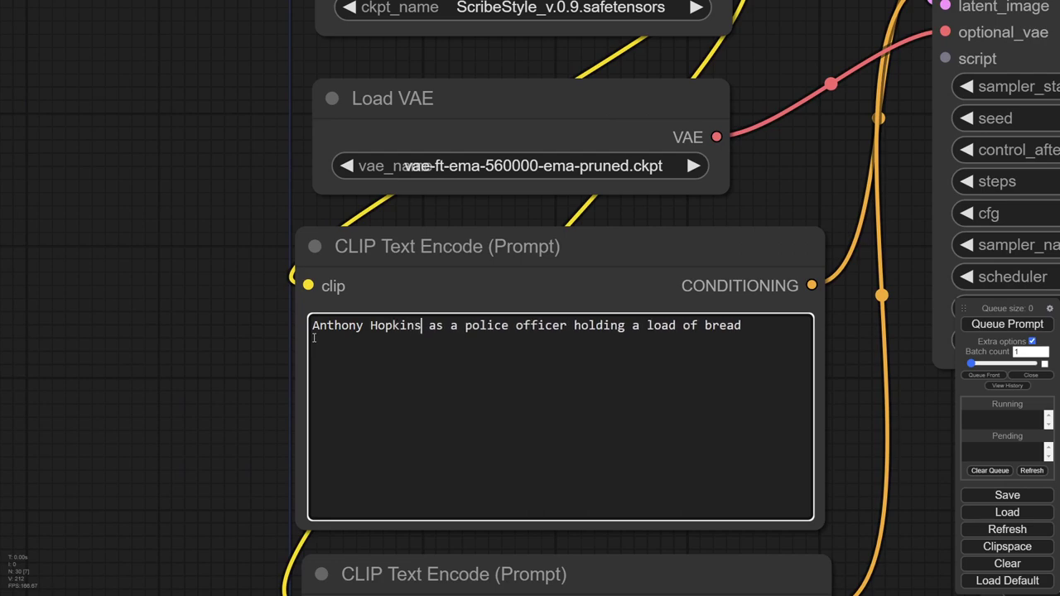
pyautogui.scroll(-10, 257, 335)
pyautogui.hscroll(5, 542, 401)
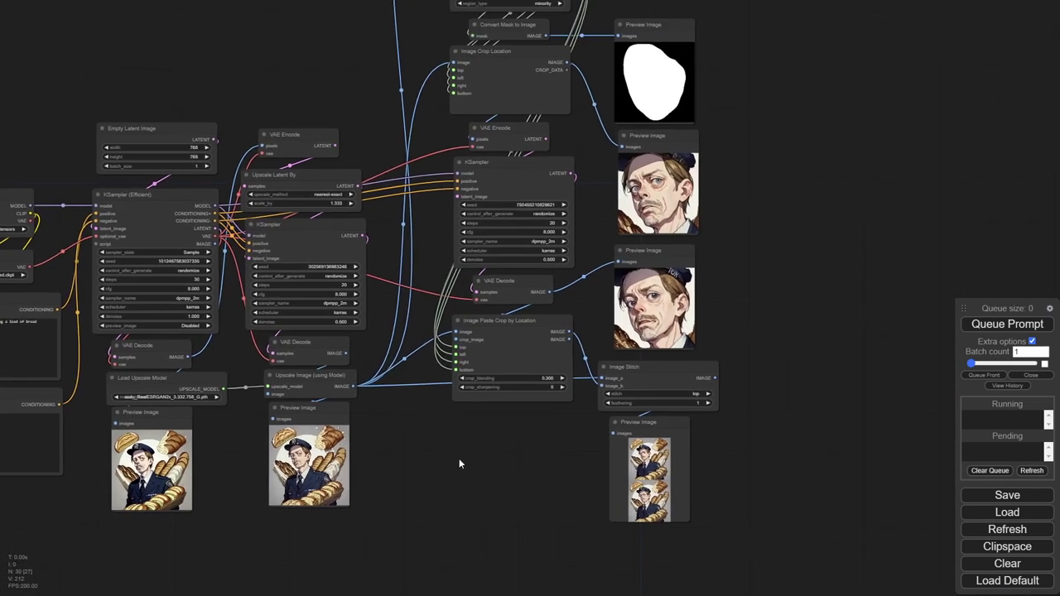
pyautogui.hotkey('ctrl', 'Return')
# Step: Examine the base and upscaled image previews of the Anthony Hopkins run
pyautogui.scroll(3, 478, 476)
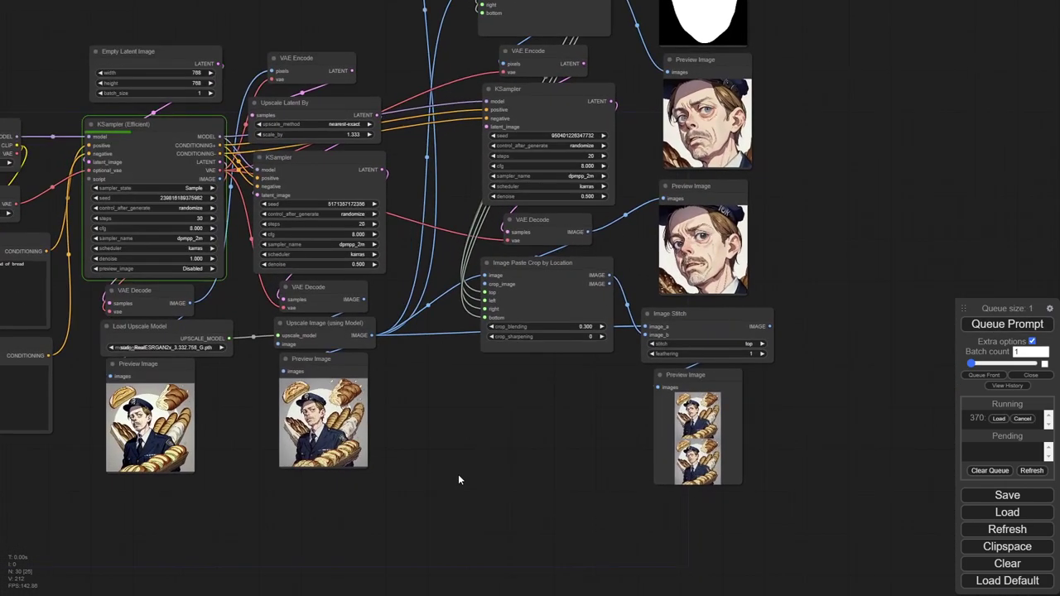
pyautogui.scroll(8, 304, 356)
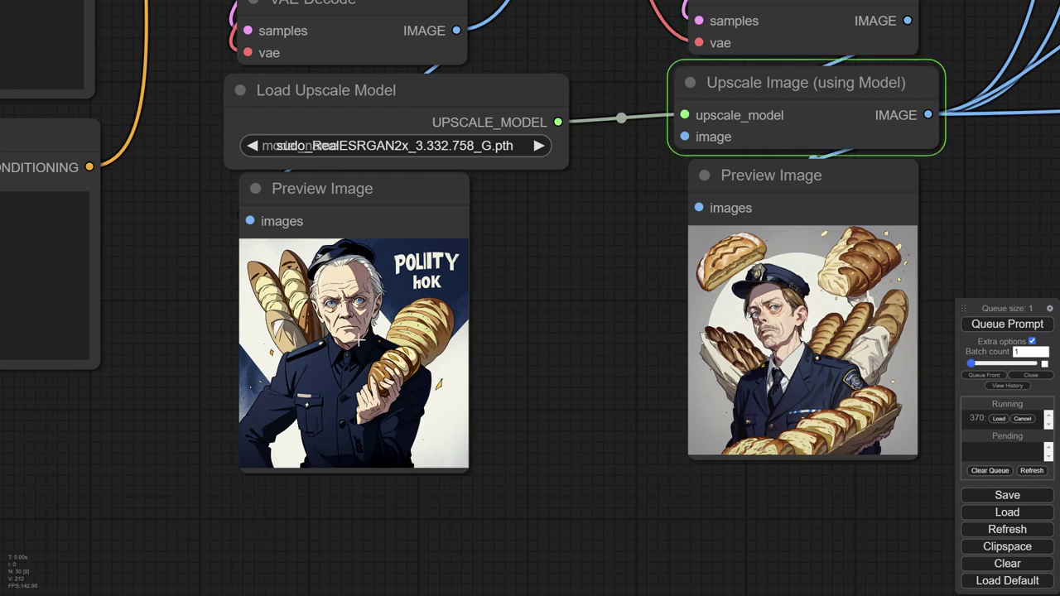
pyautogui.scroll(-2, 358, 340)
pyautogui.moveTo(691, 489); pyautogui.dragTo(513, 488)
pyautogui.scroll(6, 567, 341)
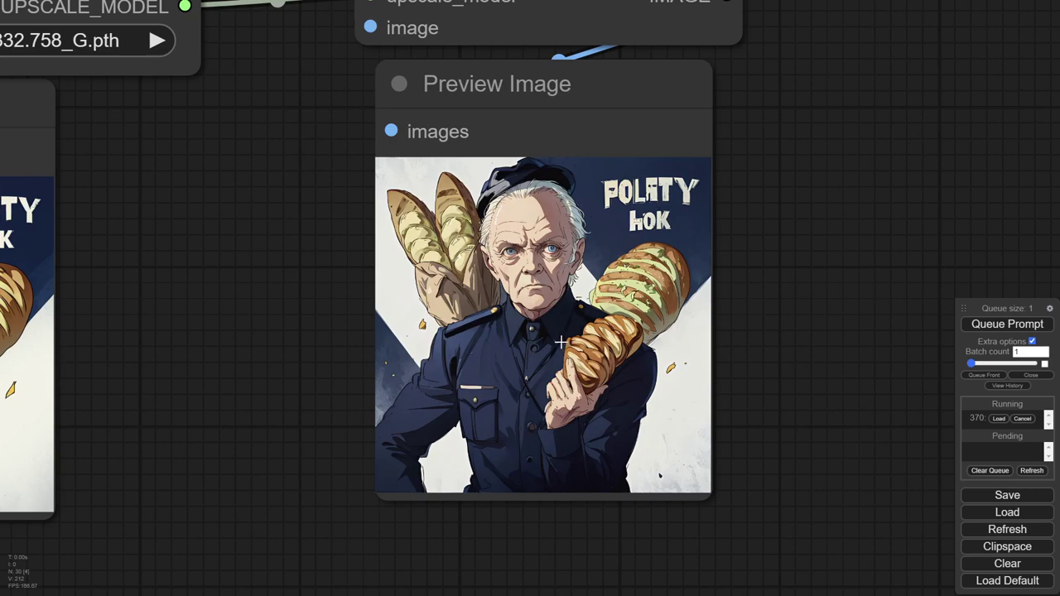
pyautogui.scroll(-8, 560, 341)
# Step: Compare the original and face-refined images in the stitched preview of the Anthony Hopkins run
pyautogui.scroll(3, 486, 386)
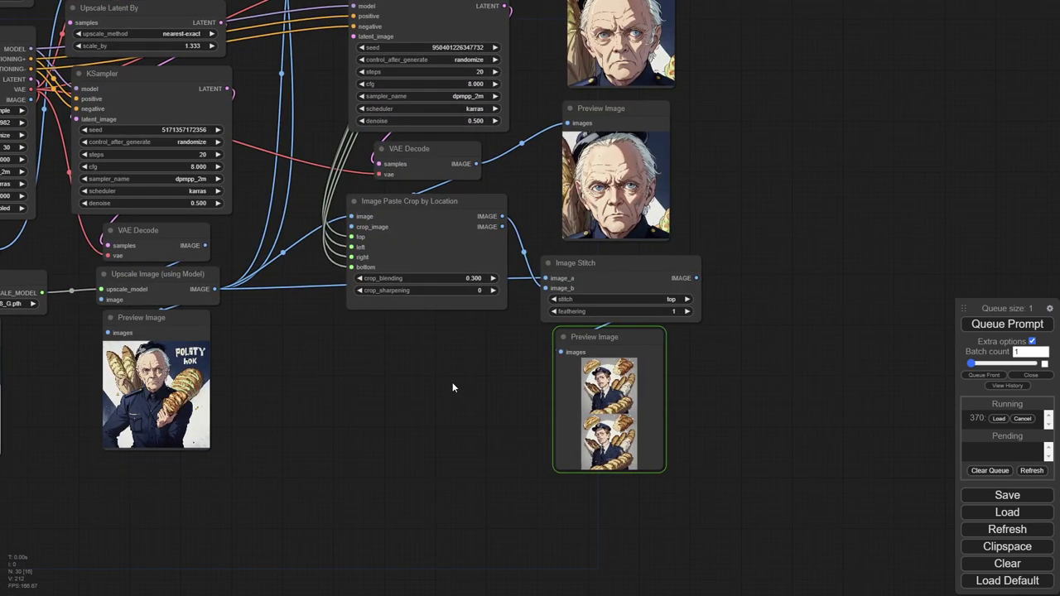
pyautogui.scroll(15, 646, 439)
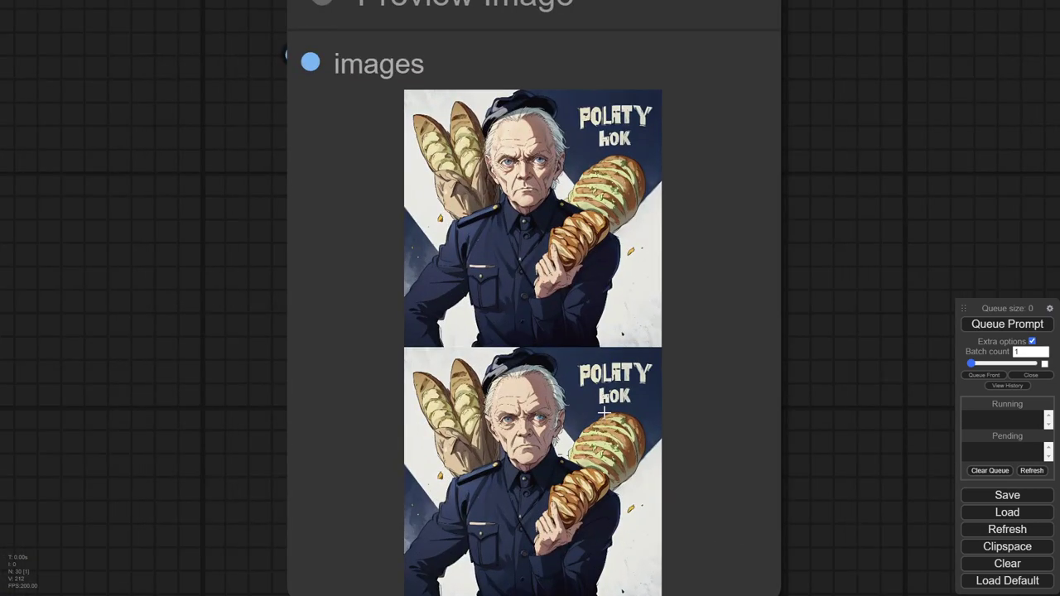
pyautogui.scroll(4, 535, 166)
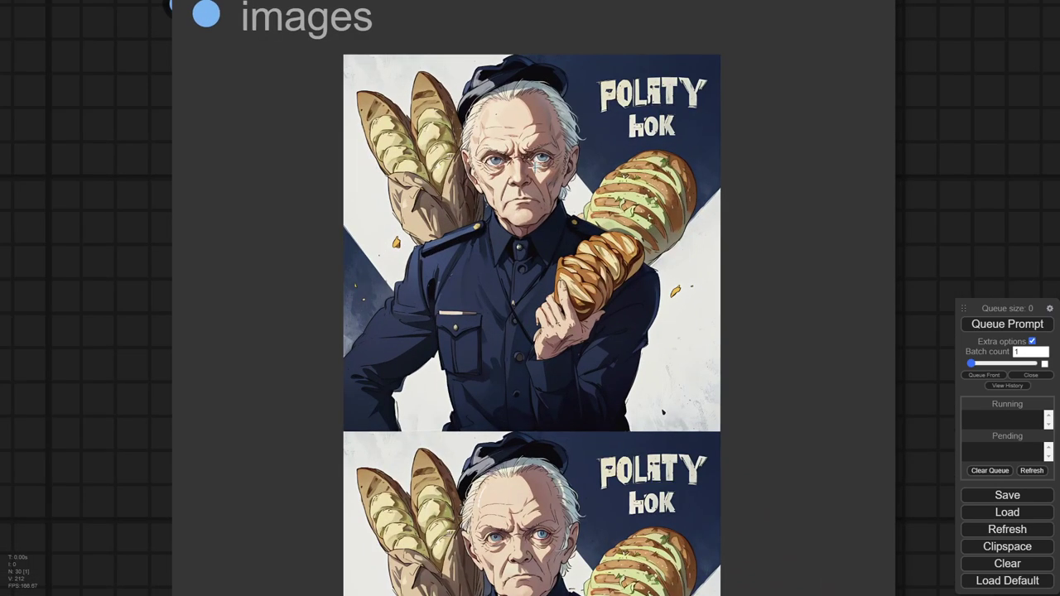
pyautogui.scroll(4, 534, 166)
pyautogui.scroll(1, 516, 161)
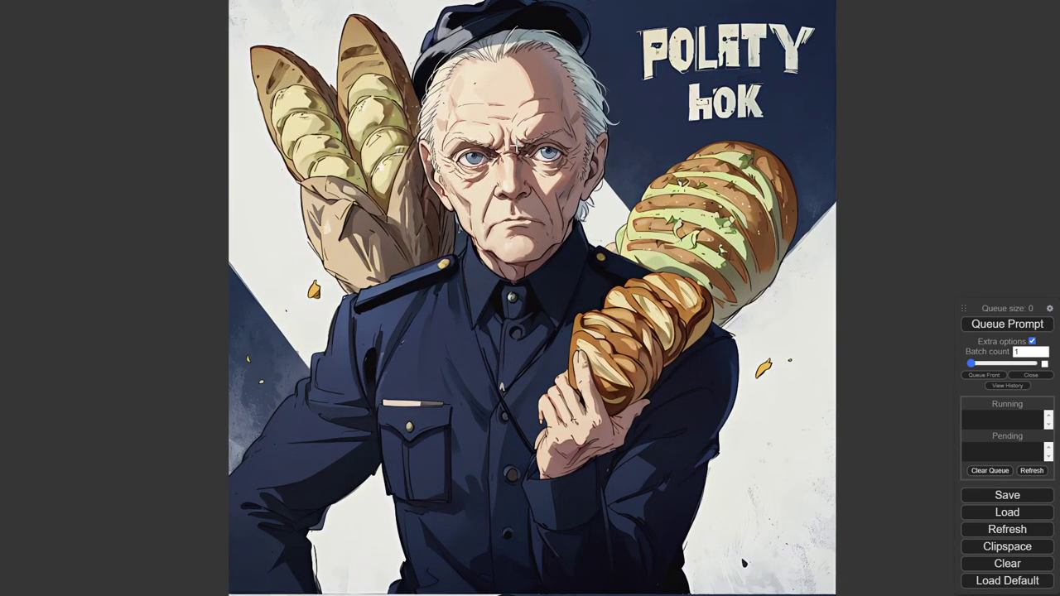
pyautogui.scroll(-12, 467, 173)
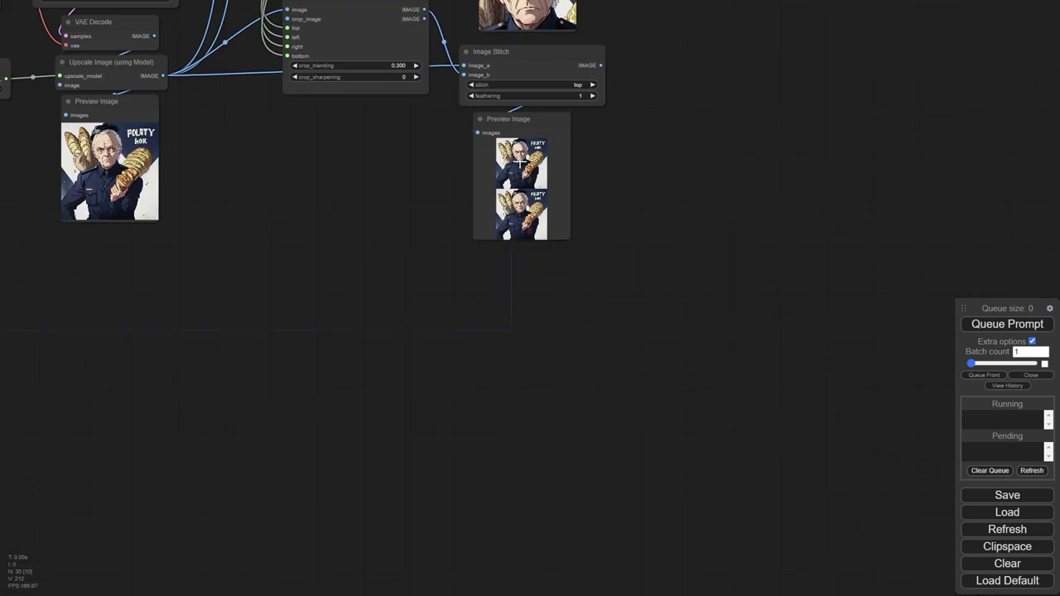
pyautogui.moveTo(467, 172); pyautogui.dragTo(583, 474)
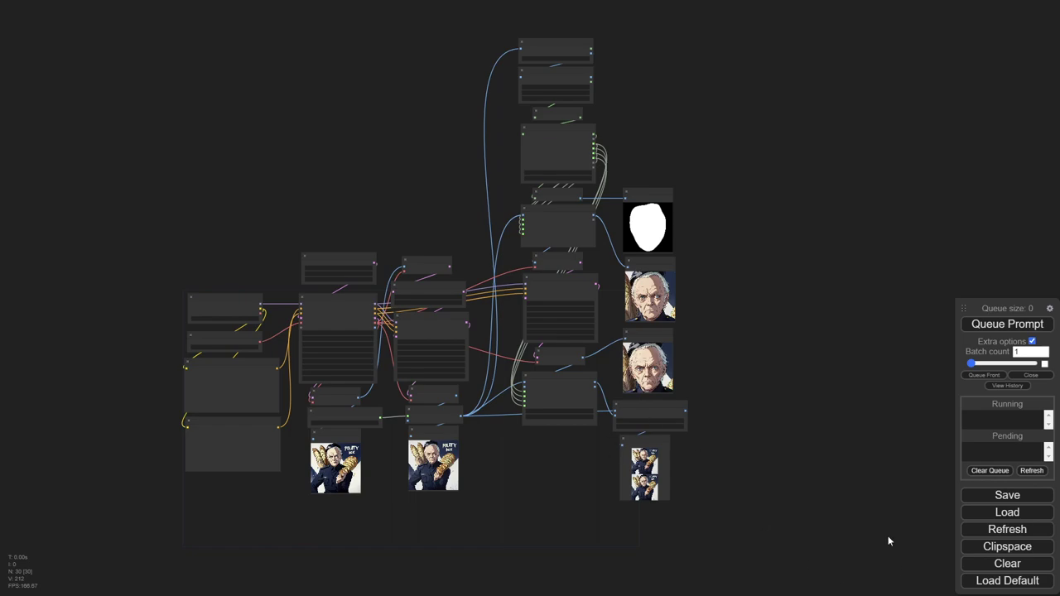
pyautogui.scroll(3, 643, 146)
pyautogui.scroll(-2, 645, 152)
pyautogui.moveTo(630, 147); pyautogui.dragTo(561, 147)
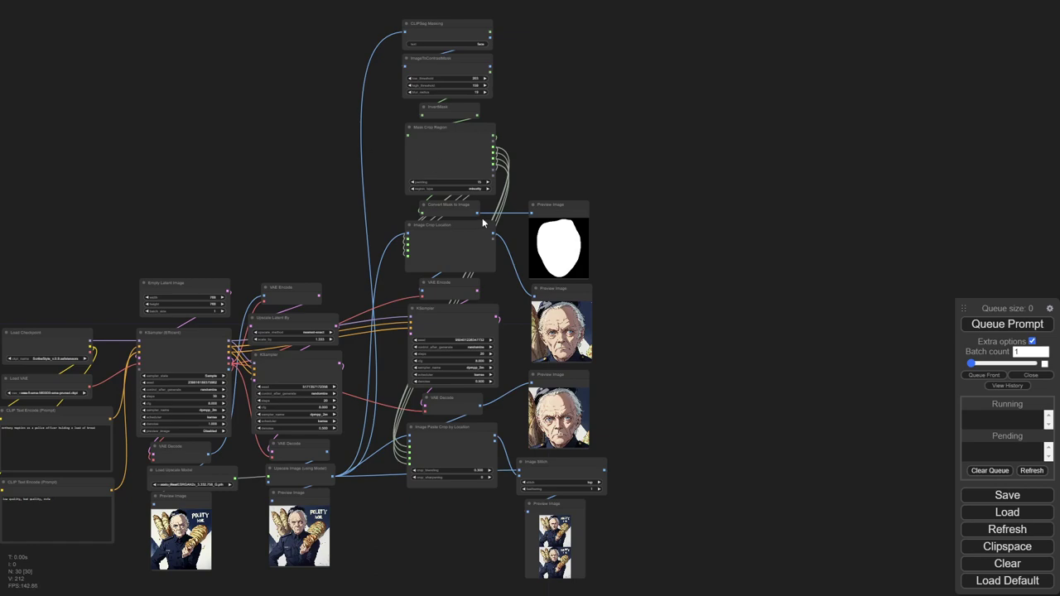
pyautogui.scroll(2, 478, 214)
pyautogui.scroll(-3, 736, 426)
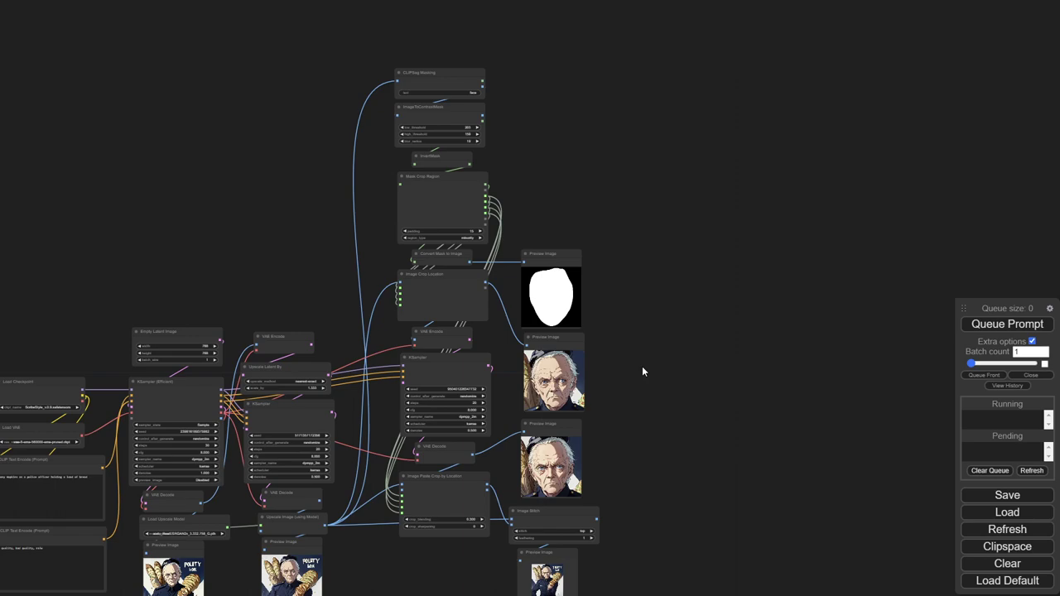
pyautogui.scroll(3, 410, 342)
pyautogui.moveTo(369, 384); pyautogui.dragTo(451, 335)
pyautogui.scroll(-3, 521, 151)
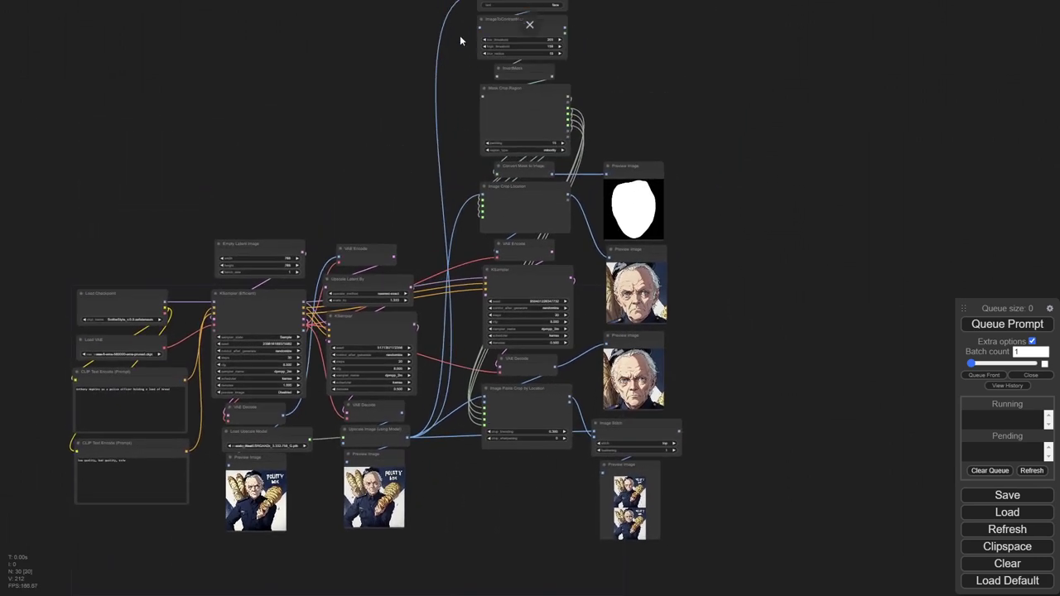
# Step: Set the CLIPSeg Masking text to "bread" and queue a new run
pyautogui.moveTo(464, 40); pyautogui.dragTo(467, 281)
pyautogui.scroll(3, 467, 281)
pyautogui.scroll(8, 535, 199)
pyautogui.click(598, 267)
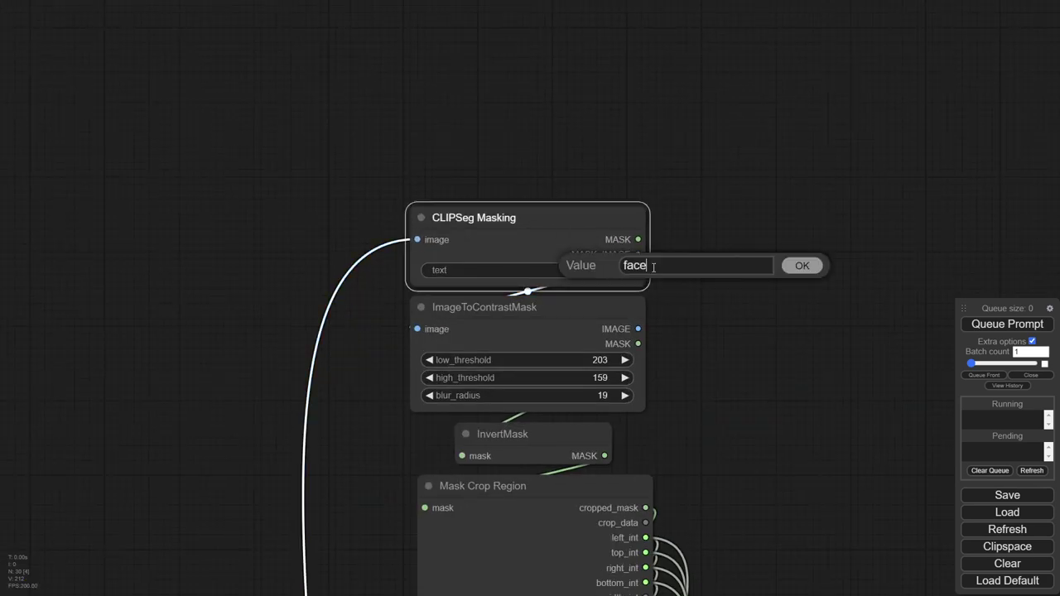
pyautogui.write('bread')
pyautogui.press('Return')
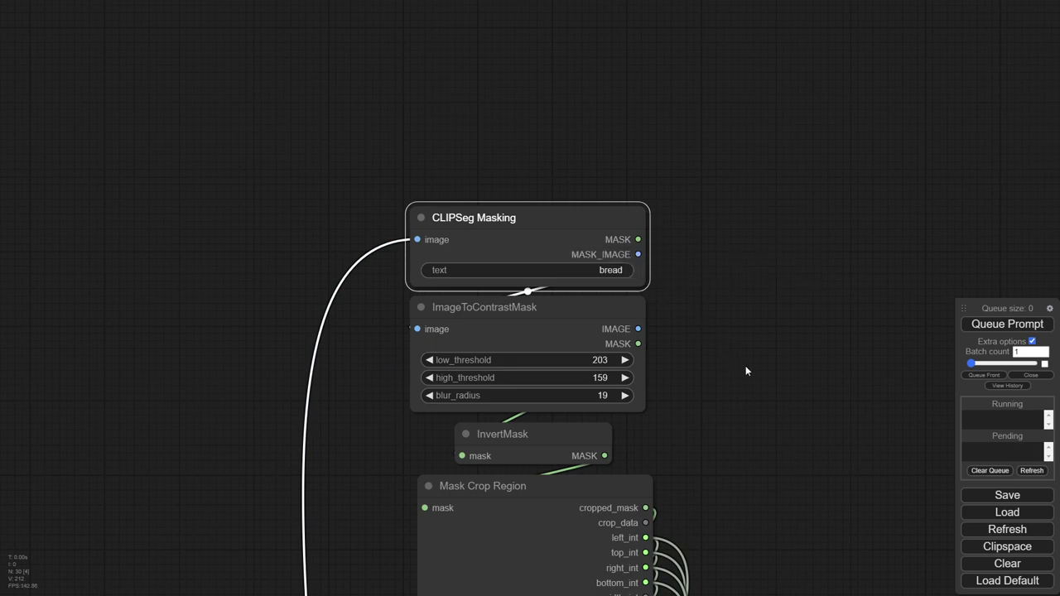
pyautogui.scroll(-6, 745, 364)
pyautogui.moveTo(760, 436); pyautogui.dragTo(651, 254)
pyautogui.scroll(-2, 651, 253)
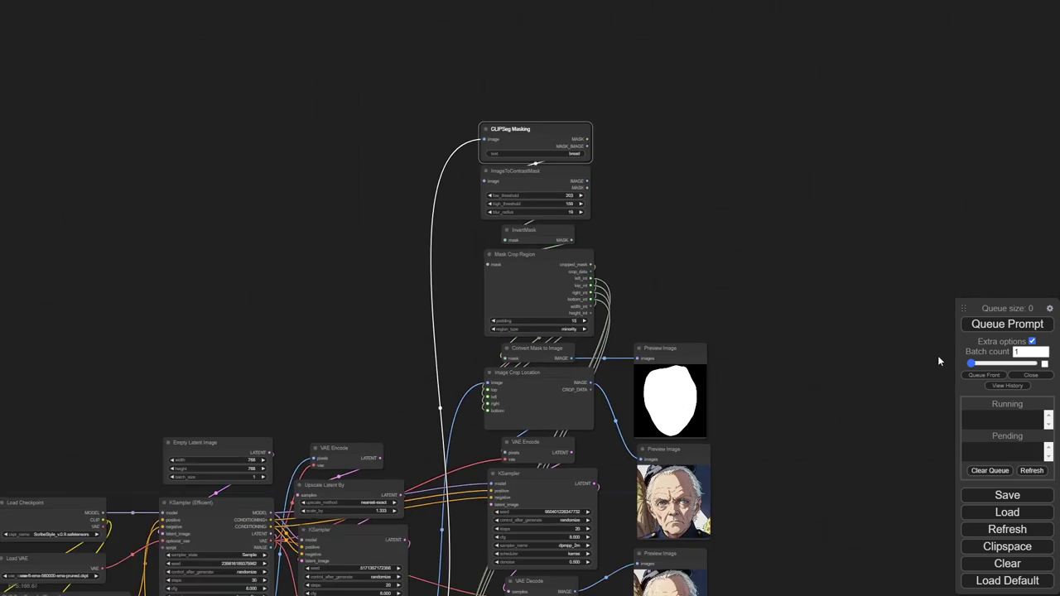
pyautogui.click(985, 324)
# Step: Examine the base and upscaled image previews of the run that masks the bread
pyautogui.moveTo(845, 497); pyautogui.dragTo(966, 172)
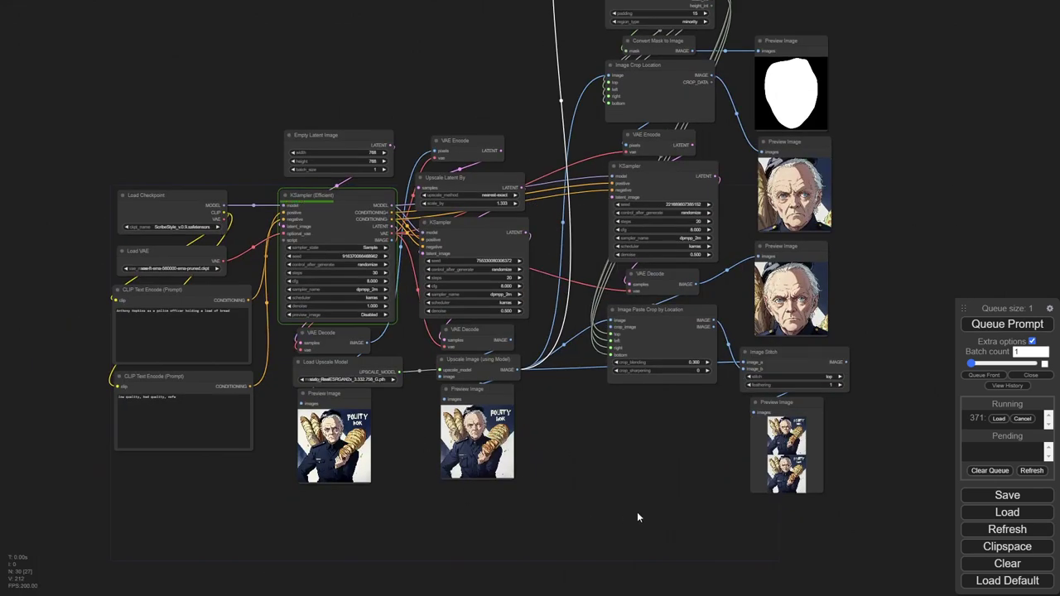
pyautogui.scroll(2, 637, 509)
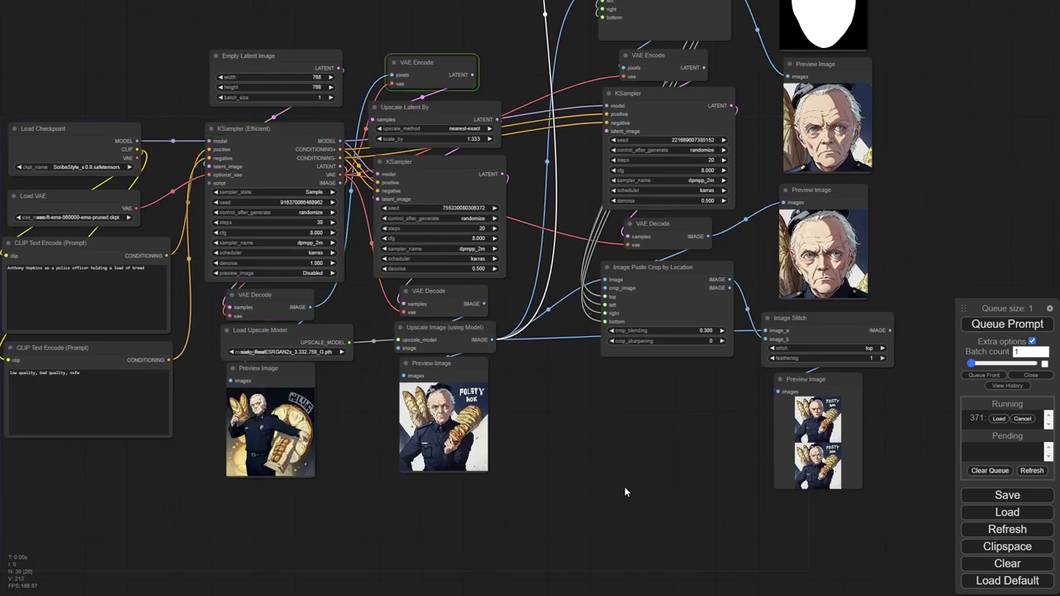
pyautogui.scroll(5, 293, 431)
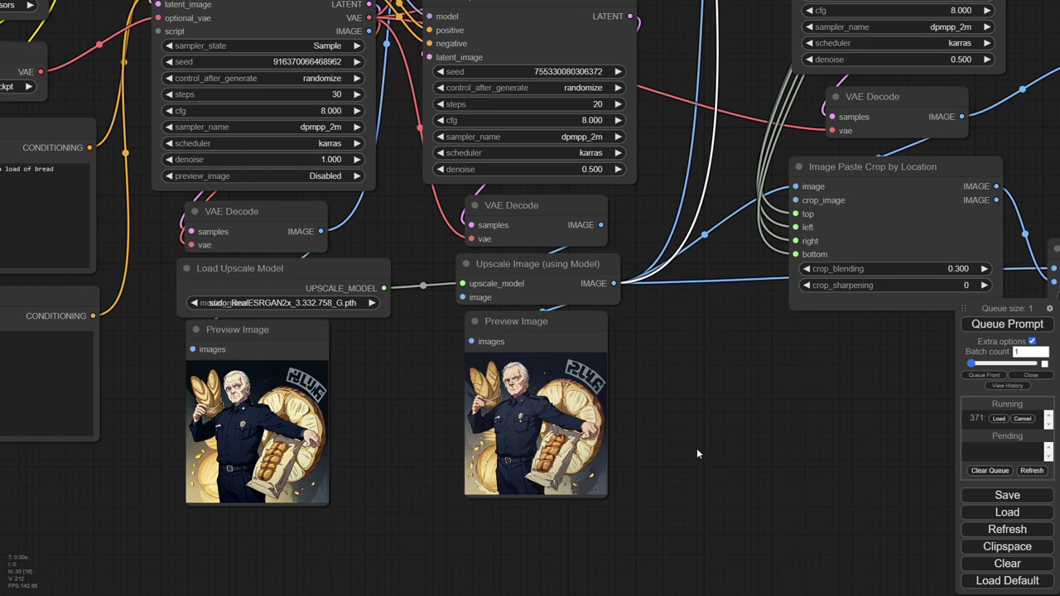
pyautogui.moveTo(697, 449); pyautogui.dragTo(367, 503)
# Step: Inspect the bread mask, the cropped region and the re-sampled crop in their previews
pyautogui.scroll(-3, 467, 431)
pyautogui.scroll(10, 746, 157)
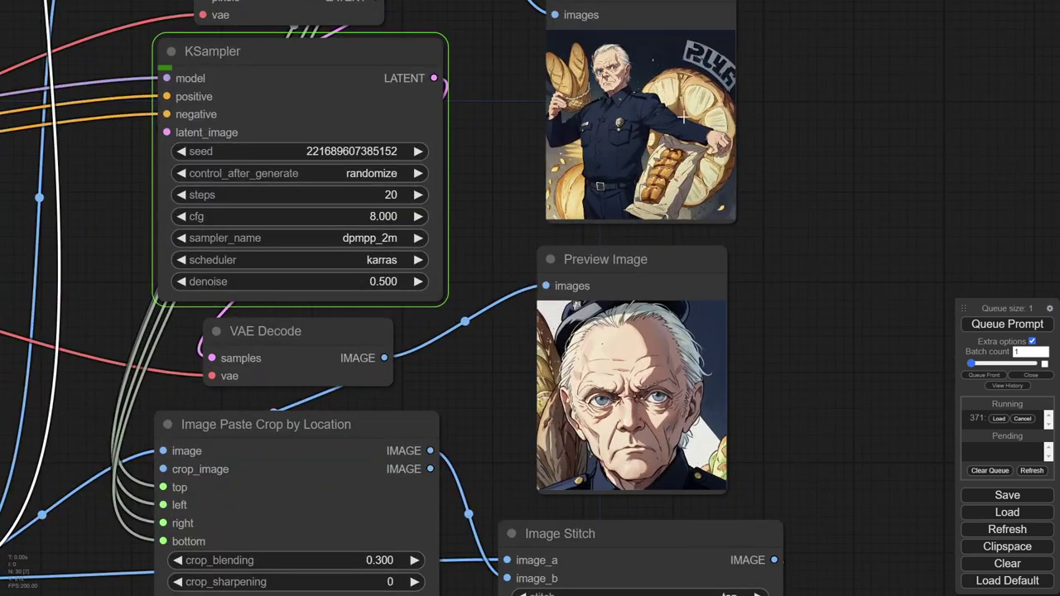
pyautogui.scroll(-2, 652, 102)
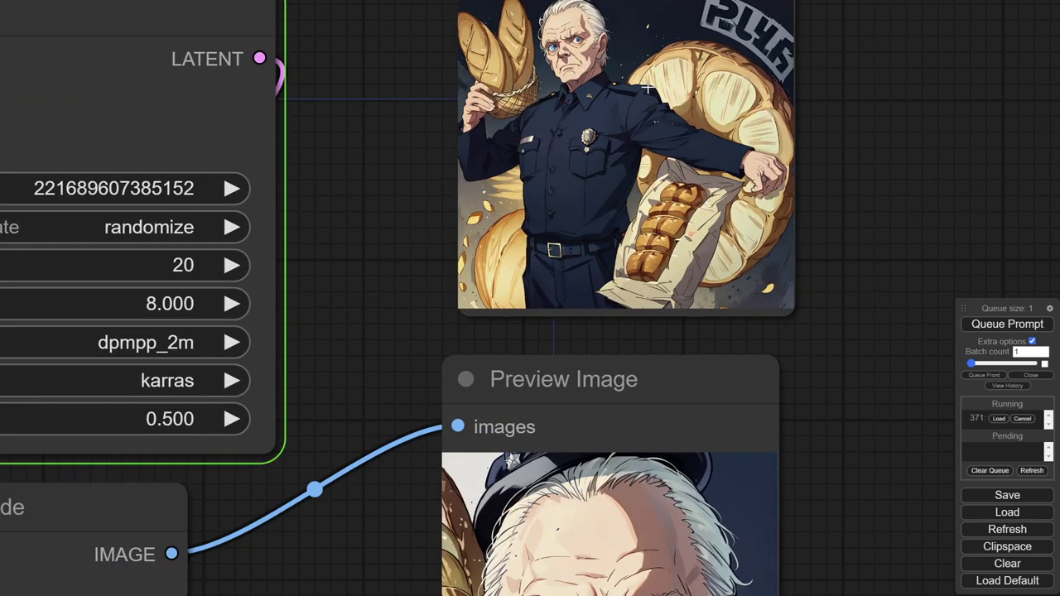
pyautogui.scroll(-4, 647, 90)
pyautogui.moveTo(750, 120); pyautogui.dragTo(789, 393)
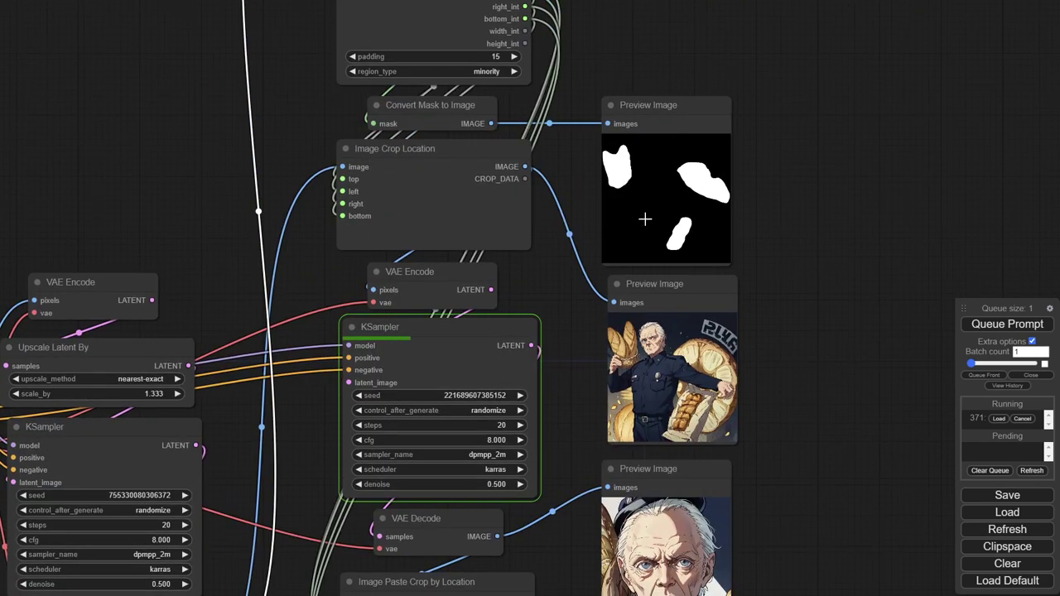
pyautogui.scroll(-2, 602, 190)
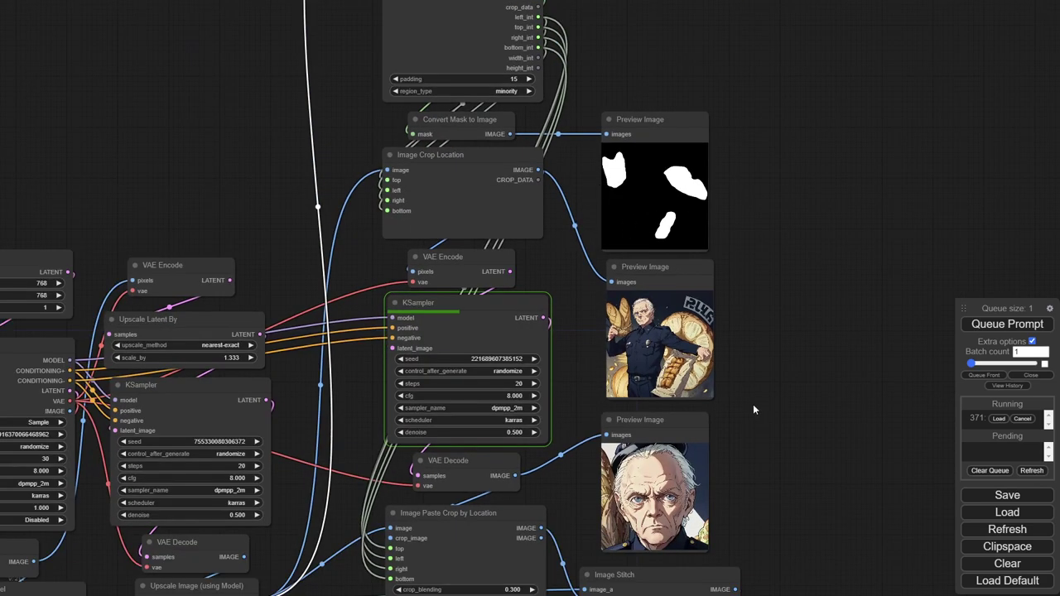
pyautogui.moveTo(878, 429); pyautogui.dragTo(798, 238)
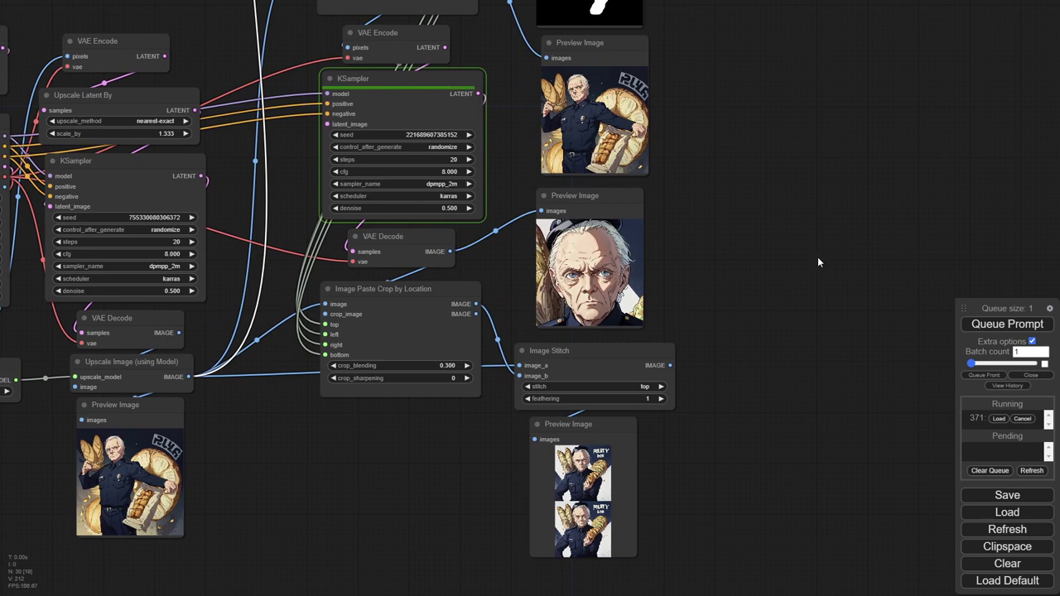
pyautogui.moveTo(769, 232); pyautogui.dragTo(833, 243)
pyautogui.moveTo(525, 387); pyautogui.dragTo(525, 439)
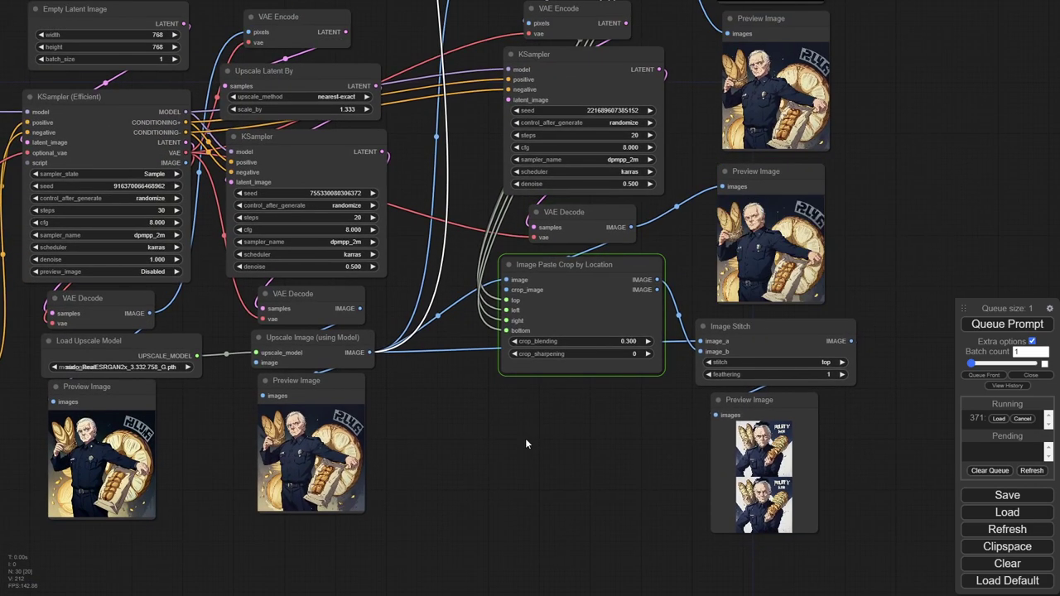
# Step: Set the CLIPSeg Masking text to "badge" and queue another run
pyautogui.moveTo(693, 177); pyautogui.dragTo(417, 442)
pyautogui.click(610, 157)
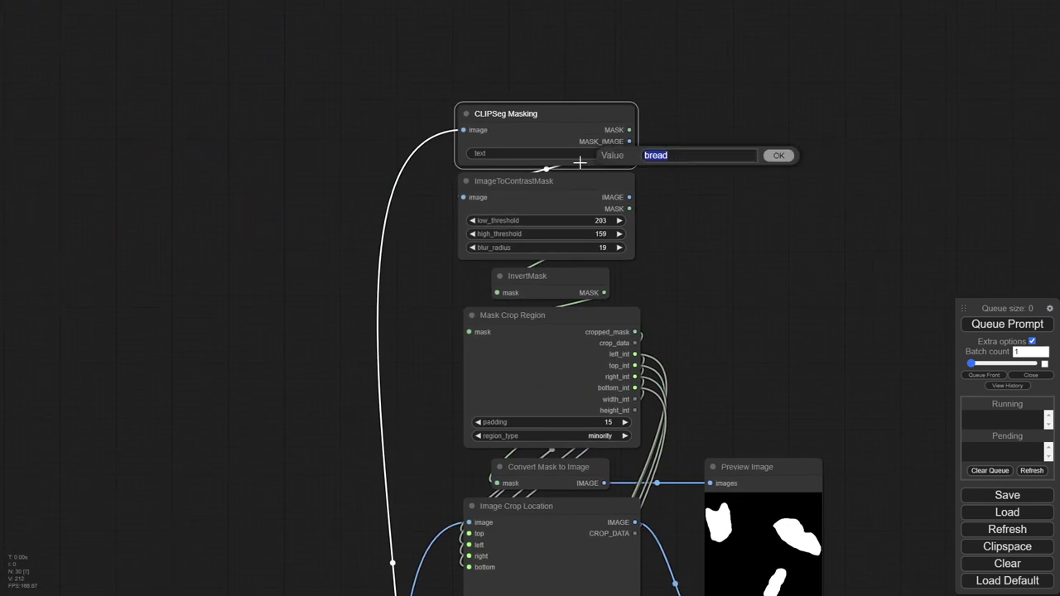
pyautogui.write('badge')
pyautogui.press('Return')
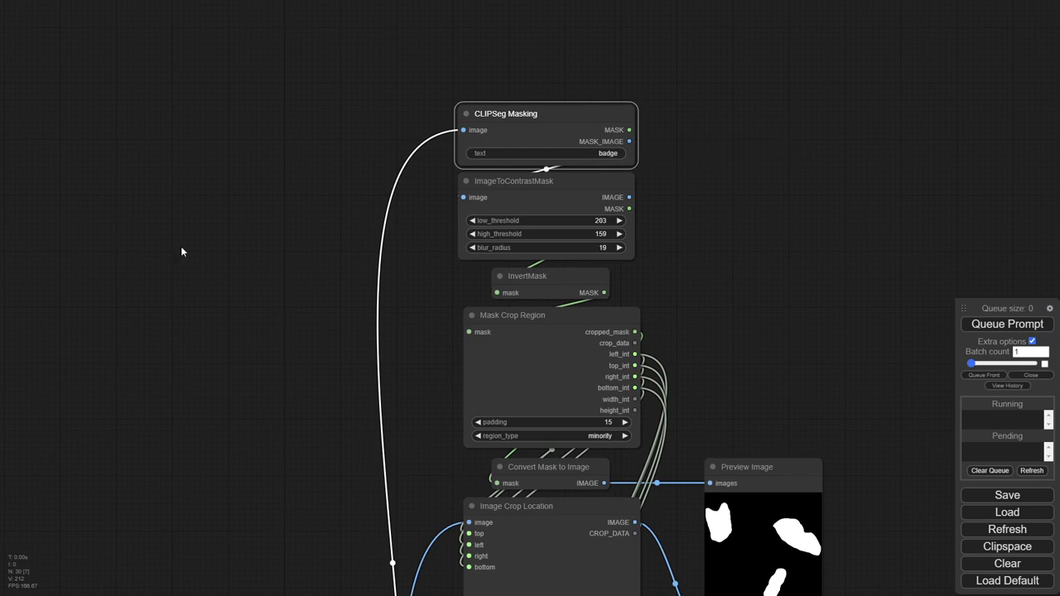
pyautogui.scroll(-10, 180, 246)
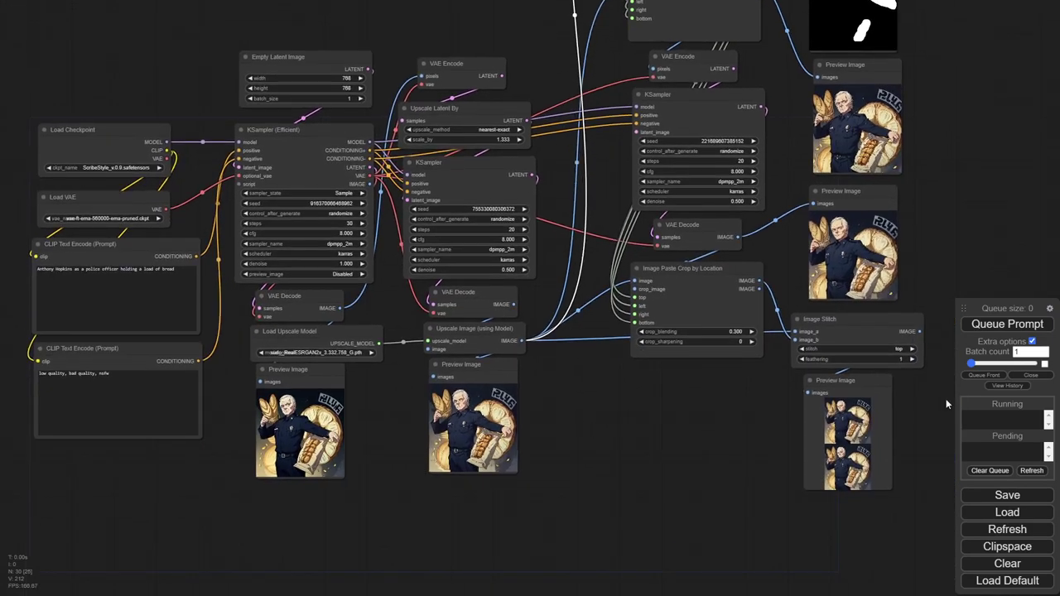
pyautogui.click(1005, 328)
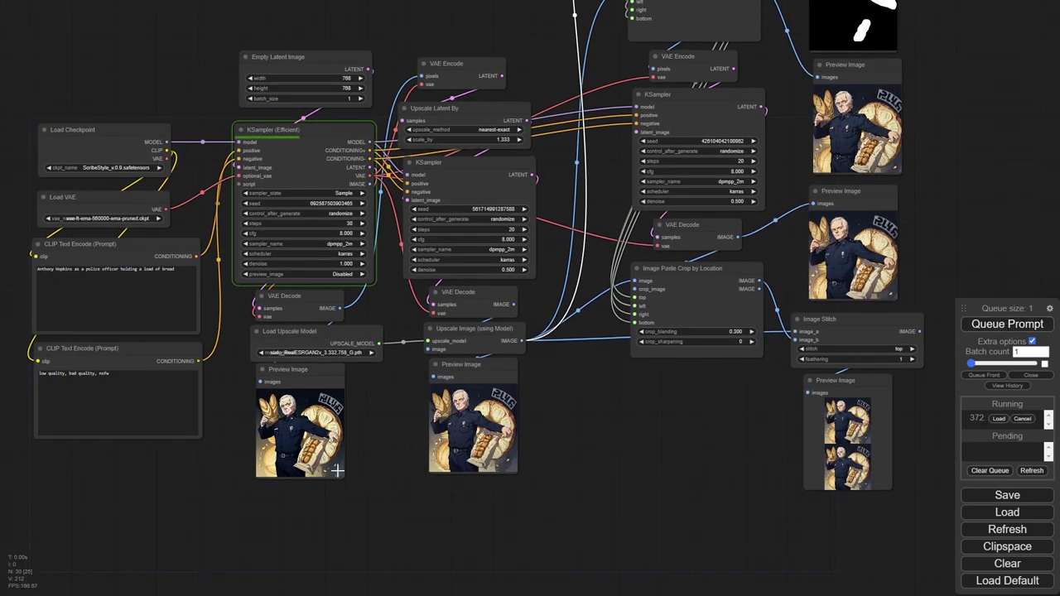
# Step: Examine the base and upscaled previews of the badge run, including the badge on the uniform
pyautogui.scroll(10, 417, 489)
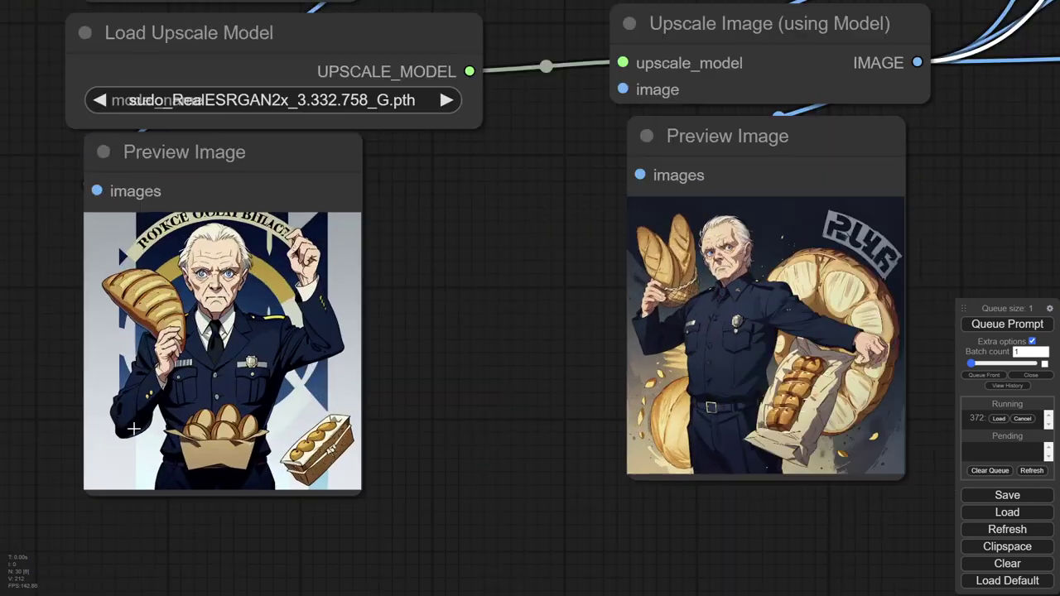
pyautogui.scroll(1, 132, 428)
pyautogui.scroll(-7, 258, 406)
pyautogui.moveTo(691, 383); pyautogui.dragTo(602, 402)
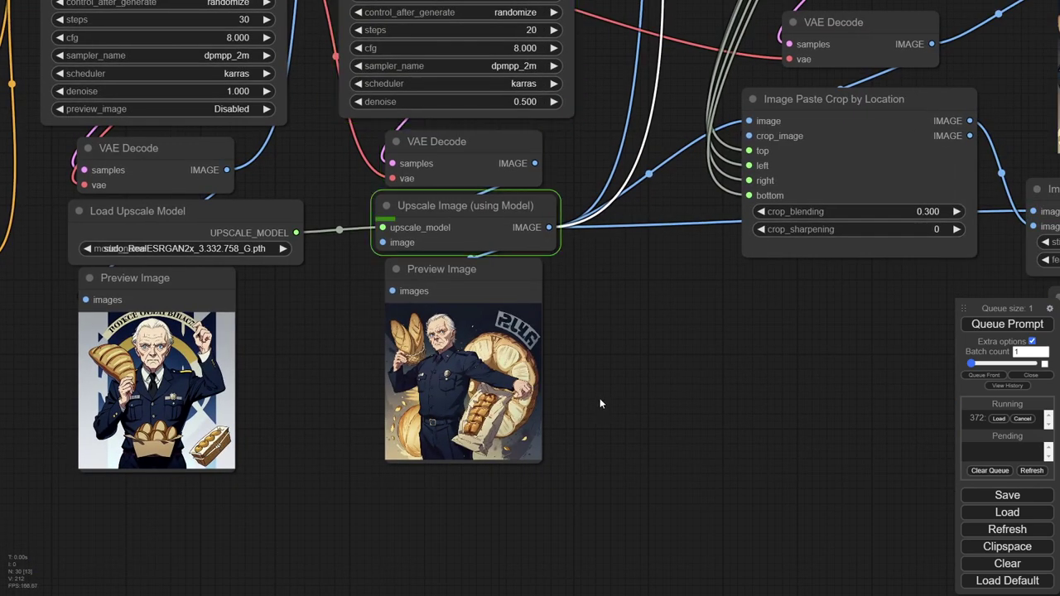
pyautogui.scroll(6, 600, 403)
pyautogui.scroll(-8, 610, 406)
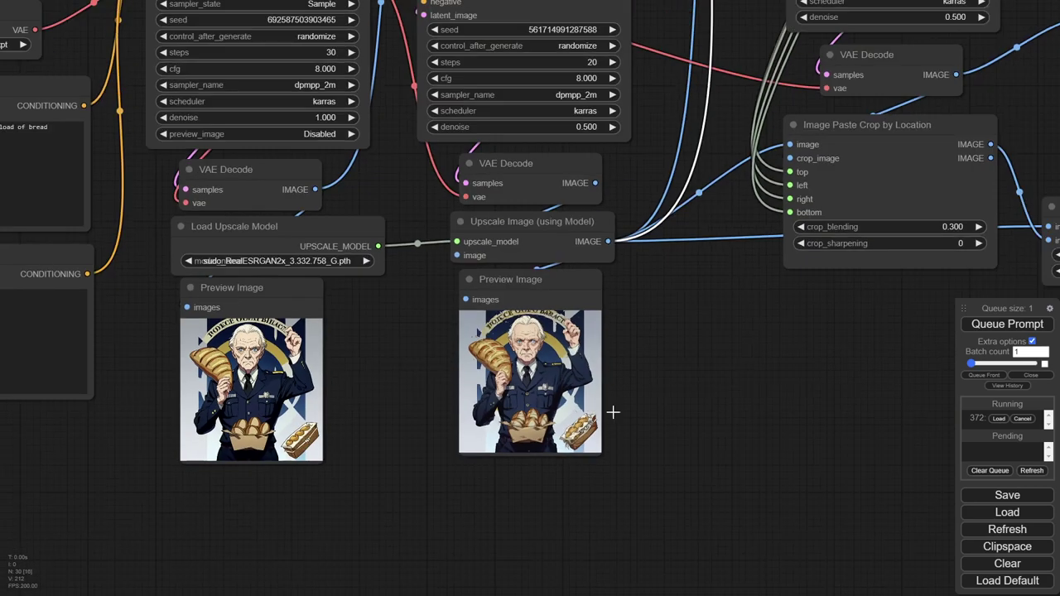
# Step: Inspect the badge run's mask, cropped region and re-sampled crop in their previews
pyautogui.moveTo(611, 406); pyautogui.dragTo(365, 493)
pyautogui.scroll(-6, 594, 302)
pyautogui.moveTo(785, 179); pyautogui.dragTo(737, 303)
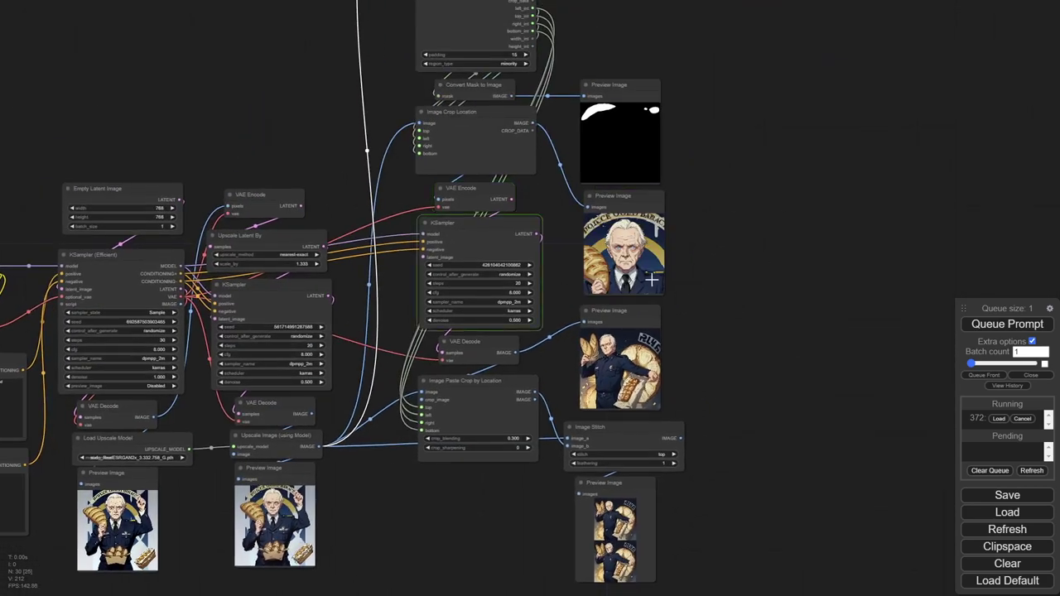
pyautogui.scroll(1, 654, 269)
pyautogui.scroll(4, 653, 269)
pyautogui.scroll(-3, 651, 281)
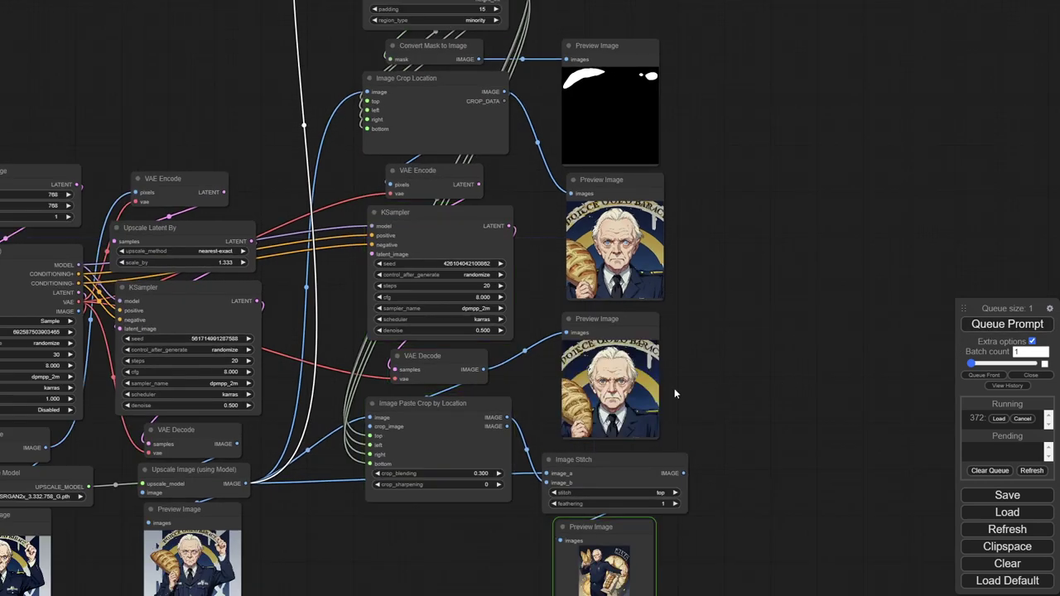
# Step: Append ", wearing a large badge" to the positive prompt and queue another run
pyautogui.moveTo(50, 419); pyautogui.dragTo(464, 294)
pyautogui.moveTo(207, 263); pyautogui.dragTo(375, 259)
pyautogui.scroll(6, 388, 273)
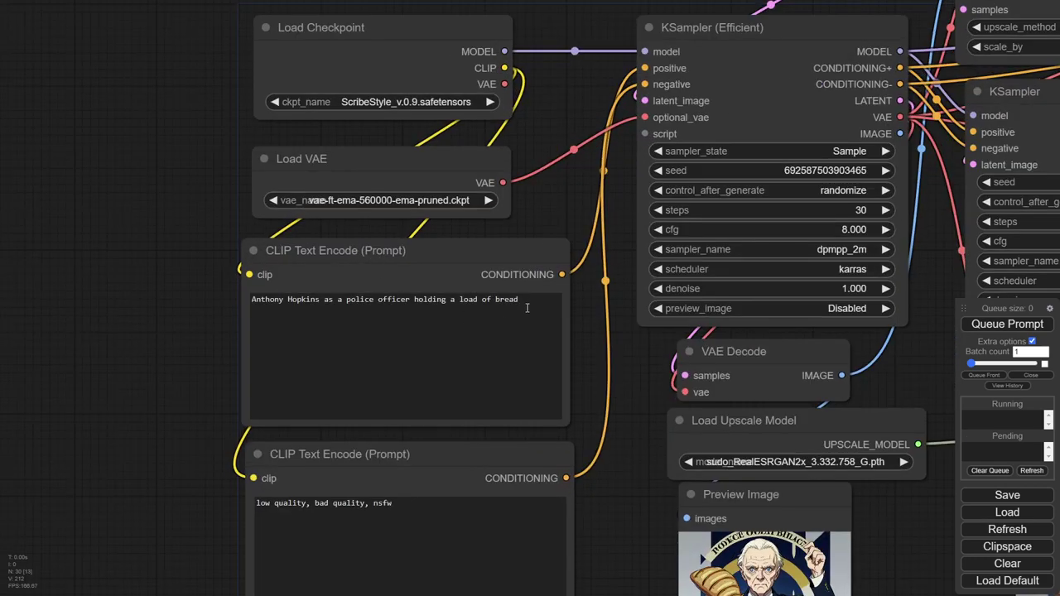
pyautogui.click(527, 308)
pyautogui.write(', wea')
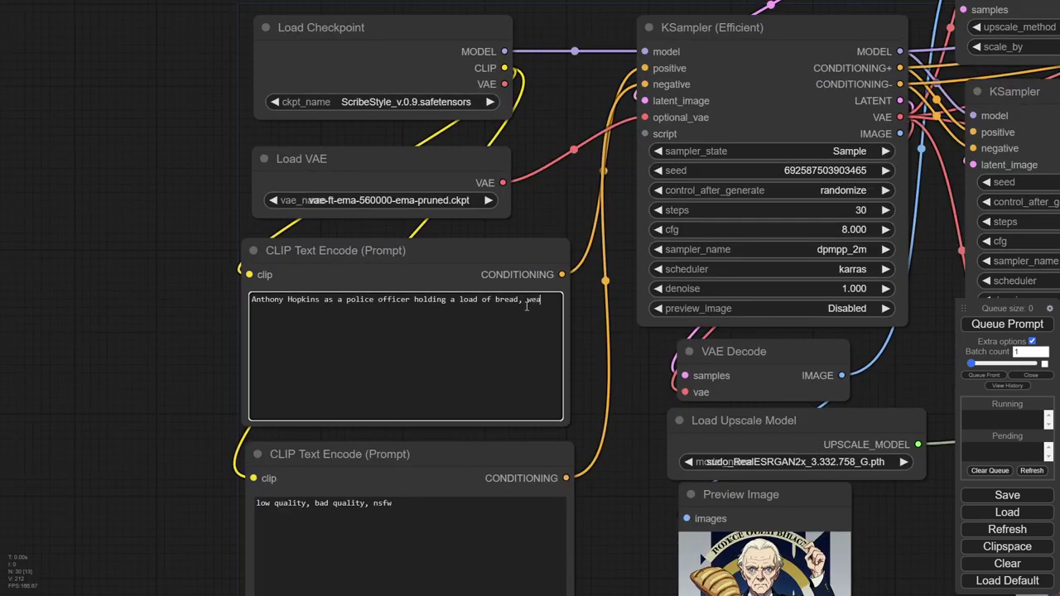
pyautogui.write('ring a large ')
pyautogui.write('p')
pyautogui.write('badge')
pyautogui.scroll(-7, 166, 323)
pyautogui.click(1008, 324)
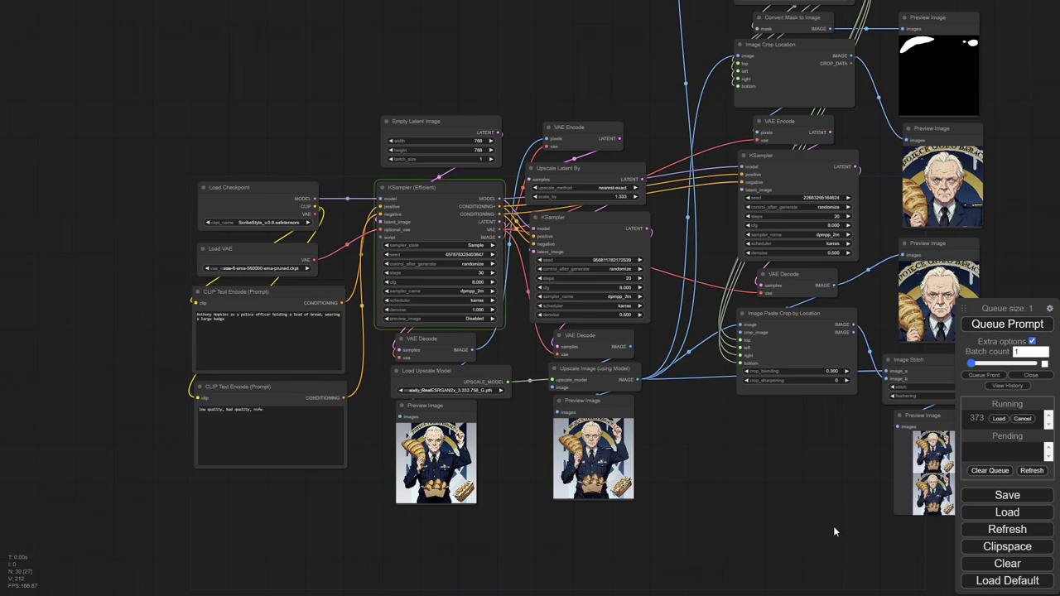
# Step: Examine the base and upscaled previews of the large-badge run, focusing on the badges on the uniform
pyautogui.scroll(5, 763, 497)
pyautogui.scroll(1, 246, 477)
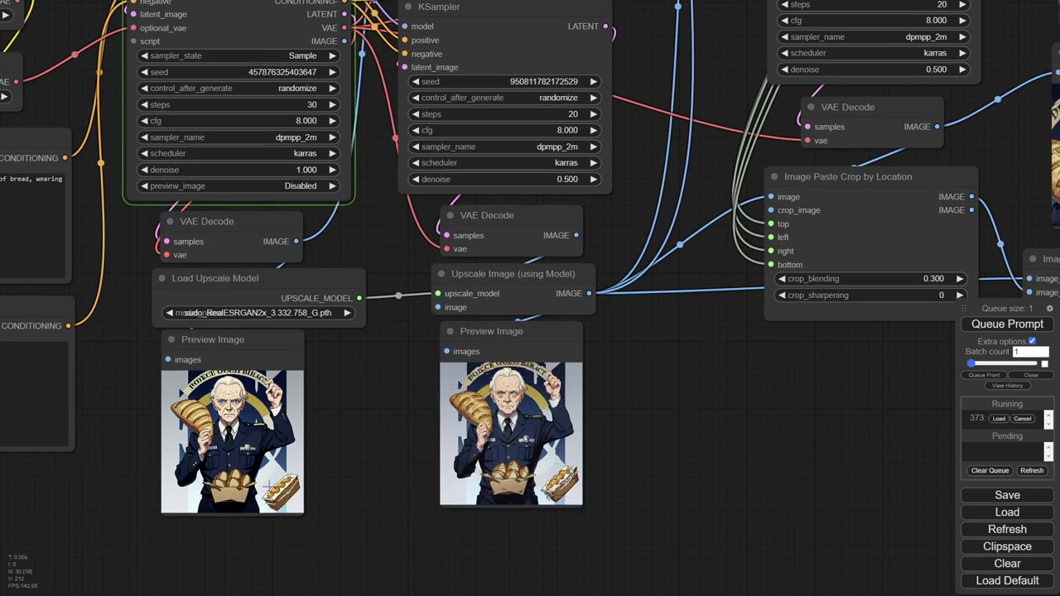
pyautogui.scroll(3, 251, 532)
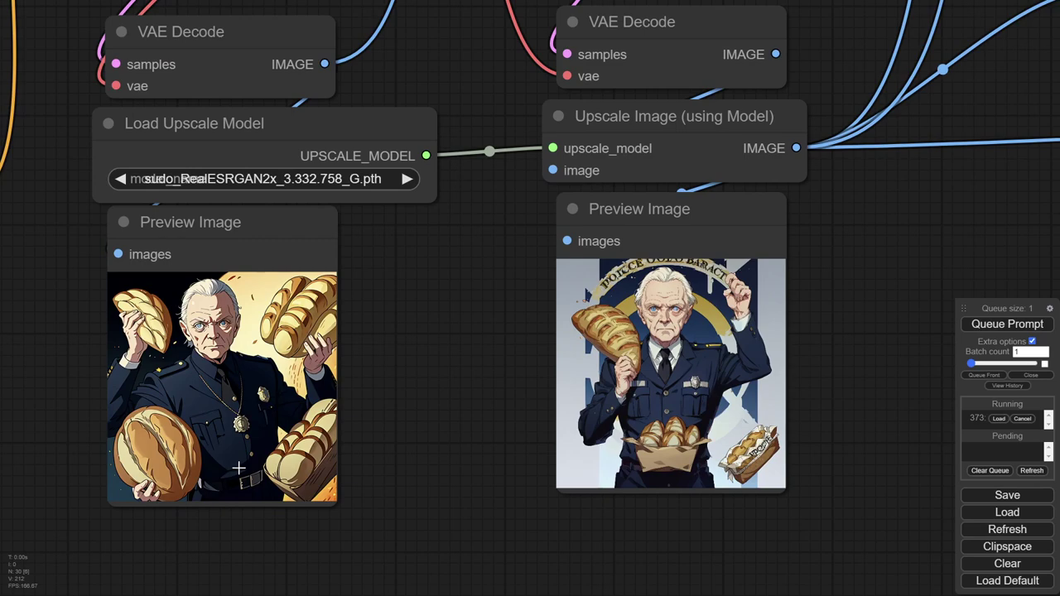
pyautogui.scroll(-4, 239, 469)
pyautogui.scroll(-1, 417, 437)
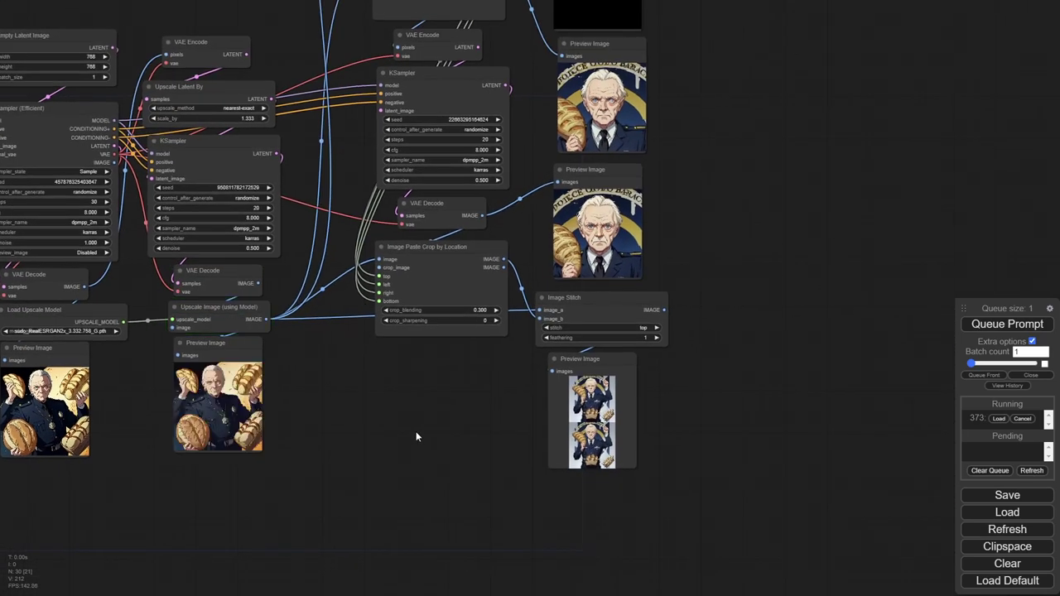
# Step: Inspect the cropped badge region and its re-sampled version in their previews
pyautogui.moveTo(410, 412); pyautogui.dragTo(390, 483)
pyautogui.scroll(6, 532, 142)
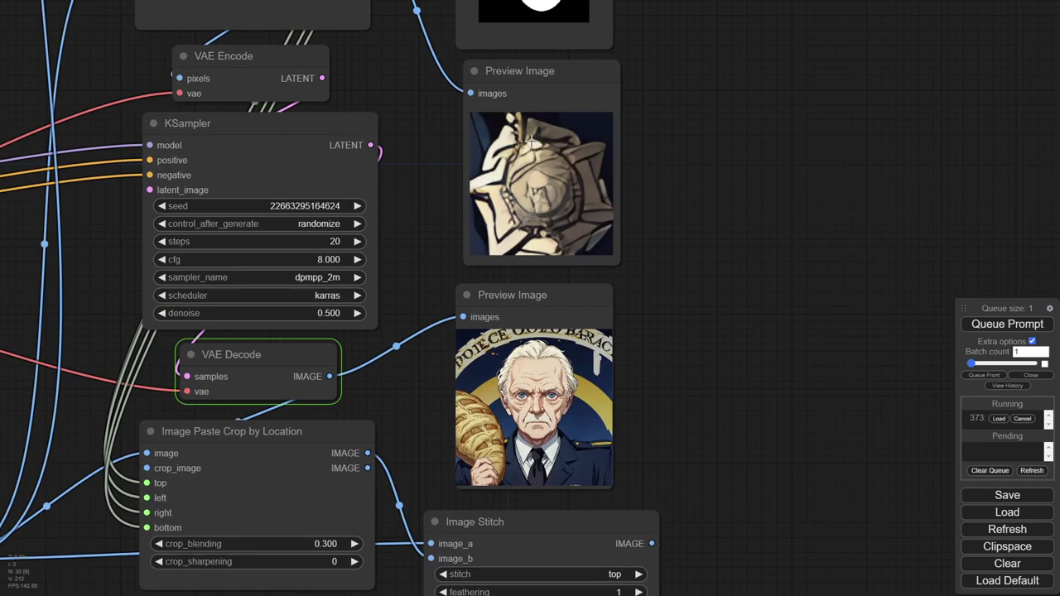
pyautogui.scroll(3, 533, 143)
pyautogui.scroll(-3, 539, 190)
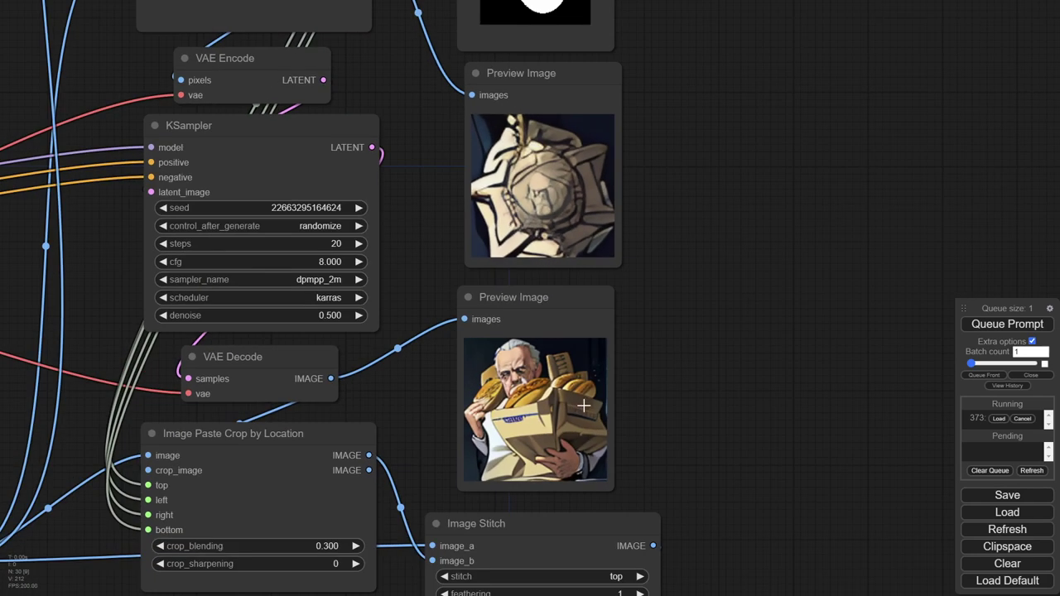
pyautogui.moveTo(661, 428); pyautogui.dragTo(608, 288)
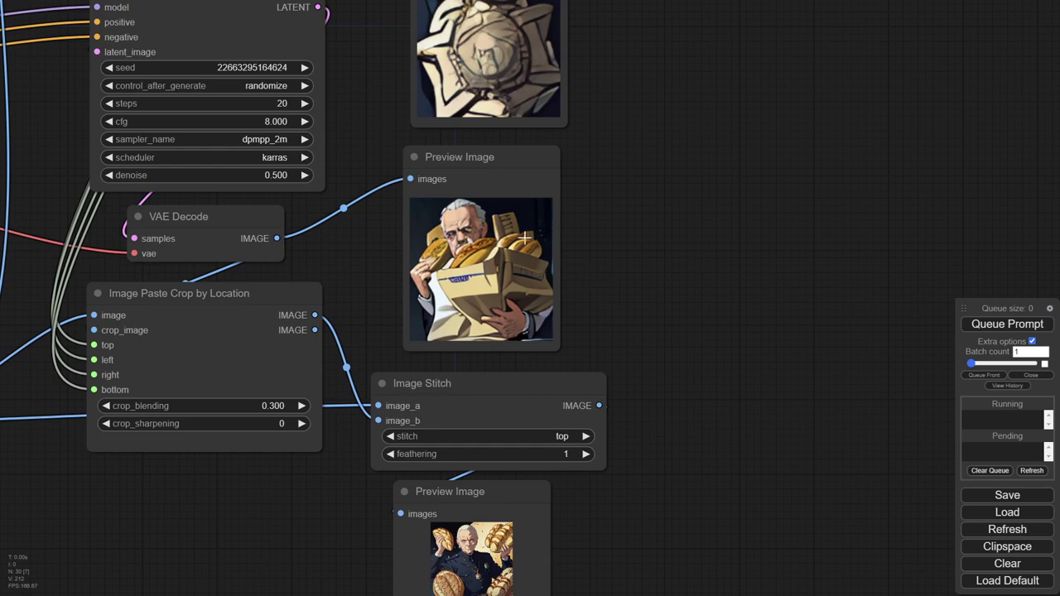
# Step: Compare the original and pasted-back images up close in the stitched preview, including the badges
pyautogui.scroll(-3, 539, 298)
pyautogui.moveTo(593, 464); pyautogui.dragTo(570, 288)
pyautogui.scroll(8, 489, 306)
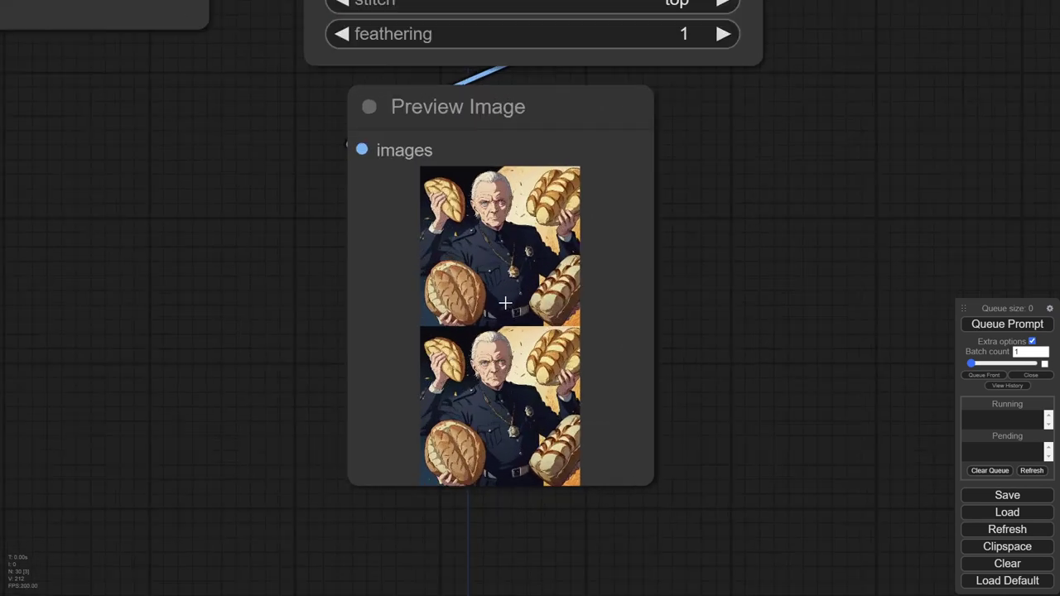
pyautogui.scroll(12, 504, 303)
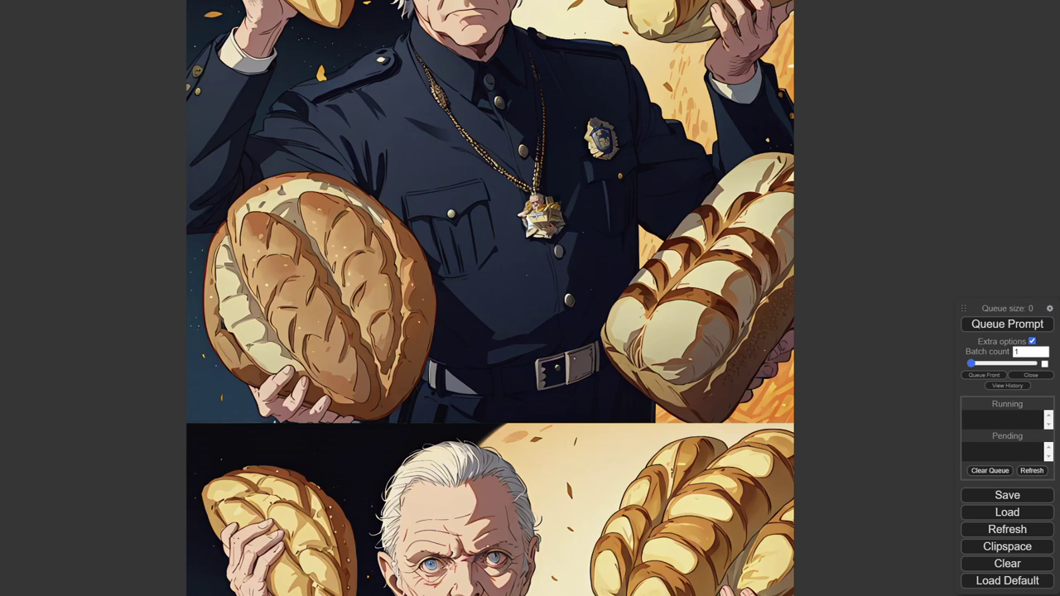
pyautogui.scroll(-10, 386, 217)
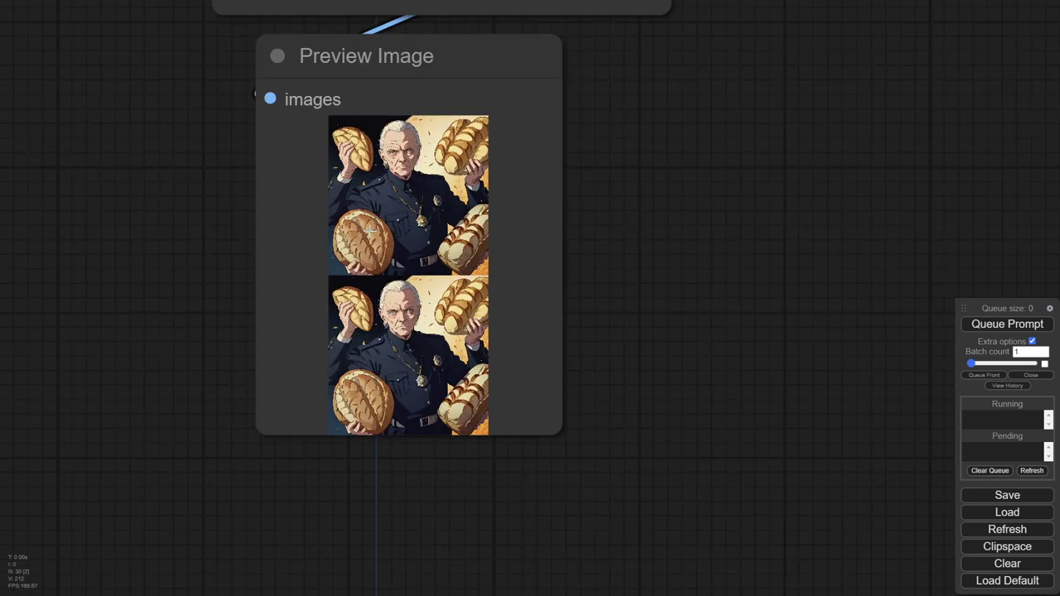
pyautogui.scroll(-3, 382, 238)
pyautogui.scroll(5, 332, 275)
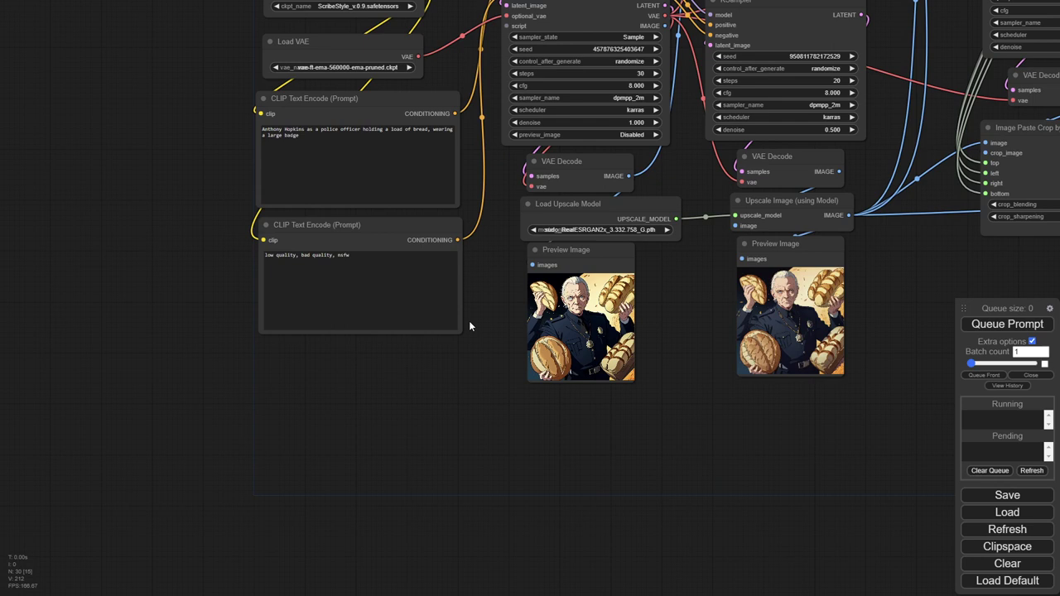
# Step: Re-examine the cropped badge against its re-sampled crop to see how the full prompt influenced the second sampling
pyautogui.moveTo(902, 328); pyautogui.dragTo(622, 447)
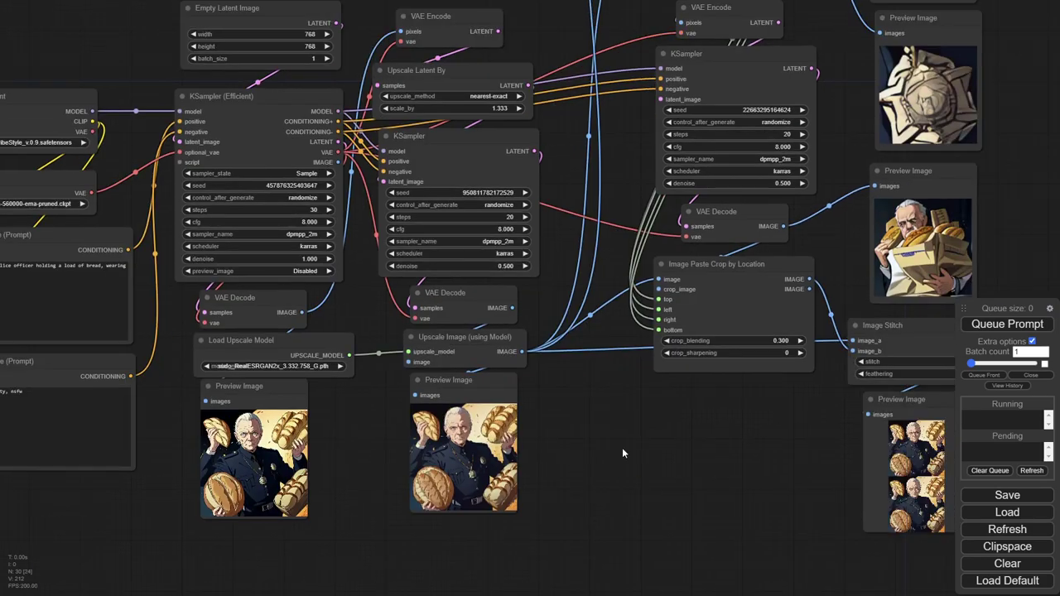
pyautogui.moveTo(852, 266); pyautogui.dragTo(666, 266)
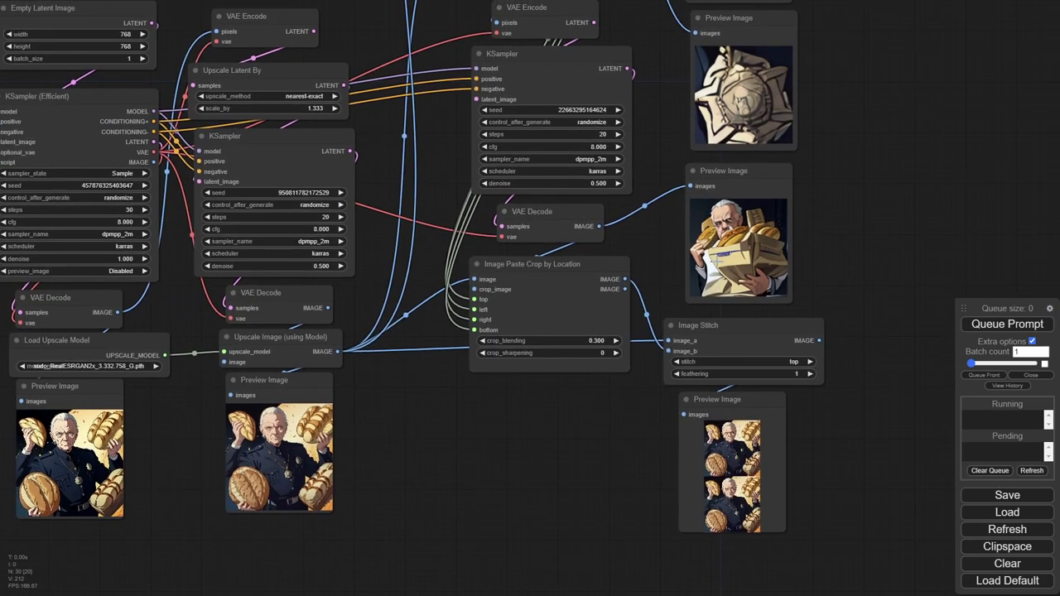
pyautogui.scroll(10, 769, 81)
pyautogui.scroll(-10, 774, 100)
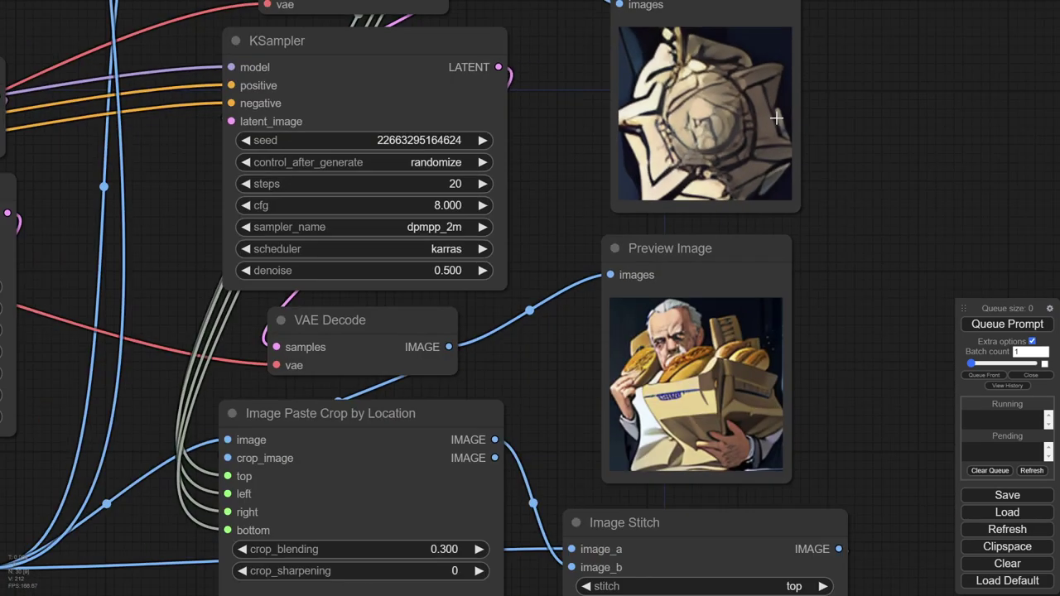
pyautogui.scroll(10, 745, 113)
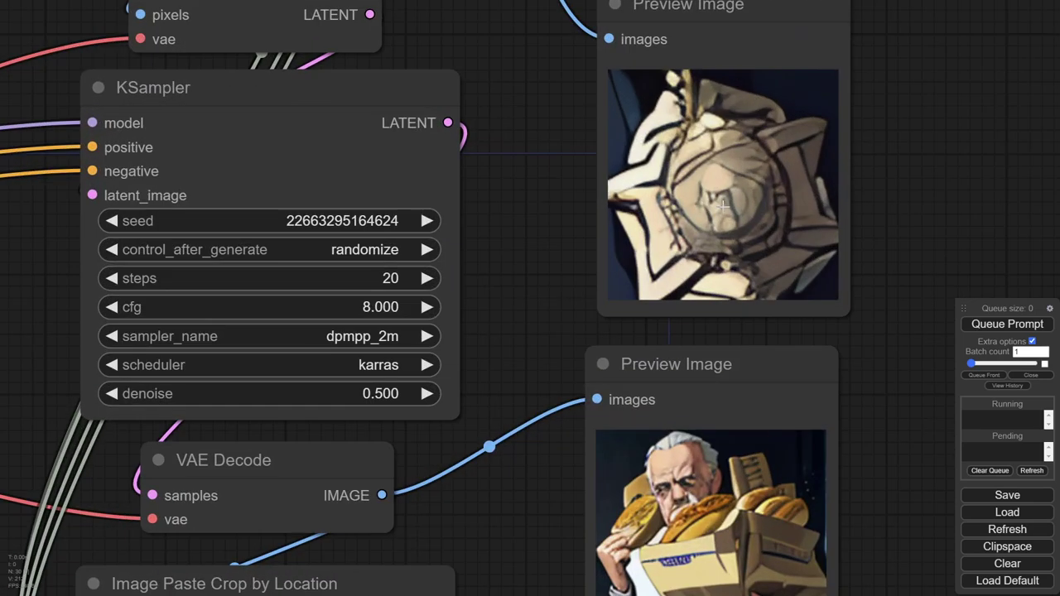
pyautogui.scroll(-4, 729, 207)
pyautogui.moveTo(585, 478); pyautogui.dragTo(515, 358)
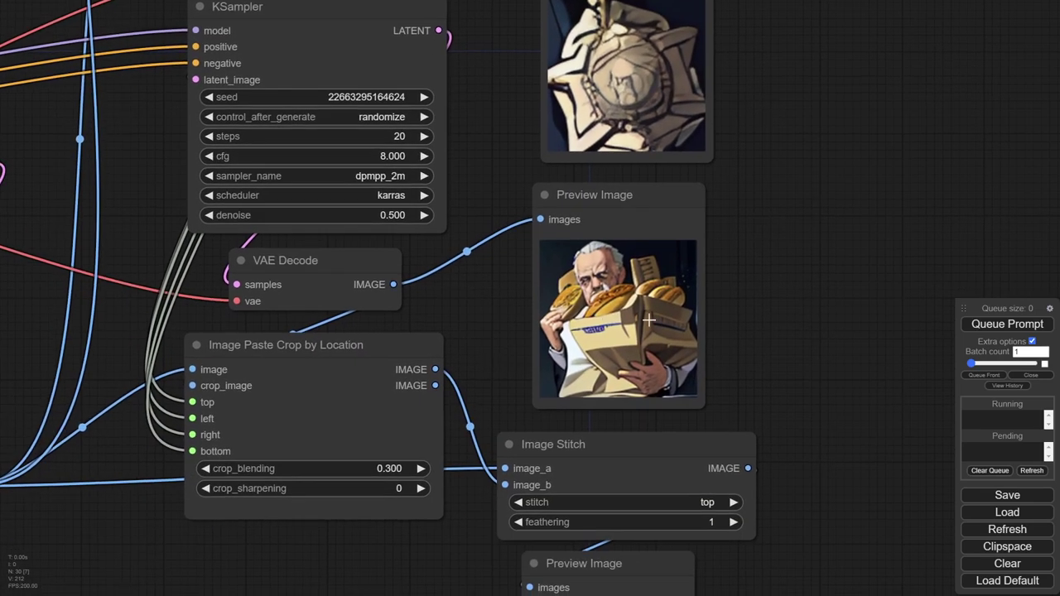
pyautogui.scroll(-6, 624, 294)
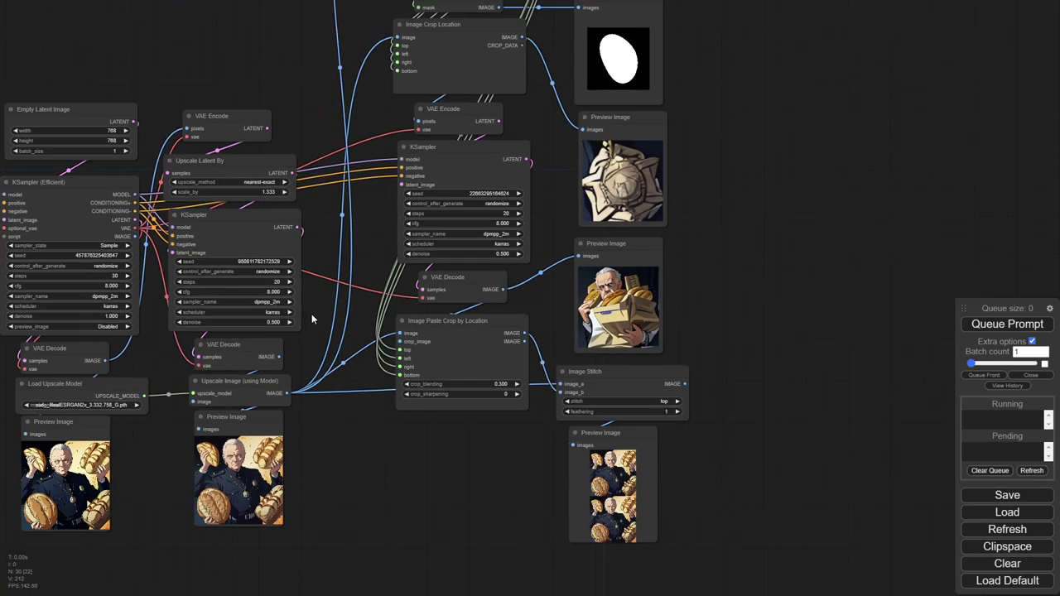
# Step: Review the positive prompt wording alongside the sampler and crop nodes that use it
pyautogui.moveTo(312, 315); pyautogui.dragTo(481, 353)
pyautogui.scroll(10, 480, 354)
pyautogui.scroll(1, 492, 344)
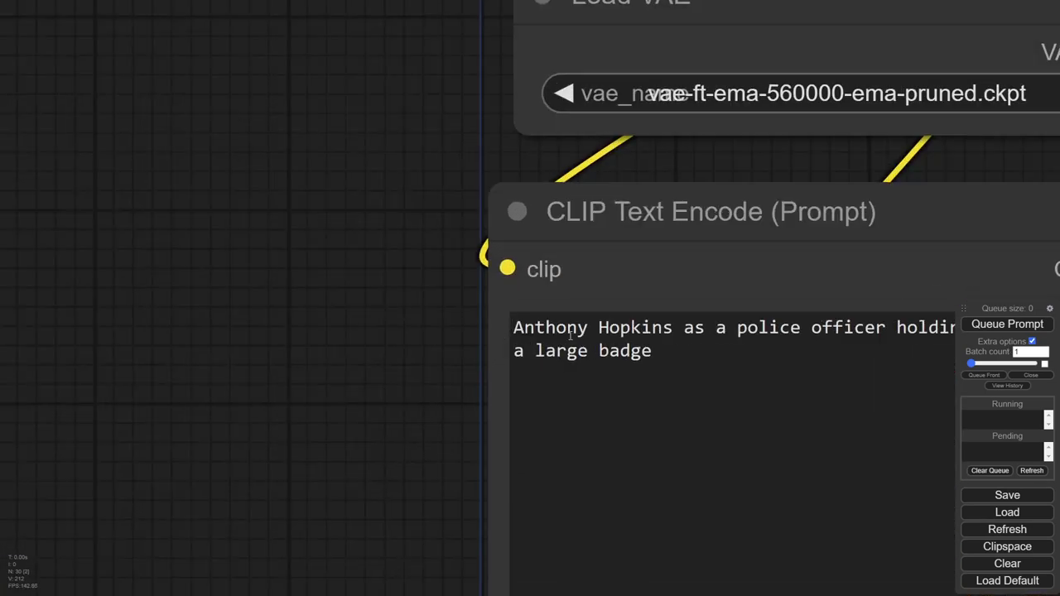
pyautogui.scroll(-10, 416, 355)
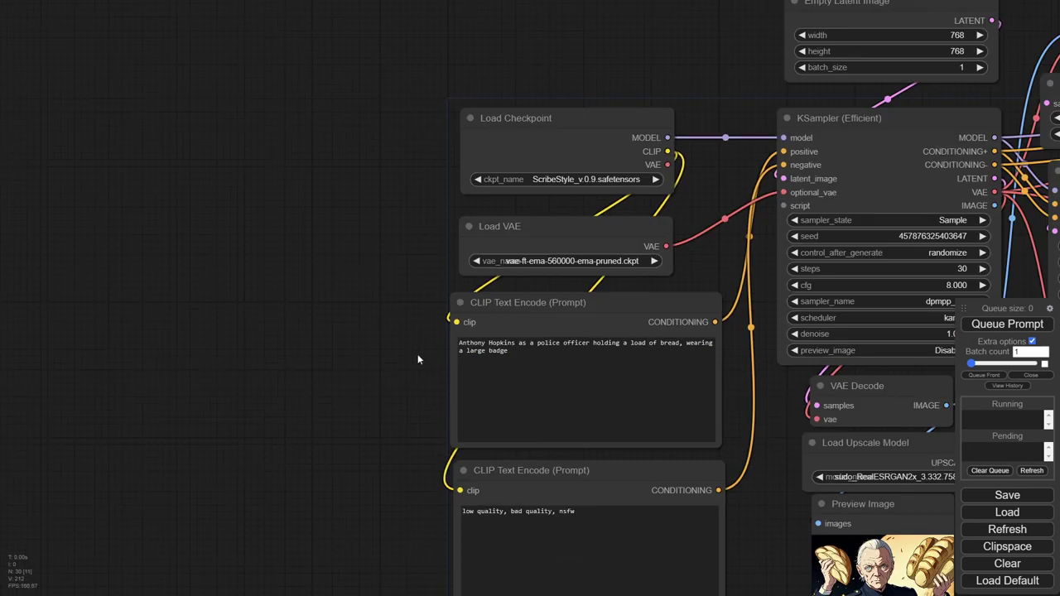
pyautogui.scroll(-2, 784, 433)
pyautogui.moveTo(784, 433); pyautogui.dragTo(393, 400)
pyautogui.scroll(4, 870, 126)
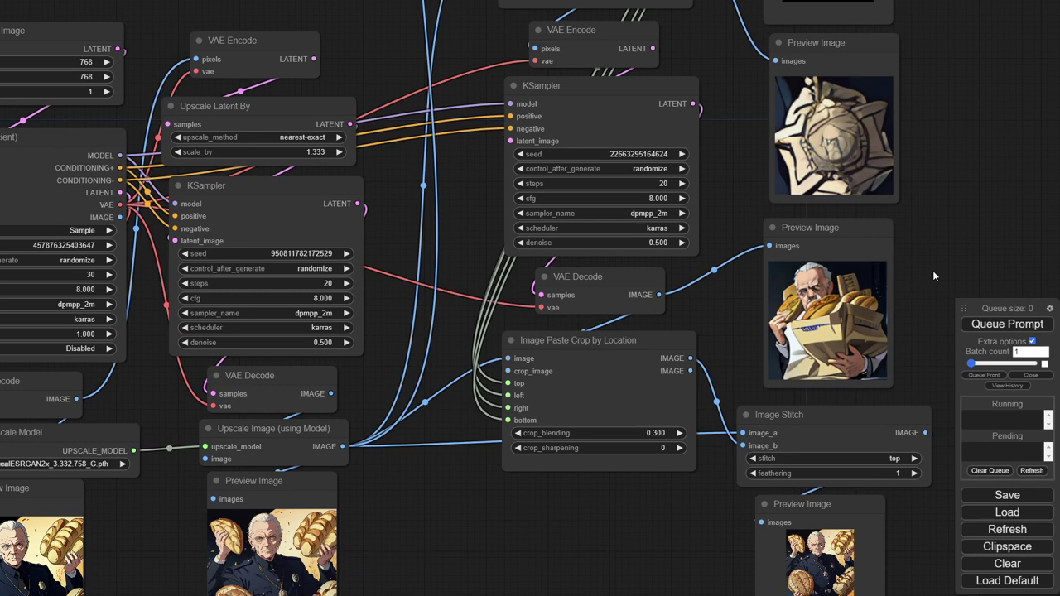
# Step: Queue two more runs with the same prompt and badge mask, checking the base preview between them
pyautogui.scroll(-7, 637, 272)
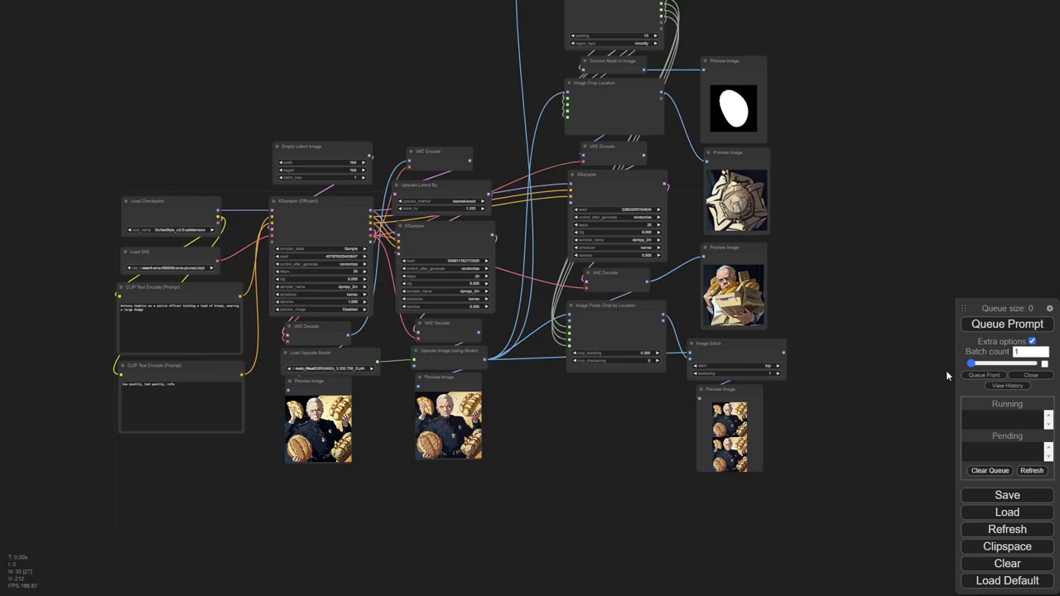
pyautogui.click(1008, 324)
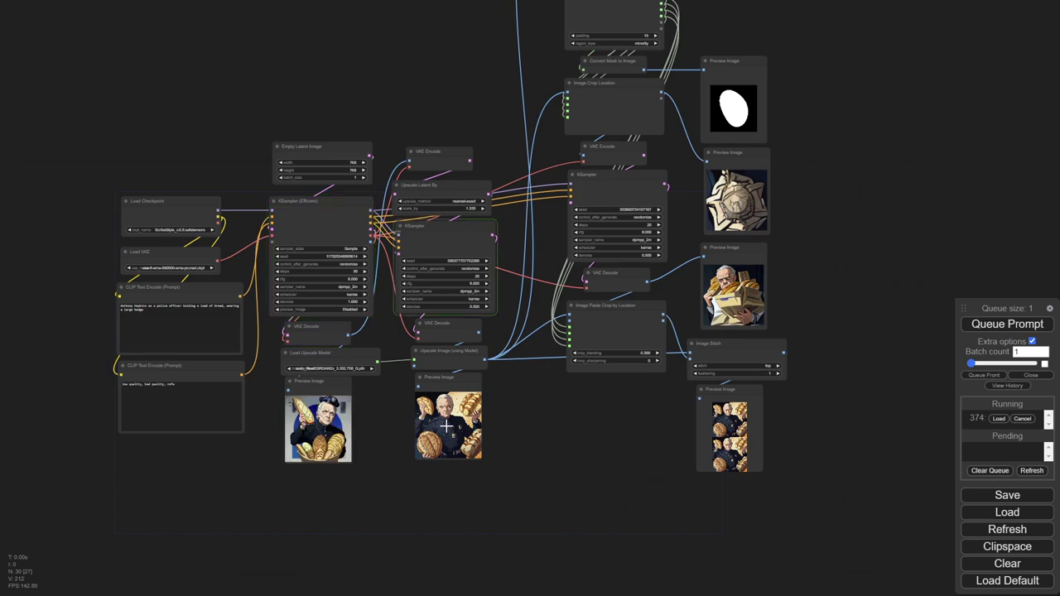
pyautogui.scroll(12, 327, 449)
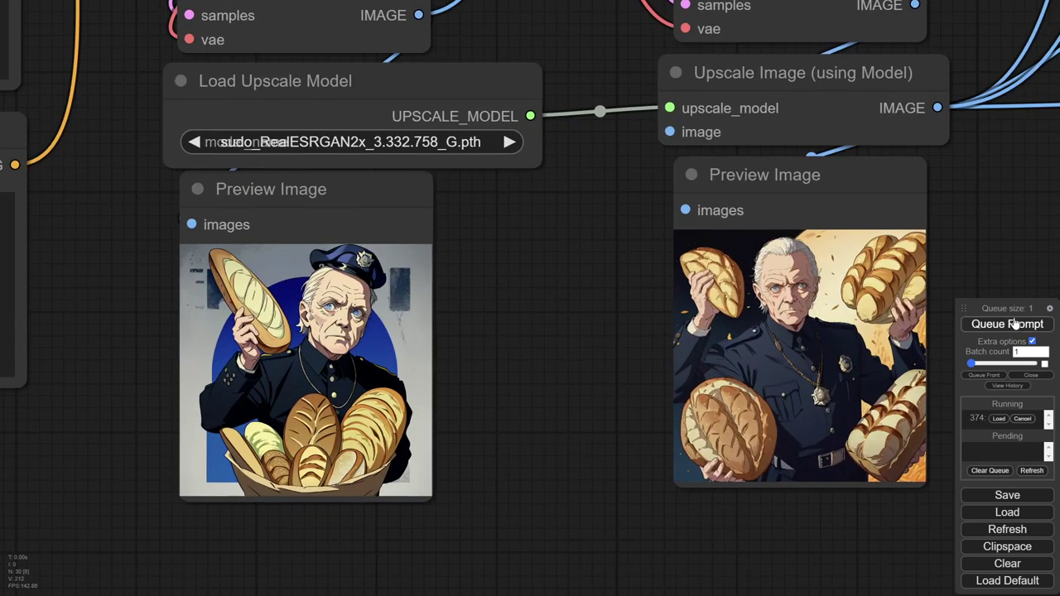
pyautogui.click(1015, 324)
# Step: Examine the base and upscaled previews of the newest badge run
pyautogui.scroll(-5, 589, 379)
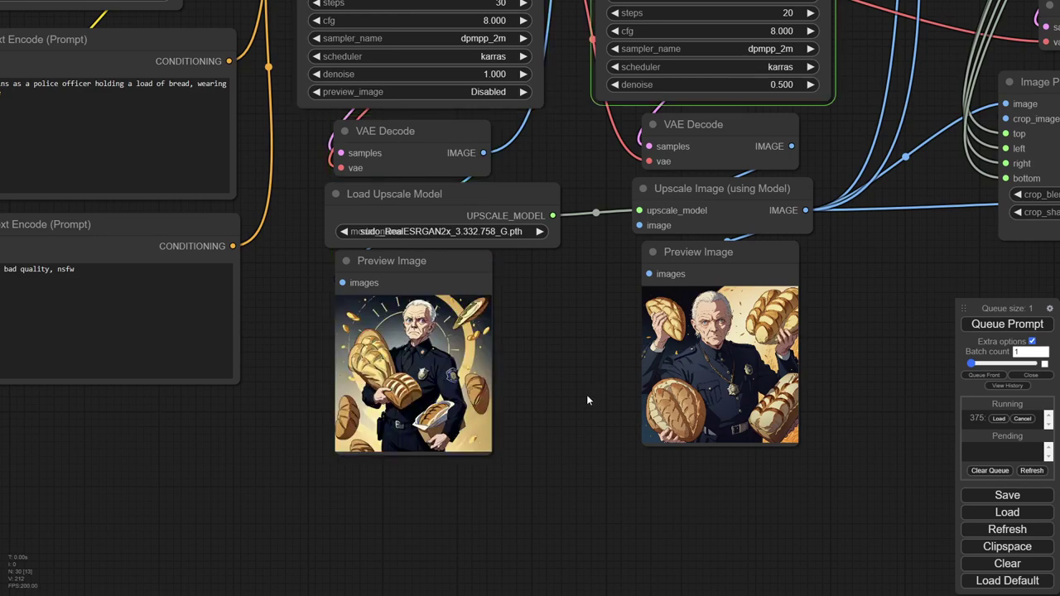
pyautogui.scroll(-5, 586, 400)
pyautogui.moveTo(464, 359); pyautogui.dragTo(330, 426)
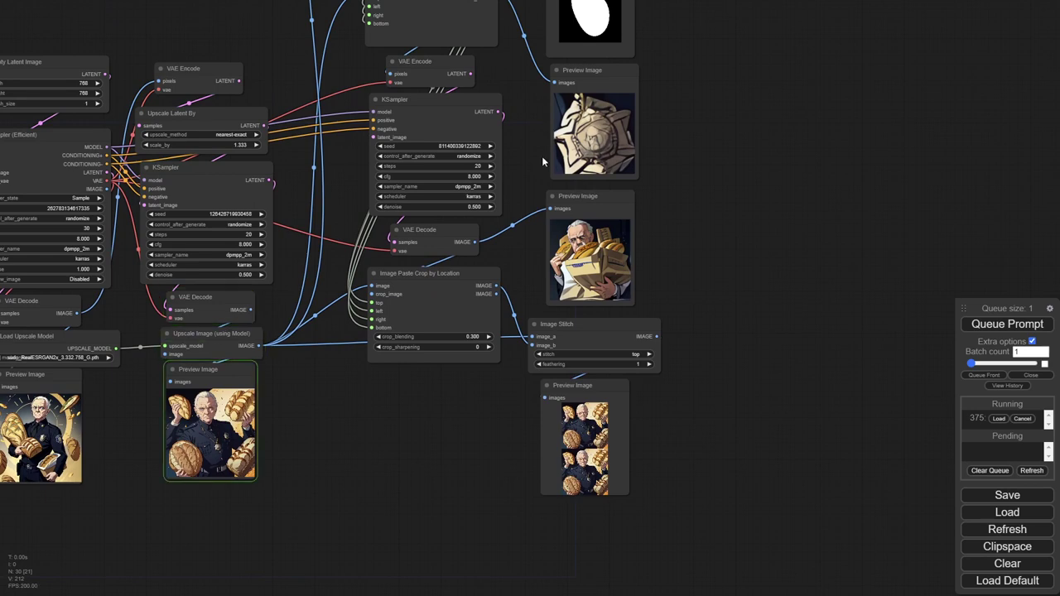
pyautogui.moveTo(542, 162); pyautogui.dragTo(564, 214)
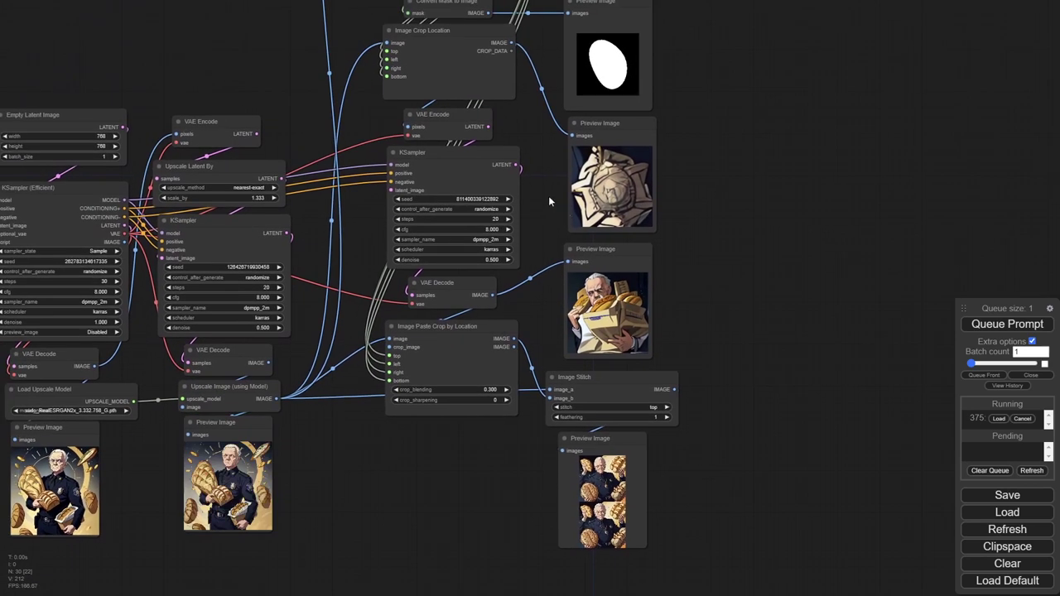
# Step: Inspect the newest run's cropped region, re-sampled crop and stitched comparison in their previews
pyautogui.scroll(-5, 550, 196)
pyautogui.scroll(7, 572, 198)
pyautogui.scroll(3, 599, 201)
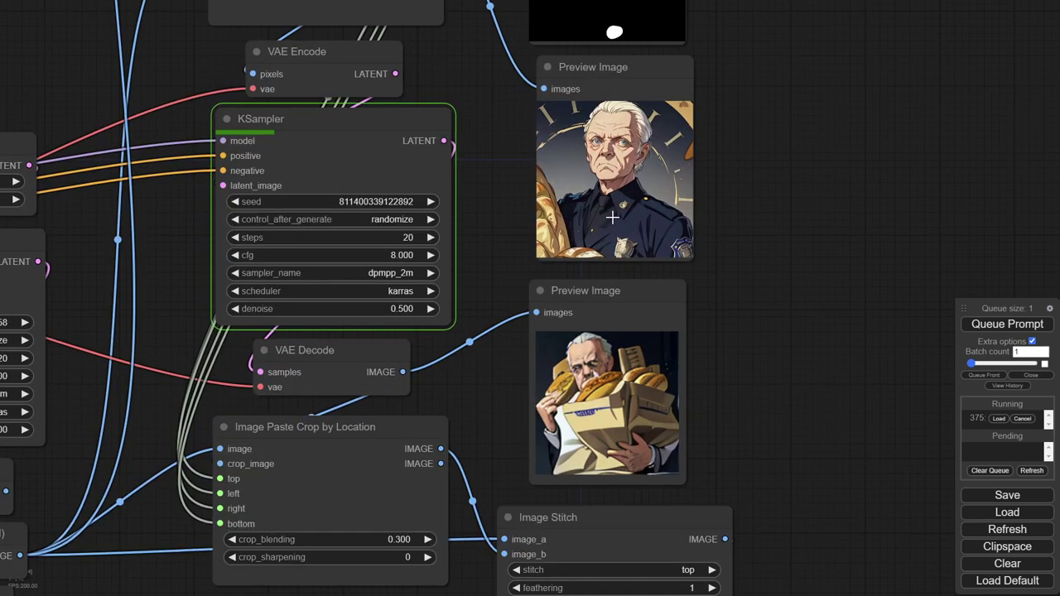
pyautogui.moveTo(718, 393); pyautogui.dragTo(697, 252)
pyautogui.scroll(-3, 515, 242)
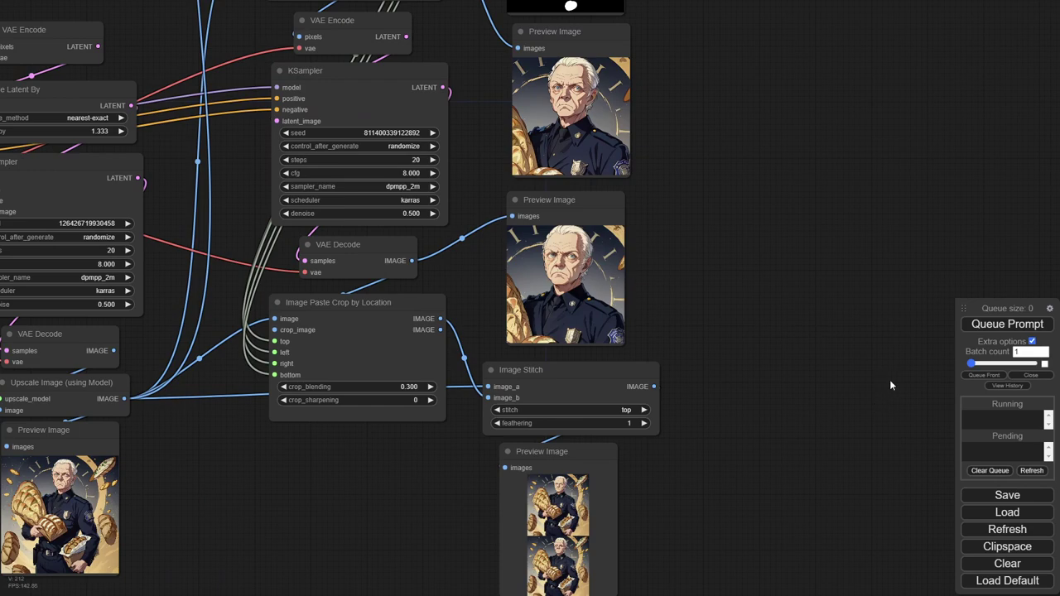
# Step: Look over the whole workflow from the prompts to the stitched result of the newest run
pyautogui.moveTo(275, 487); pyautogui.dragTo(786, 460)
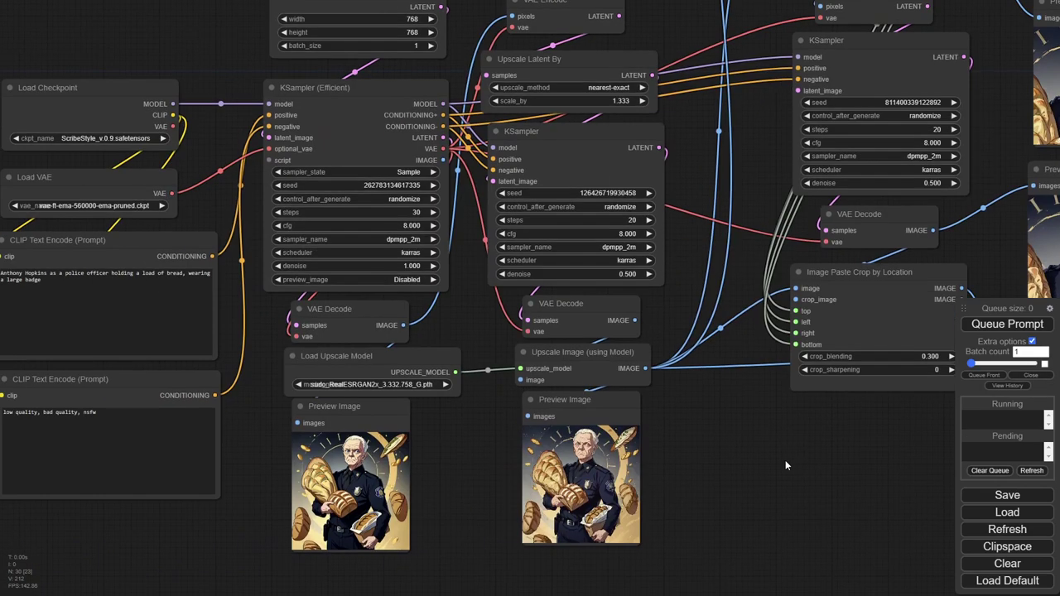
pyautogui.scroll(-3, 767, 413)
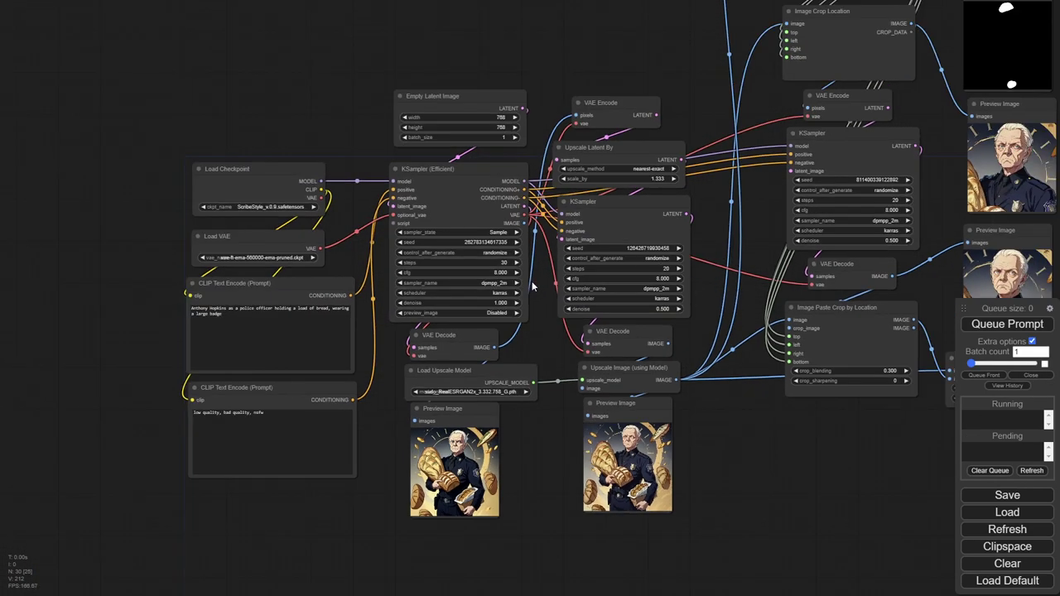
pyautogui.moveTo(710, 280); pyautogui.dragTo(541, 319)
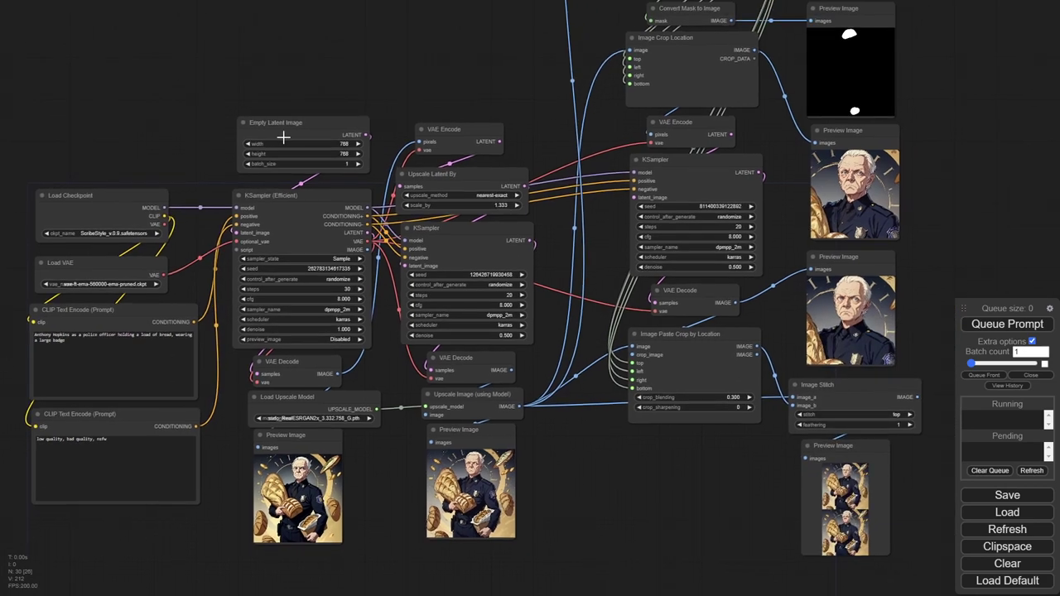
# Step: Try running the workflow with the empty latent's batch size set to 2, and dismiss the resulting dialog
pyautogui.click(358, 163)
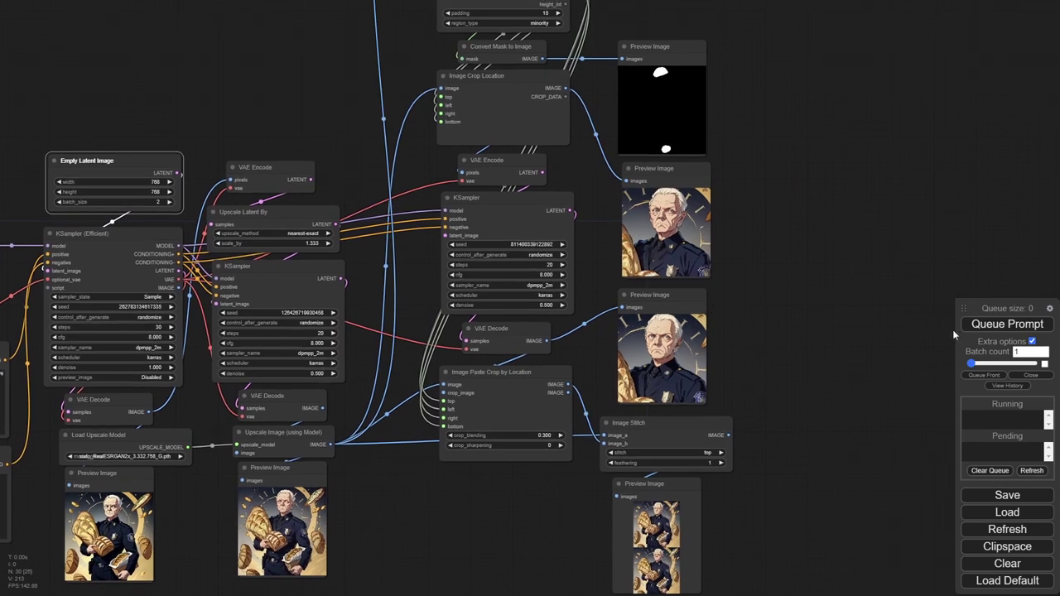
pyautogui.click(994, 324)
pyautogui.scroll(-3, 600, 113)
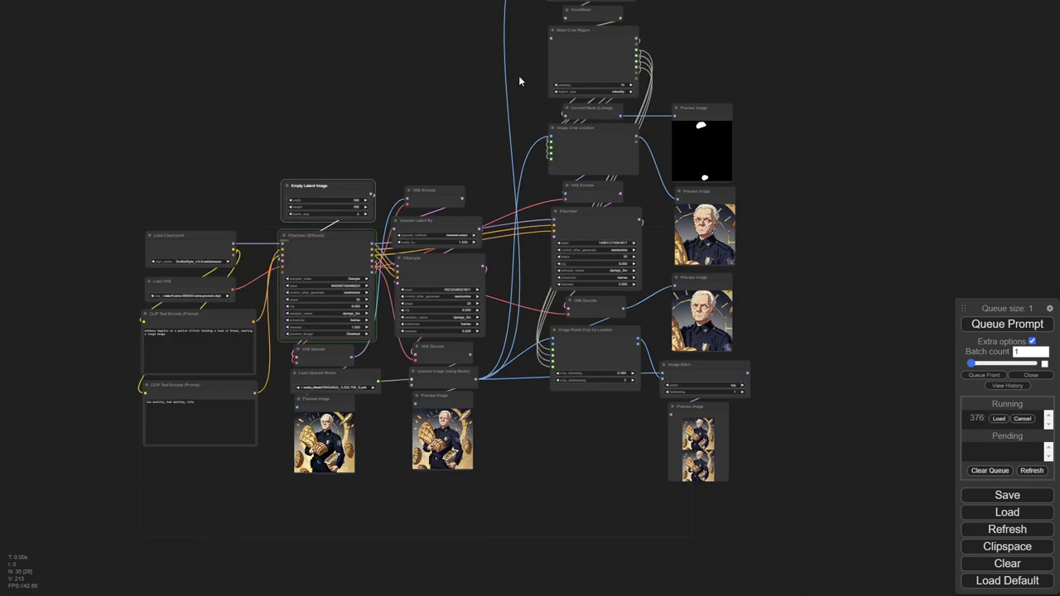
pyautogui.moveTo(519, 76); pyautogui.dragTo(537, 180)
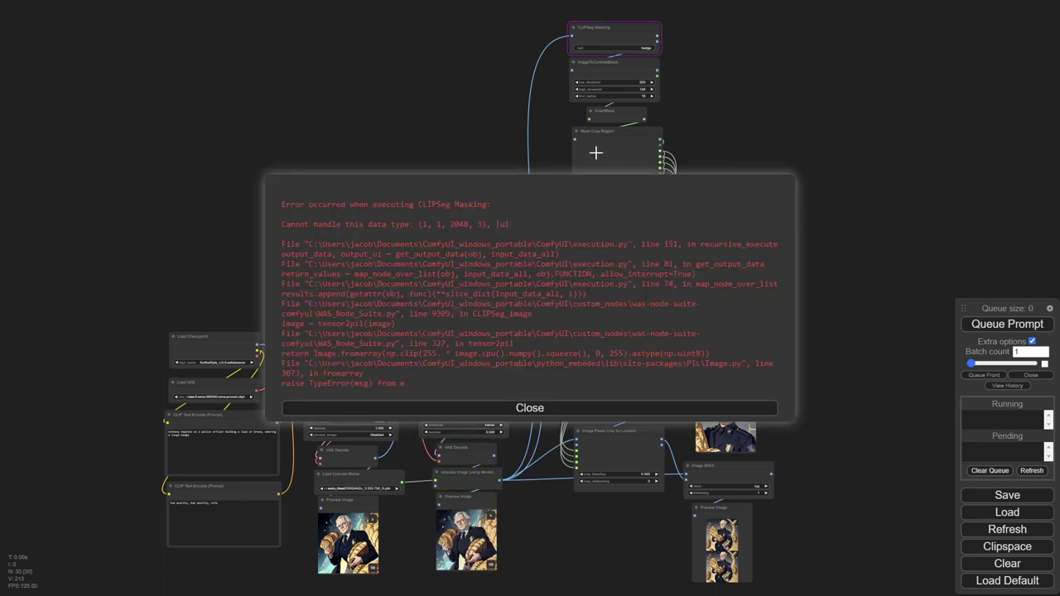
pyautogui.click(638, 406)
# Step: Set the batch size of the empty latent image back to 1
pyautogui.scroll(5, 387, 285)
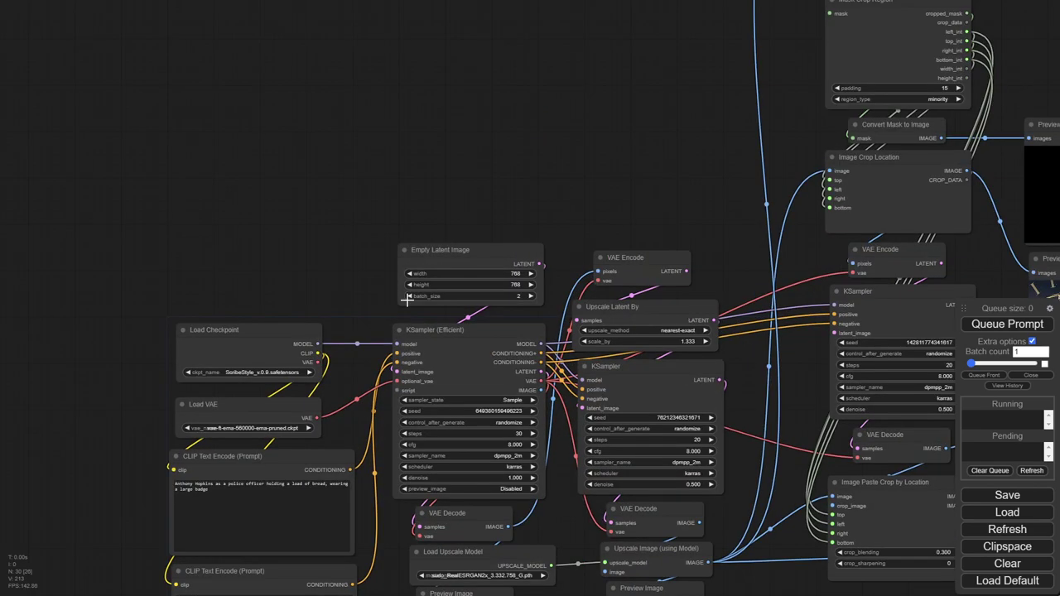
pyautogui.moveTo(373, 296); pyautogui.dragTo(323, 116)
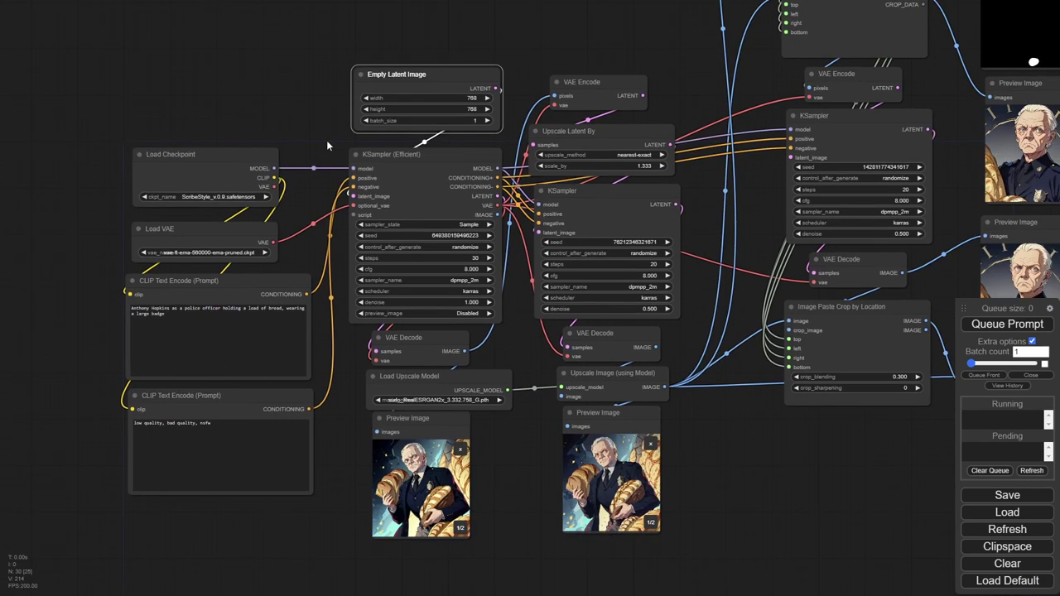
pyautogui.scroll(-2, 323, 125)
pyautogui.scroll(-5, 645, 504)
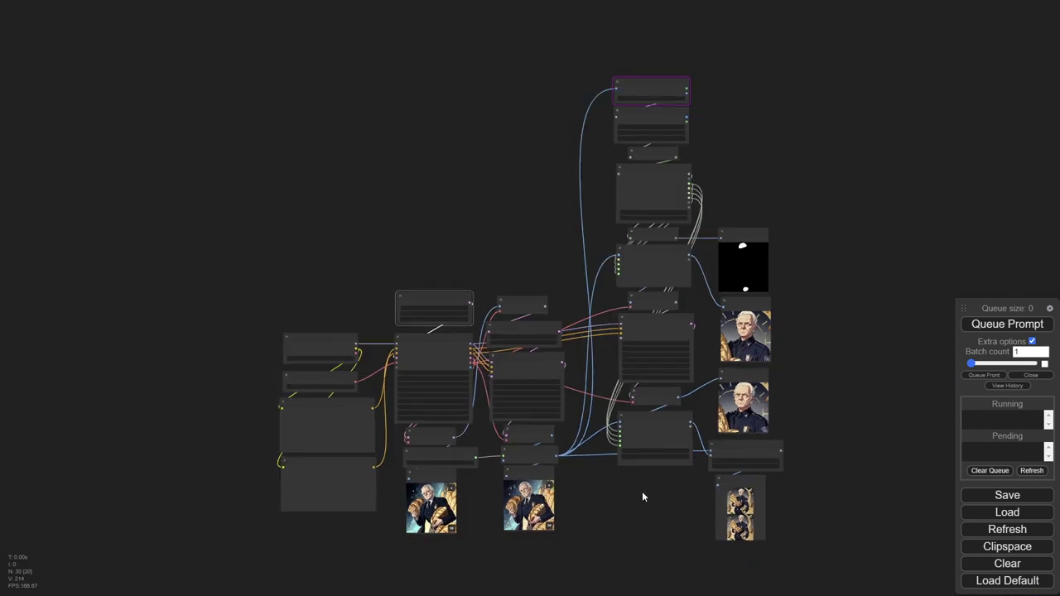
# Step: Review the full node layout, from the checkpoint and samplers through the CLIPSeg masking and crop chain to the paste-back and stitch nodes
pyautogui.scroll(3, 642, 493)
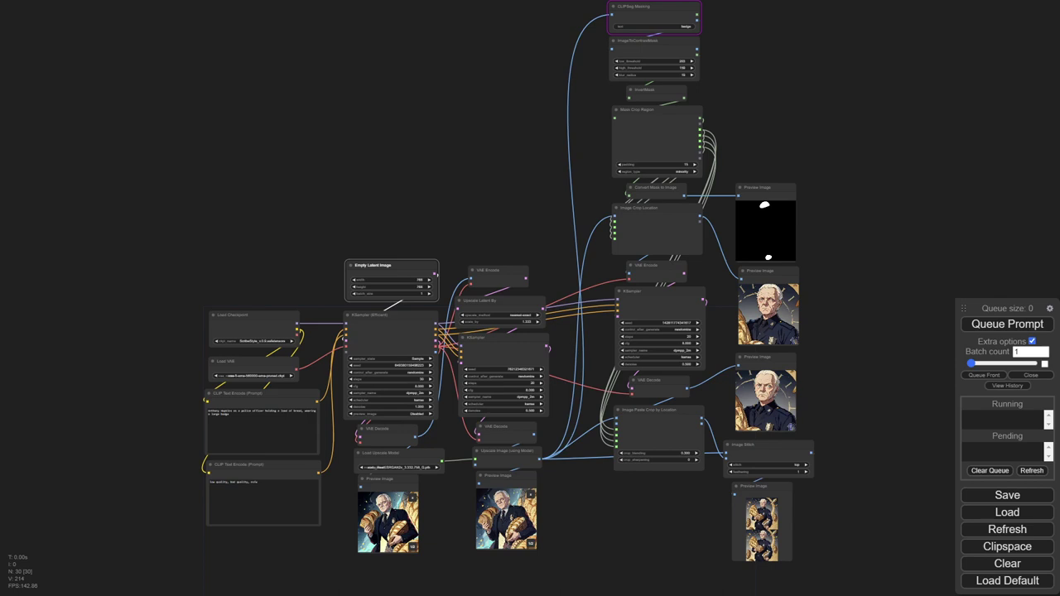
pyautogui.scroll(-3, 821, 162)
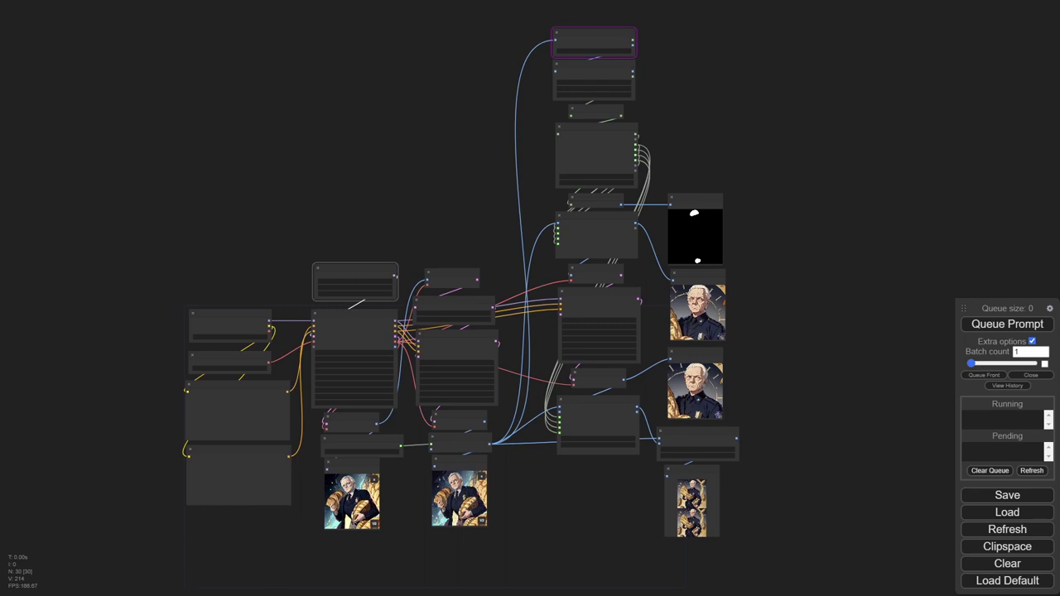
pyautogui.scroll(-2, 697, 302)
pyautogui.scroll(2, 401, 412)
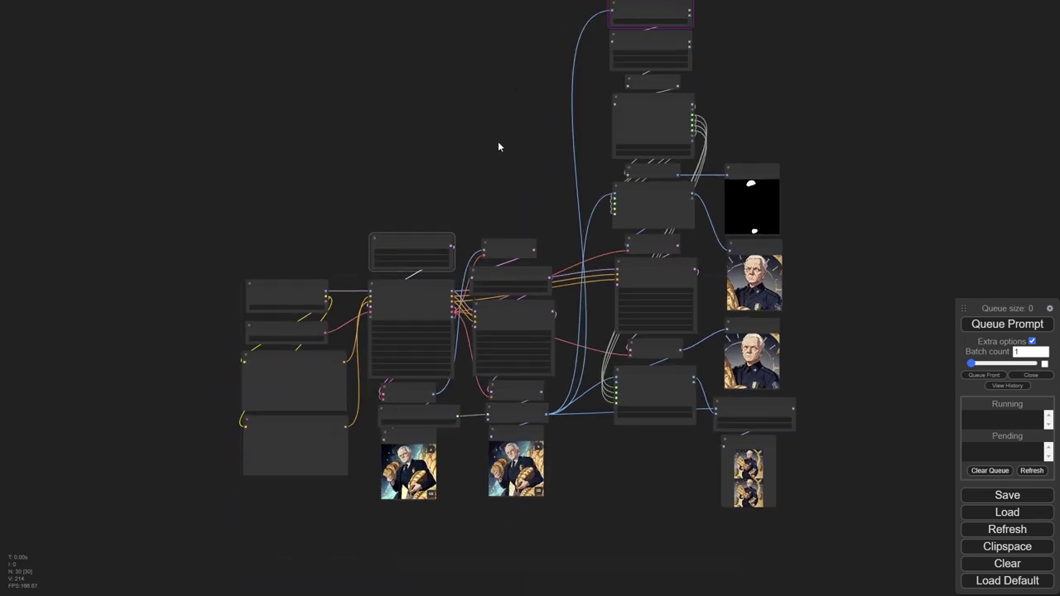
pyautogui.moveTo(499, 147); pyautogui.dragTo(463, 173)
pyautogui.scroll(2, 497, 170)
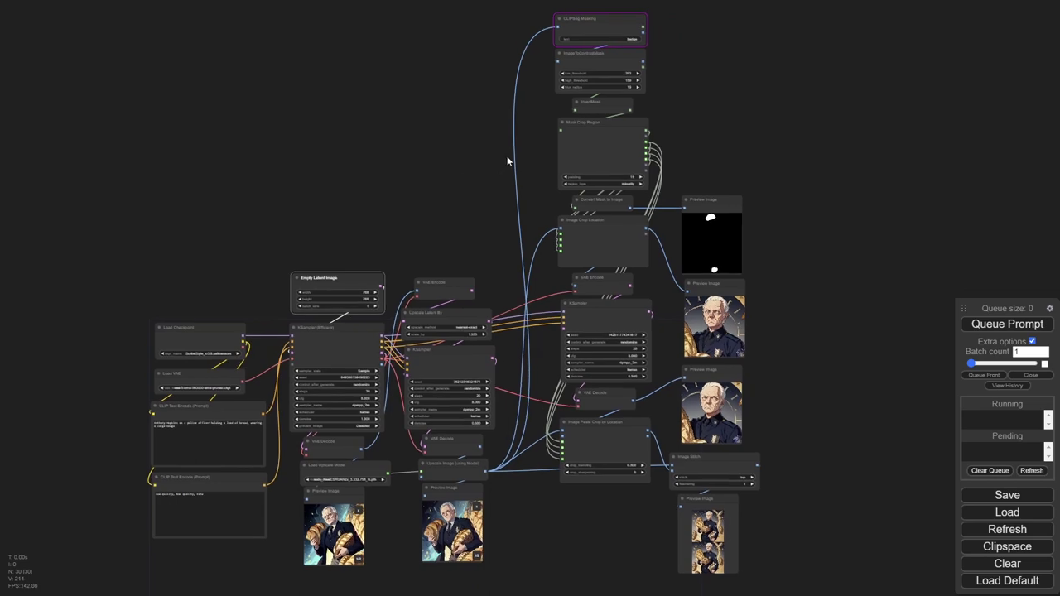
pyautogui.scroll(2, 515, 145)
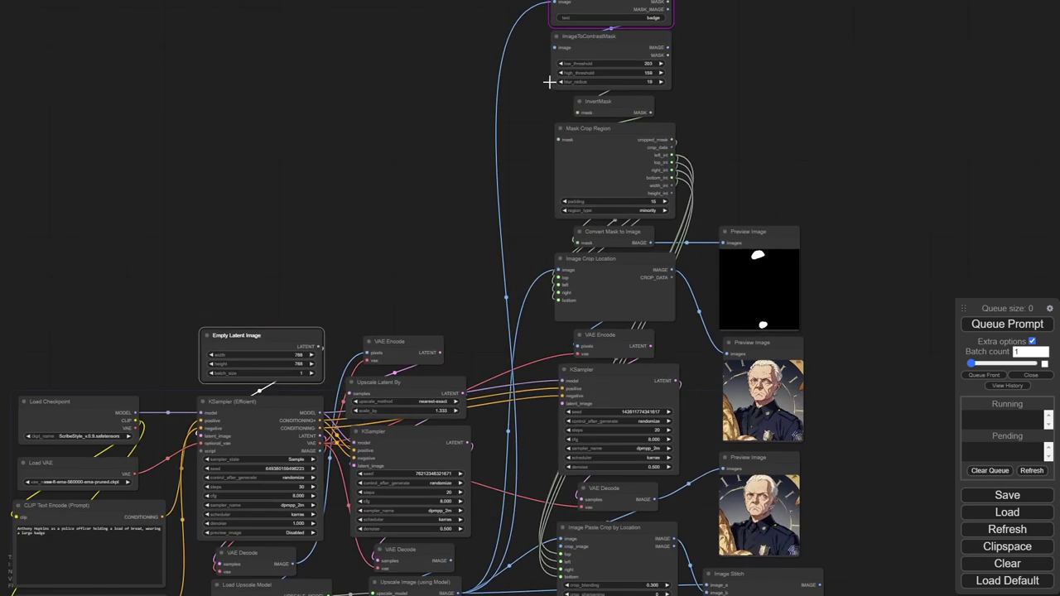
pyautogui.moveTo(538, 81); pyautogui.dragTo(504, 172)
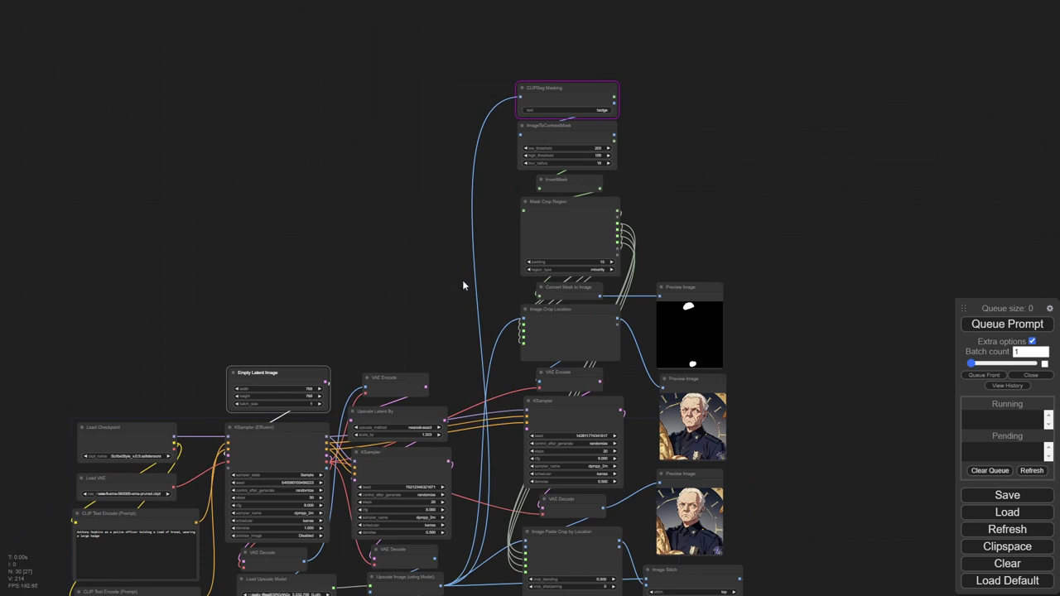
pyautogui.moveTo(463, 280); pyautogui.dragTo(535, 212)
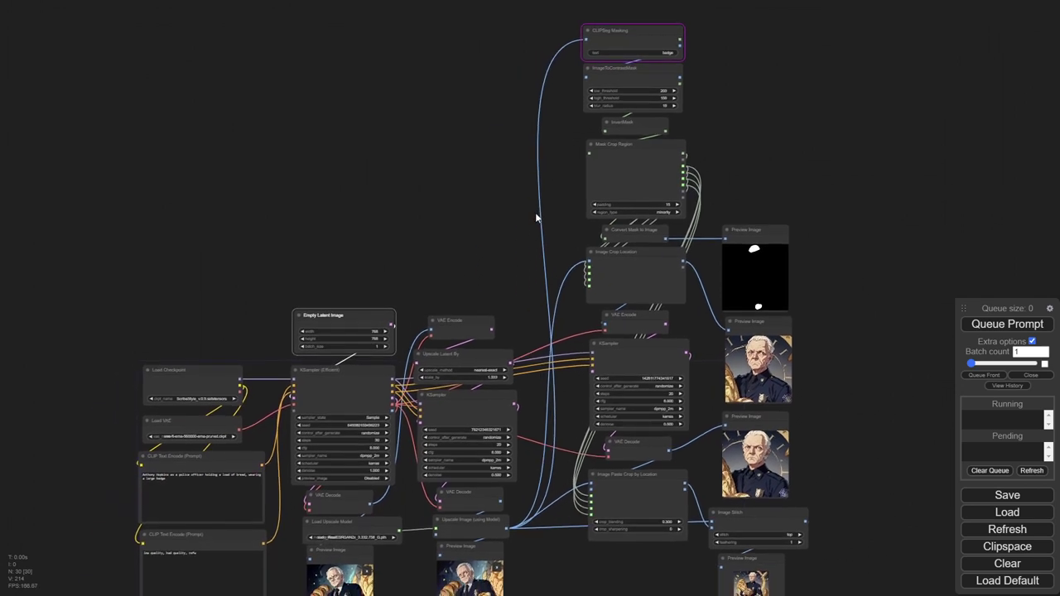
pyautogui.scroll(-1, 857, 472)
pyautogui.moveTo(857, 472); pyautogui.dragTo(832, 411)
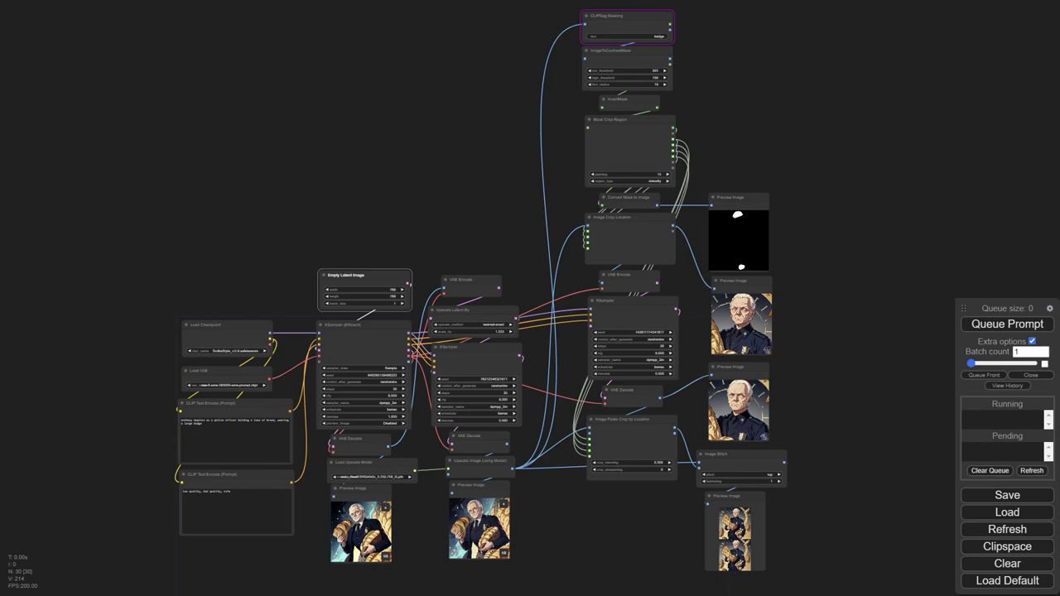
pyautogui.scroll(-2, 633, 476)
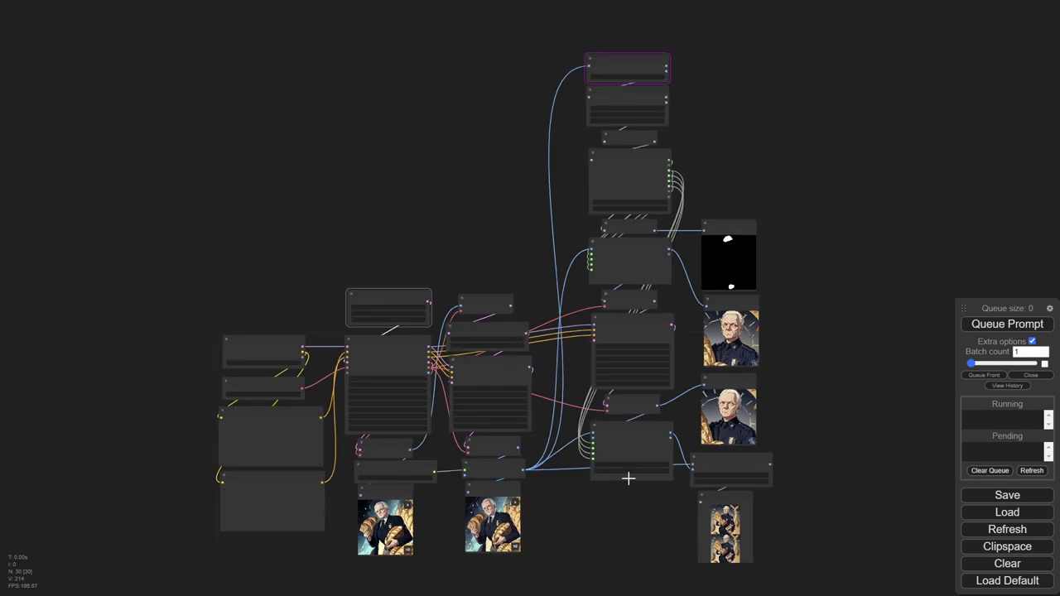
pyautogui.scroll(-1, 623, 458)
# Step: Open the cropped-region preview at full size and examine the officer's face and badge
pyautogui.moveTo(557, 213); pyautogui.dragTo(541, 224)
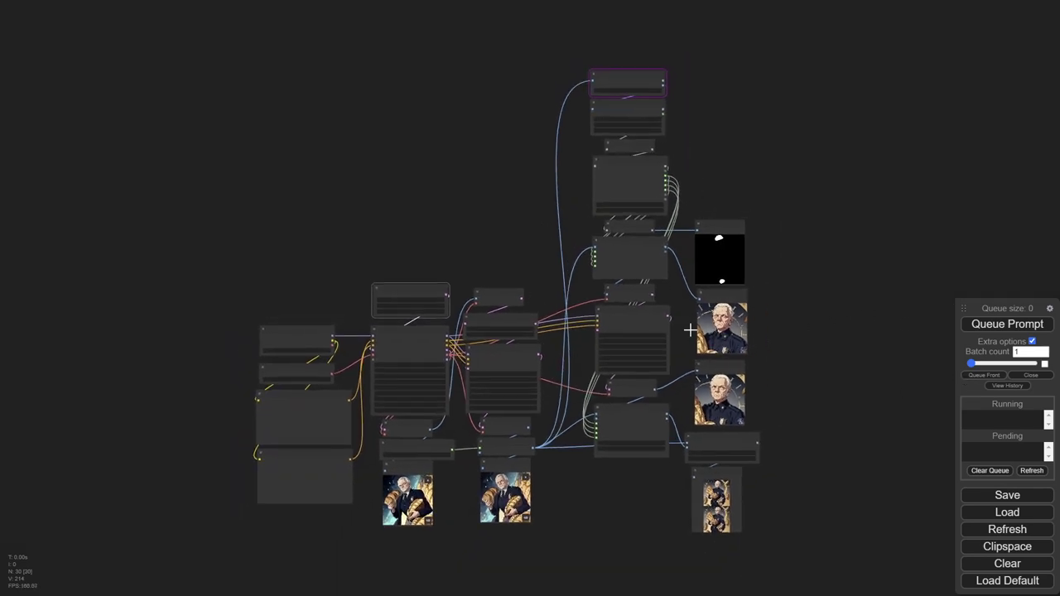
pyautogui.rightClick(717, 323)
pyautogui.click(718, 323)
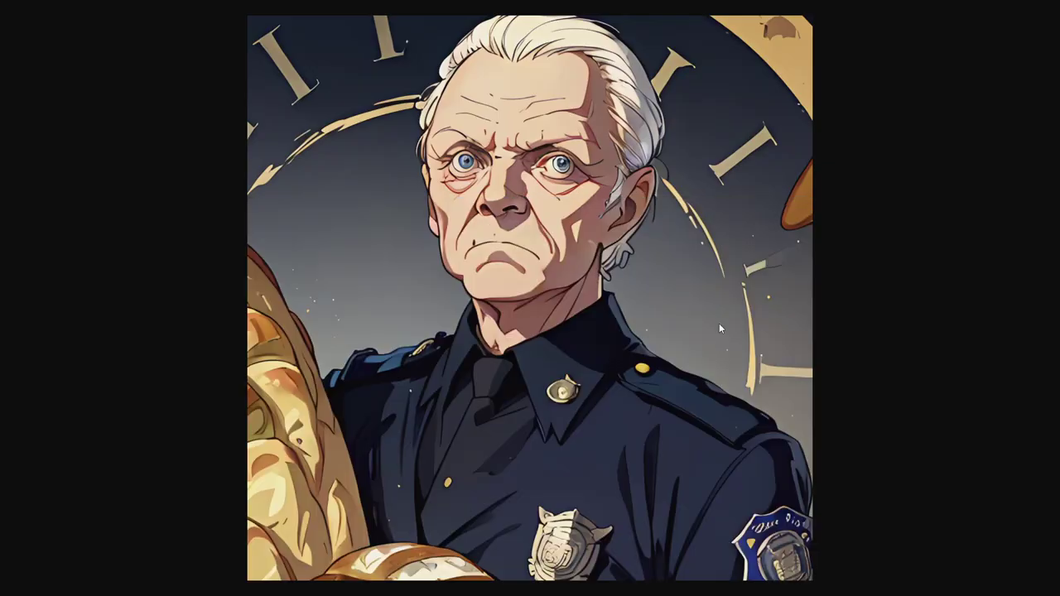
pyautogui.rightClick(552, 266)
pyautogui.click(584, 306)
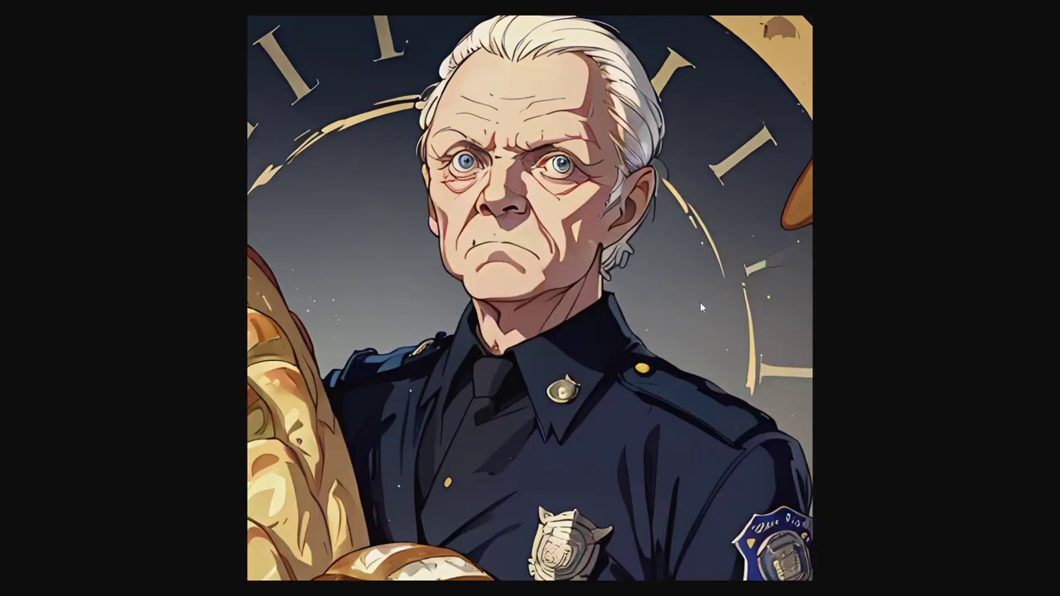